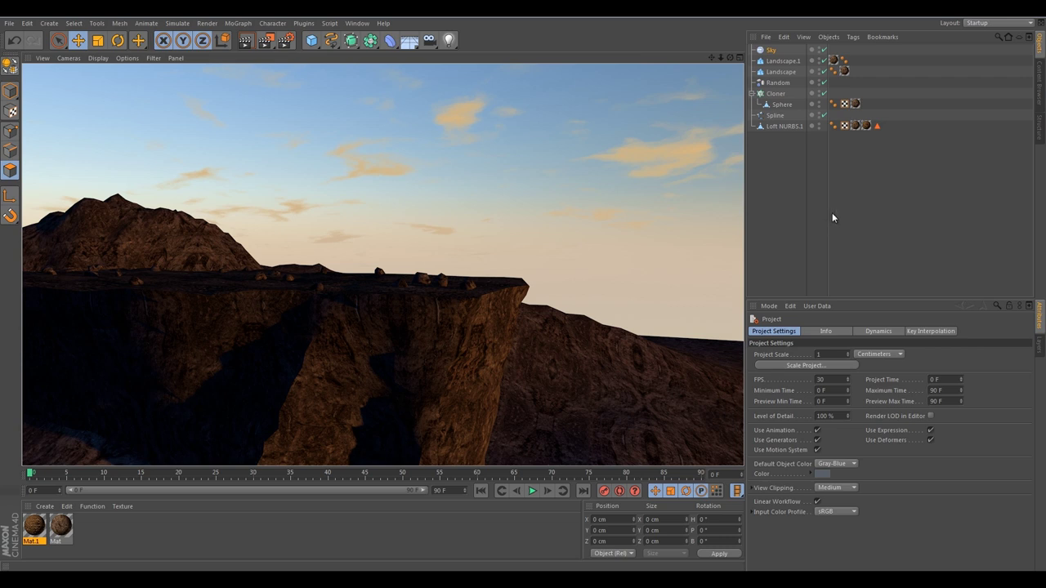
Start a new empty project and pick the Bezier spline tool.
{"action": "left_click", "coordinate": [9, 22]}
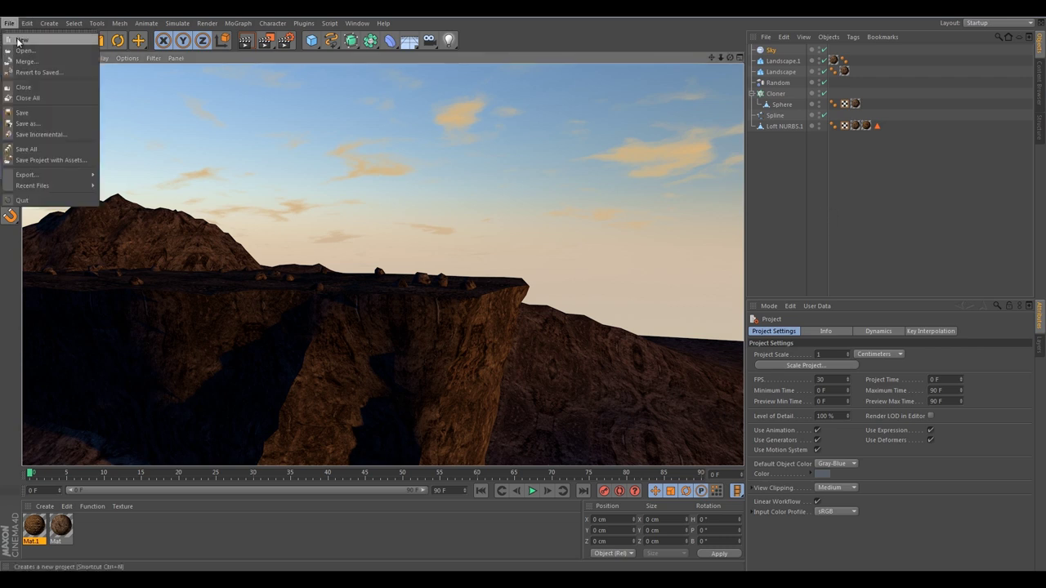
{"action": "left_click", "coordinate": [20, 41]}
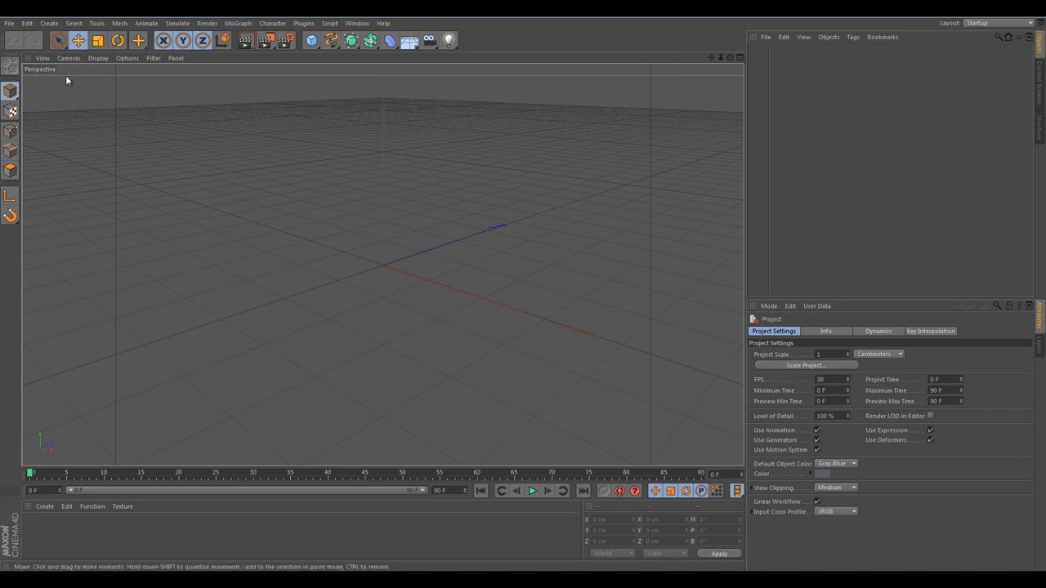
{"action": "left_click", "coordinate": [331, 40]}
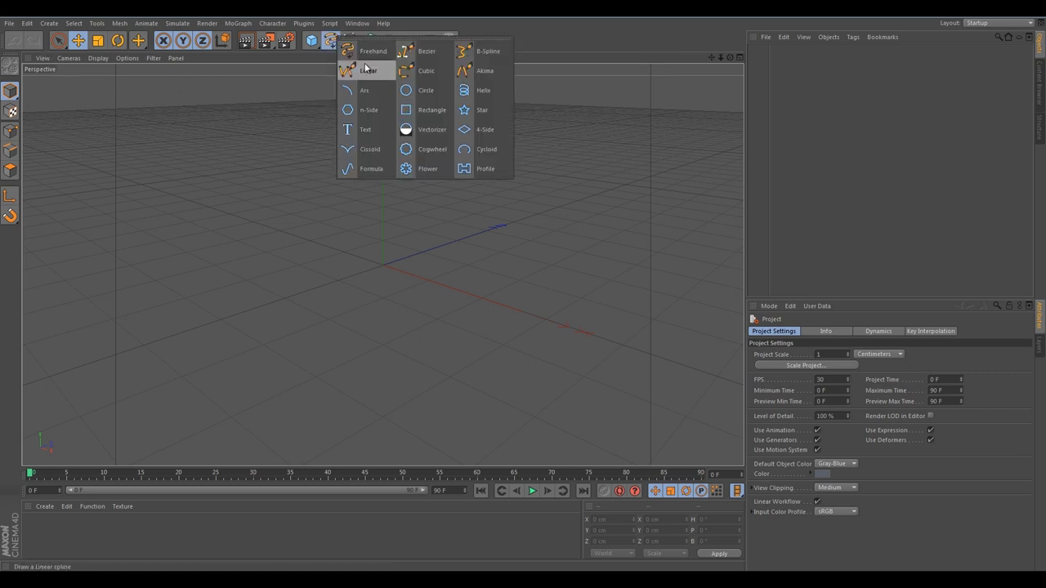
{"action": "left_click", "coordinate": [425, 52]}
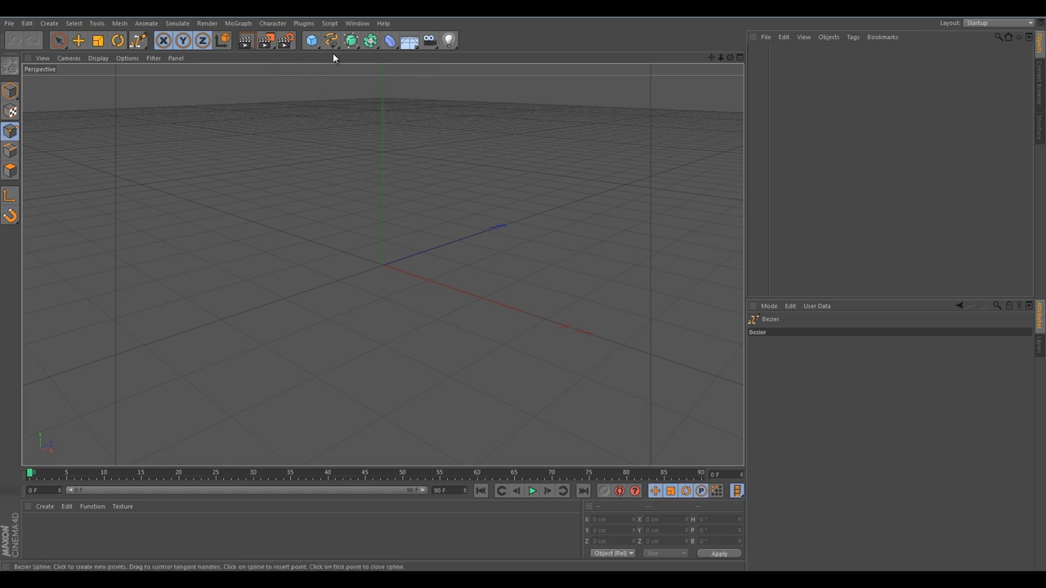
Maximize the Top view to fill the viewport.
{"action": "left_click", "coordinate": [739, 58]}
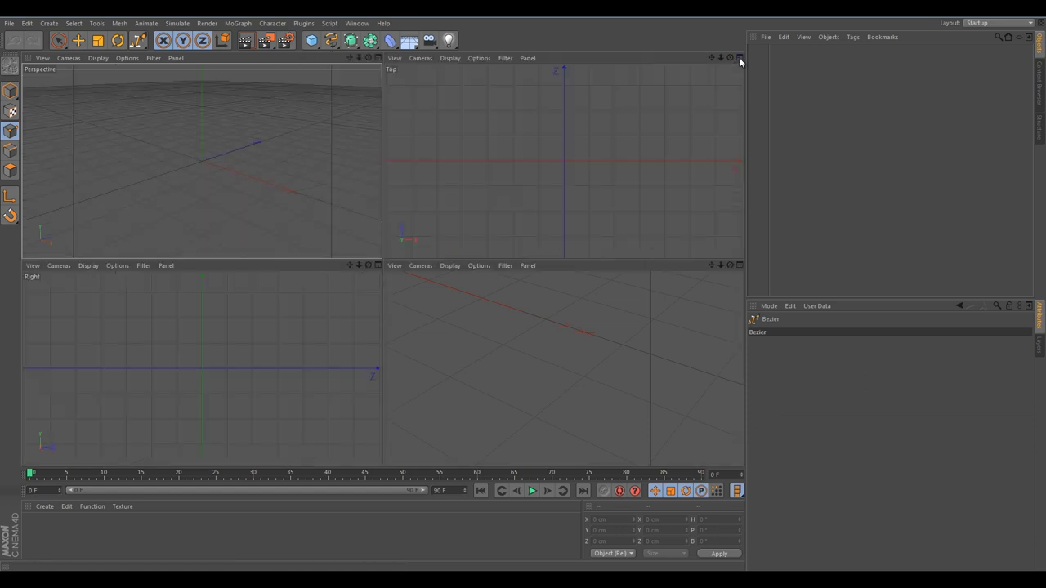
{"action": "left_click", "coordinate": [740, 58]}
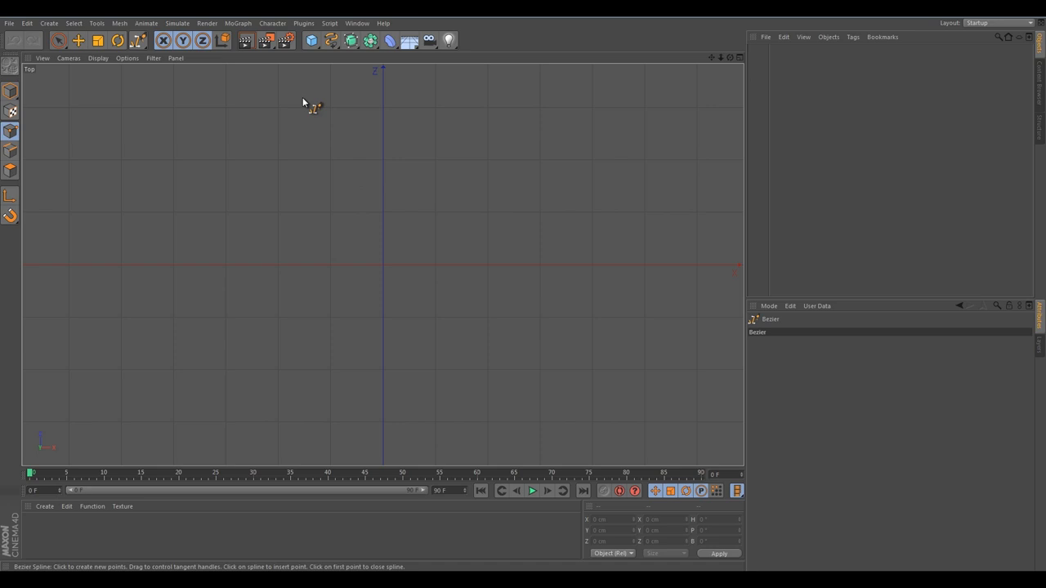
{"action": "scroll", "coordinate": [432, 203], "scroll_direction": "up", "scroll_amount": 2}
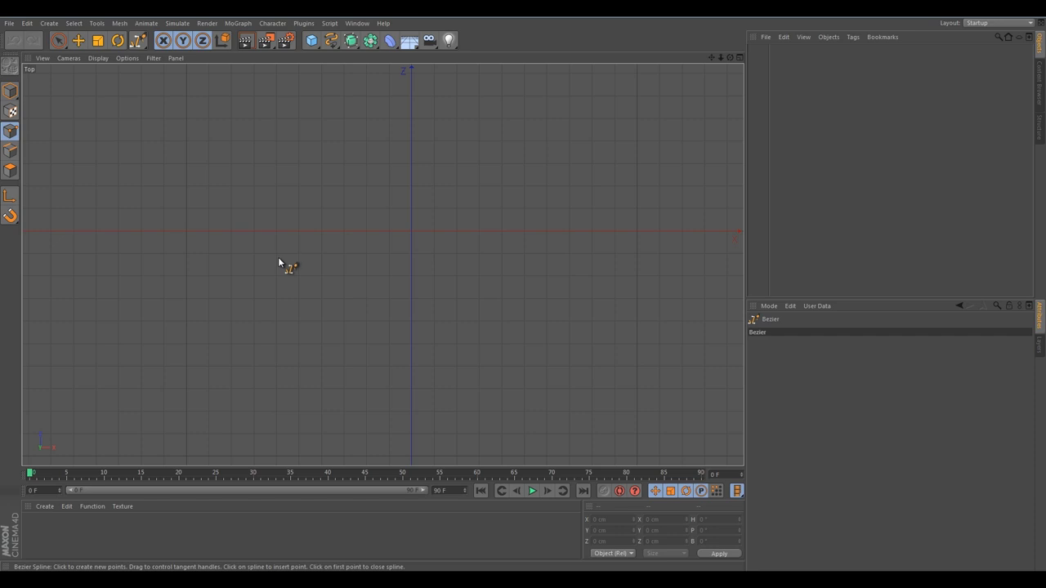
Place Bezier points around the upper-left, top edge and right side of the outline.
{"action": "left_click", "coordinate": [190, 231]}
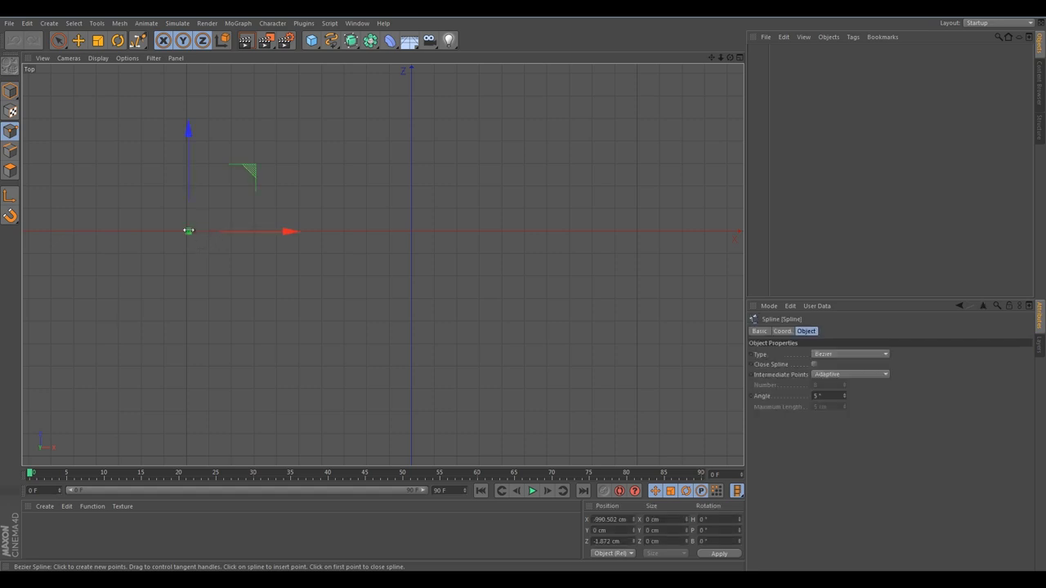
{"action": "left_click", "coordinate": [202, 183]}
{"action": "left_click", "coordinate": [219, 167]}
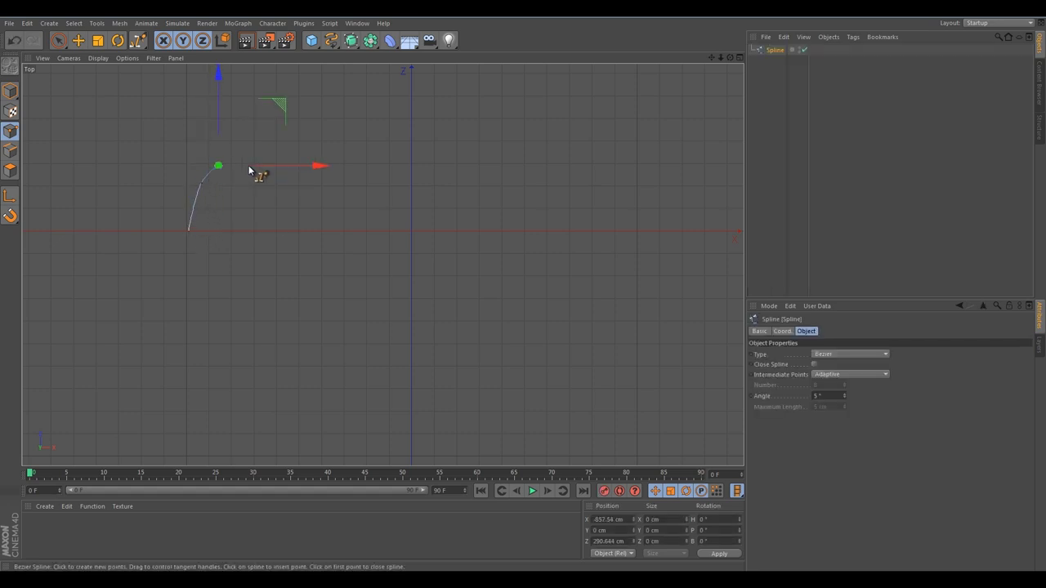
{"action": "left_click", "coordinate": [281, 156]}
{"action": "right_click", "coordinate": [319, 145]}
{"action": "left_click", "coordinate": [341, 142]}
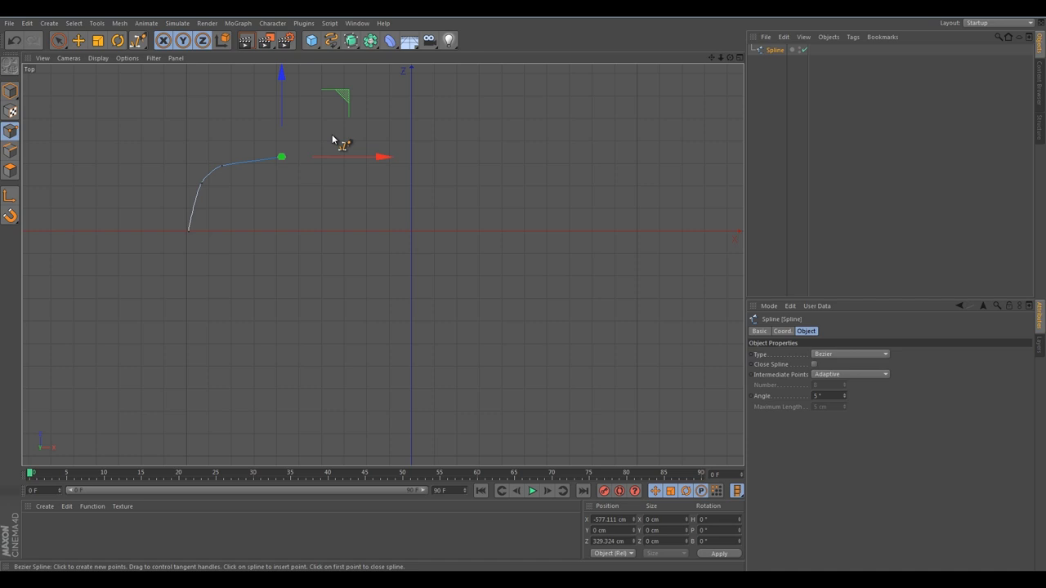
{"action": "left_click", "coordinate": [338, 132]}
{"action": "left_click", "coordinate": [394, 123]}
{"action": "left_click", "coordinate": [432, 144]}
{"action": "left_click", "coordinate": [511, 157]}
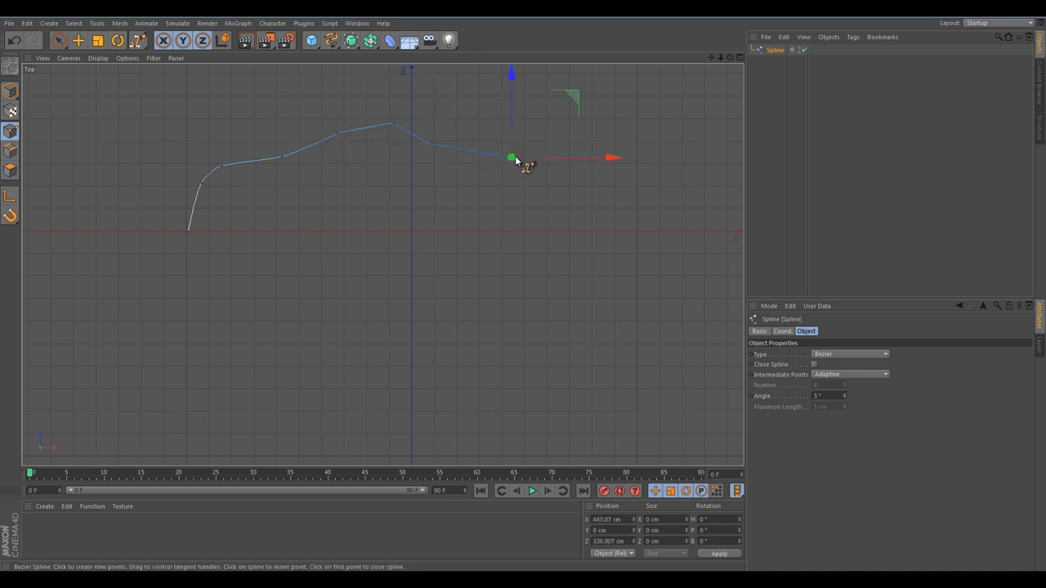
{"action": "left_click", "coordinate": [584, 169]}
{"action": "left_click", "coordinate": [606, 192]}
{"action": "left_click", "coordinate": [601, 216]}
Trace the bottom and left edges and close the spline on its first point.
{"action": "left_click", "coordinate": [605, 270]}
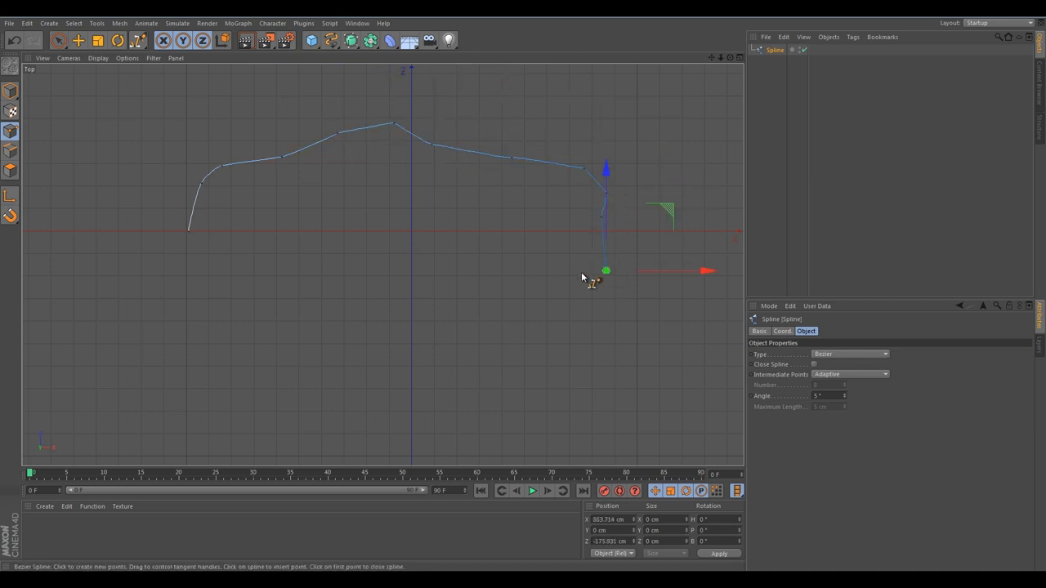
{"action": "left_click", "coordinate": [568, 262]}
{"action": "left_click", "coordinate": [523, 269]}
{"action": "left_click", "coordinate": [499, 313]}
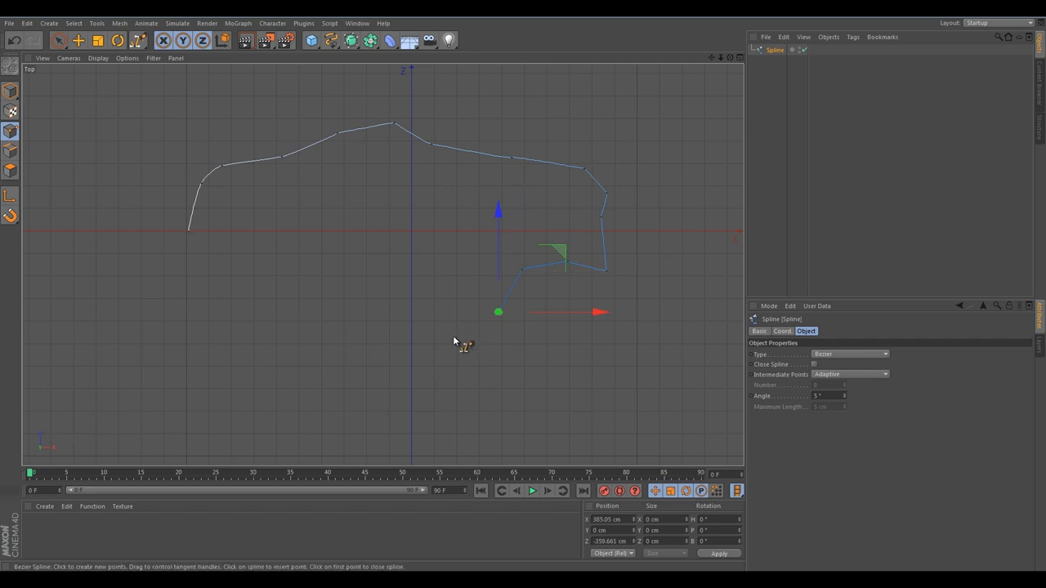
{"action": "left_click", "coordinate": [453, 335]}
{"action": "left_click", "coordinate": [394, 335]}
{"action": "left_click", "coordinate": [318, 315]}
{"action": "left_click", "coordinate": [257, 319]}
{"action": "left_click", "coordinate": [211, 291]}
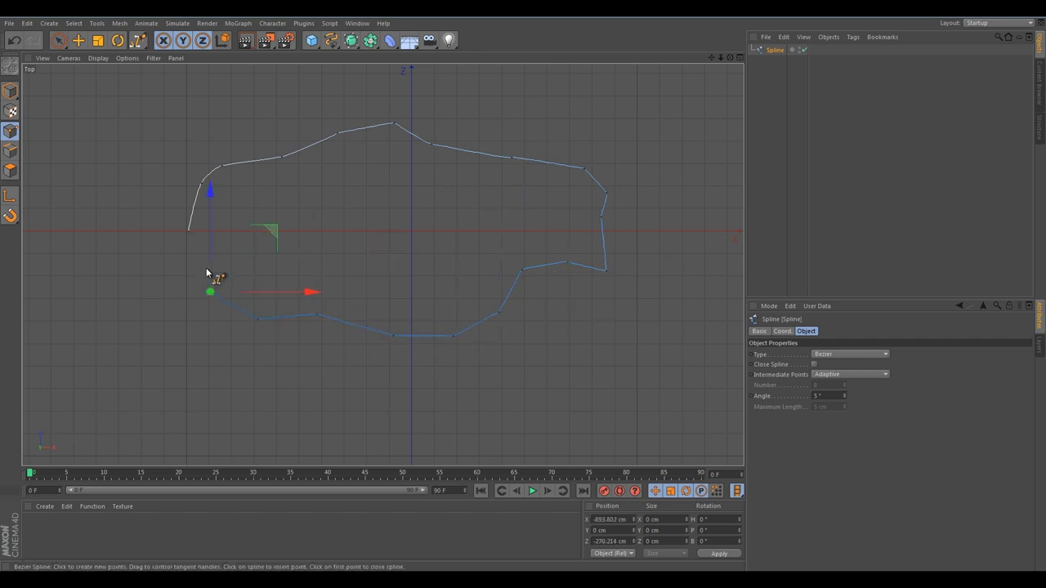
{"action": "left_click", "coordinate": [202, 263]}
{"action": "left_click", "coordinate": [176, 241]}
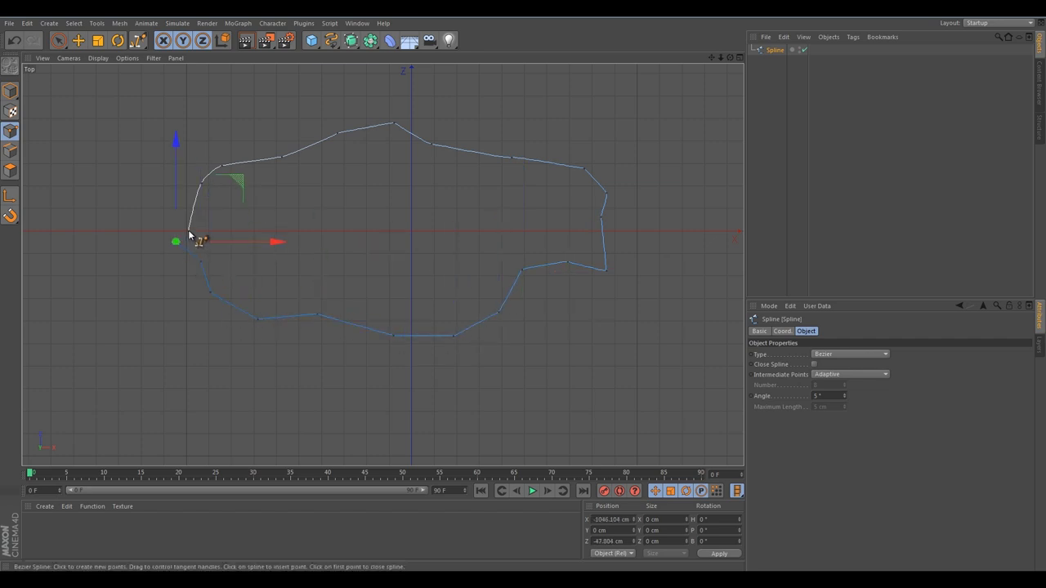
{"action": "left_click", "coordinate": [189, 232]}
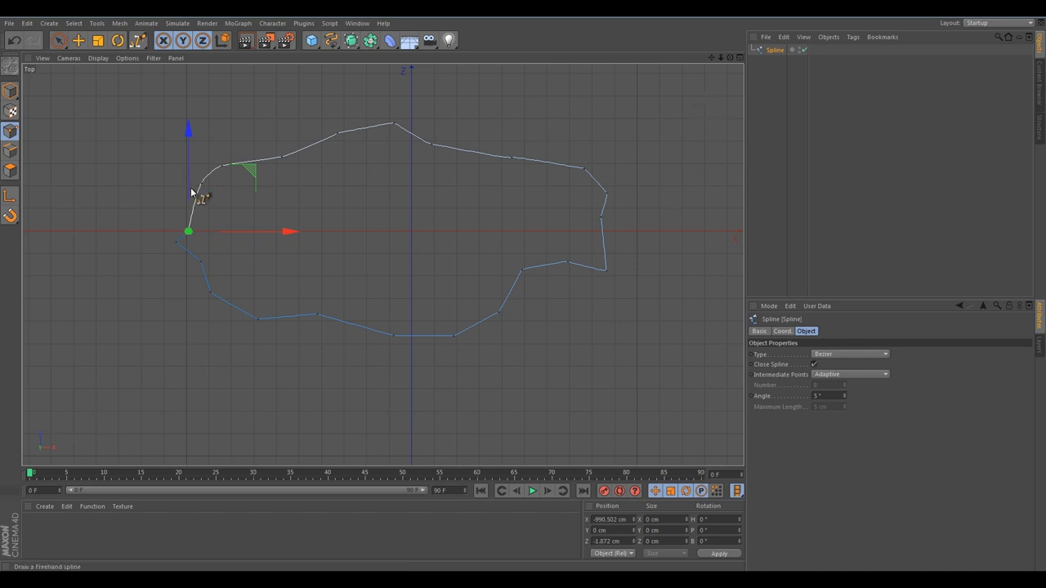
Recenter the Top view and trace a second outline's top and right side around the first.
{"action": "left_click", "coordinate": [773, 81]}
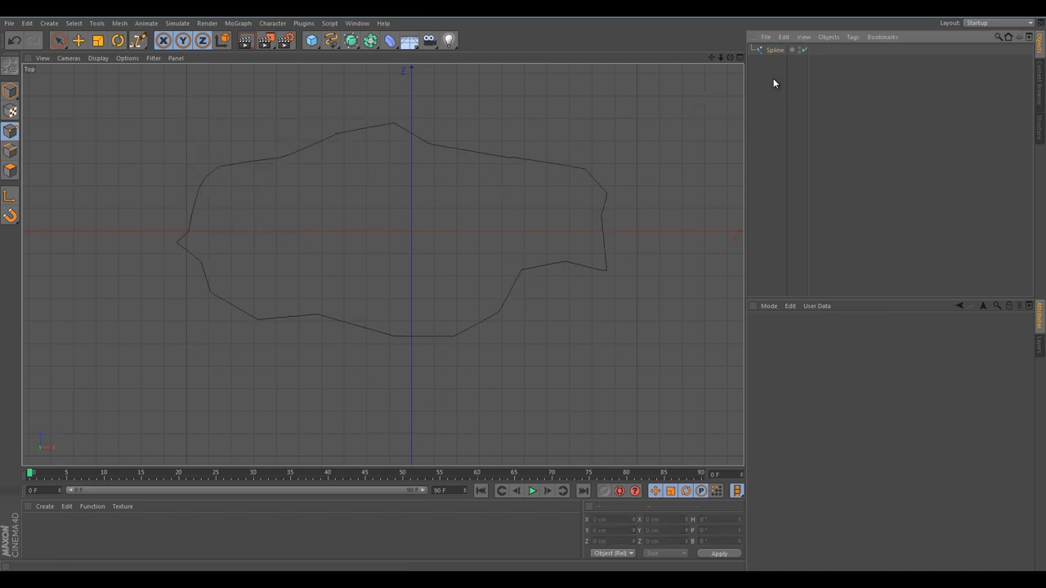
{"action": "scroll", "coordinate": [285, 159], "scroll_direction": "down", "scroll_amount": 2}
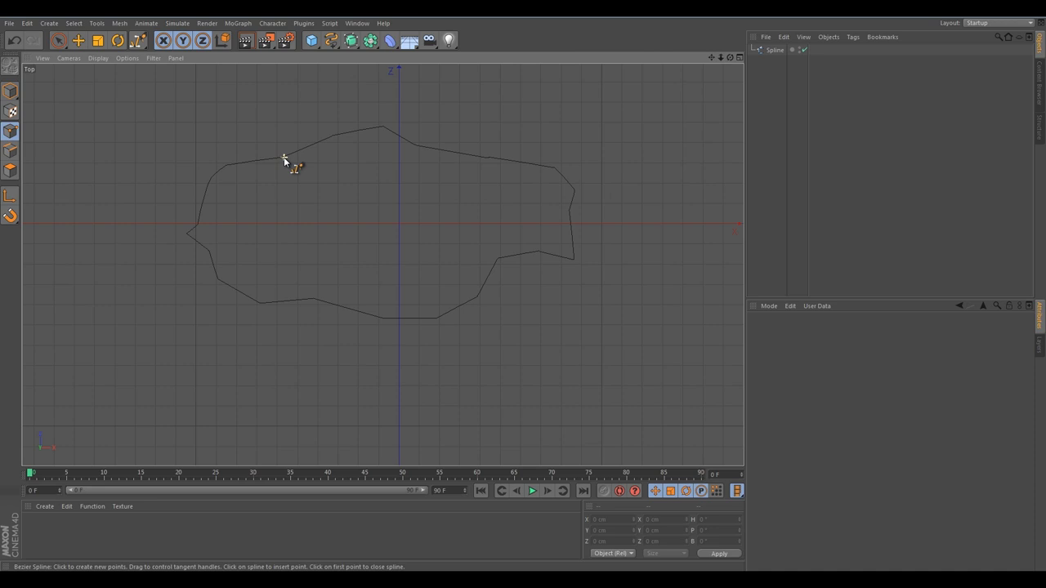
{"action": "middle_click_drag", "start_coordinate": [416, 130], "coordinate": [413, 164], "text": "alt"}
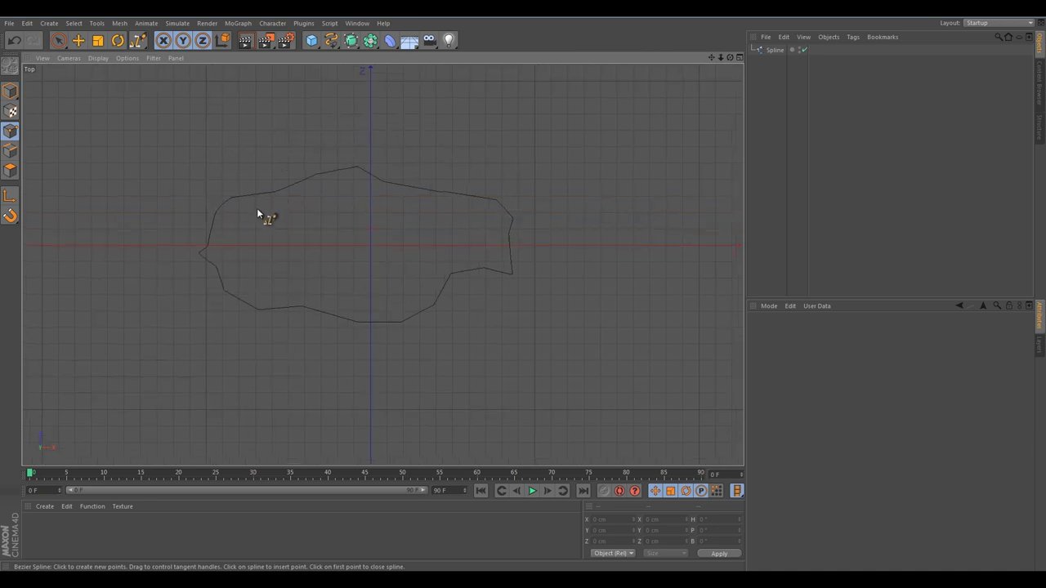
{"action": "left_click_drag", "start_coordinate": [196, 197], "coordinate": [309, 176]}
{"action": "left_click", "coordinate": [336, 166]}
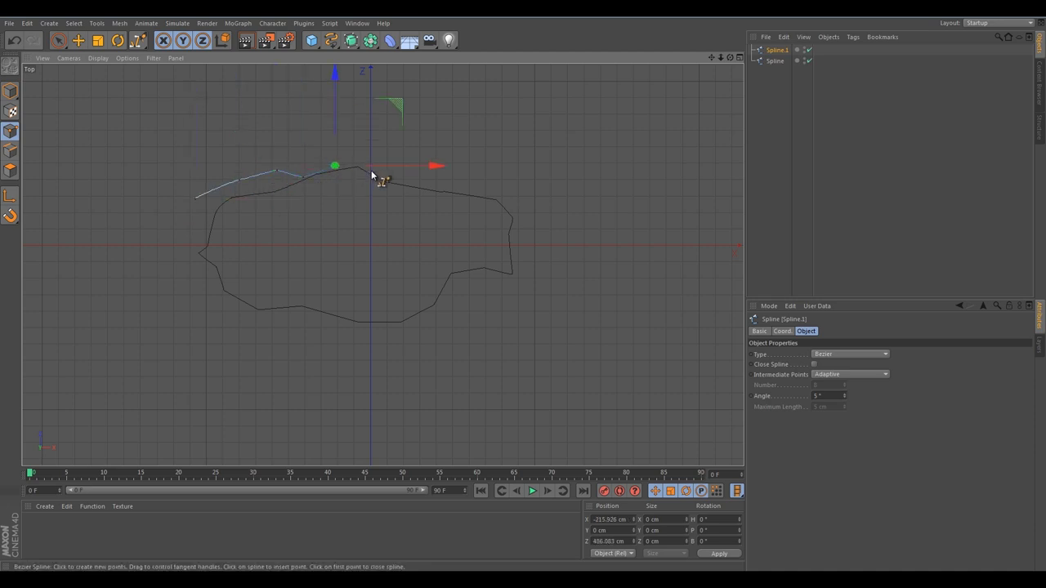
{"action": "left_click", "coordinate": [357, 168]}
{"action": "left_click", "coordinate": [418, 191]}
{"action": "left_click", "coordinate": [446, 180]}
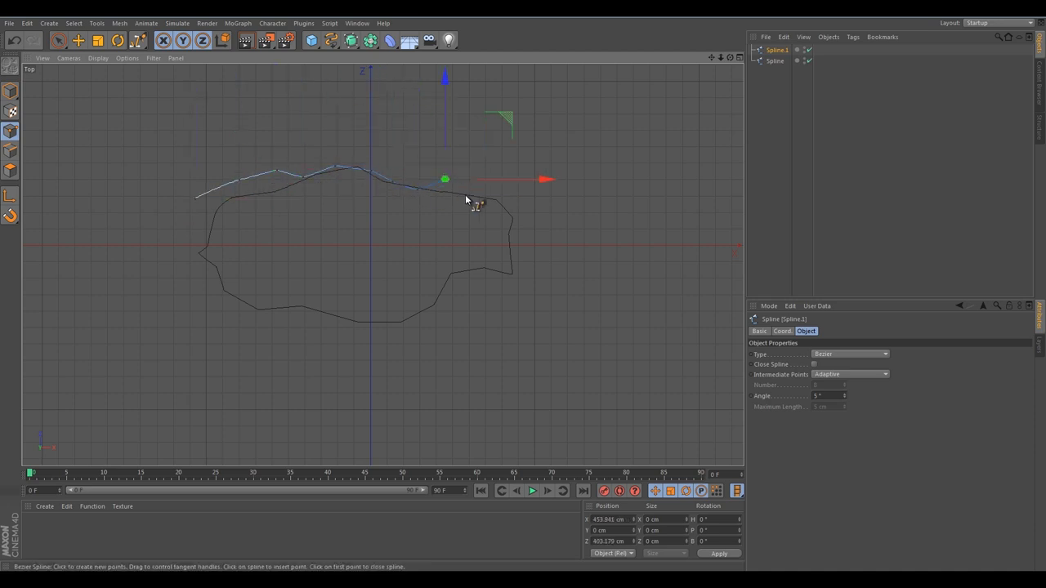
{"action": "left_click", "coordinate": [481, 197]}
{"action": "left_click", "coordinate": [504, 210]}
{"action": "left_click", "coordinate": [521, 232]}
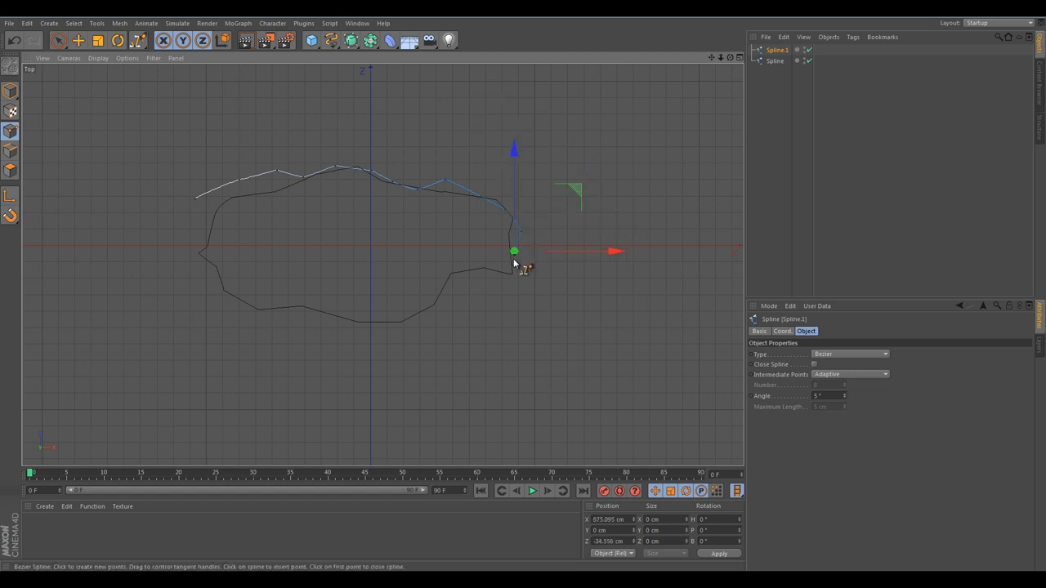
{"action": "left_click", "coordinate": [511, 273]}
{"action": "left_click", "coordinate": [491, 273]}
Trace the second outline's bottom and left side, close it and deselect.
{"action": "left_click", "coordinate": [467, 273]}
{"action": "left_click", "coordinate": [452, 286]}
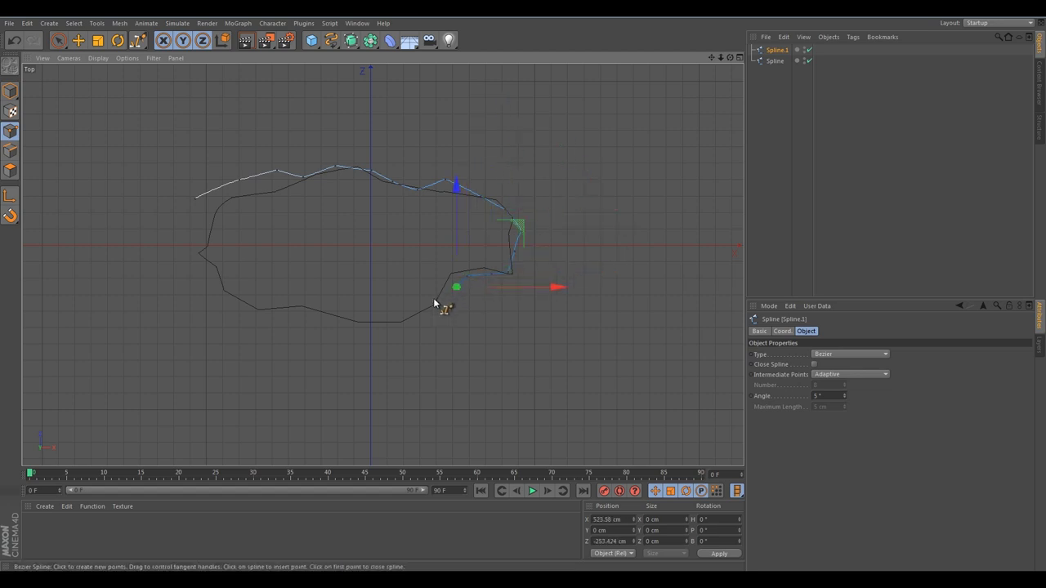
{"action": "left_click", "coordinate": [434, 300]}
{"action": "left_click", "coordinate": [379, 319]}
{"action": "left_click", "coordinate": [333, 320]}
{"action": "left_click", "coordinate": [300, 310]}
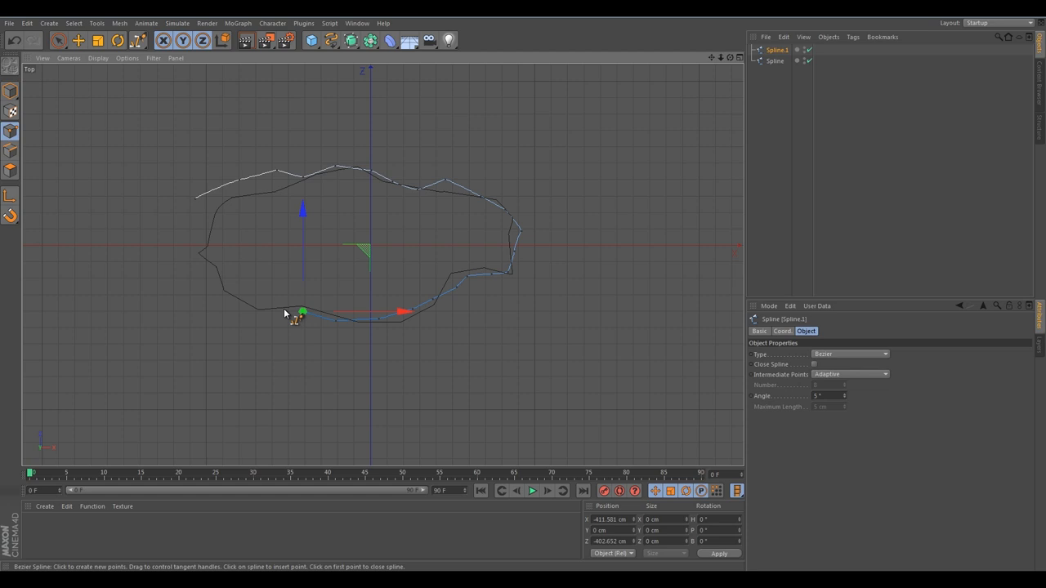
{"action": "left_click", "coordinate": [277, 308]}
{"action": "left_click", "coordinate": [243, 309]}
{"action": "left_click", "coordinate": [199, 301]}
{"action": "left_click", "coordinate": [183, 255]}
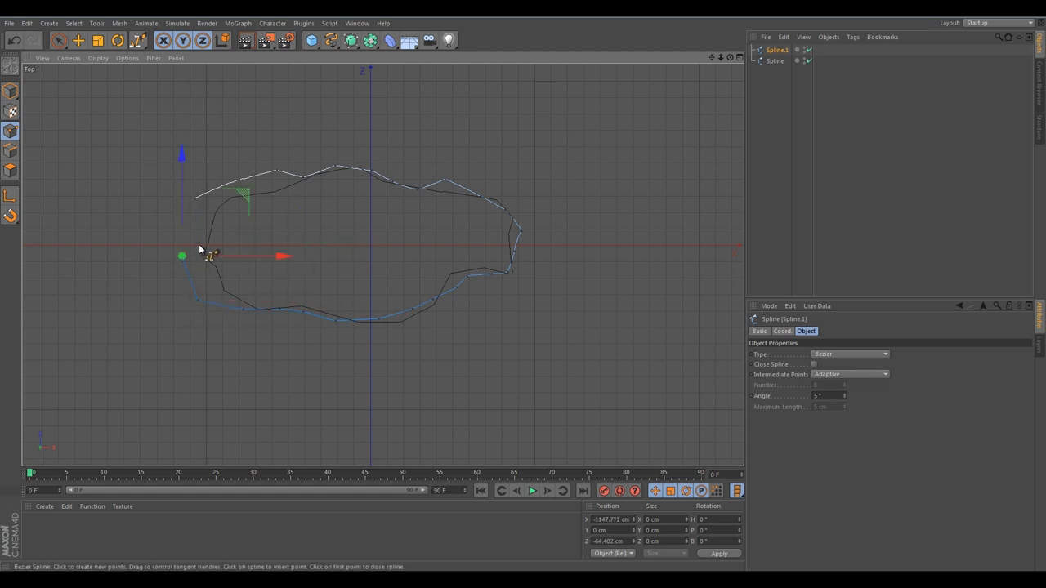
{"action": "left_click", "coordinate": [199, 232]}
{"action": "left_click", "coordinate": [194, 212]}
{"action": "left_click", "coordinate": [196, 199]}
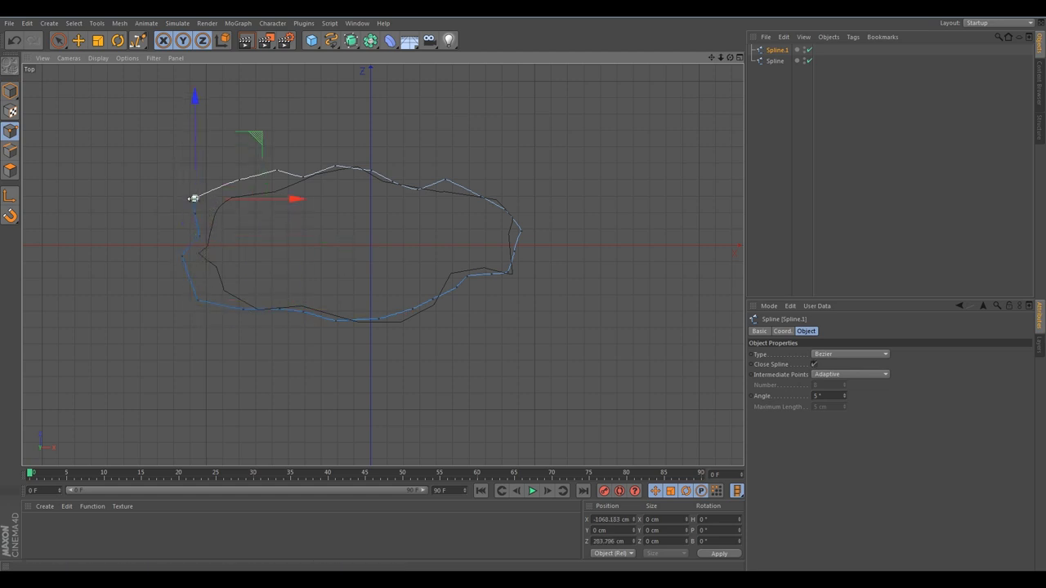
{"action": "left_click", "coordinate": [748, 150]}
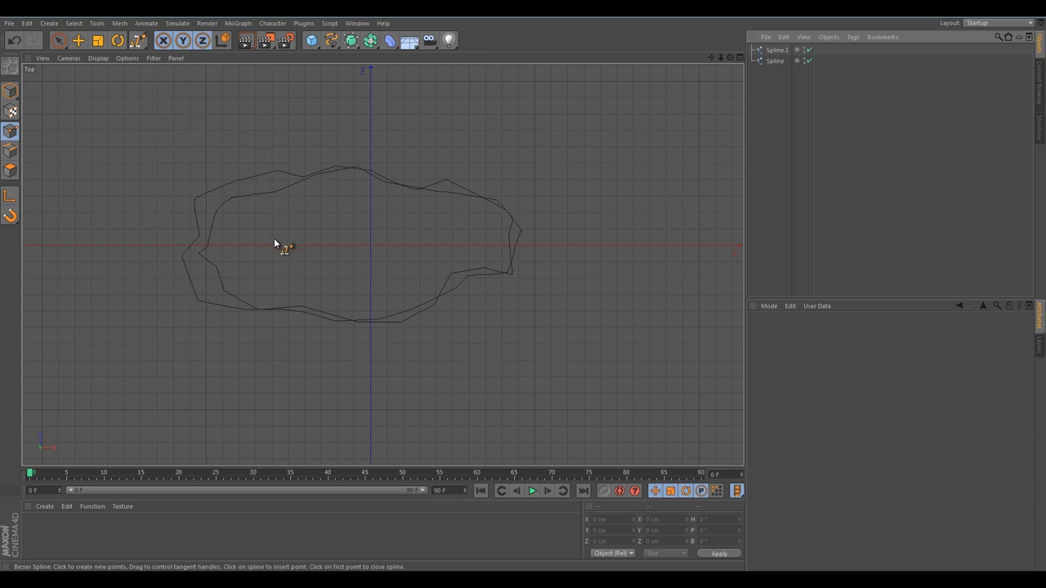
Maximize the Perspective view and switch to Model mode.
{"action": "left_click", "coordinate": [741, 58]}
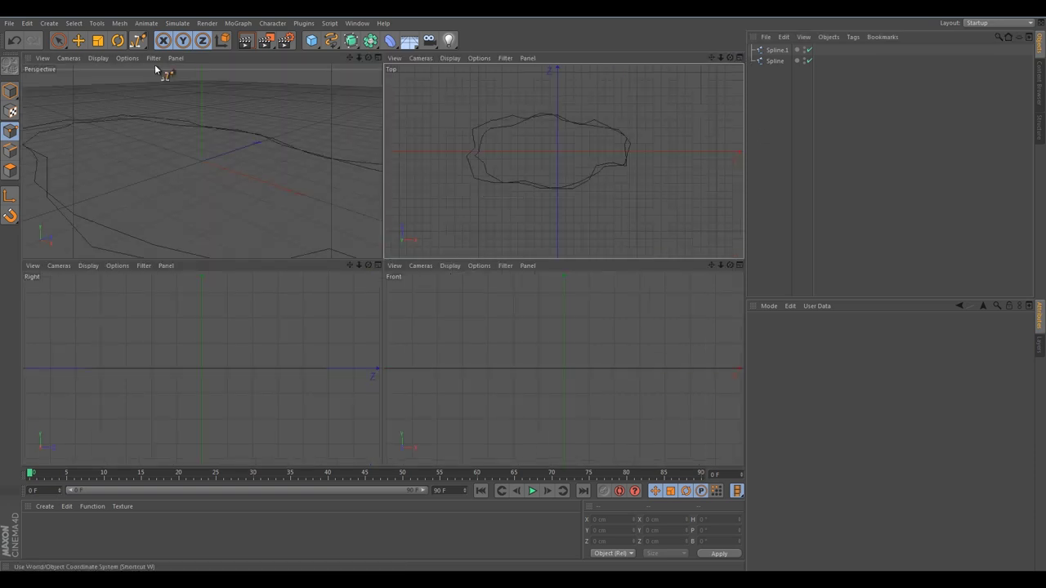
{"action": "left_click", "coordinate": [379, 62]}
{"action": "left_click", "coordinate": [9, 90]}
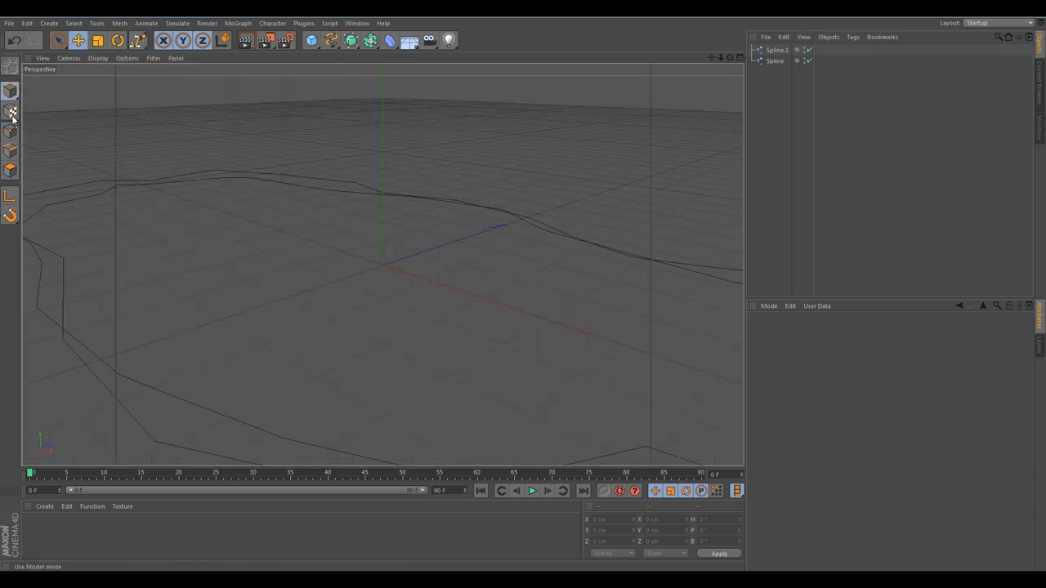
{"action": "left_click", "coordinate": [774, 61]}
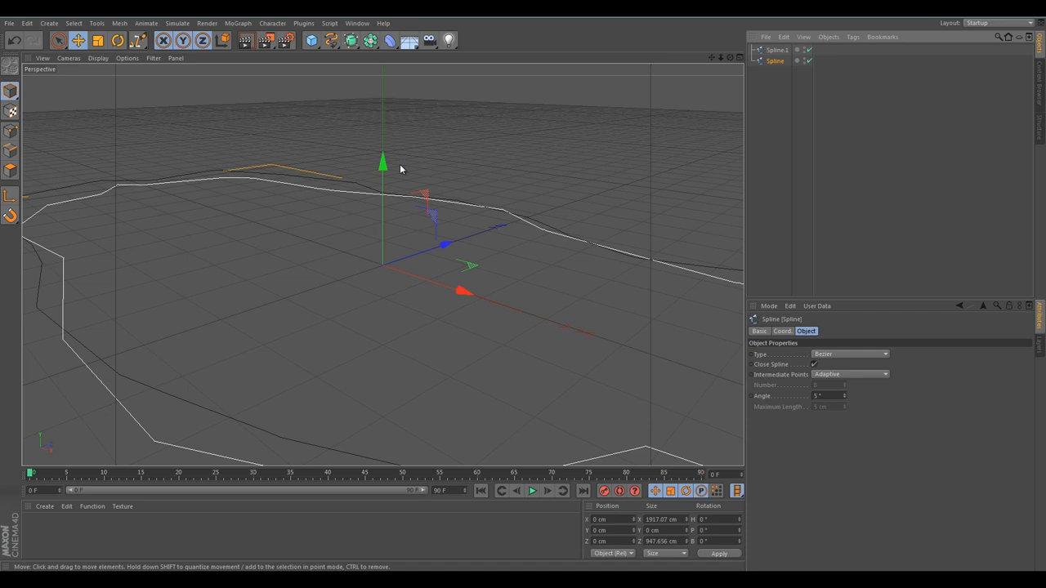
Rename Spline.1 to 'top' and Spline to 'buttom', then select top.
{"action": "left_click", "coordinate": [778, 50]}
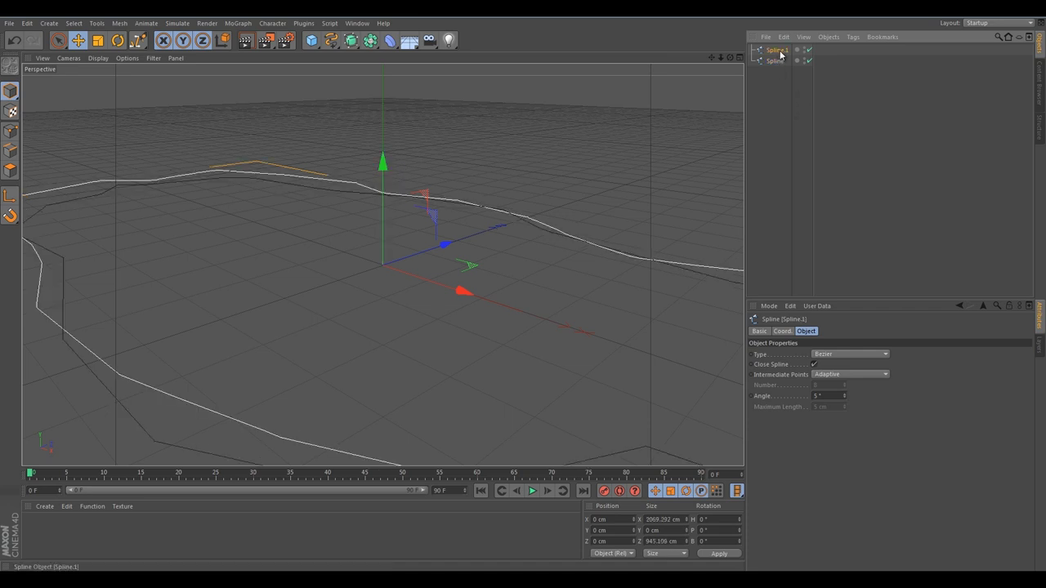
{"action": "double_click", "coordinate": [777, 50]}
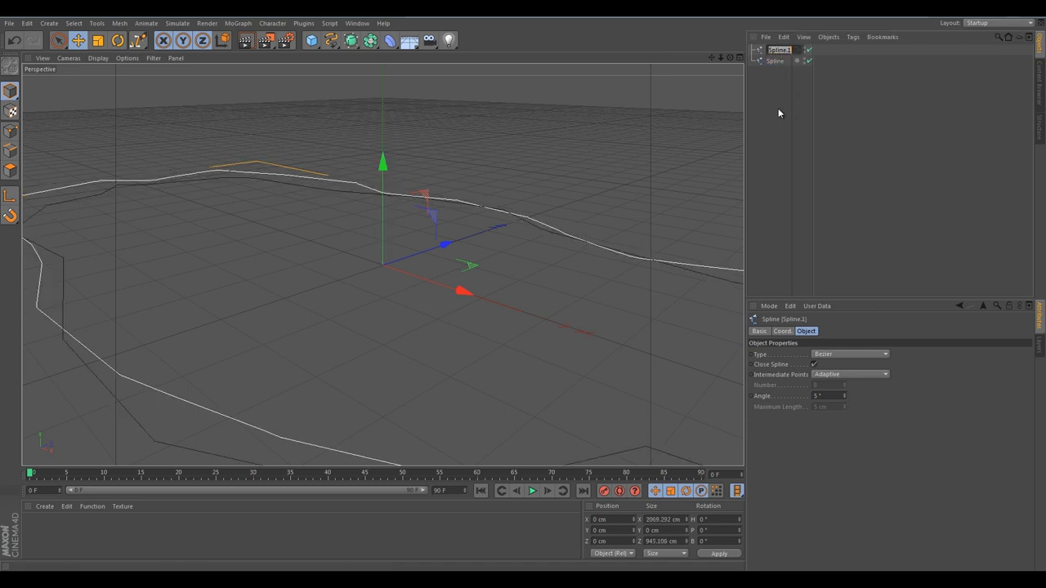
{"action": "type", "text": "top"}
{"action": "key", "text": "Return"}
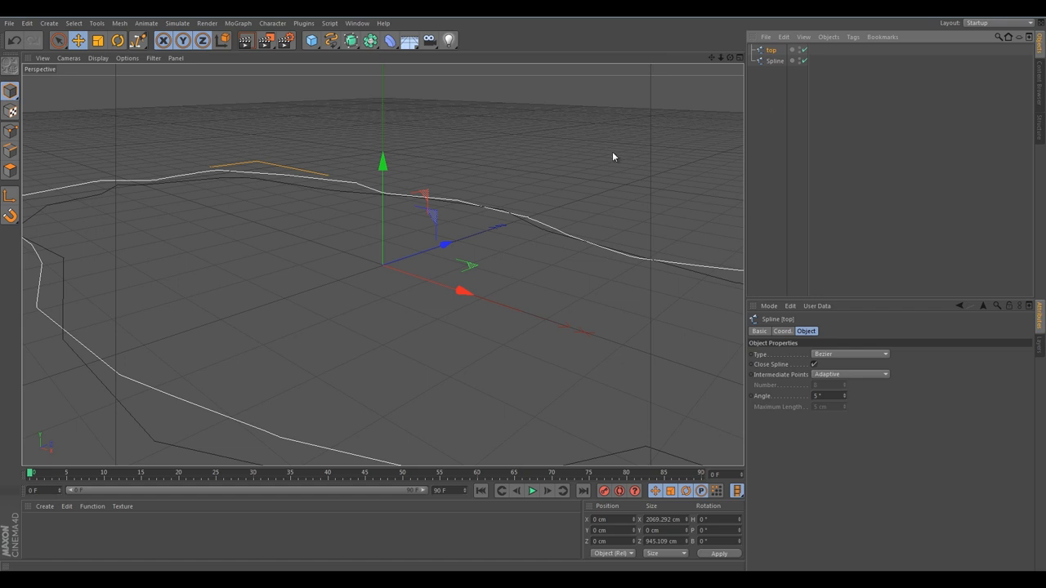
{"action": "double_click", "coordinate": [775, 60]}
{"action": "type", "text": "butto"}
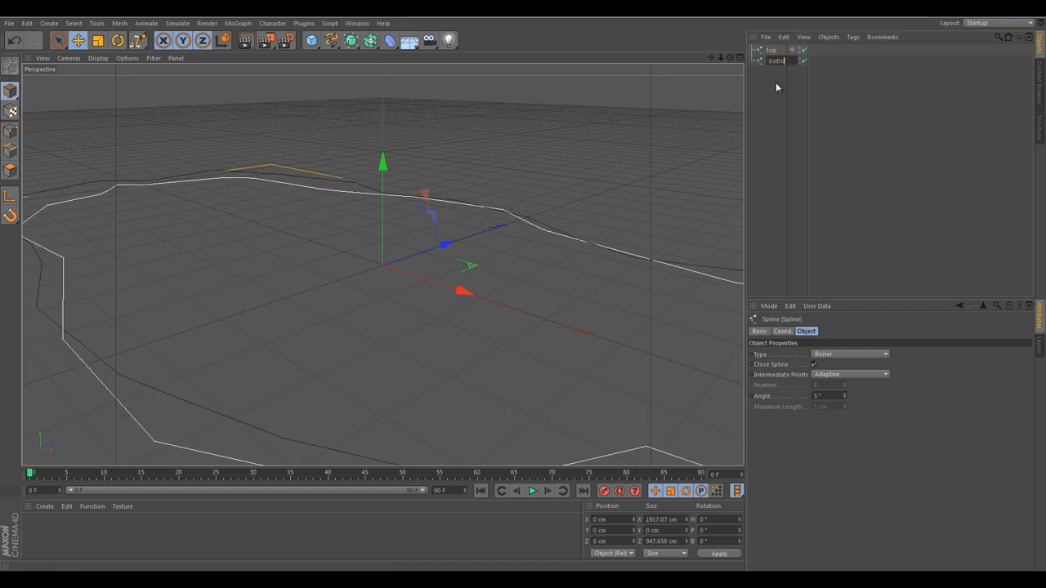
{"action": "type", "text": "m"}
{"action": "key", "text": "Return"}
{"action": "left_click", "coordinate": [771, 49]}
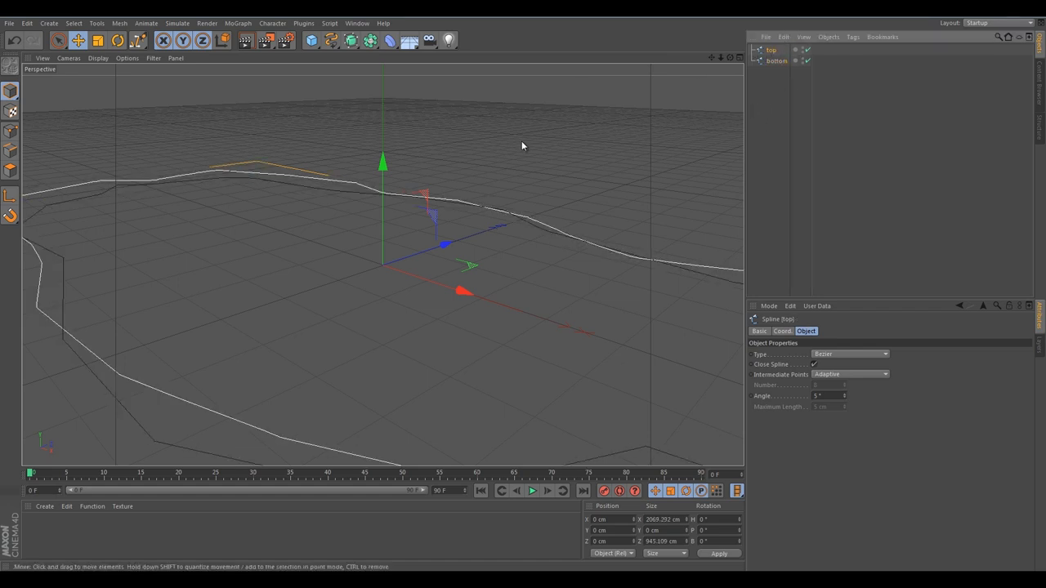
Raise the top spline along Y to about 218 cm.
{"action": "left_click_drag", "start_coordinate": [522, 146], "coordinate": [551, 185], "text": "alt"}
{"action": "left_click_drag", "start_coordinate": [394, 178], "coordinate": [400, 108]}
{"action": "key", "text": "e"}
{"action": "key", "text": "t"}
{"action": "key", "text": "r"}
{"action": "key", "text": "e"}
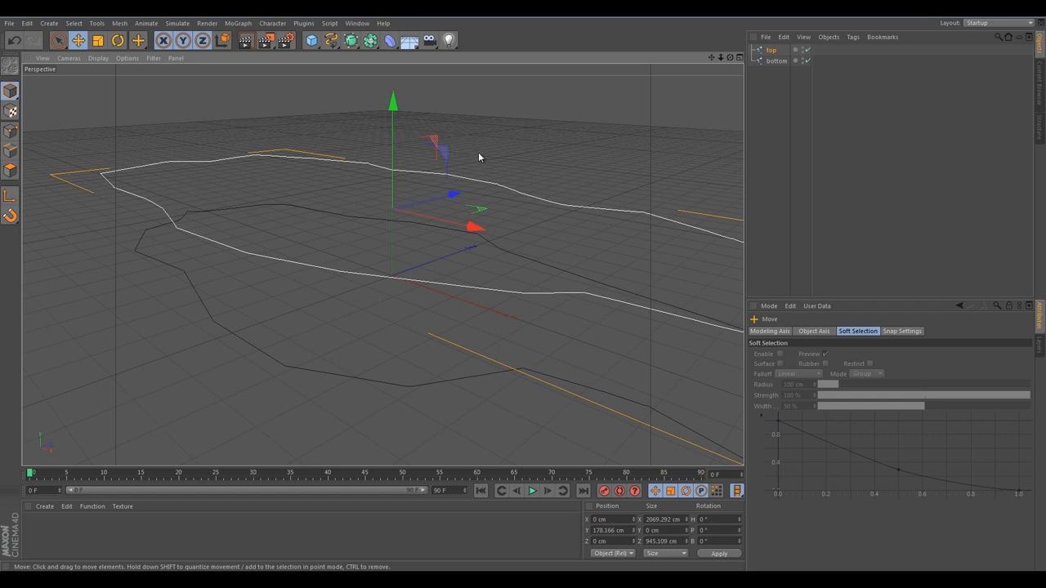
{"action": "key", "text": "r"}
{"action": "key", "text": "t"}
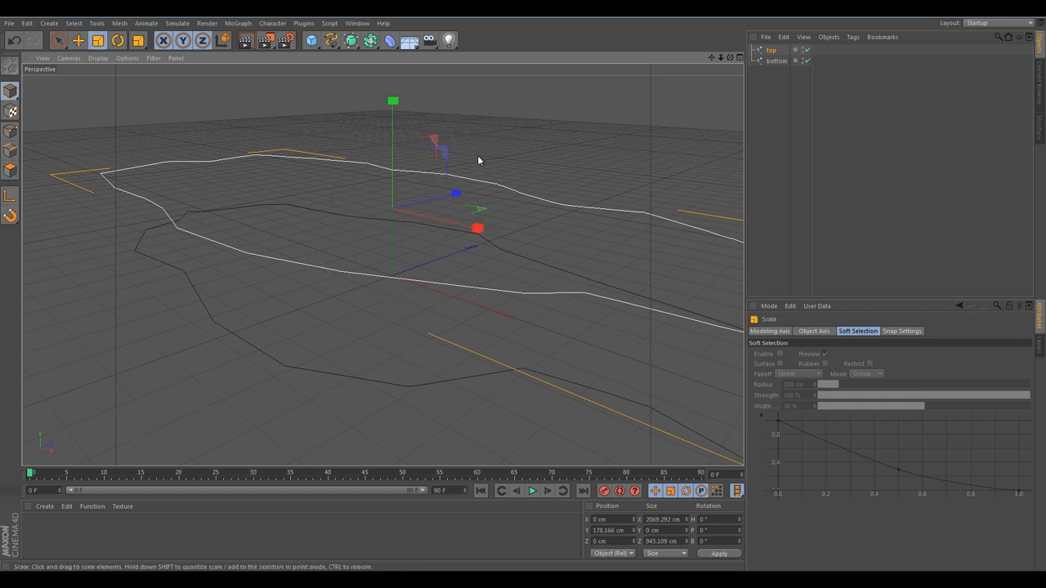
{"action": "key", "text": "e"}
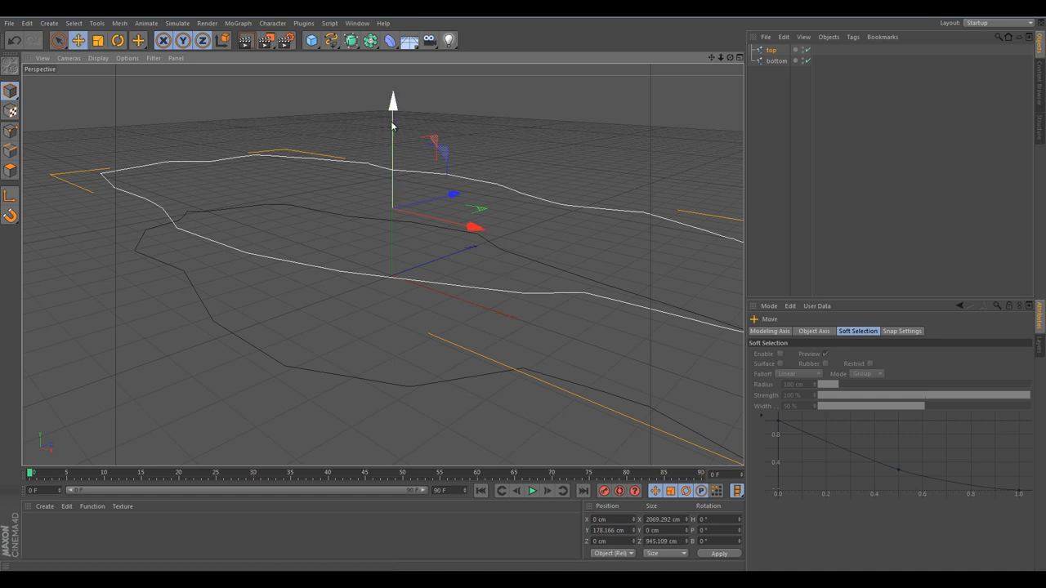
{"action": "left_click_drag", "start_coordinate": [386, 132], "coordinate": [387, 116]}
Check its height in the four views and raise top to about 263 cm.
{"action": "left_click", "coordinate": [97, 40]}
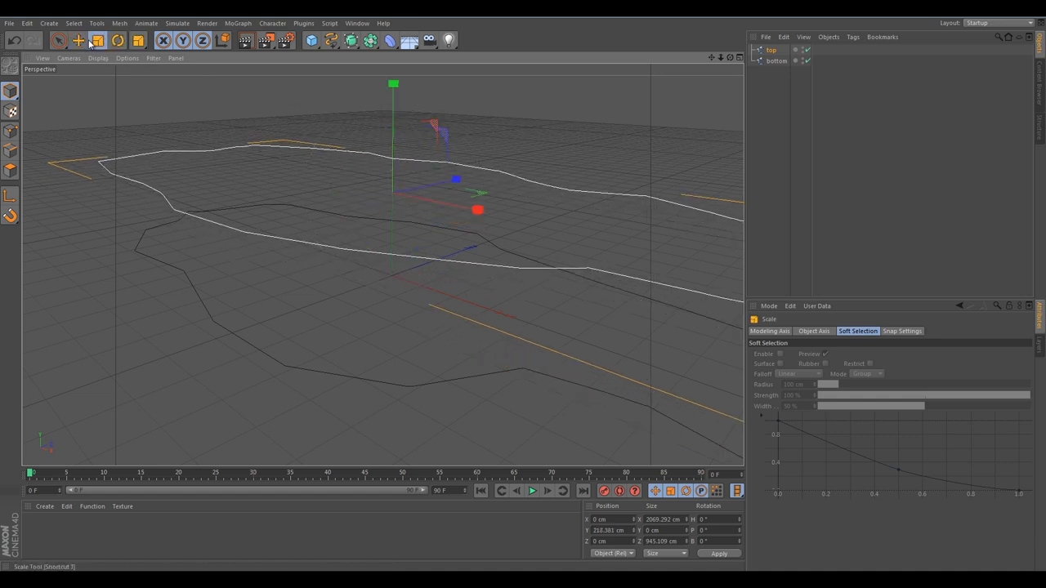
{"action": "left_click", "coordinate": [78, 40]}
{"action": "left_click", "coordinate": [739, 58]}
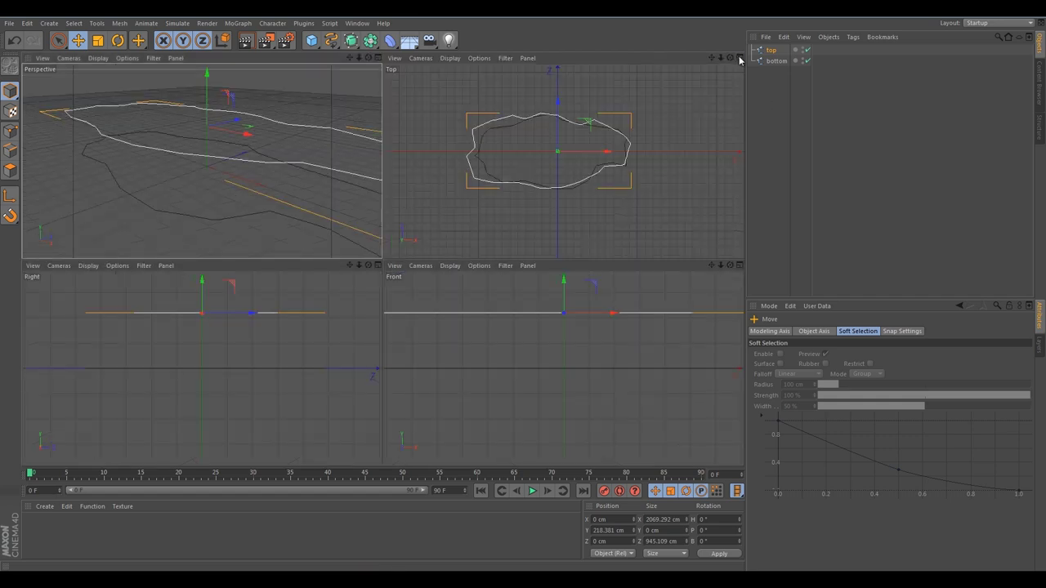
{"action": "middle_click", "coordinate": [266, 131]}
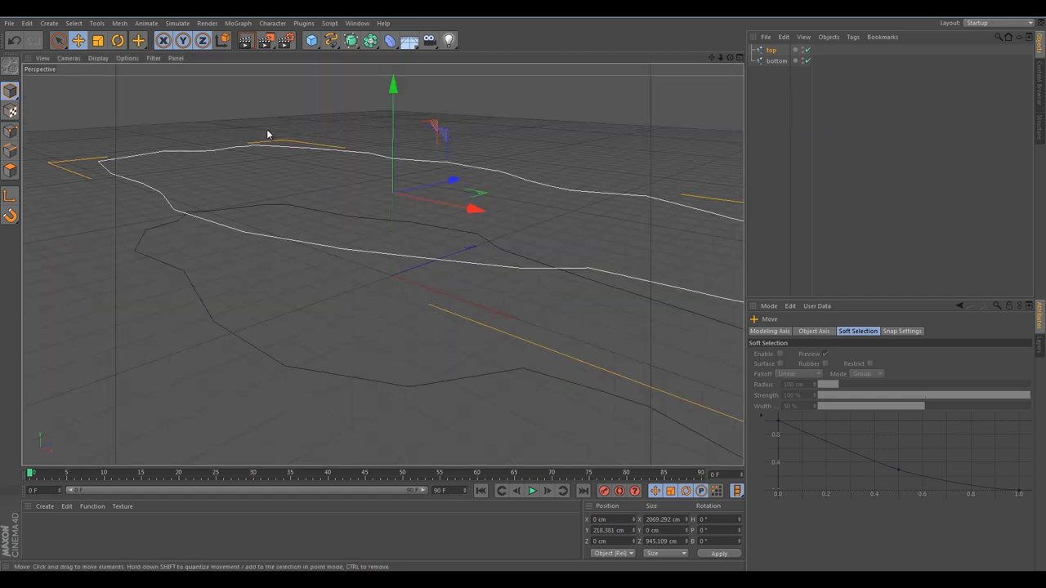
{"action": "middle_click", "coordinate": [654, 137]}
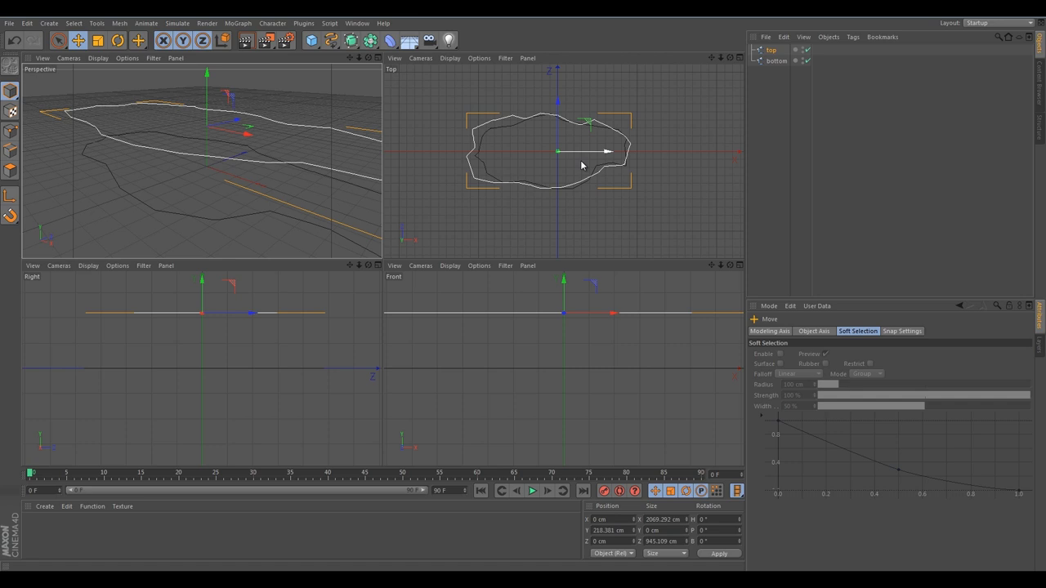
{"action": "middle_click", "coordinate": [581, 163]}
{"action": "middle_click", "coordinate": [240, 189]}
{"action": "middle_click", "coordinate": [110, 234]}
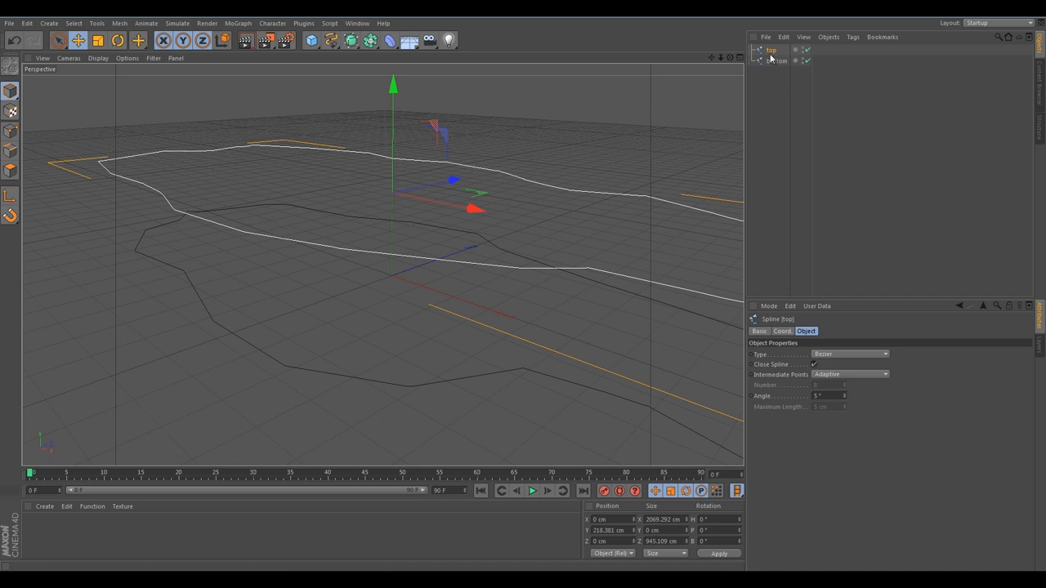
{"action": "left_click_drag", "start_coordinate": [392, 118], "coordinate": [391, 99]}
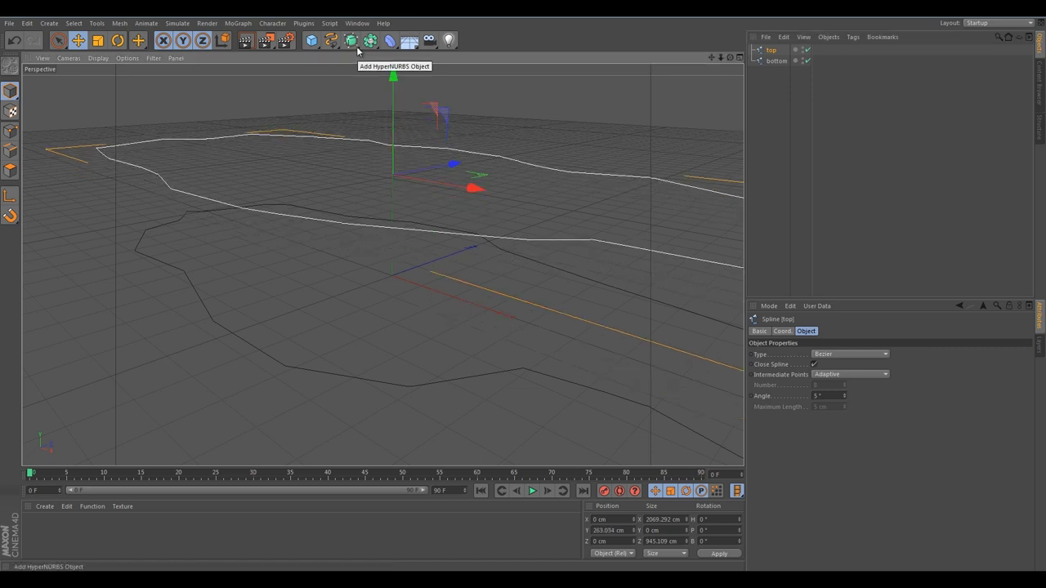
Add a Loft NURBS containing the top and bottom splines, with its start cap set to None.
{"action": "left_click", "coordinate": [352, 43]}
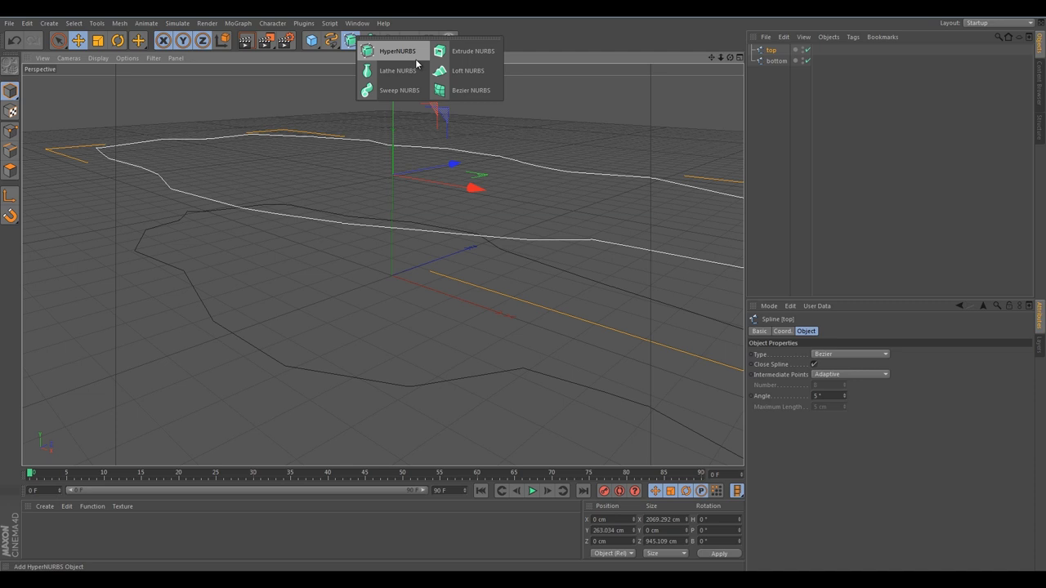
{"action": "left_click", "coordinate": [470, 72]}
{"action": "left_click_drag", "start_coordinate": [774, 96], "coordinate": [777, 49]}
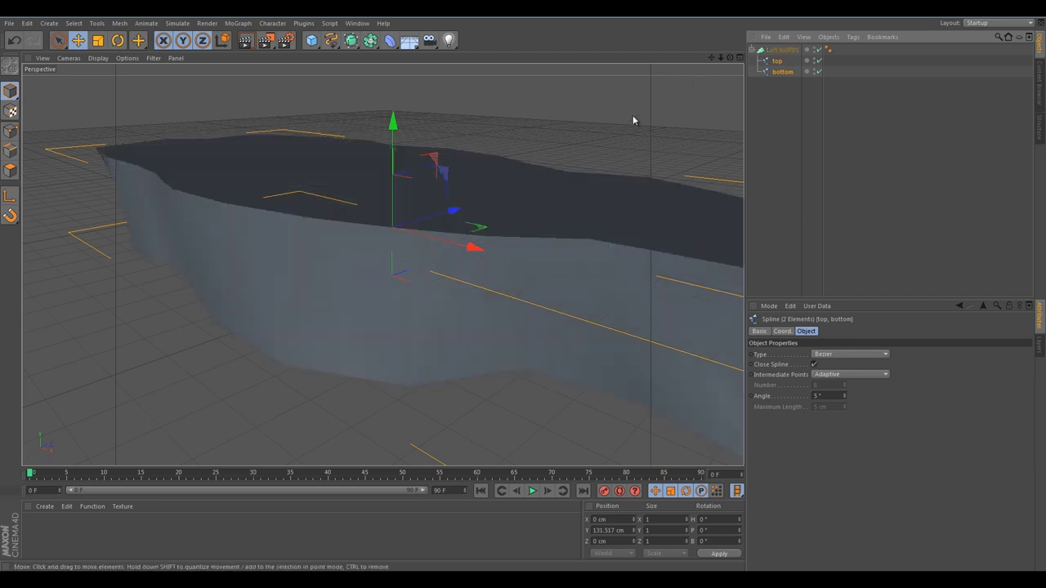
{"action": "left_click", "coordinate": [780, 50]}
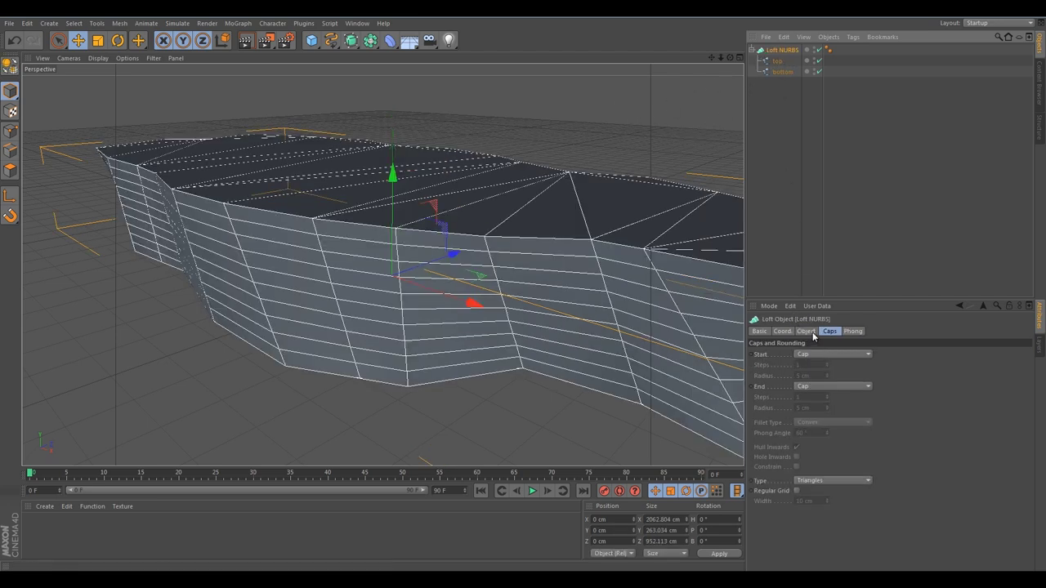
{"action": "left_click", "coordinate": [807, 355]}
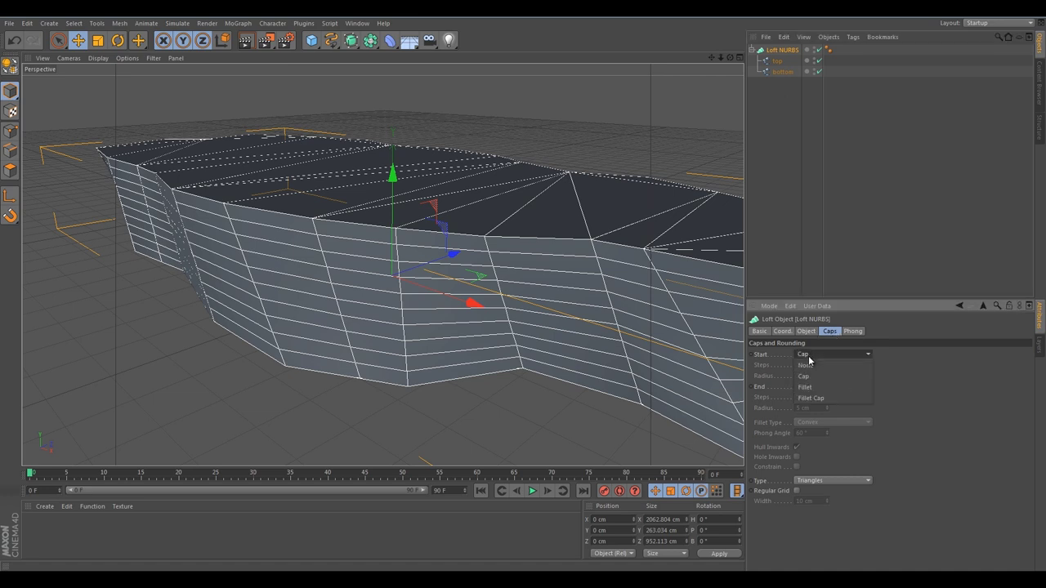
{"action": "left_click", "coordinate": [808, 366]}
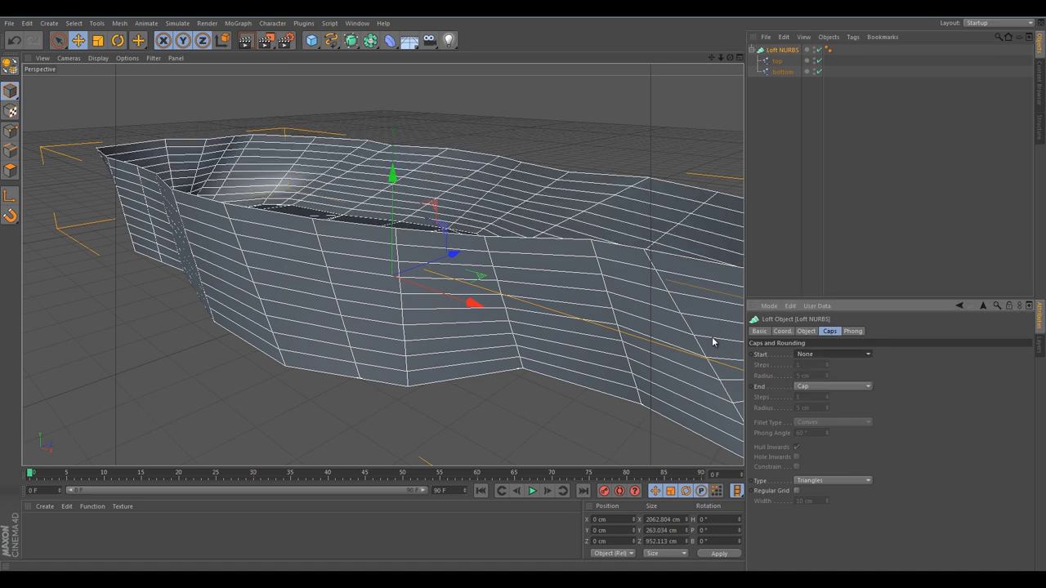
{"action": "left_click_drag", "start_coordinate": [635, 261], "coordinate": [659, 252], "text": "alt"}
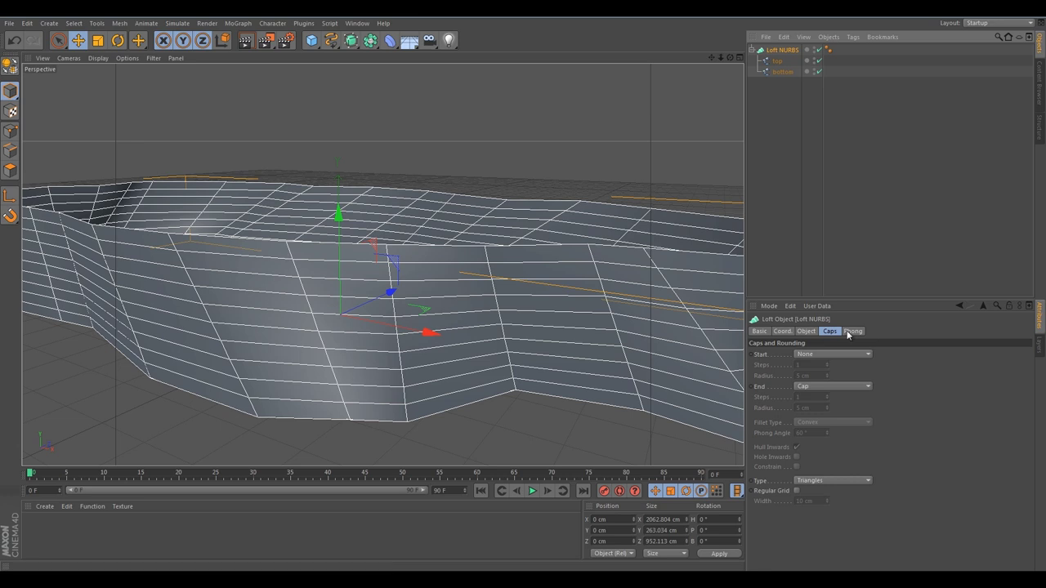
Set Mesh Subdivision U to 70, Isoparm Subdivision U to 10, keeping Subdivision per Segment on.
{"action": "left_click", "coordinate": [802, 332]}
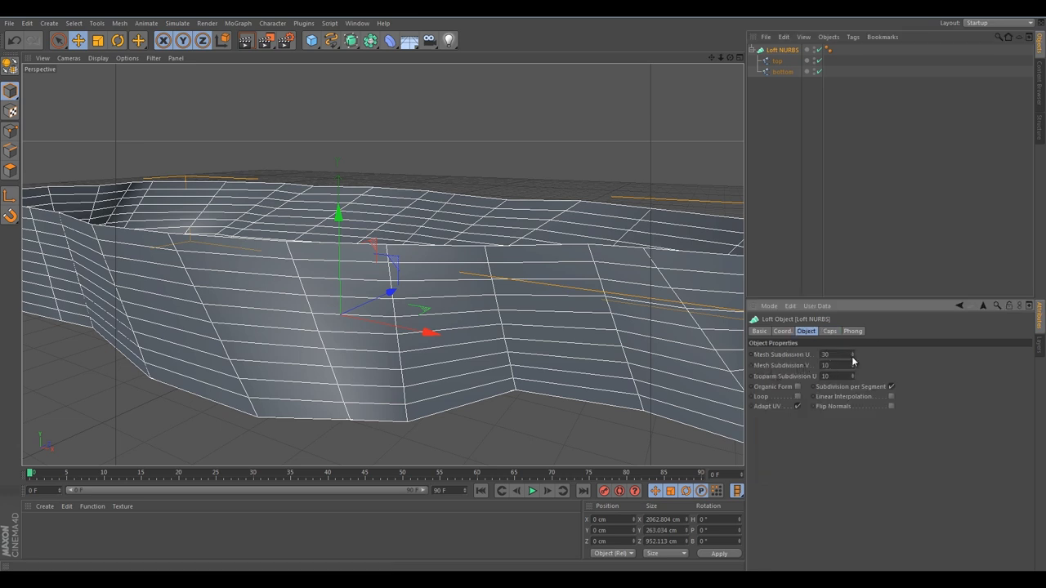
{"action": "left_click_drag", "start_coordinate": [854, 357], "coordinate": [852, 354]}
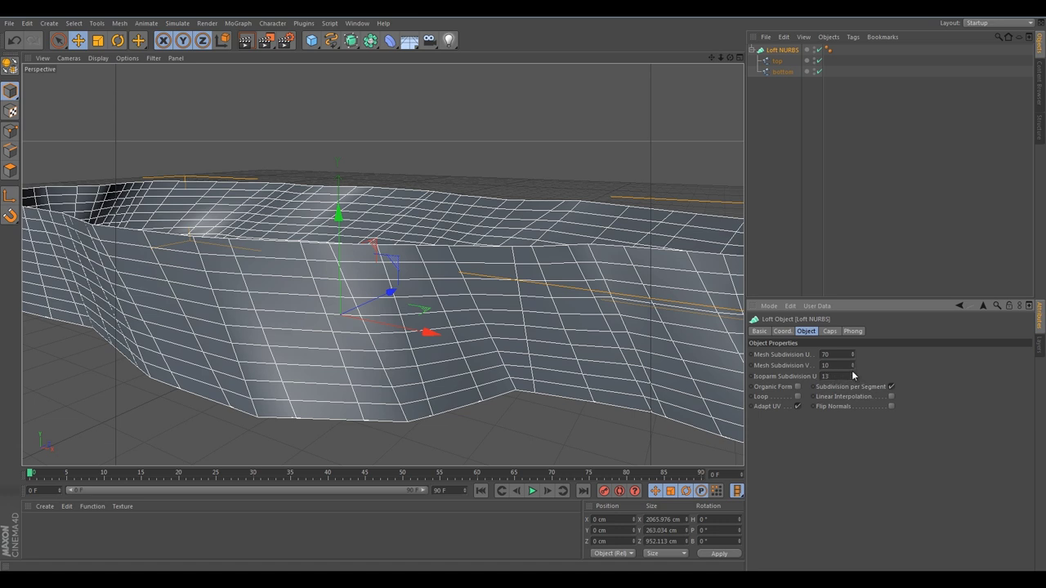
{"action": "left_click_drag", "start_coordinate": [854, 378], "coordinate": [796, 398]}
{"action": "left_click", "coordinate": [891, 387]}
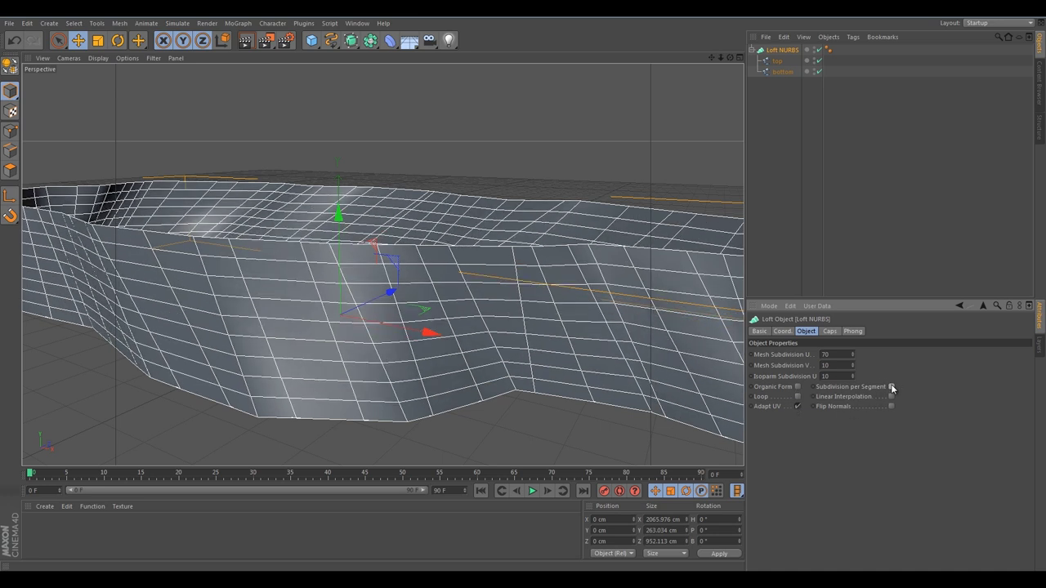
{"action": "left_click", "coordinate": [891, 388]}
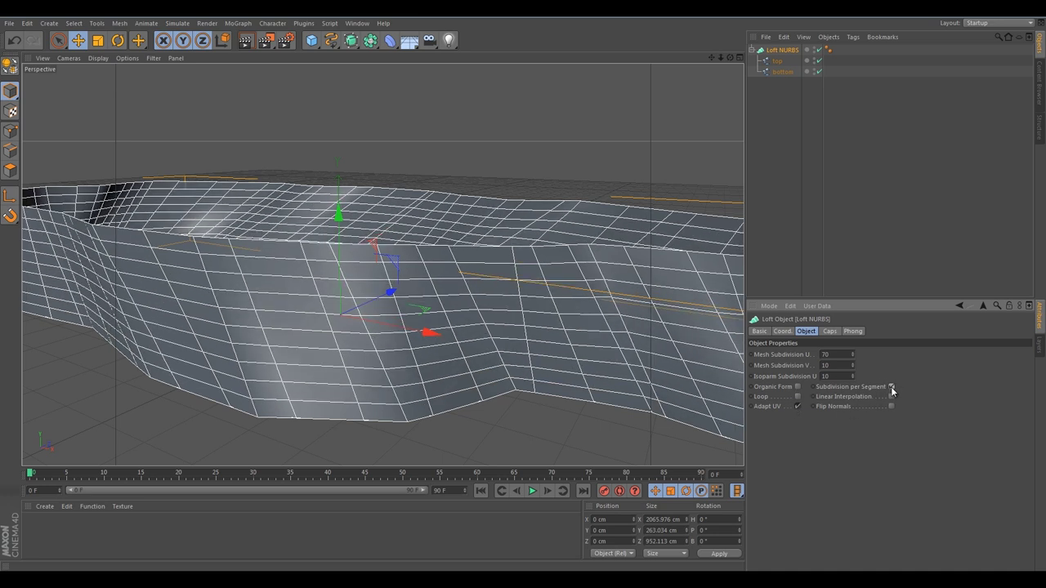
{"action": "left_click", "coordinate": [891, 388]}
Review the loft's cap polygon type and Phong settings, ending on its Coordinates tab.
{"action": "left_click", "coordinate": [830, 332]}
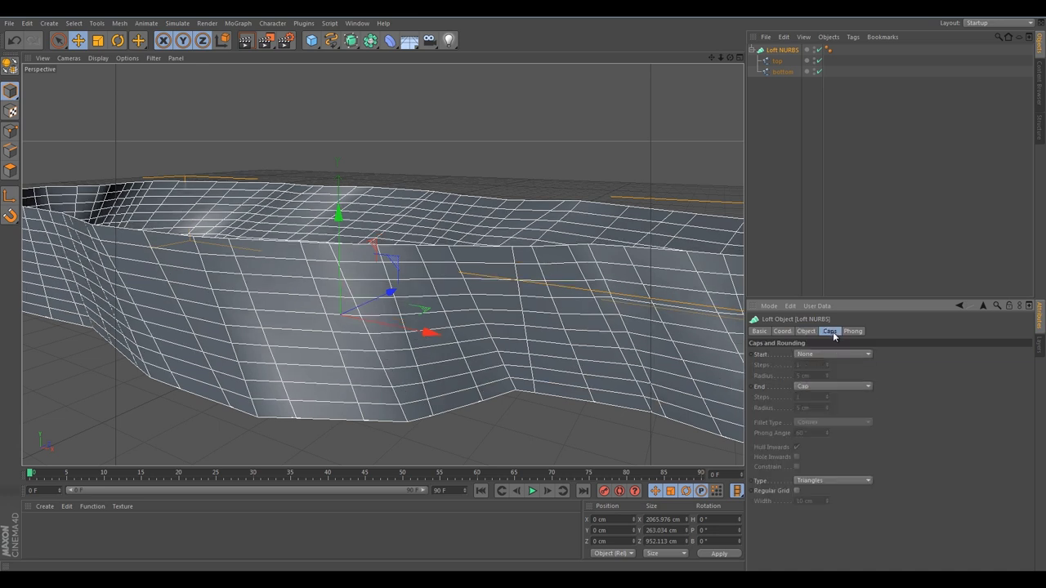
{"action": "left_click", "coordinate": [810, 480]}
{"action": "left_click", "coordinate": [817, 503]}
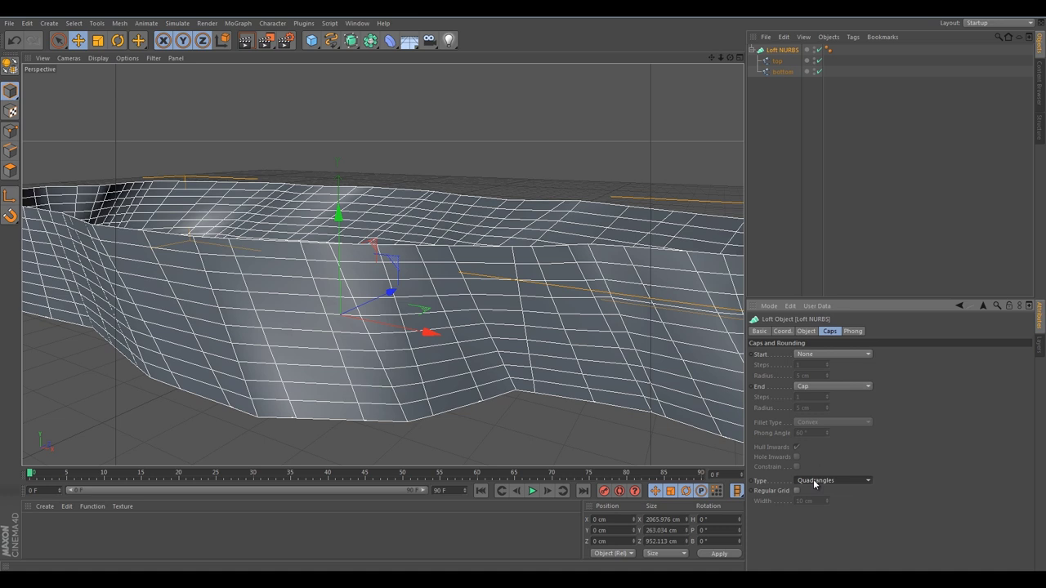
{"action": "left_click", "coordinate": [808, 481]}
{"action": "left_click", "coordinate": [810, 491]}
{"action": "left_click", "coordinate": [815, 481]}
{"action": "left_click", "coordinate": [814, 514]}
{"action": "left_click", "coordinate": [815, 483]}
{"action": "left_click", "coordinate": [810, 493]}
{"action": "left_click", "coordinate": [853, 331]}
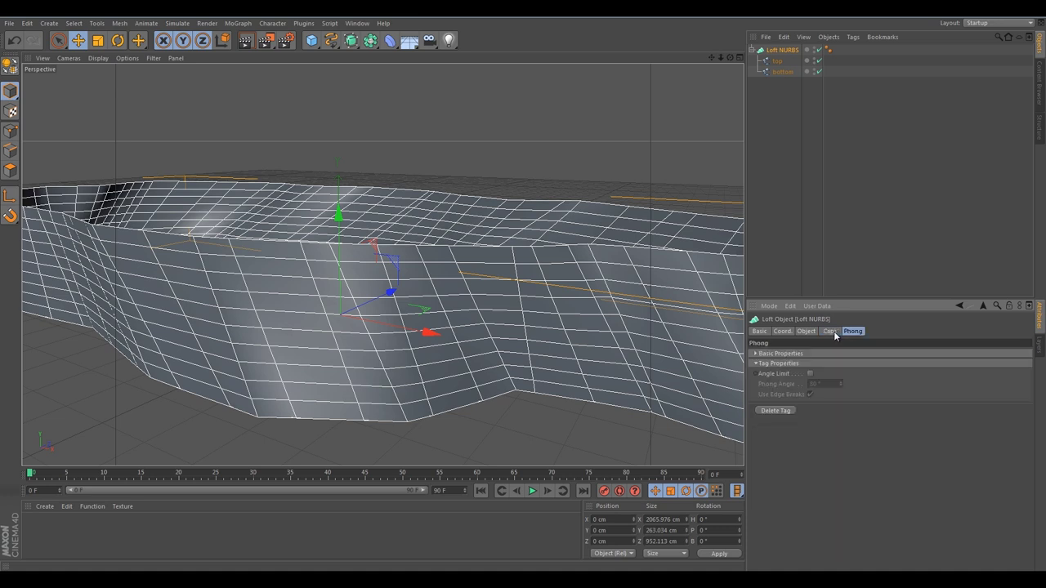
{"action": "left_click", "coordinate": [830, 331]}
{"action": "left_click", "coordinate": [805, 332]}
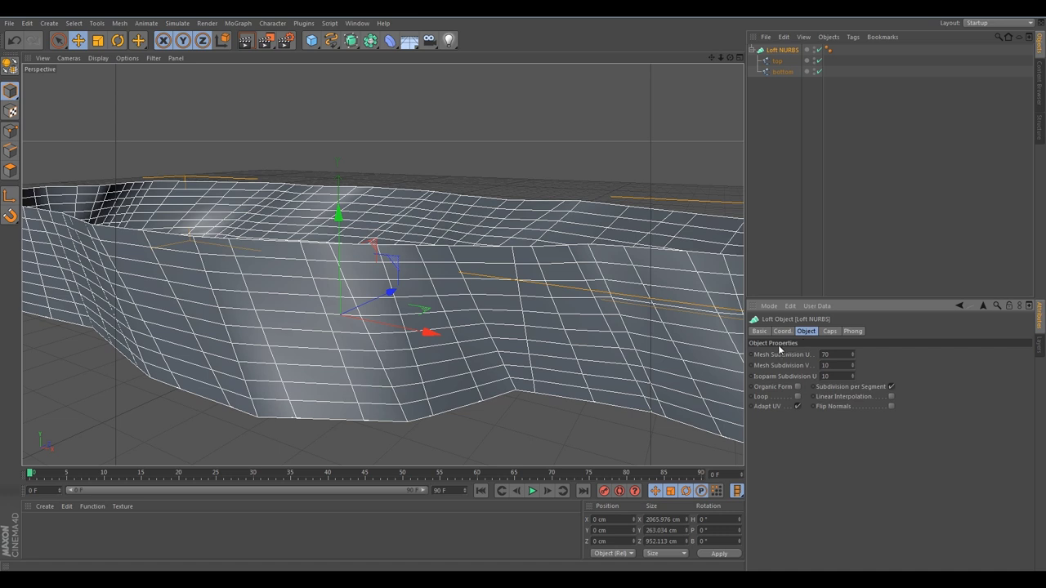
{"action": "left_click", "coordinate": [783, 331]}
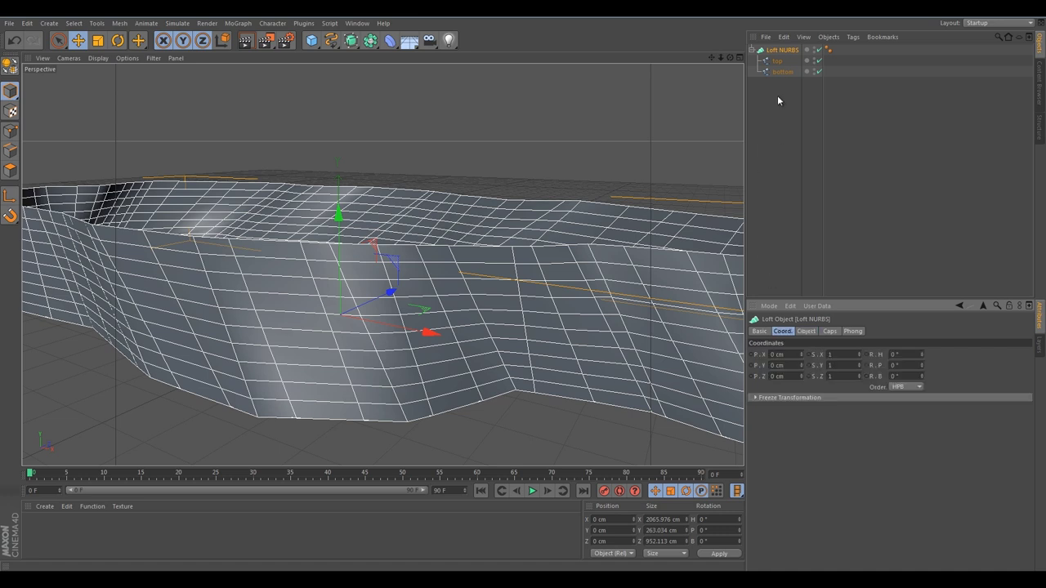
Collapse the Loft NURBS and make it editable.
{"action": "right_click", "coordinate": [781, 51]}
{"action": "key", "text": "Escape"}
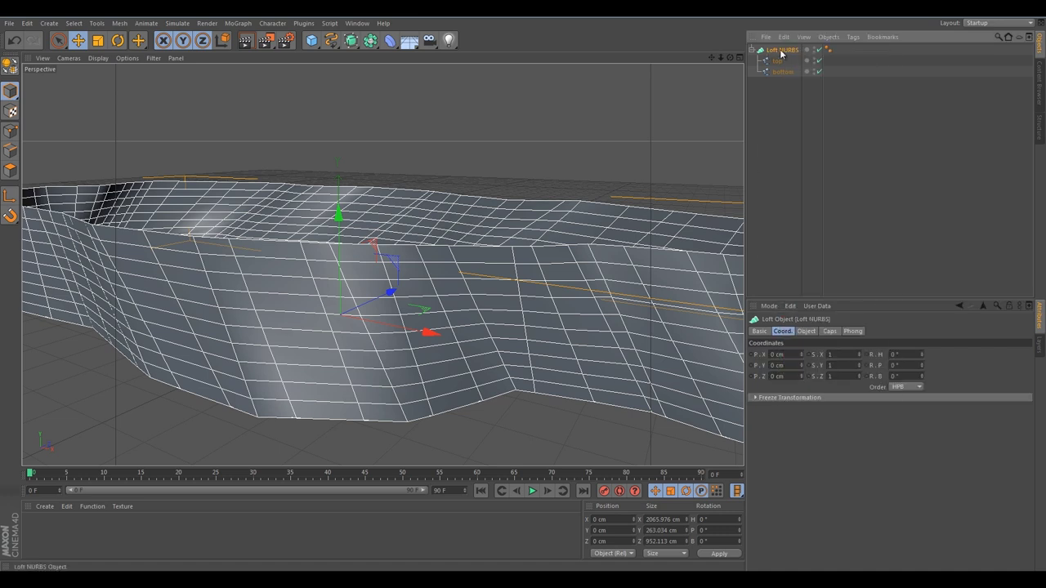
{"action": "left_click", "coordinate": [752, 50]}
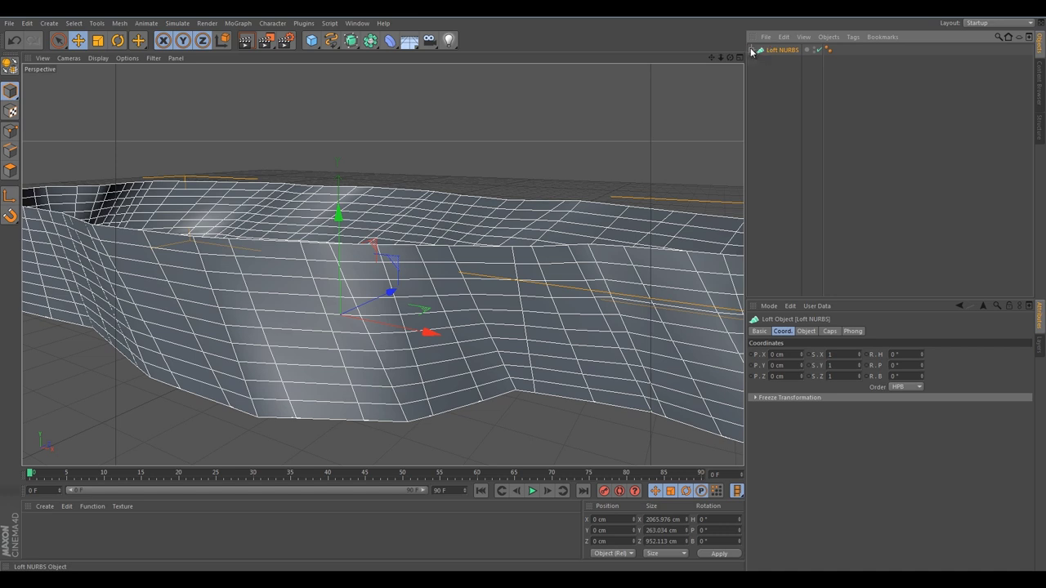
{"action": "left_click", "coordinate": [8, 70]}
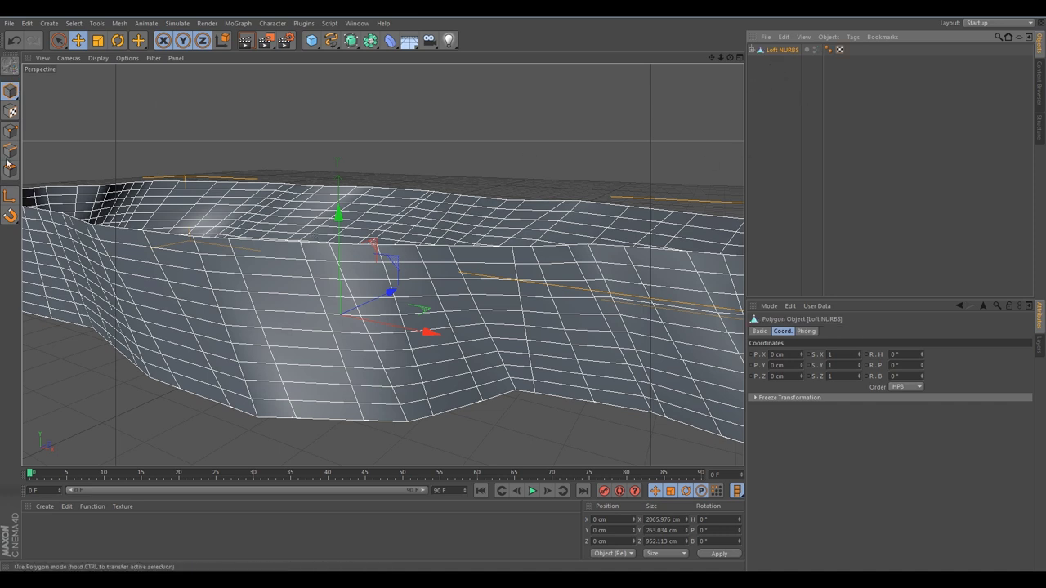
Select the object with its Cap child and merge them with Connect Objects + Delete.
{"action": "left_click", "coordinate": [751, 50]}
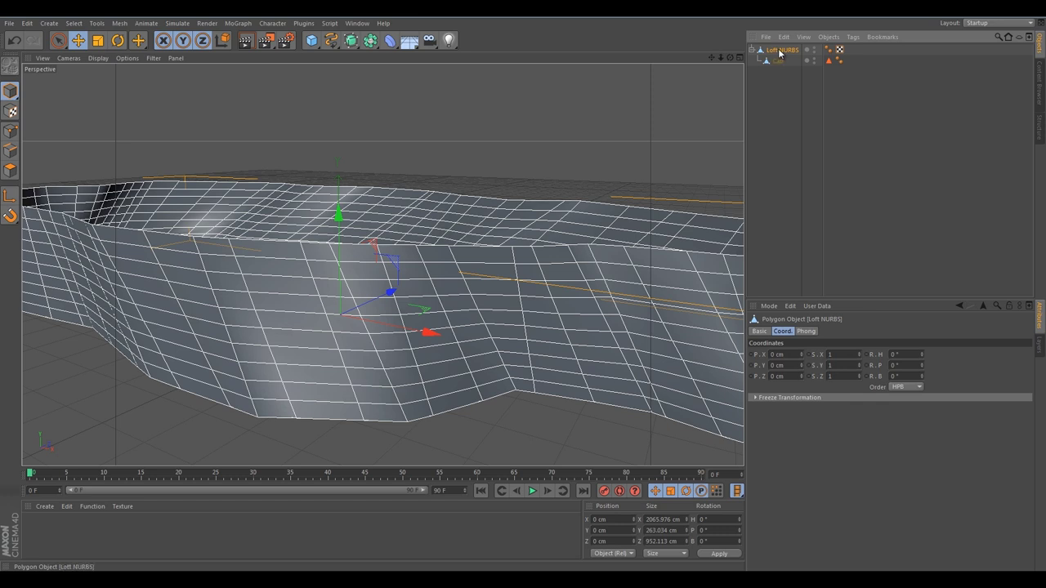
{"action": "right_click", "coordinate": [779, 54]}
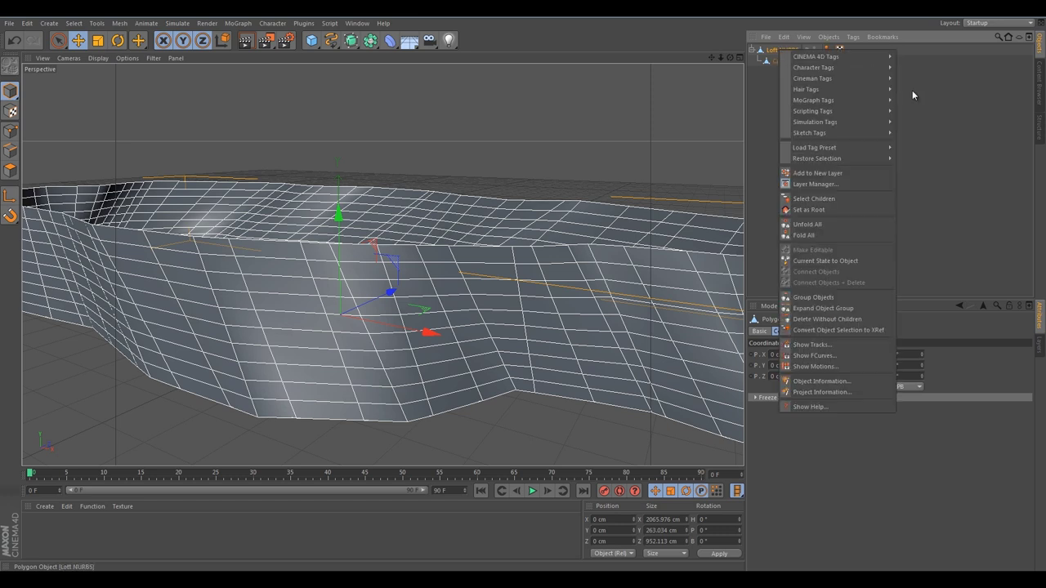
{"action": "left_click", "coordinate": [850, 200]}
{"action": "right_click", "coordinate": [784, 54]}
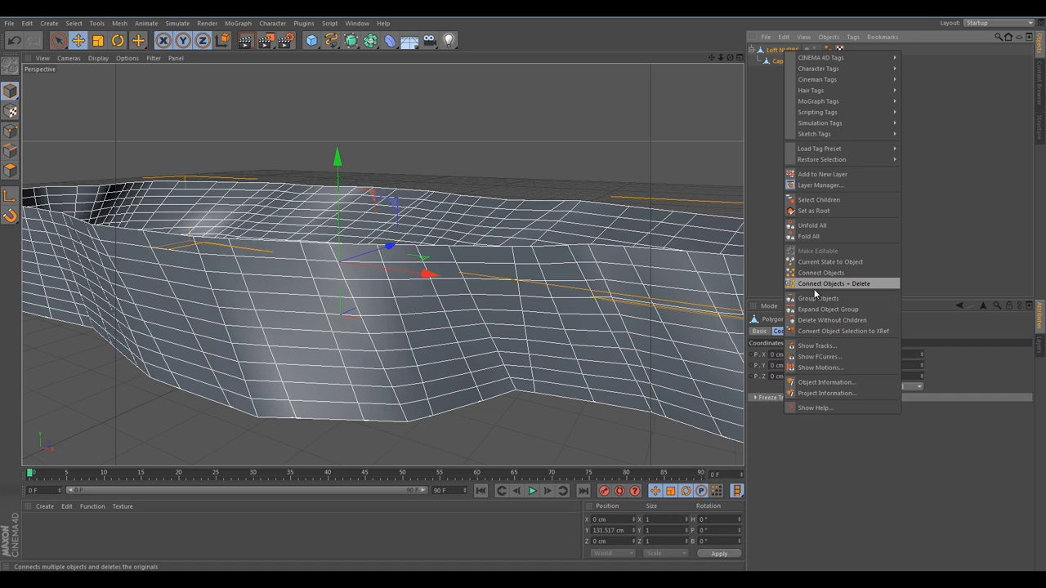
{"action": "left_click", "coordinate": [850, 284]}
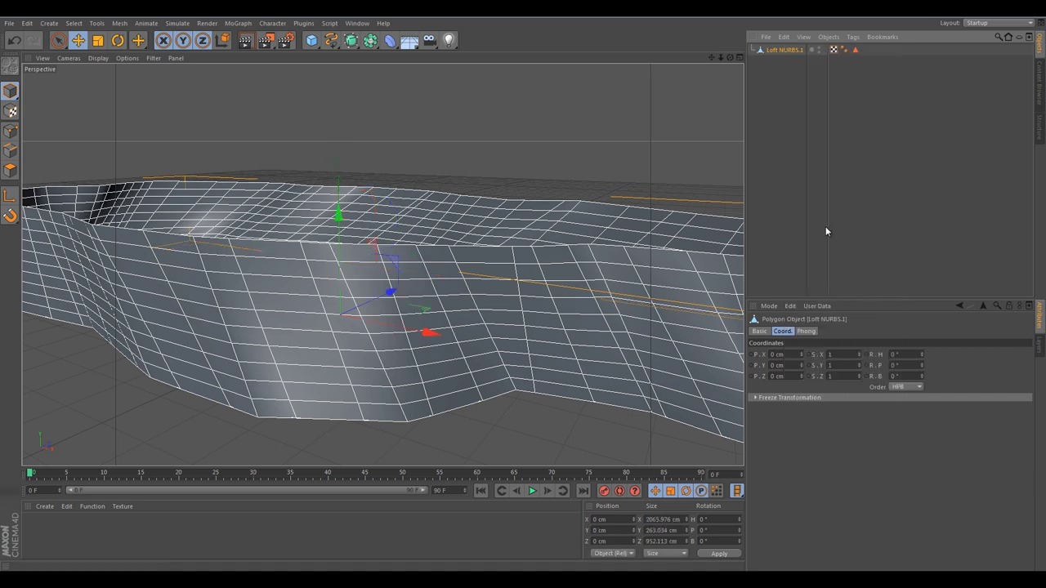
Rename the merged object to 'Cliff'.
{"action": "double_click", "coordinate": [806, 50]}
{"action": "type", "text": "C"}
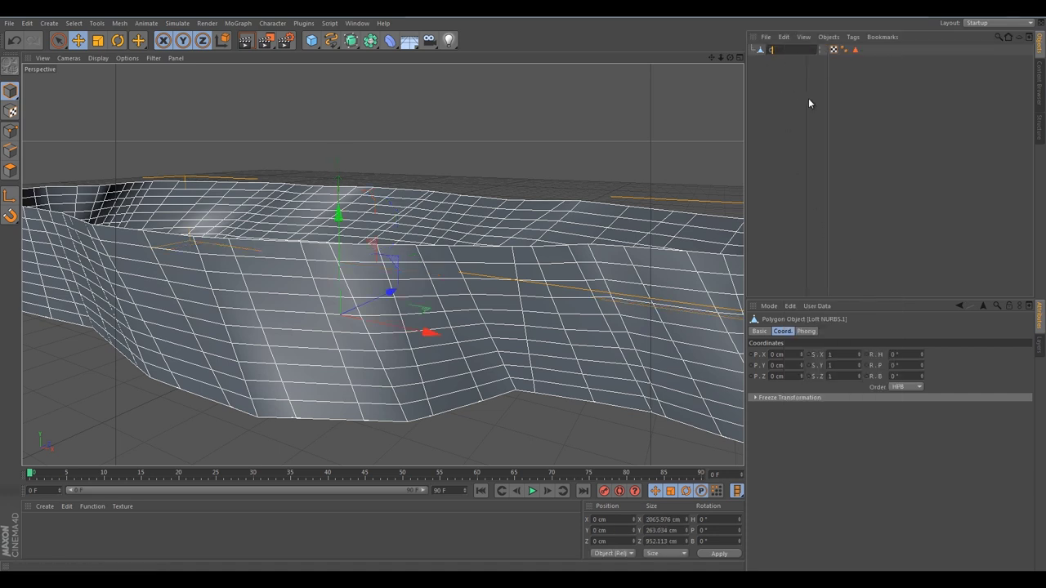
{"action": "type", "text": "liff"}
{"action": "key", "text": "Return"}
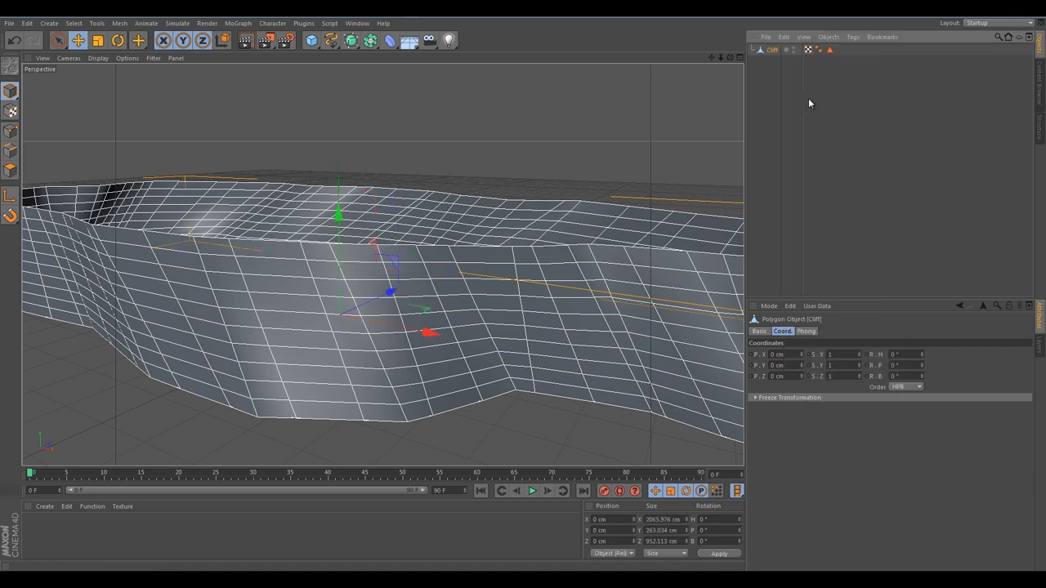
In the Right view, rectangle-select all top rim points with visible-only selection off.
{"action": "middle_click", "coordinate": [554, 205]}
{"action": "middle_click", "coordinate": [288, 357]}
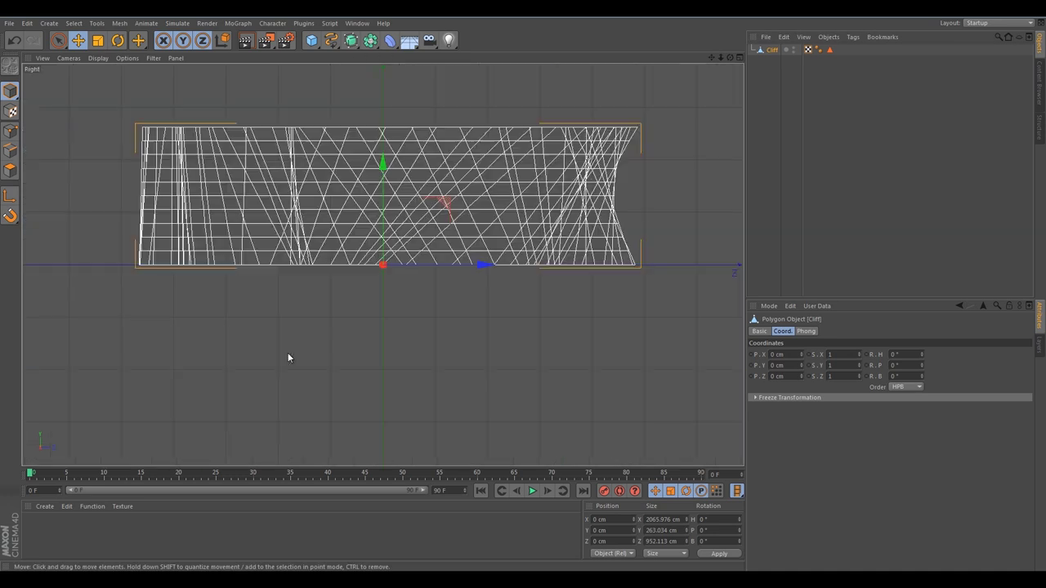
{"action": "left_click", "coordinate": [9, 133]}
{"action": "left_click", "coordinate": [58, 40]}
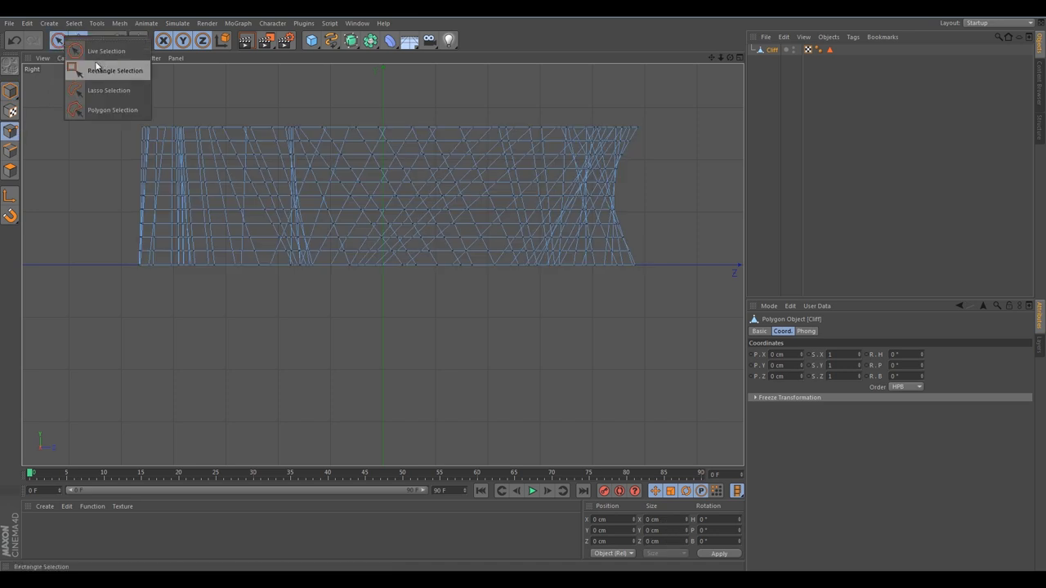
{"action": "left_click", "coordinate": [103, 72]}
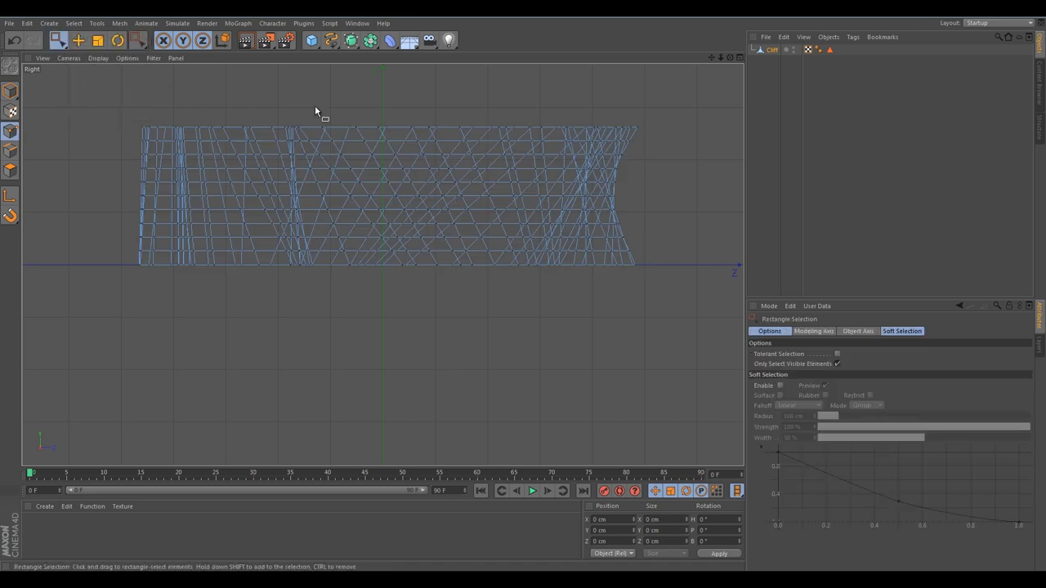
{"action": "left_click", "coordinate": [837, 364]}
{"action": "left_click_drag", "start_coordinate": [99, 99], "coordinate": [660, 136]}
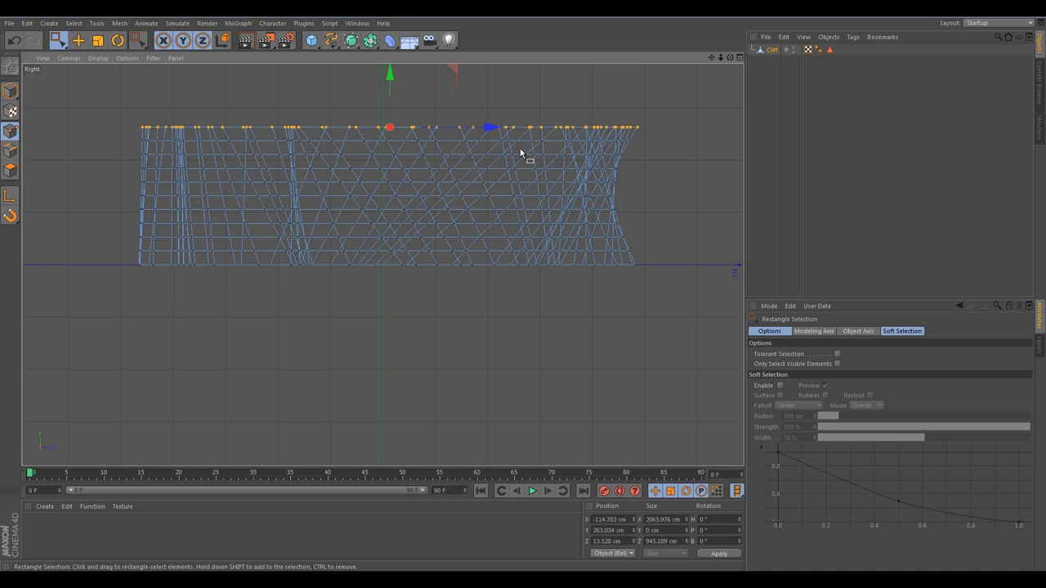
Back in the Perspective view, choose Close Polygon Hole.
{"action": "middle_click", "coordinate": [509, 196]}
{"action": "middle_click", "coordinate": [199, 210]}
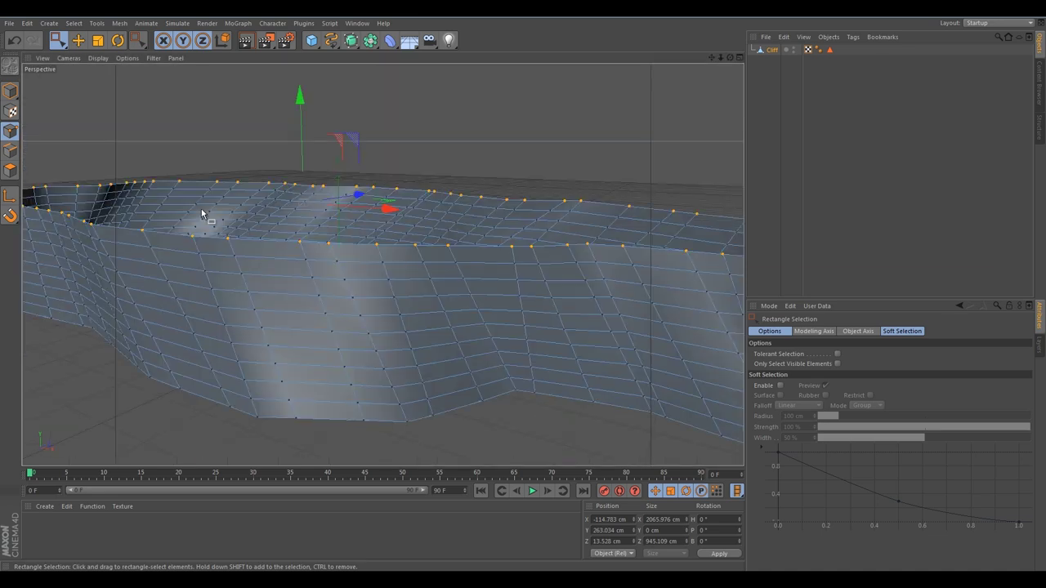
{"action": "right_click", "coordinate": [209, 227]}
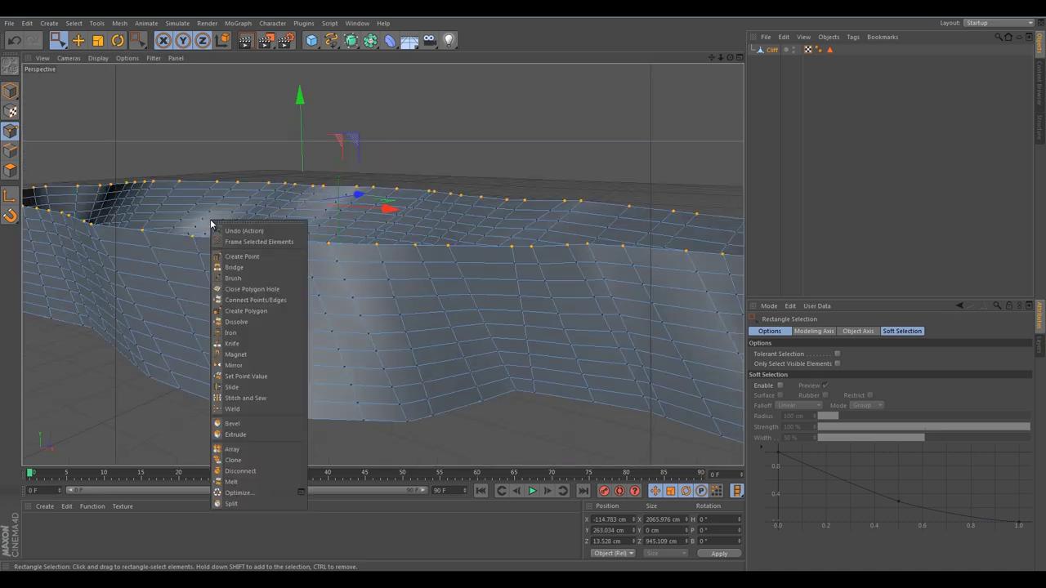
{"action": "left_click", "coordinate": [253, 290]}
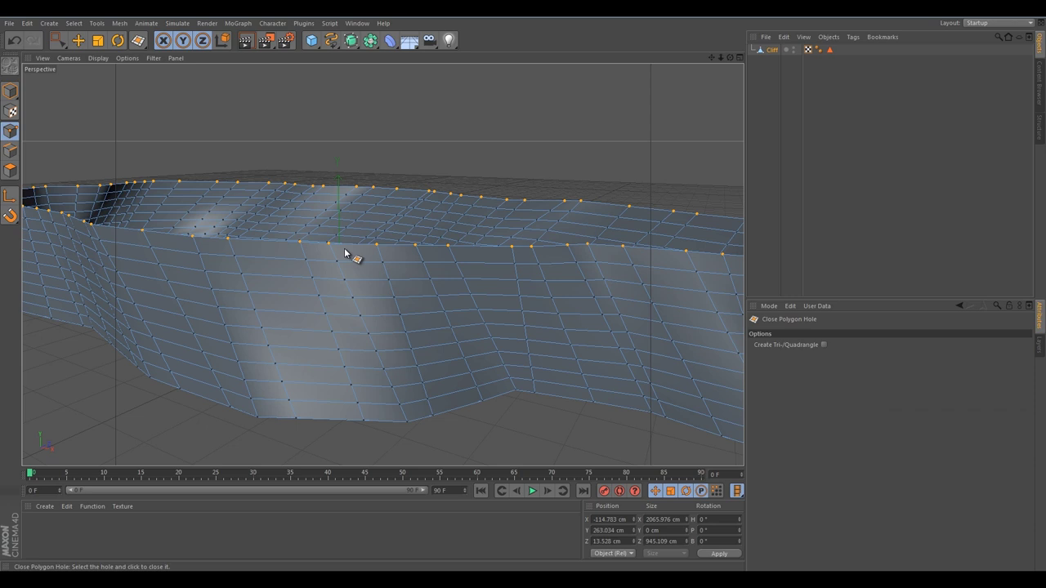
Fill the Cliff's open top rim with Close Polygon Hole and orbit to inspect the new cap.
{"action": "left_click", "coordinate": [319, 189]}
{"action": "left_click_drag", "start_coordinate": [390, 213], "coordinate": [261, 229], "text": "alt"}
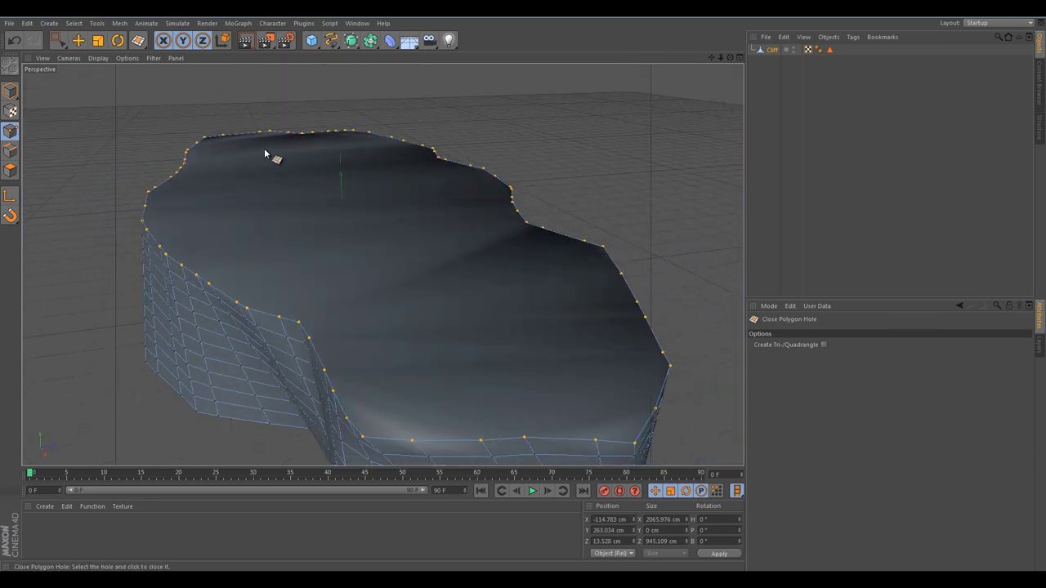
{"action": "left_click_drag", "start_coordinate": [277, 282], "coordinate": [297, 340], "text": "alt"}
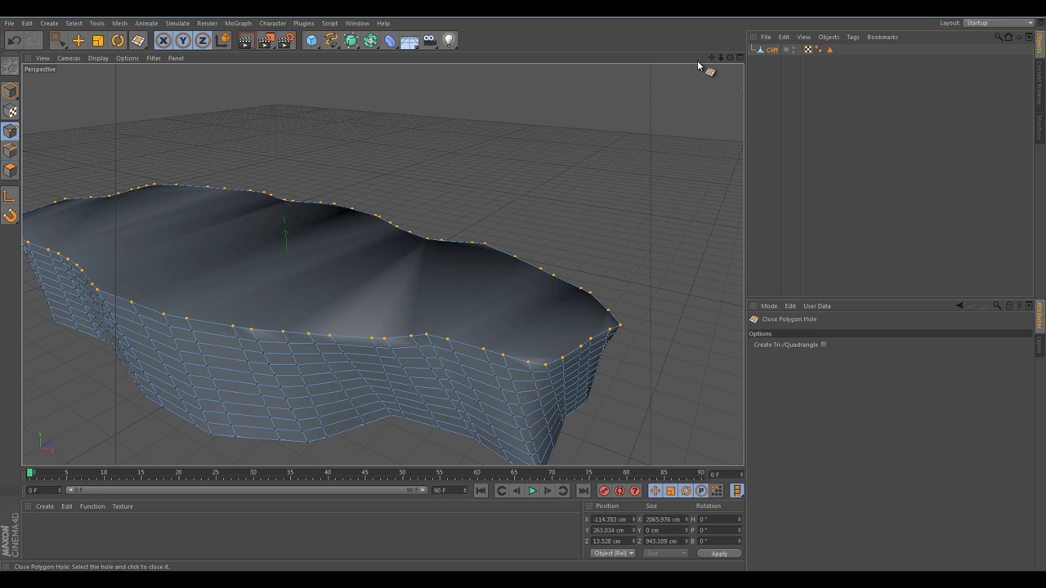
Use the Knife tool to slice the top lid with several cuts between the back and front rim points.
{"action": "right_click", "coordinate": [223, 238]}
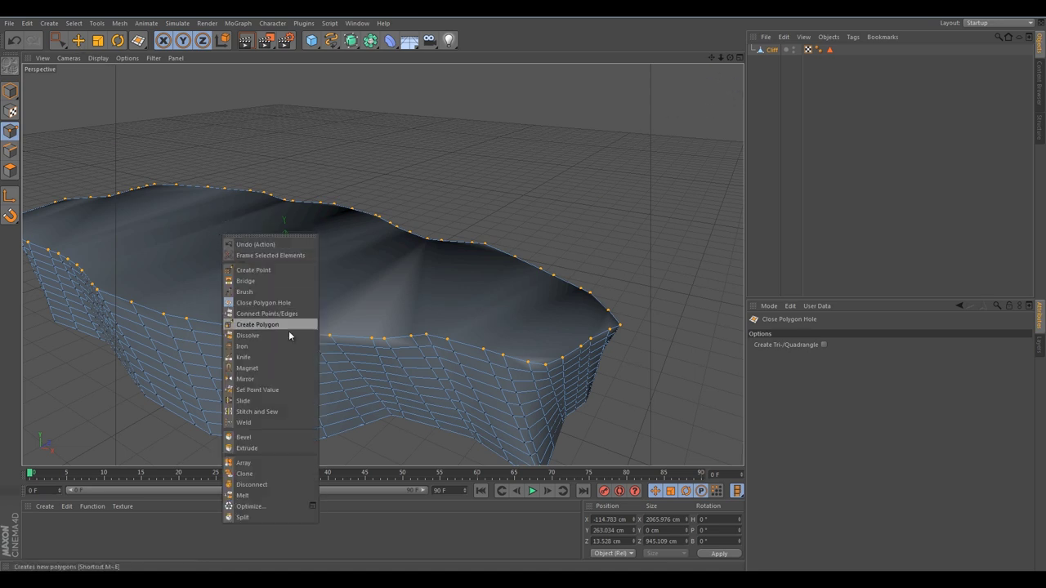
{"action": "left_click", "coordinate": [241, 359]}
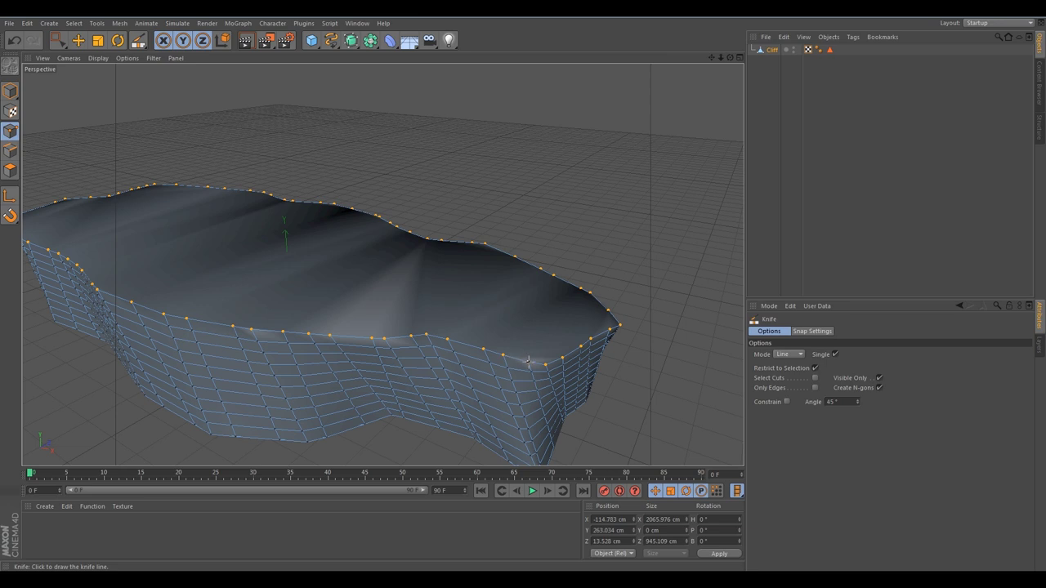
{"action": "mouse_move", "coordinate": [533, 357]}
{"action": "left_mouse_down"}
{"action": "mouse_move", "coordinate": [595, 294]}
{"action": "mouse_move", "coordinate": [504, 353]}
{"action": "left_mouse_up"}
{"action": "mouse_move", "coordinate": [551, 275]}
{"action": "left_mouse_down"}
{"action": "mouse_move", "coordinate": [480, 340]}
{"action": "mouse_move", "coordinate": [485, 349]}
{"action": "mouse_move", "coordinate": [531, 267]}
{"action": "mouse_move", "coordinate": [509, 263]}
{"action": "left_mouse_up"}
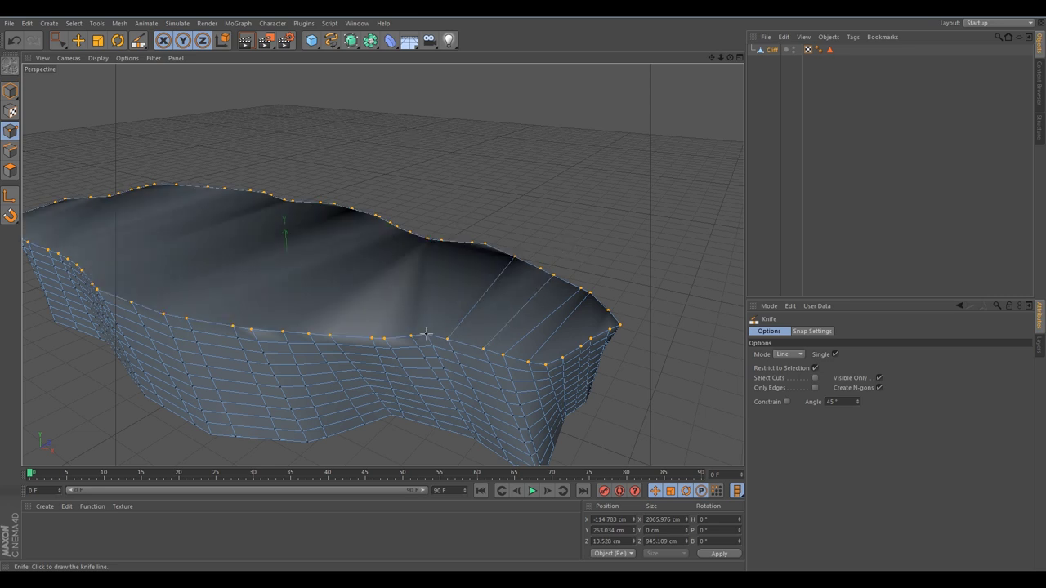
{"action": "left_click_drag", "start_coordinate": [471, 242], "coordinate": [428, 302]}
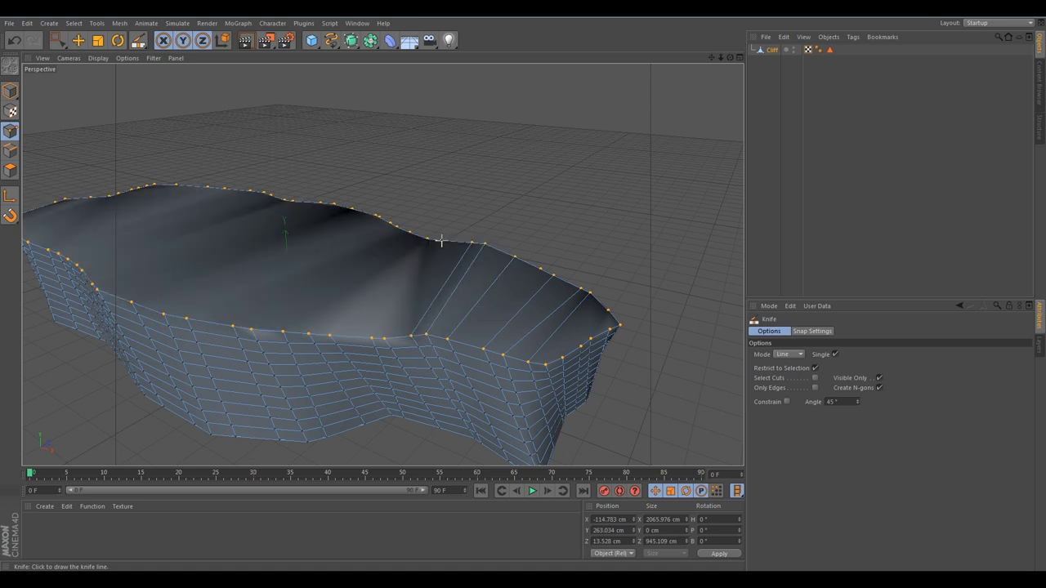
{"action": "left_click_drag", "start_coordinate": [440, 240], "coordinate": [411, 236]}
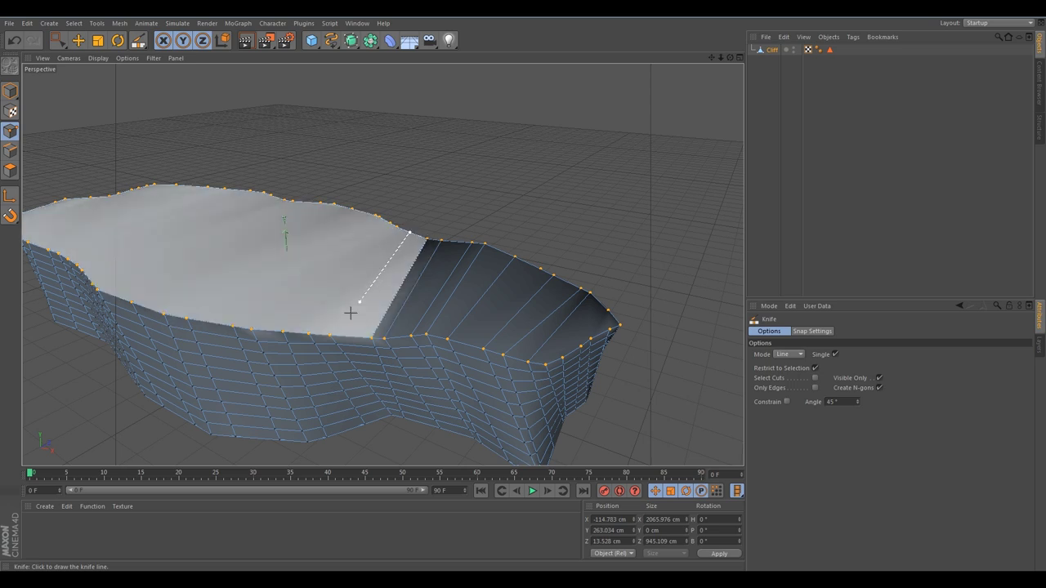
{"action": "left_click_drag", "start_coordinate": [309, 333], "coordinate": [290, 203]}
{"action": "left_click_drag", "start_coordinate": [221, 230], "coordinate": [360, 264], "text": "alt"}
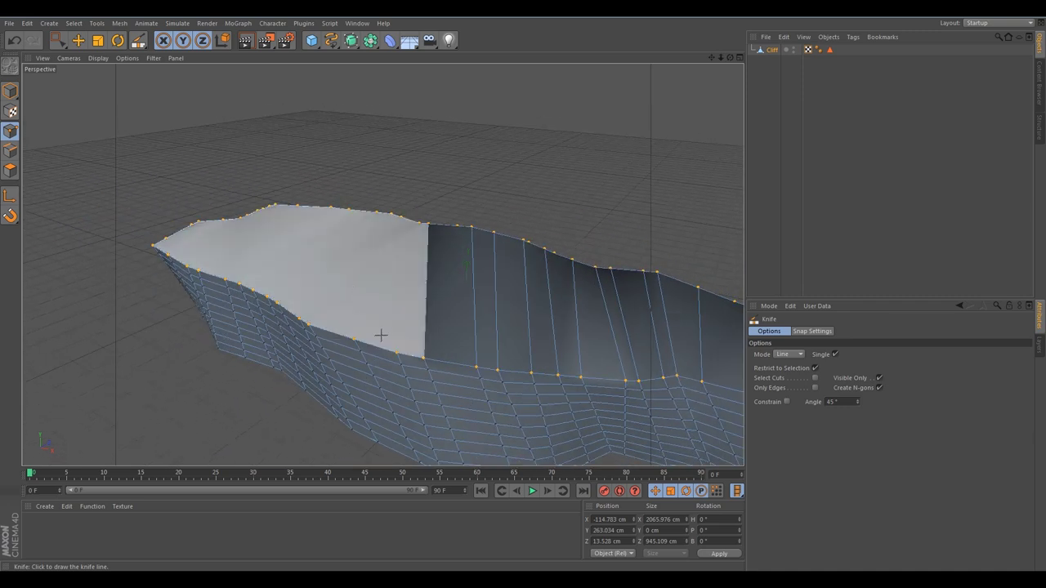
Add knife cuts down across the cap from the back rim, undoing the misplaced ones.
{"action": "left_click_drag", "start_coordinate": [396, 351], "coordinate": [354, 338]}
{"action": "left_click_drag", "start_coordinate": [392, 215], "coordinate": [302, 321]}
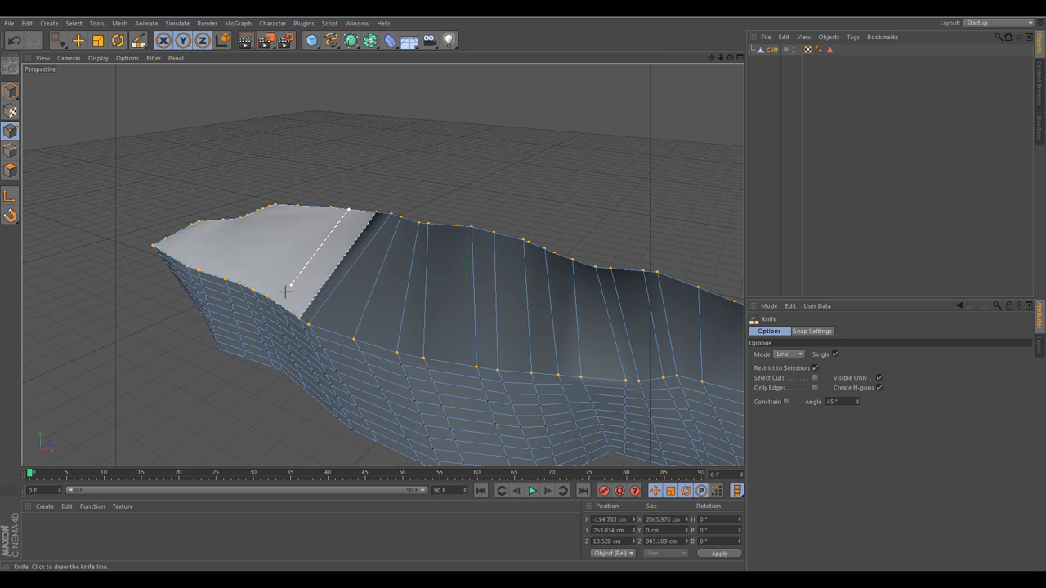
{"action": "left_click_drag", "start_coordinate": [330, 208], "coordinate": [295, 338]}
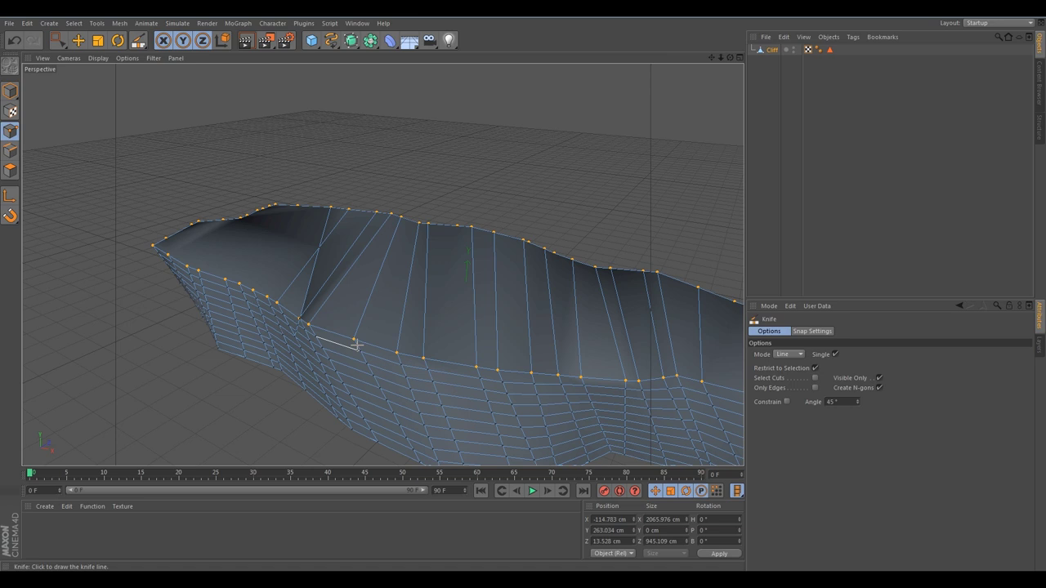
{"action": "left_click_drag", "start_coordinate": [356, 345], "coordinate": [369, 303]}
{"action": "key", "text": "ctrl+z"}
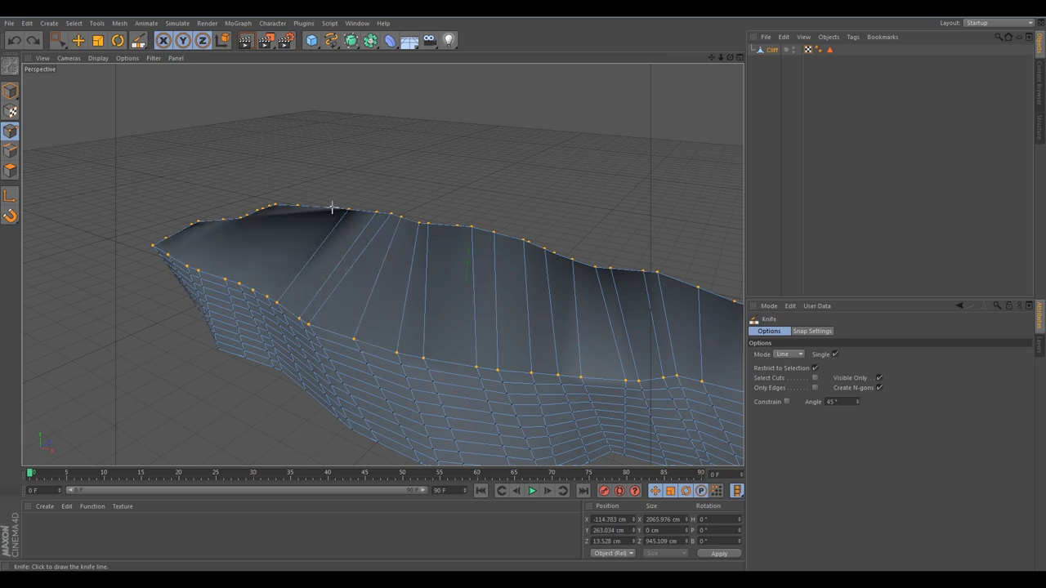
{"action": "mouse_move", "coordinate": [332, 209]}
{"action": "left_mouse_down"}
{"action": "mouse_move", "coordinate": [264, 299]}
{"action": "mouse_move", "coordinate": [255, 297]}
{"action": "mouse_move", "coordinate": [298, 205]}
{"action": "mouse_move", "coordinate": [227, 282]}
{"action": "mouse_move", "coordinate": [261, 217]}
{"action": "mouse_move", "coordinate": [250, 213]}
{"action": "mouse_move", "coordinate": [190, 266]}
{"action": "mouse_move", "coordinate": [219, 221]}
{"action": "left_mouse_up"}
{"action": "key", "text": "ctrl+z"}
{"action": "key", "text": "ctrl+z"}
{"action": "key", "text": "ctrl+z"}
{"action": "key", "text": "ctrl+z"}
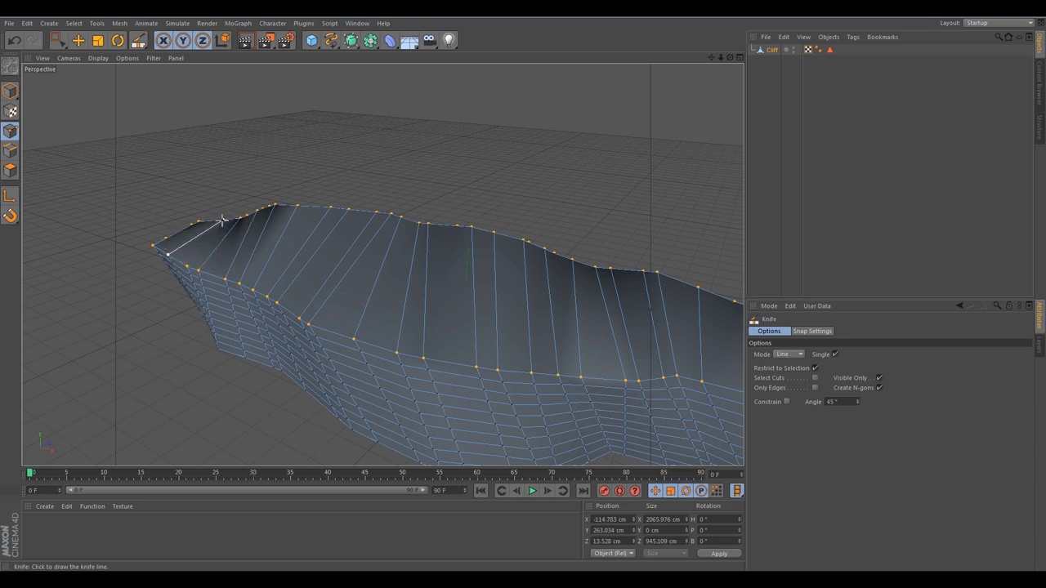
{"action": "key", "text": "ctrl+z"}
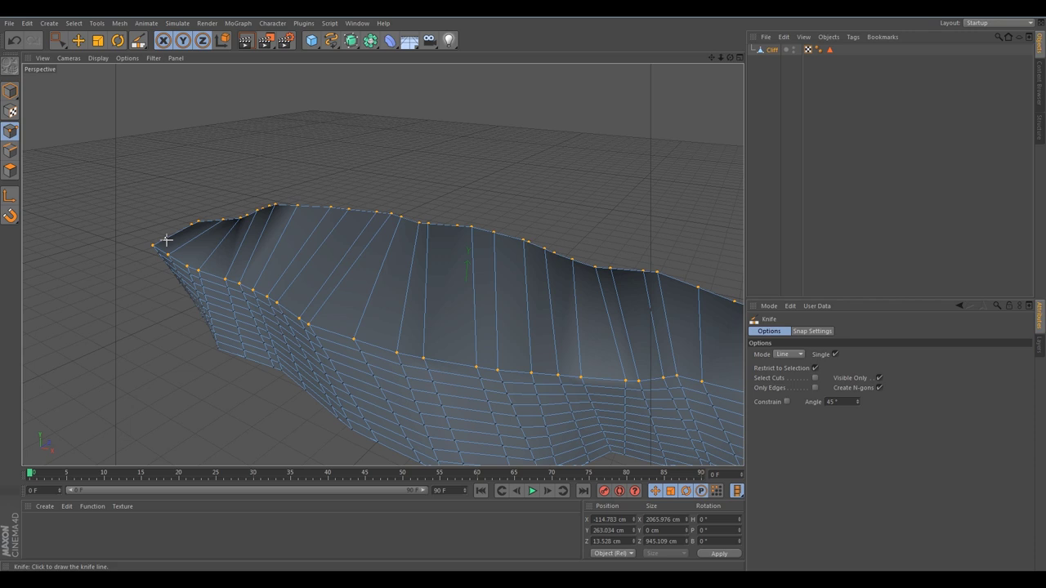
Cut lengthwise across the top face from its left end to its right end.
{"action": "left_click_drag", "start_coordinate": [166, 240], "coordinate": [199, 240]}
{"action": "left_click_drag", "start_coordinate": [112, 224], "coordinate": [654, 403]}
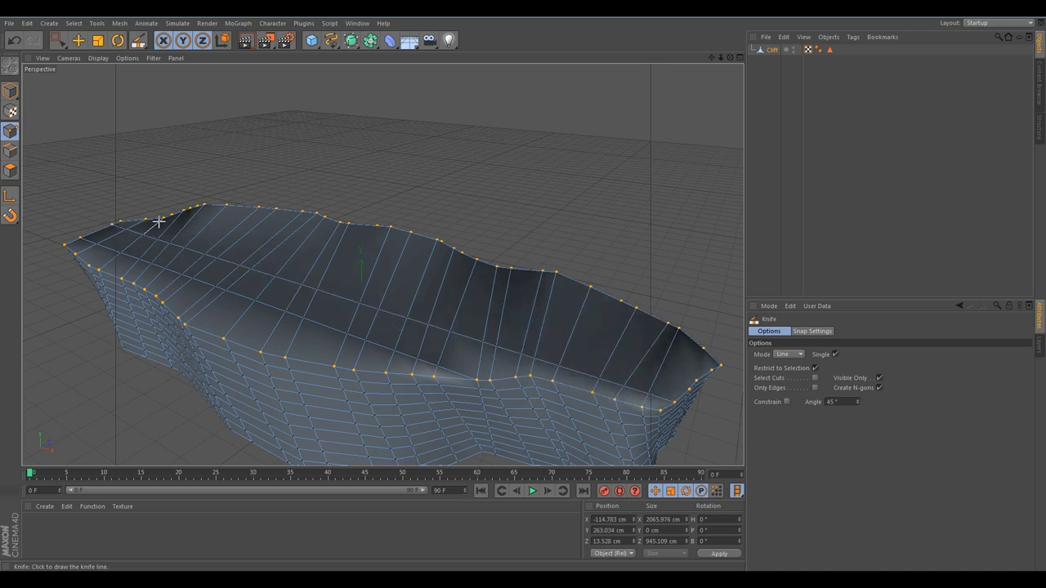
{"action": "left_click_drag", "start_coordinate": [164, 218], "coordinate": [706, 362]}
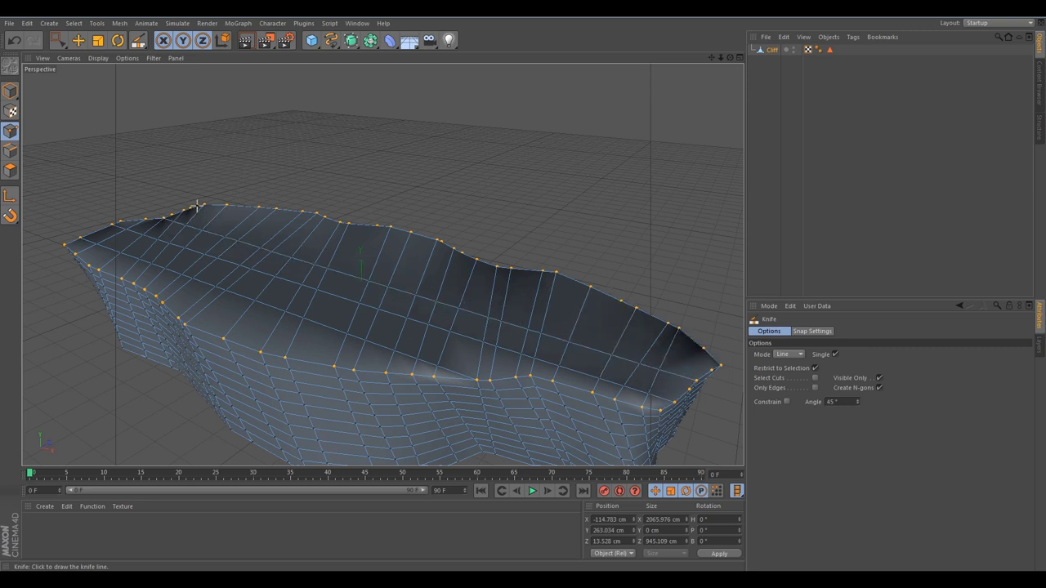
{"action": "left_click_drag", "start_coordinate": [197, 206], "coordinate": [700, 346]}
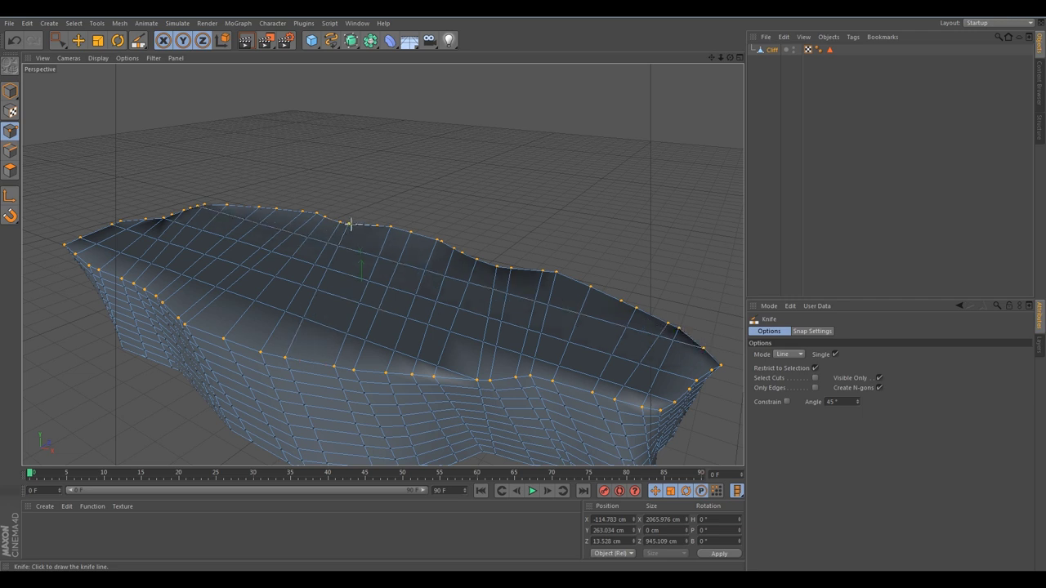
{"action": "left_click_drag", "start_coordinate": [399, 325], "coordinate": [346, 341], "text": "alt"}
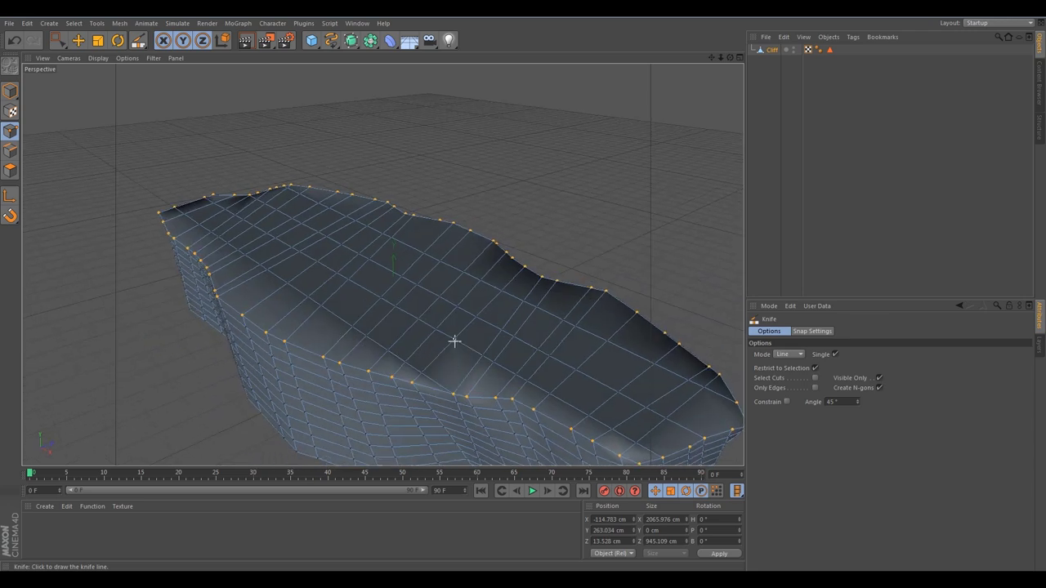
{"action": "left_click_drag", "start_coordinate": [453, 355], "coordinate": [487, 382], "text": "alt"}
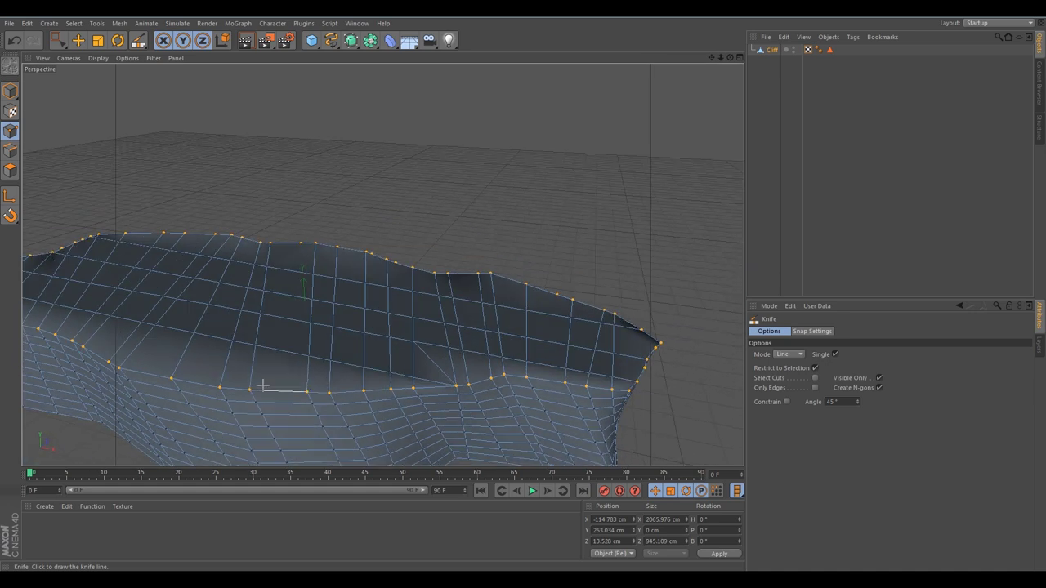
Add two more knife cuts across the front part of the top face.
{"action": "left_click_drag", "start_coordinate": [251, 389], "coordinate": [307, 358]}
{"action": "mouse_move", "coordinate": [119, 367]}
{"action": "left_mouse_down"}
{"action": "mouse_move", "coordinate": [193, 334]}
{"action": "mouse_move", "coordinate": [219, 388]}
{"action": "left_mouse_up"}
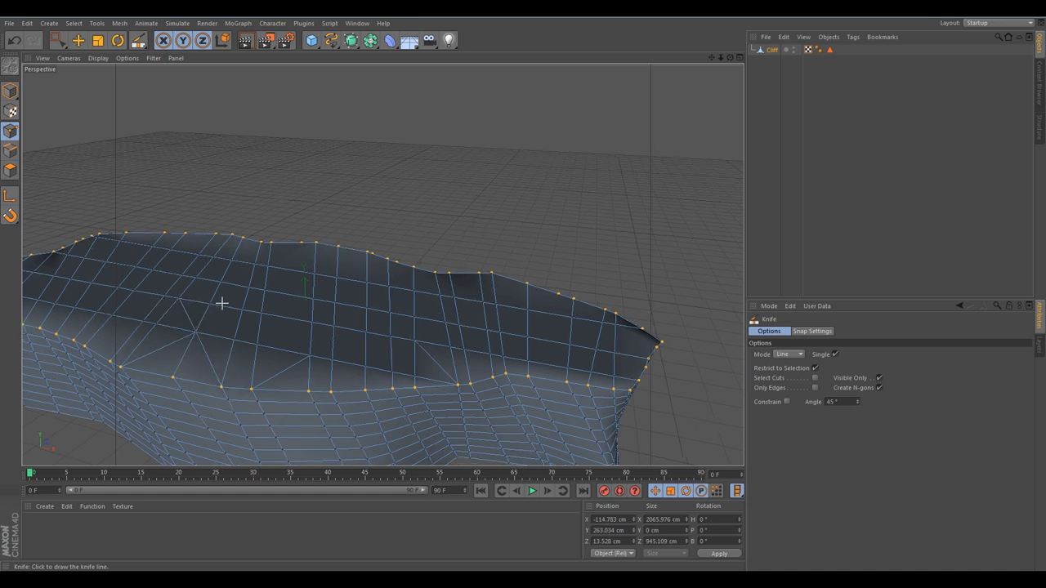
{"action": "left_click_drag", "start_coordinate": [222, 304], "coordinate": [278, 310], "text": "alt"}
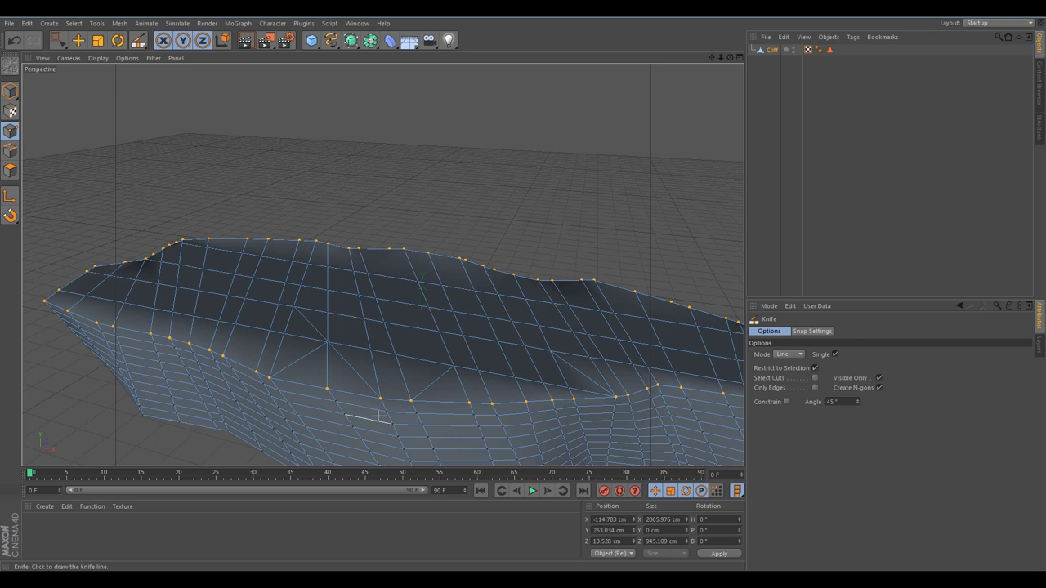
{"action": "left_click_drag", "start_coordinate": [417, 415], "coordinate": [410, 376], "text": "alt"}
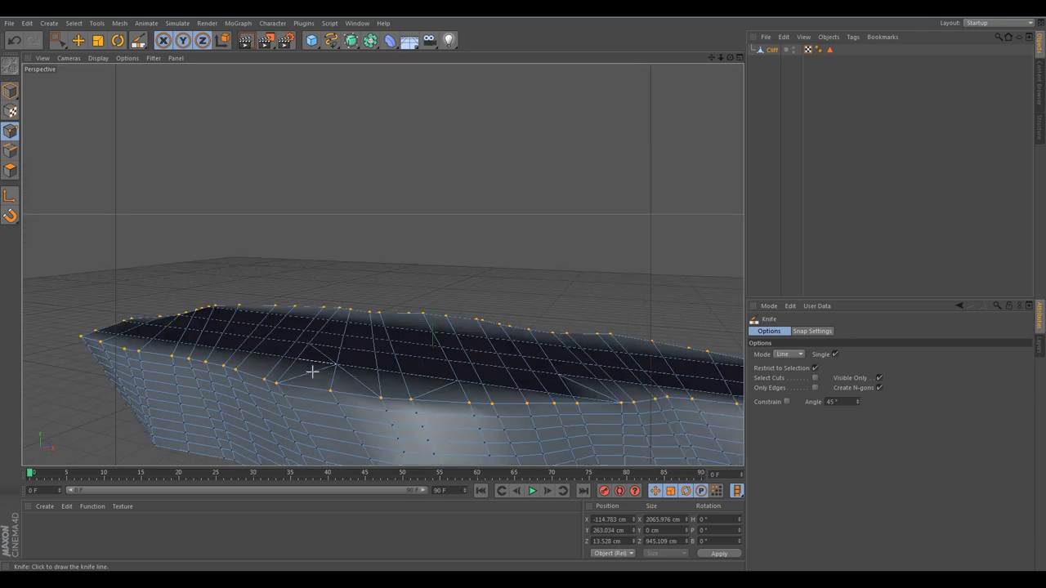
Select all of the Cliff's points and check the gridded top from several angles.
{"action": "key", "text": "ctrl+a"}
{"action": "left_click_drag", "start_coordinate": [550, 436], "coordinate": [382, 383], "text": "alt"}
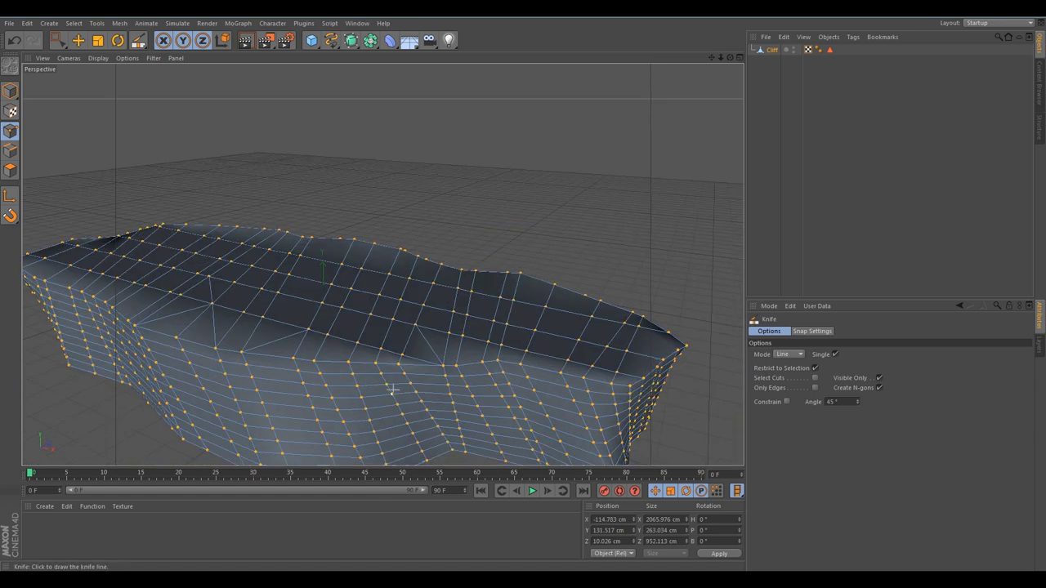
{"action": "left_click_drag", "start_coordinate": [407, 395], "coordinate": [428, 353], "text": "alt"}
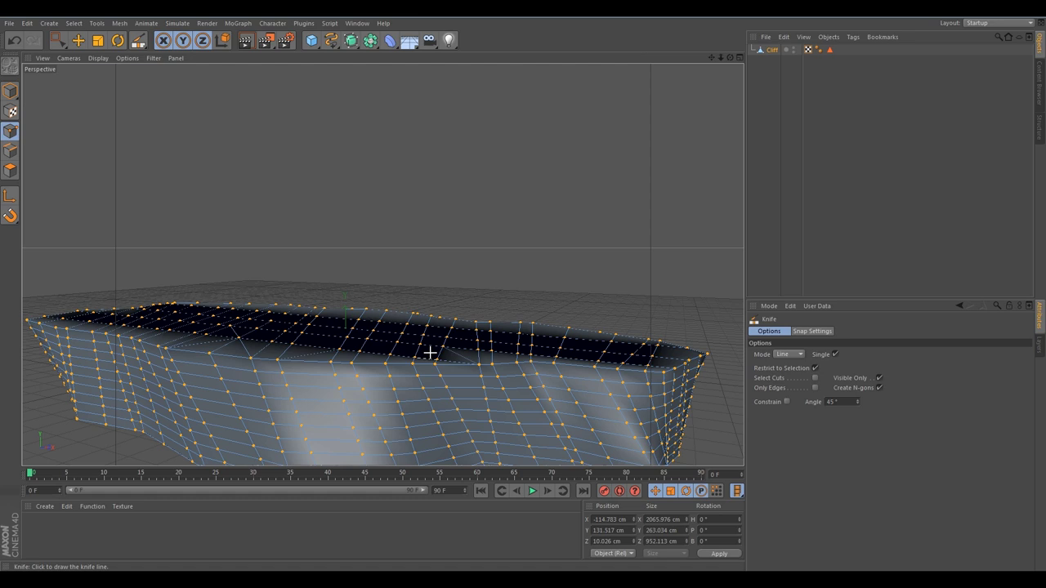
{"action": "left_click_drag", "start_coordinate": [477, 292], "coordinate": [467, 320], "text": "alt"}
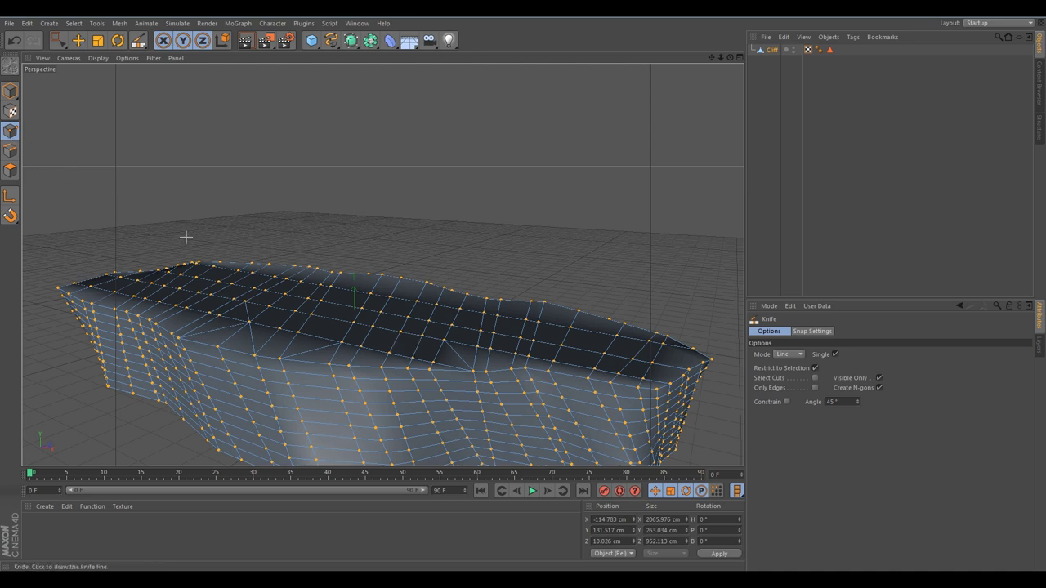
Apply Set Point Value with axial Crumple of X 15 cm, Y 10 cm, Z 15 cm, then render.
{"action": "right_click", "coordinate": [370, 340]}
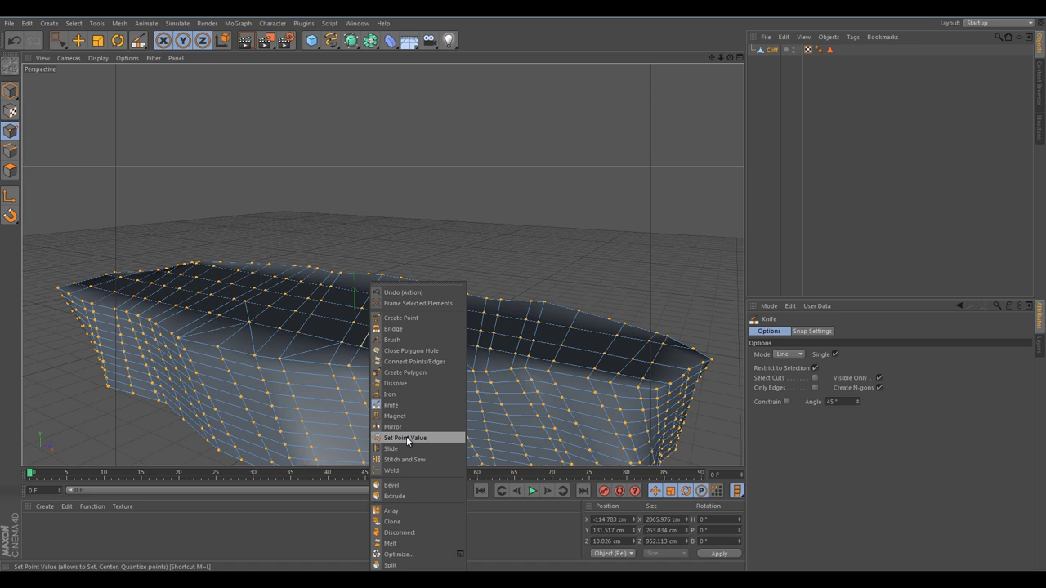
{"action": "left_click", "coordinate": [412, 438]}
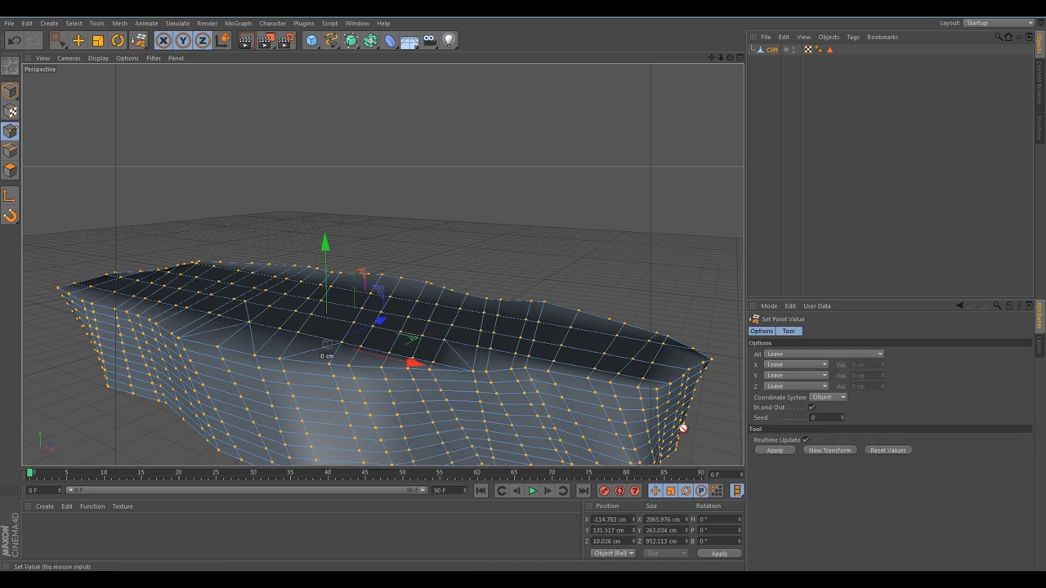
{"action": "left_click", "coordinate": [773, 354]}
{"action": "left_click", "coordinate": [787, 420]}
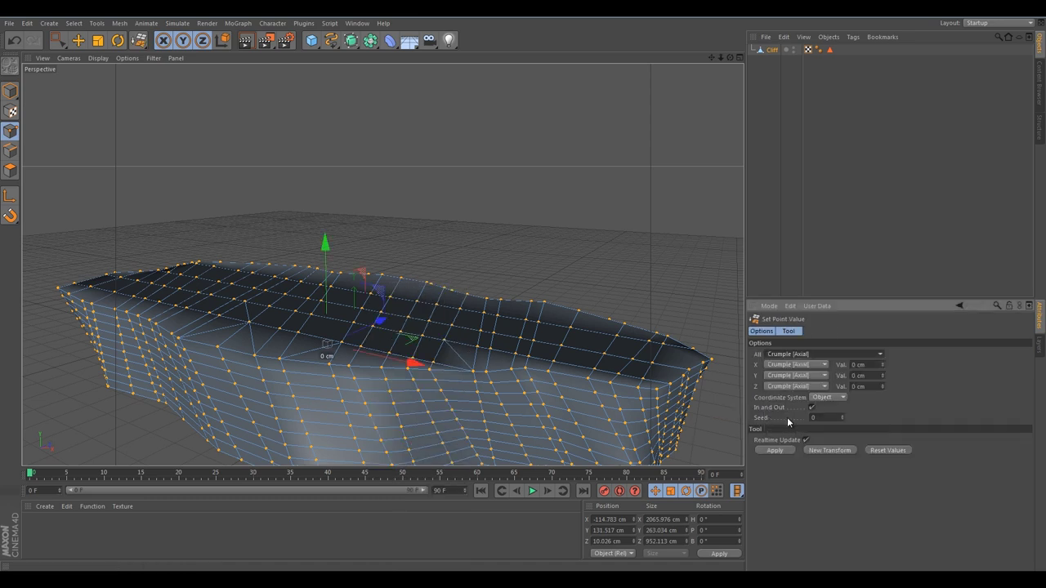
{"action": "left_click", "coordinate": [862, 365]}
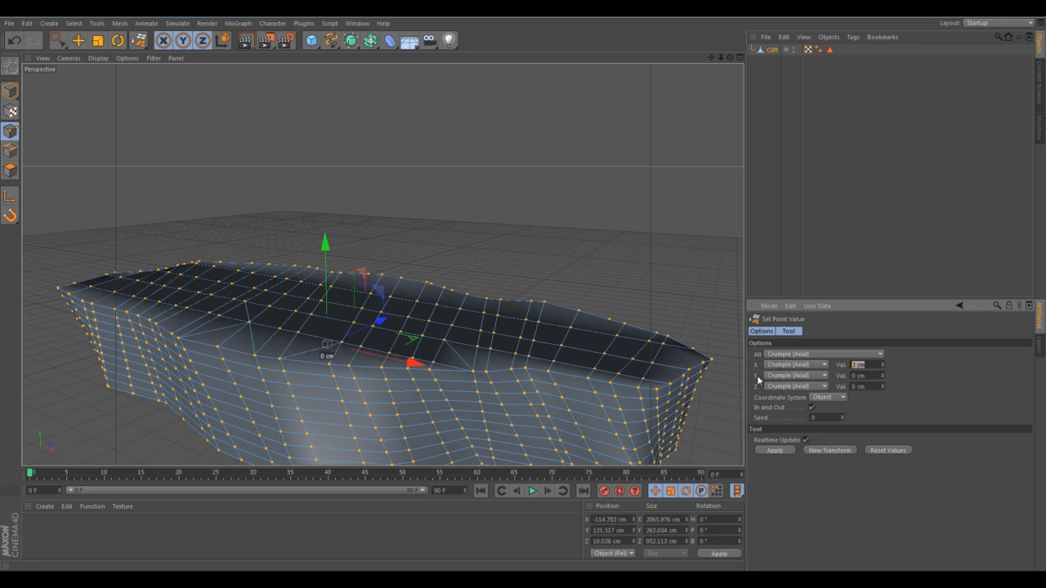
{"action": "type", "text": "15"}
{"action": "key", "text": "Tab"}
{"action": "type", "text": "10"}
{"action": "key", "text": "Tab"}
{"action": "type", "text": "15"}
{"action": "key", "text": "Return"}
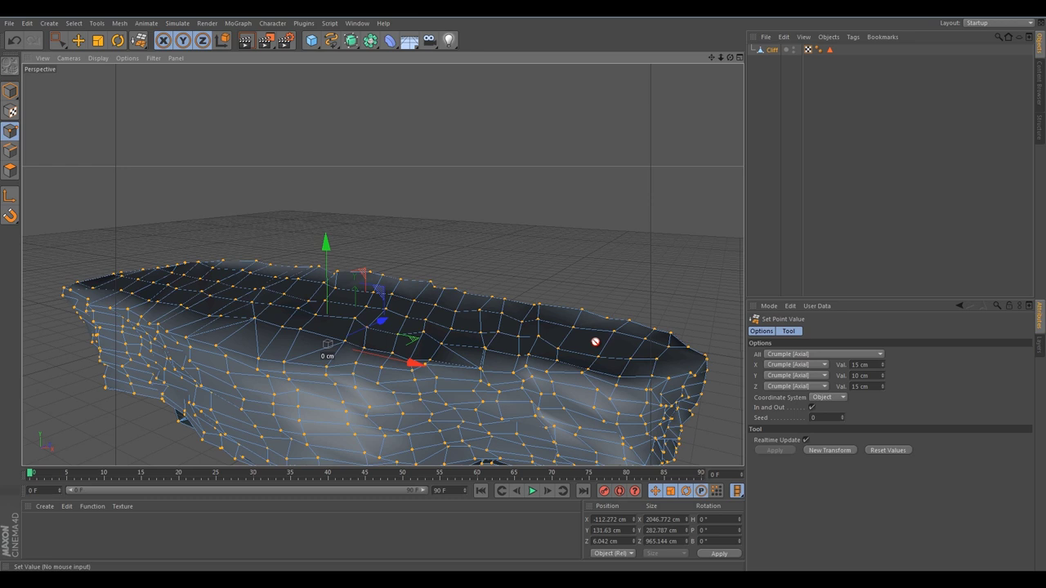
{"action": "left_click_drag", "start_coordinate": [596, 341], "coordinate": [531, 331], "text": "alt"}
{"action": "key", "text": "ctrl+r"}
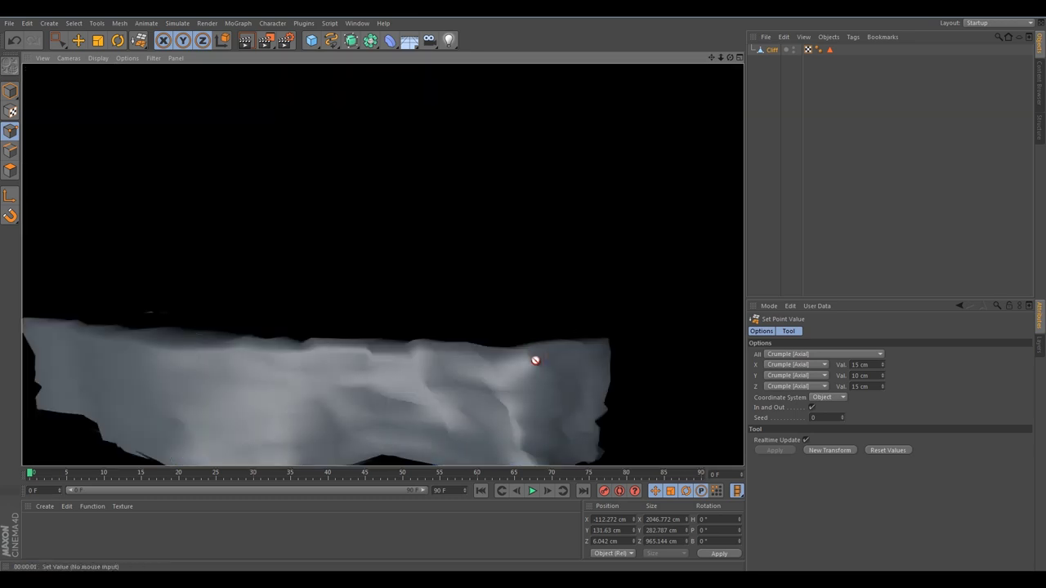
Enable the Phong tag's Angle Limit, test 20° and 40°, and settle on a 30° Phong Angle.
{"action": "right_click", "coordinate": [818, 52]}
{"action": "left_click_drag", "start_coordinate": [819, 51], "coordinate": [731, 199]}
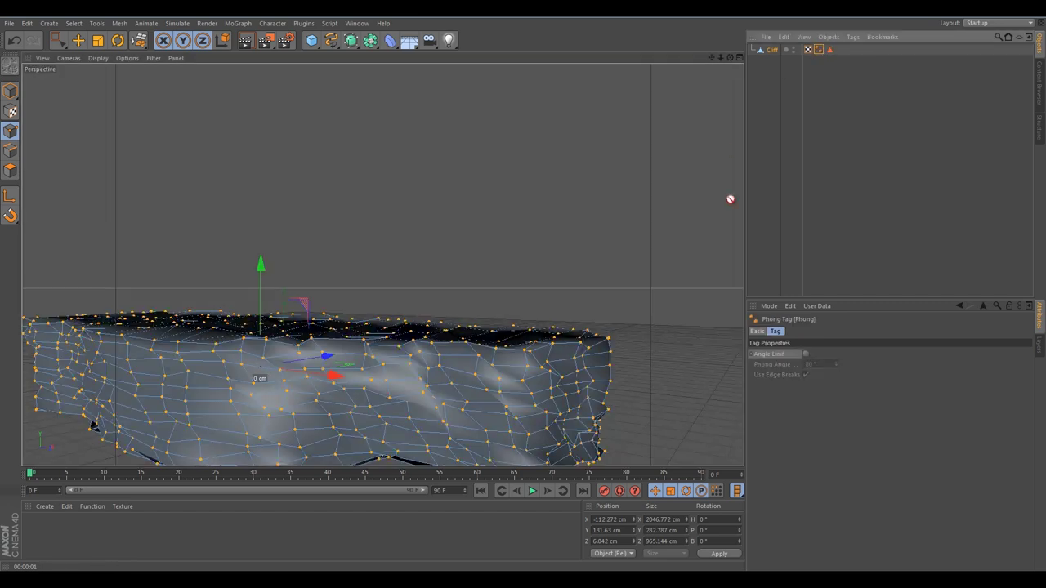
{"action": "left_click", "coordinate": [806, 355]}
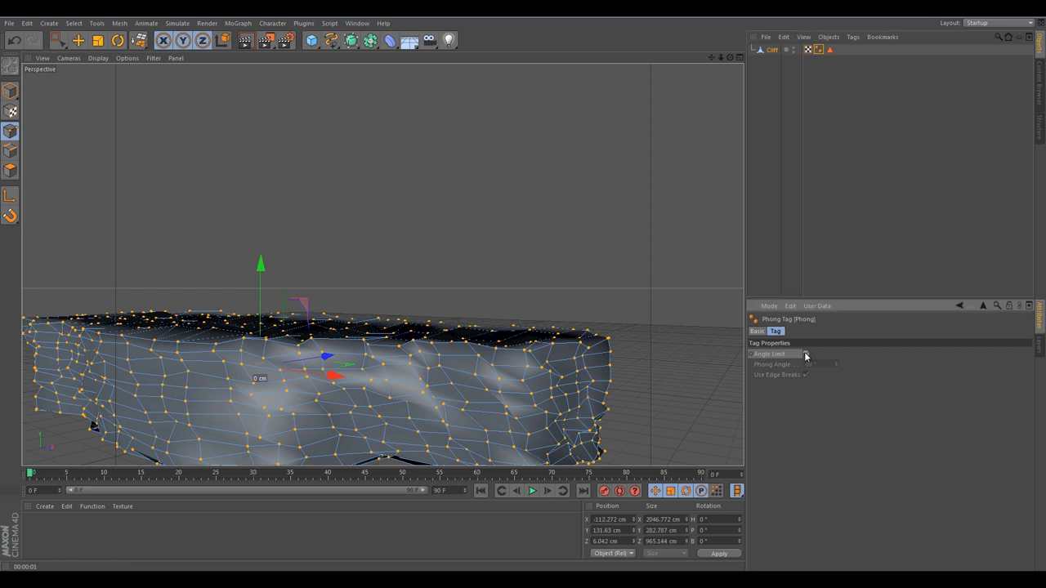
{"action": "mouse_move", "coordinate": [828, 365]}
{"action": "left_mouse_down"}
{"action": "mouse_move", "coordinate": [735, 357]}
{"action": "mouse_move", "coordinate": [742, 365]}
{"action": "left_mouse_up"}
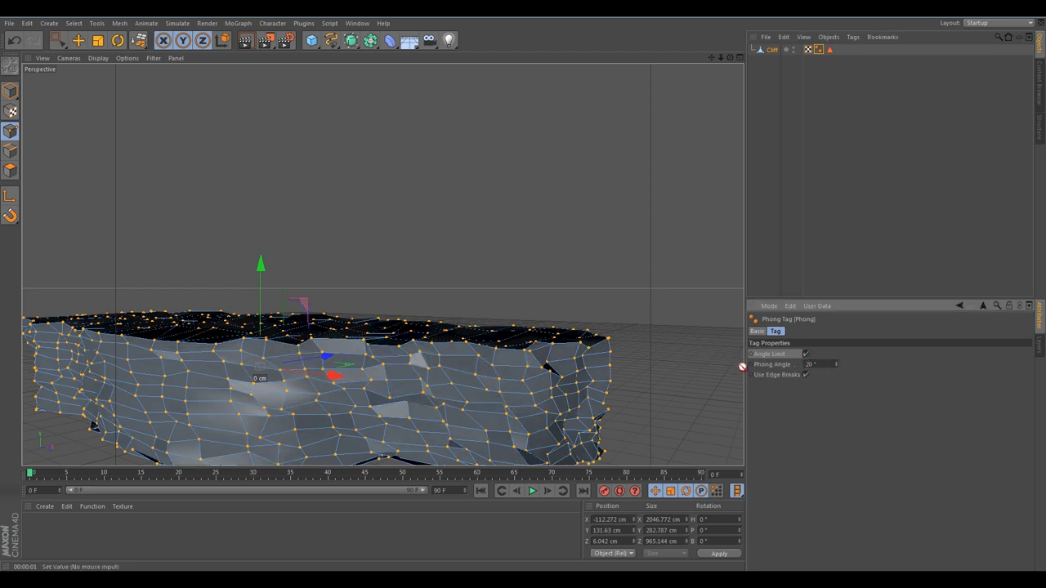
{"action": "key", "text": "ctrl+r"}
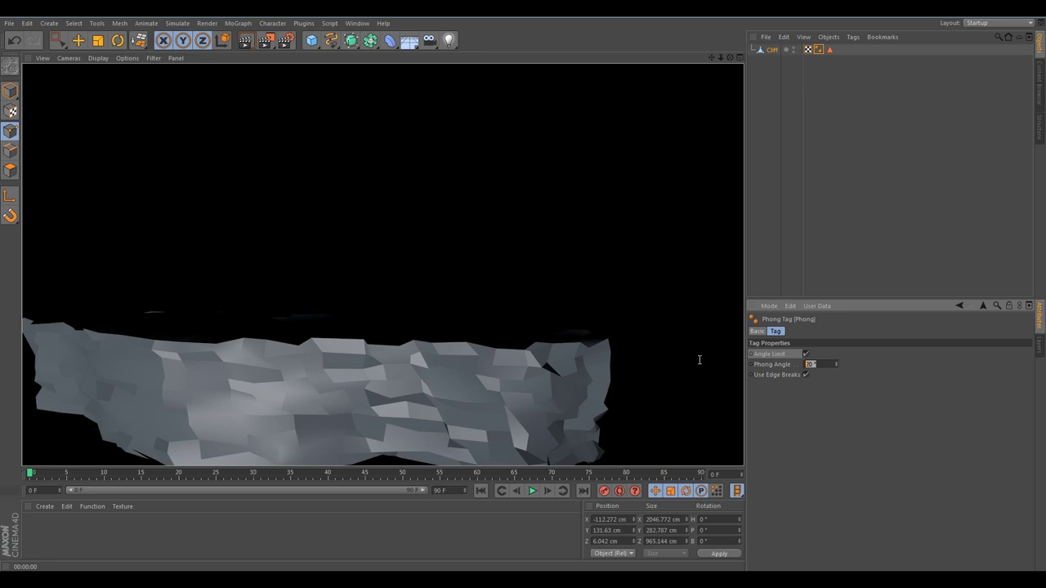
{"action": "type", "text": "0"}
{"action": "key", "text": "Return"}
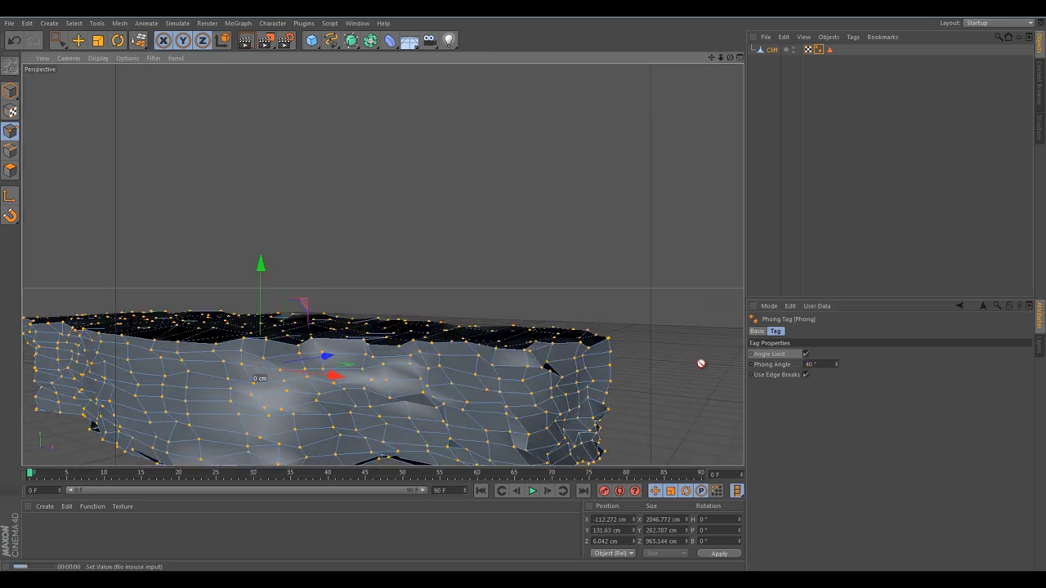
{"action": "key", "text": "ctrl+r"}
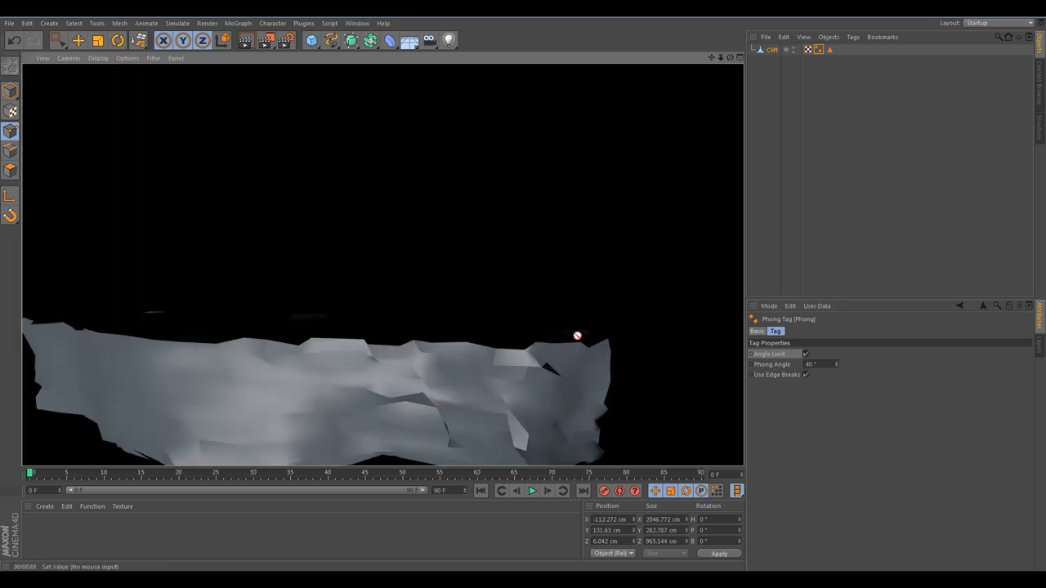
{"action": "left_click", "coordinate": [813, 364]}
{"action": "type", "text": "30"}
{"action": "key", "text": "Return"}
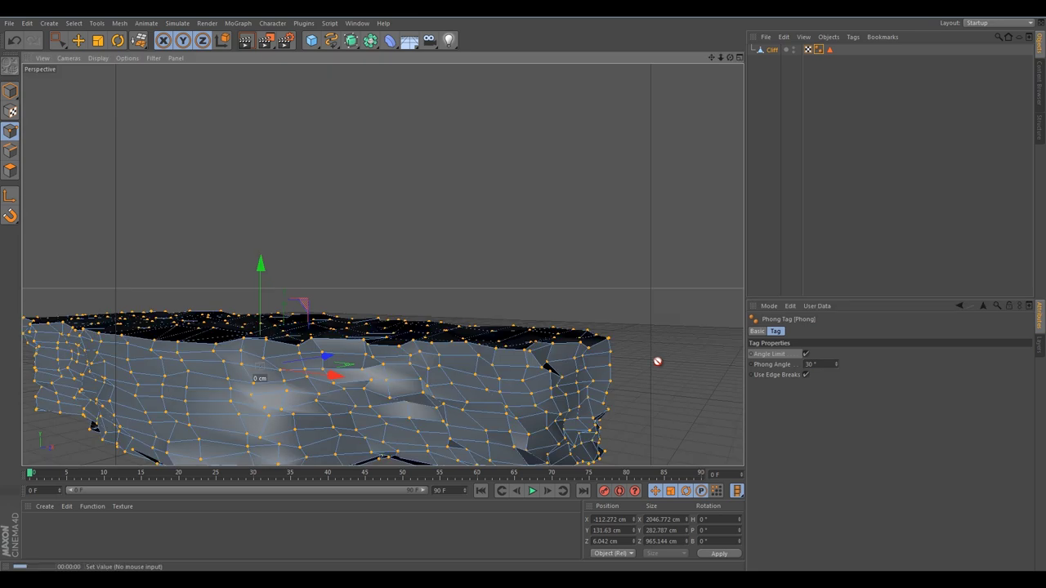
{"action": "key", "text": "ctrl+r"}
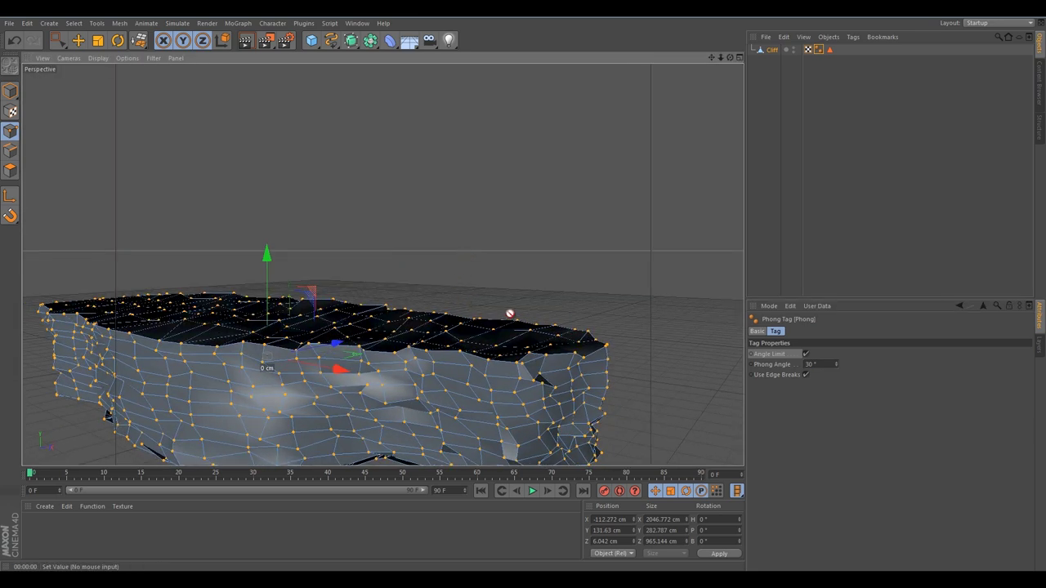
{"action": "left_click_drag", "start_coordinate": [509, 311], "coordinate": [504, 338], "text": "alt"}
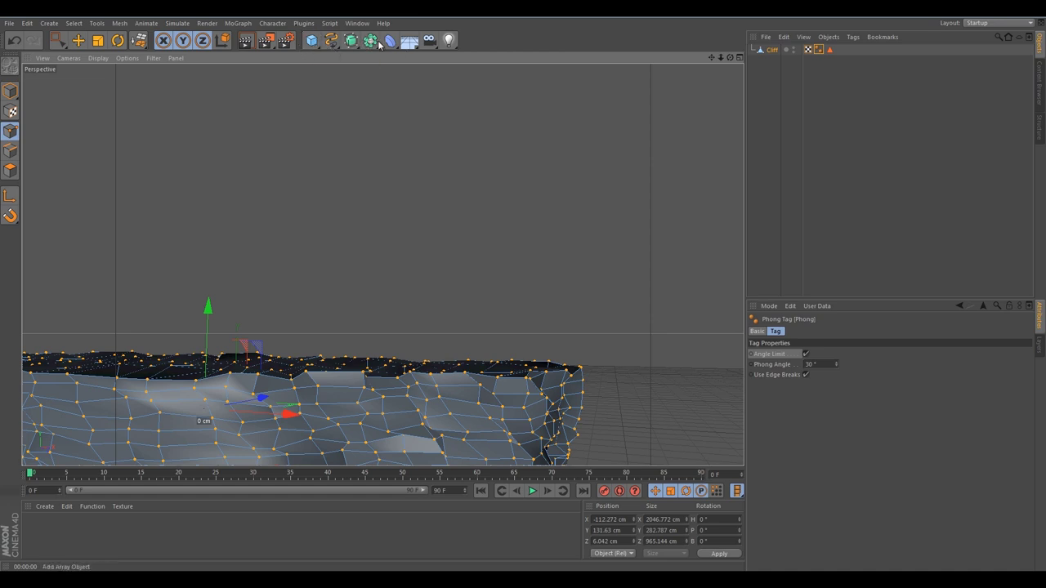
Add a Physical Sky, load a cloudy preset from its Basic tab, and render a preview.
{"action": "left_click", "coordinate": [409, 41]}
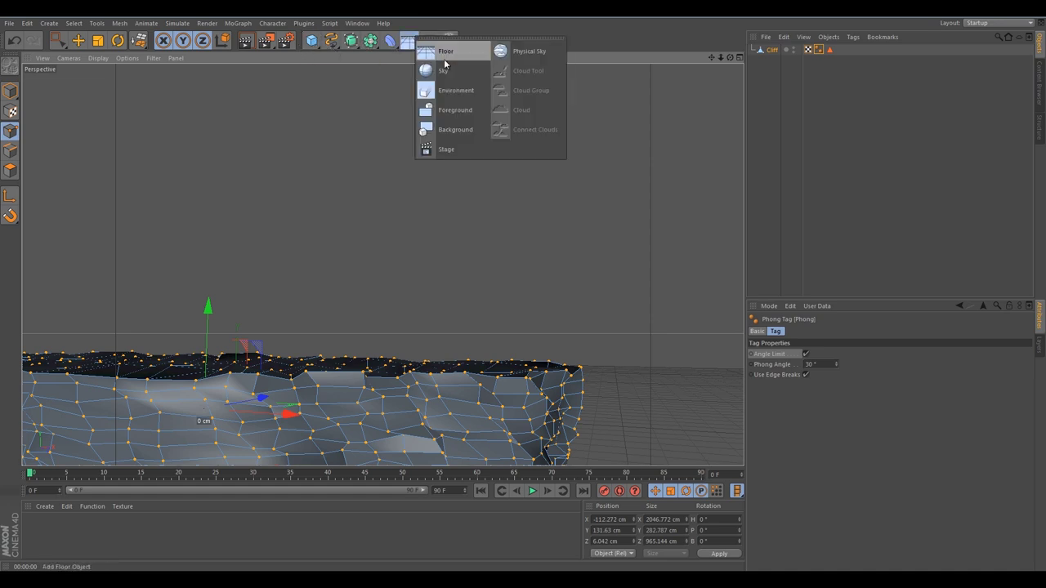
{"action": "left_click", "coordinate": [553, 55]}
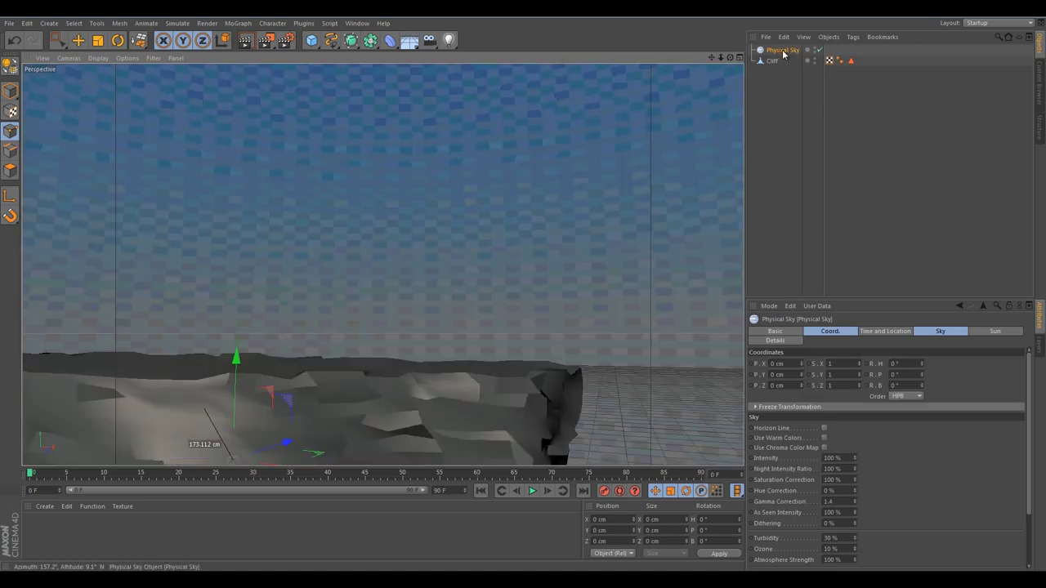
{"action": "left_click", "coordinate": [777, 331]}
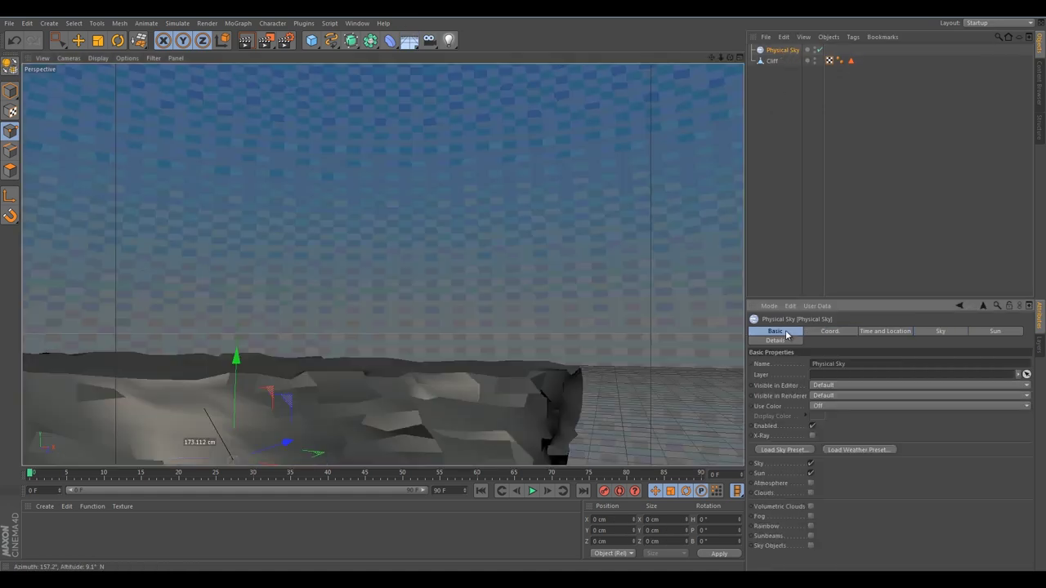
{"action": "left_click", "coordinate": [785, 449]}
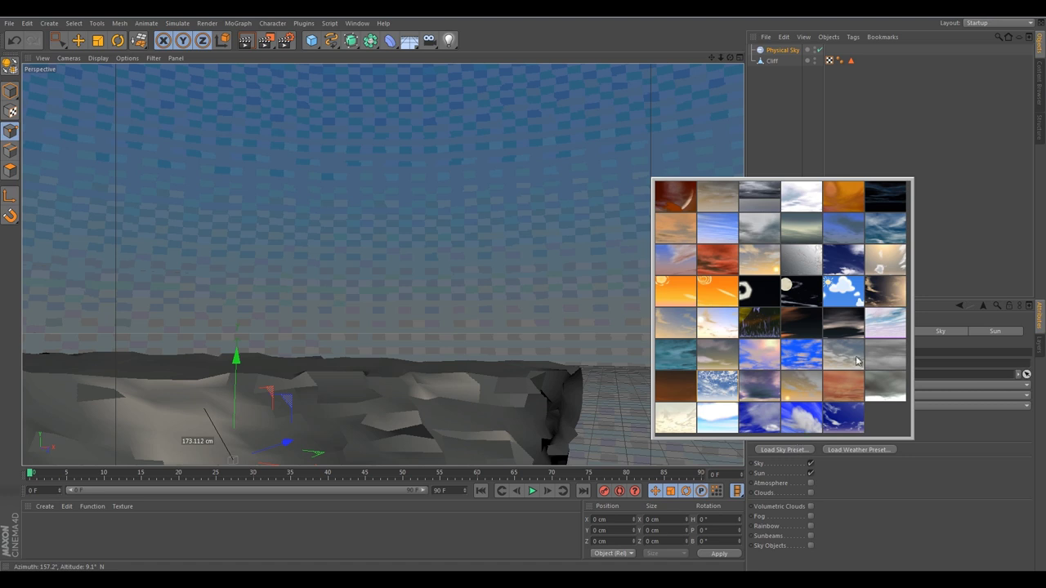
{"action": "left_click", "coordinate": [685, 333]}
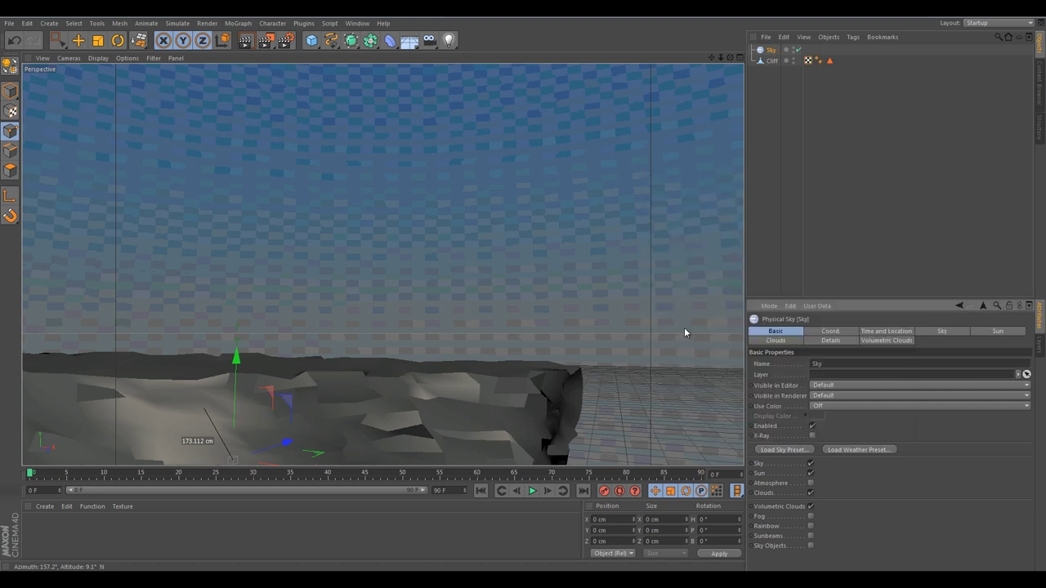
{"action": "left_click_drag", "start_coordinate": [630, 418], "coordinate": [604, 389], "text": "alt"}
{"action": "key", "text": "ctrl+r"}
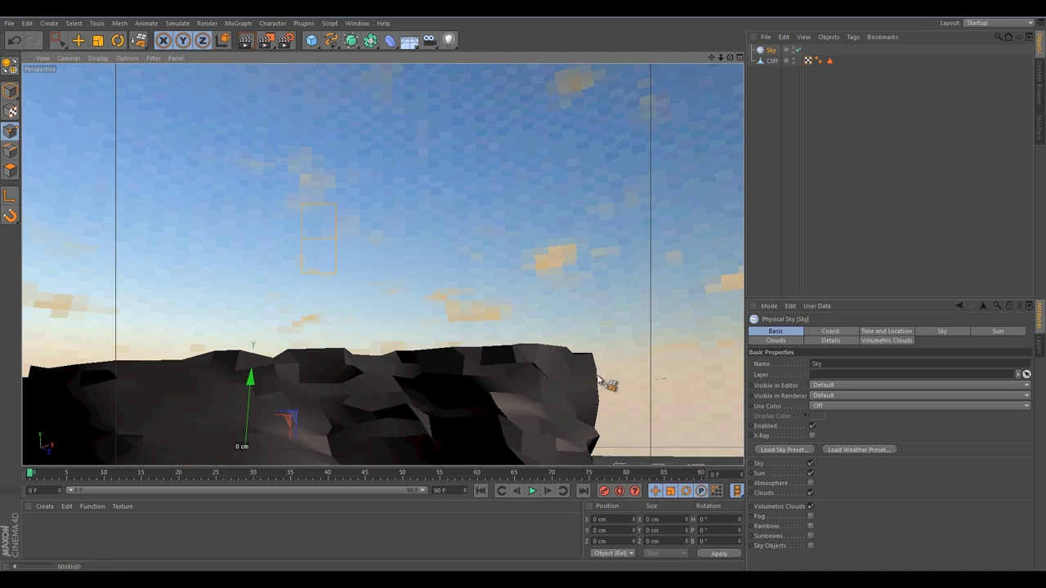
Try other sky presets and settle on a cloudier one with a warm orange horizon.
{"action": "left_click_drag", "start_coordinate": [578, 364], "coordinate": [583, 401], "text": "alt"}
{"action": "left_click", "coordinate": [789, 449]}
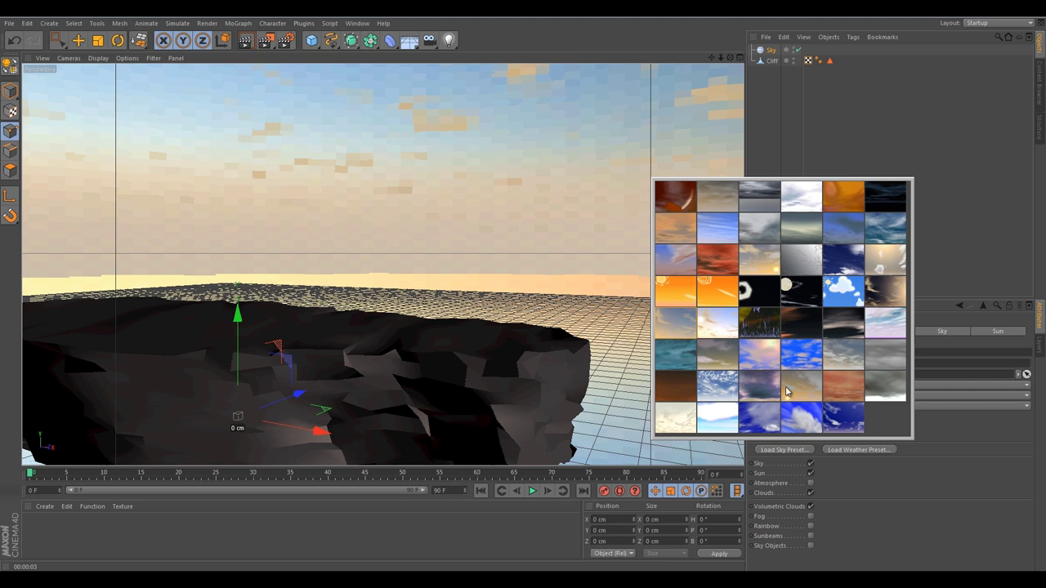
{"action": "left_click", "coordinate": [758, 264]}
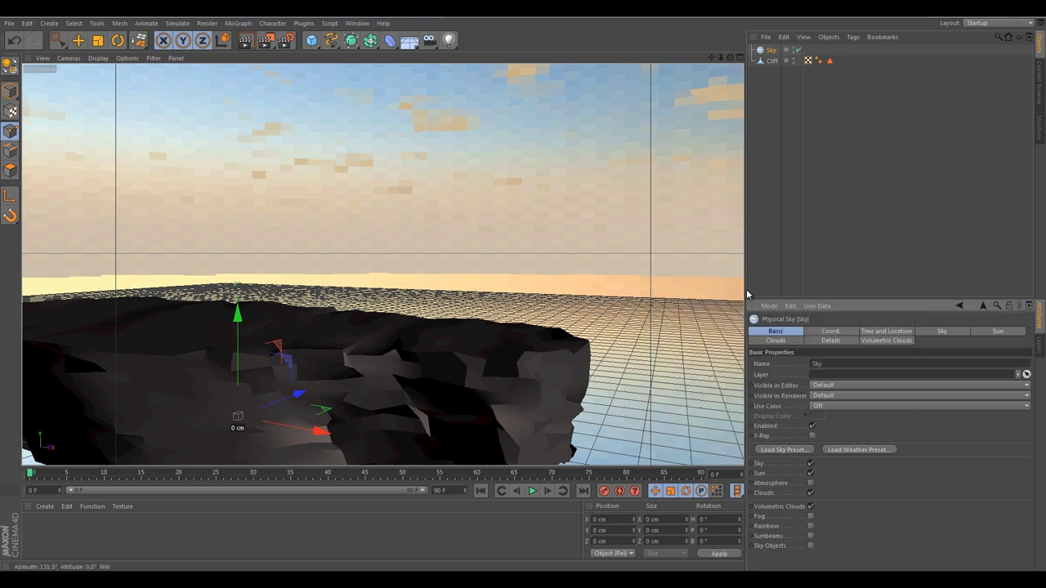
{"action": "key", "text": "ctrl+r"}
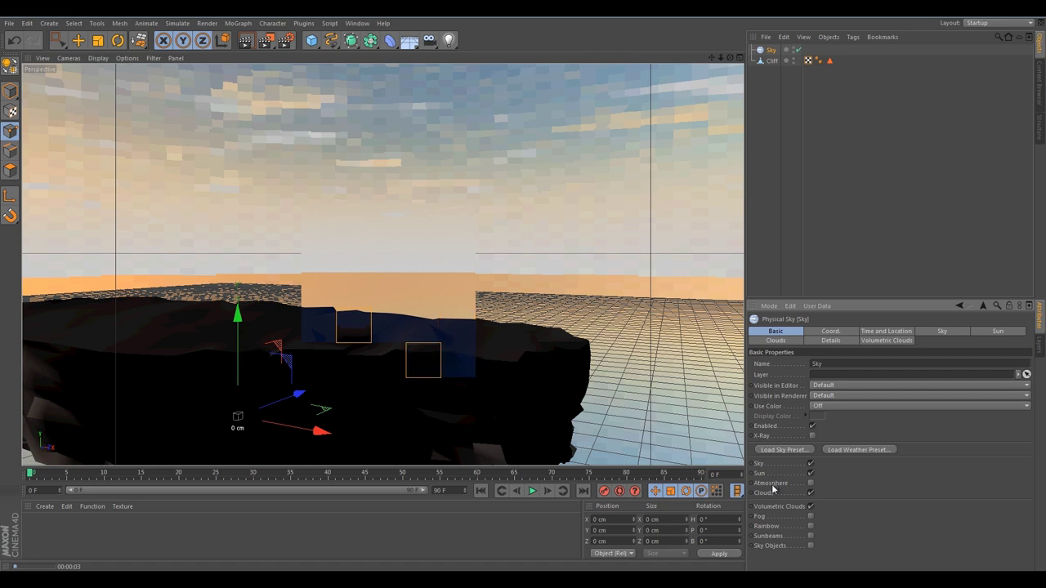
{"action": "left_click", "coordinate": [783, 450]}
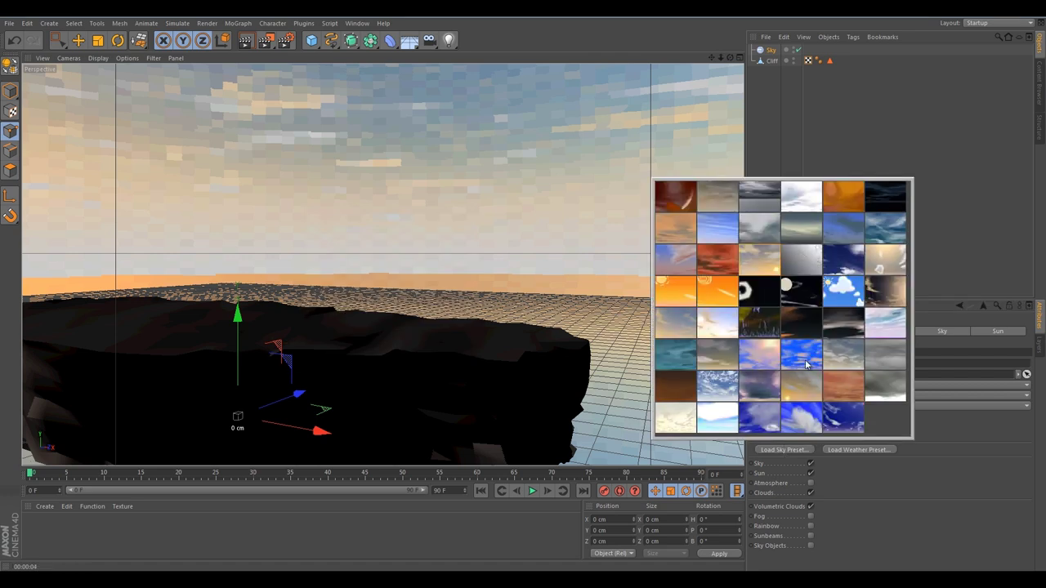
{"action": "left_click", "coordinate": [805, 361]}
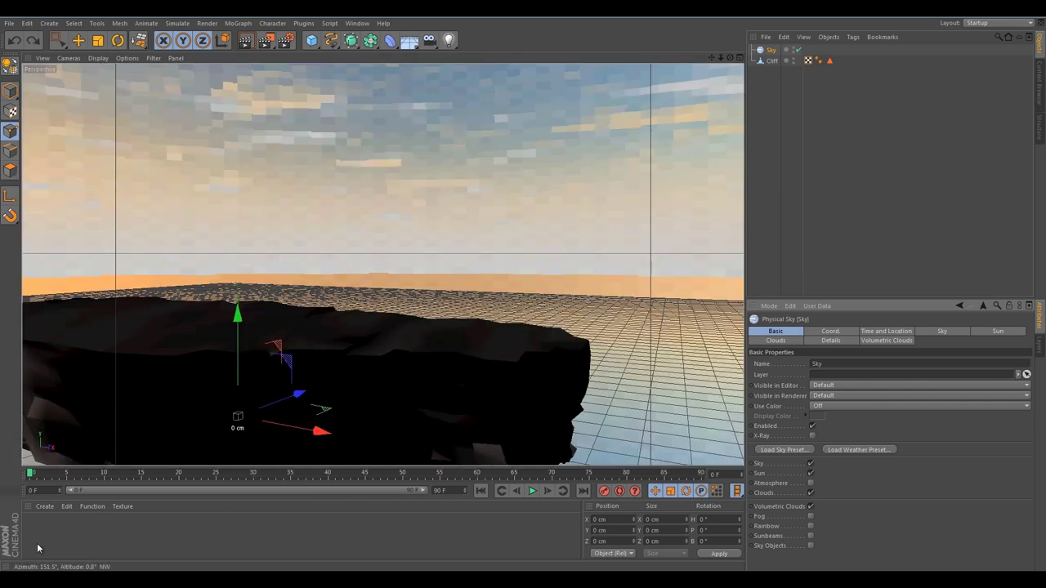
Create a new material named 'Cliff material' and drag it toward the cliff.
{"action": "double_click", "coordinate": [49, 526]}
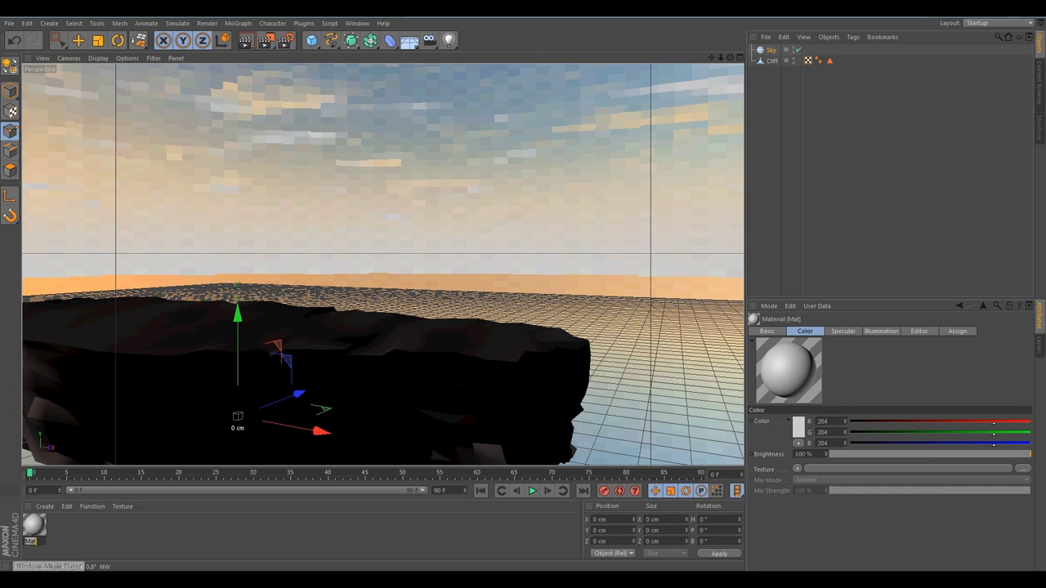
{"action": "type", "text": "iff"}
{"action": "key", "text": "Return"}
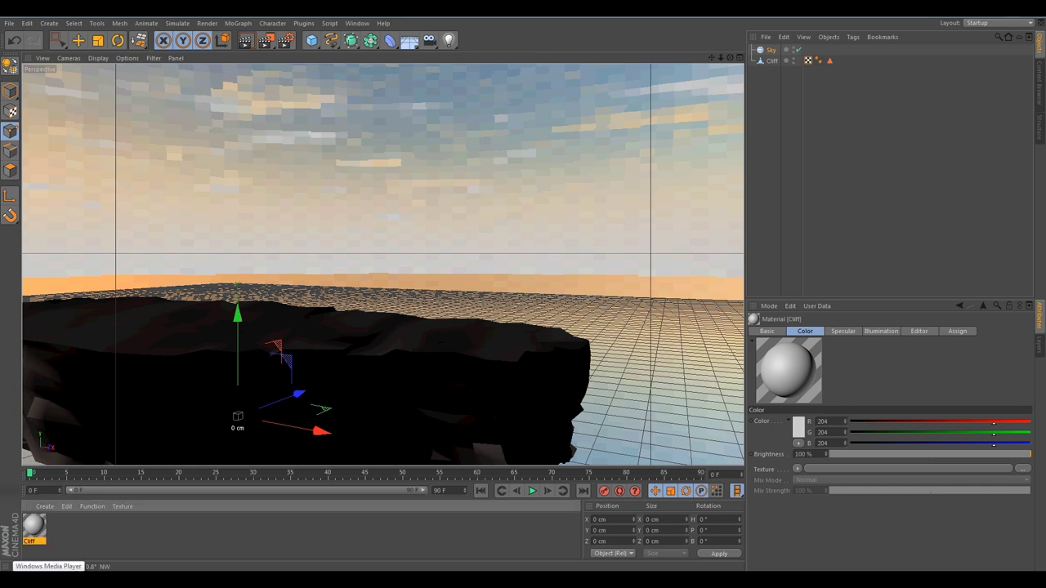
{"action": "type", "text": "C"}
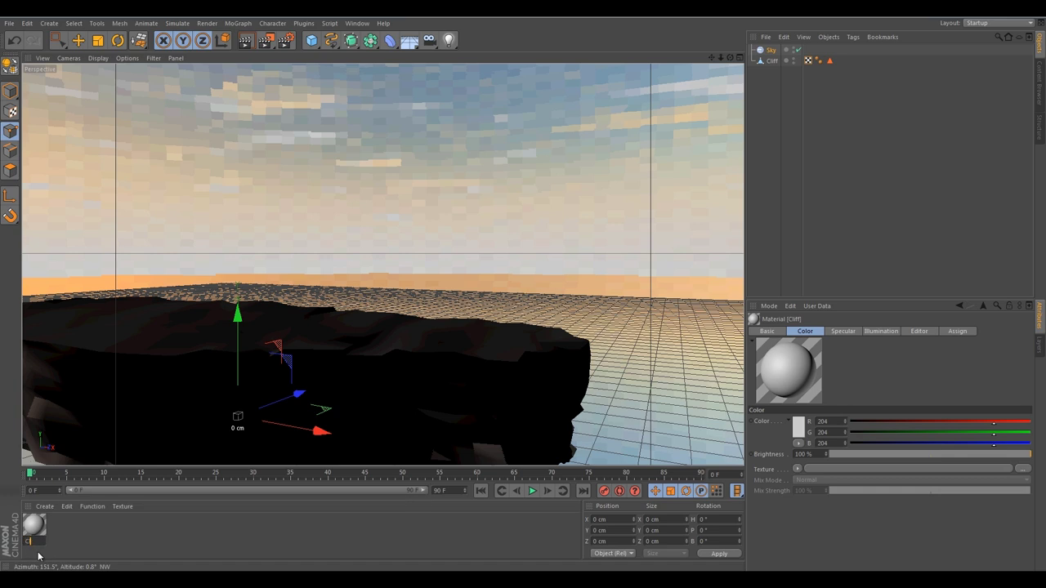
{"action": "type", "text": "liff material"}
{"action": "key", "text": "Return"}
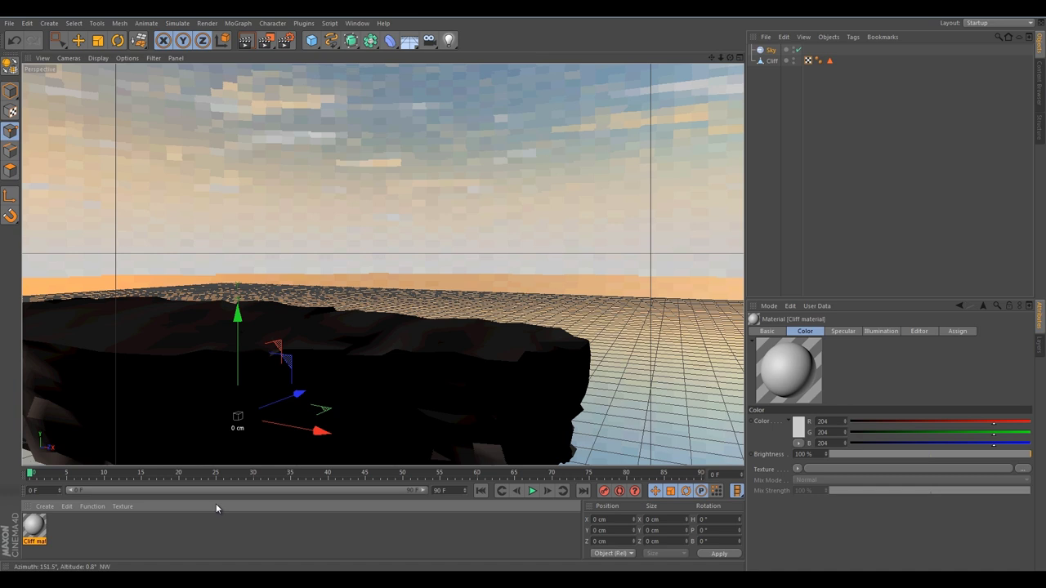
{"action": "left_click_drag", "start_coordinate": [367, 495], "coordinate": [404, 432]}
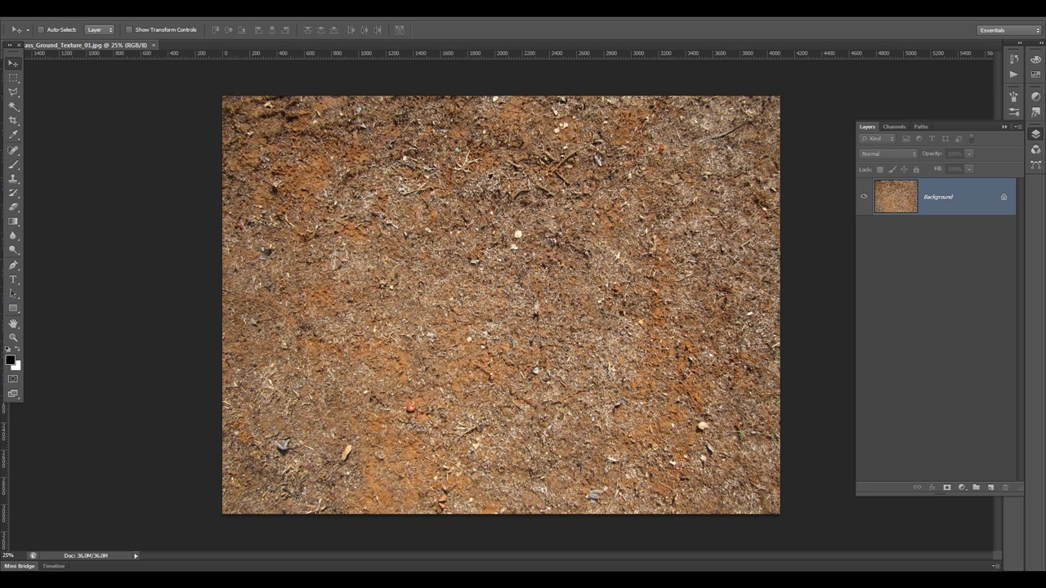
Resize the ground texture to 4000×3000 pixels with Image Size.
{"action": "left_click", "coordinate": [77, 8]}
{"action": "left_click", "coordinate": [148, 93]}
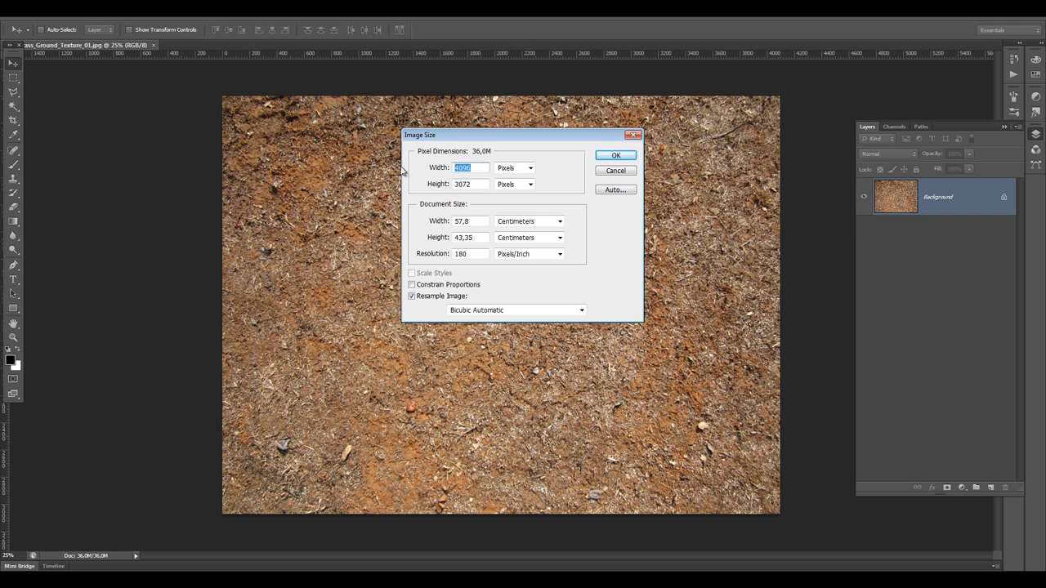
{"action": "type", "text": "4000"}
{"action": "key", "text": "Tab"}
{"action": "key", "text": "Tab"}
{"action": "type", "text": "300"}
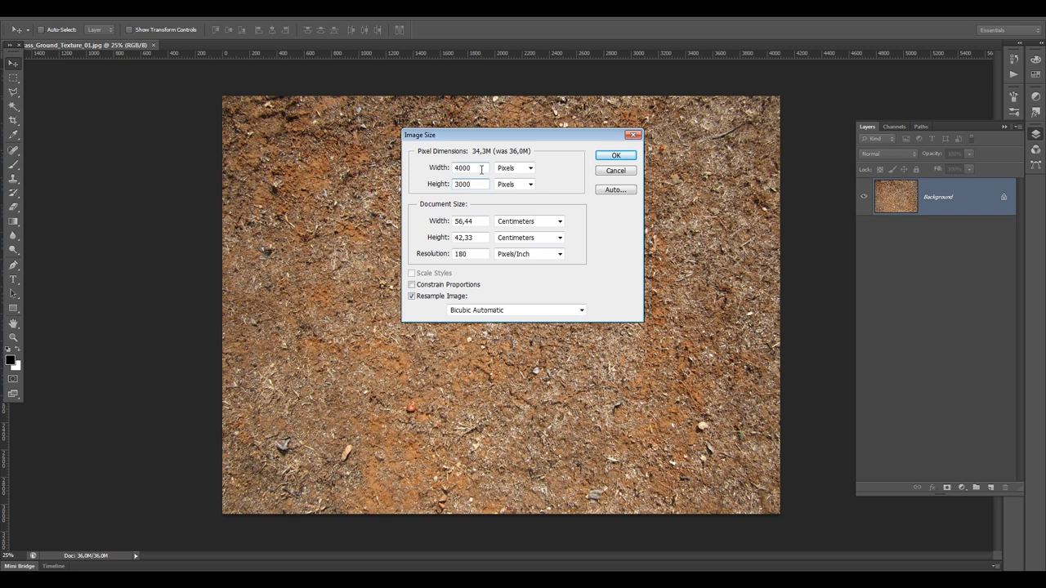
{"action": "left_click", "coordinate": [611, 158]}
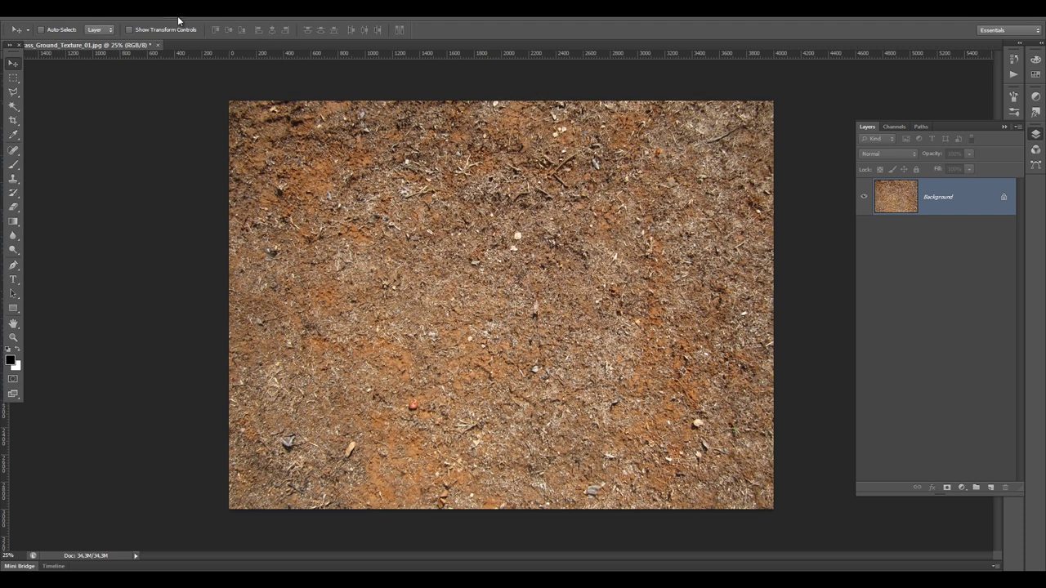
Apply the Offset filter at 2000 right and 1500 down with Wrap Around.
{"action": "left_click", "coordinate": [180, 9]}
{"action": "mouse_move", "coordinate": [207, 207]}
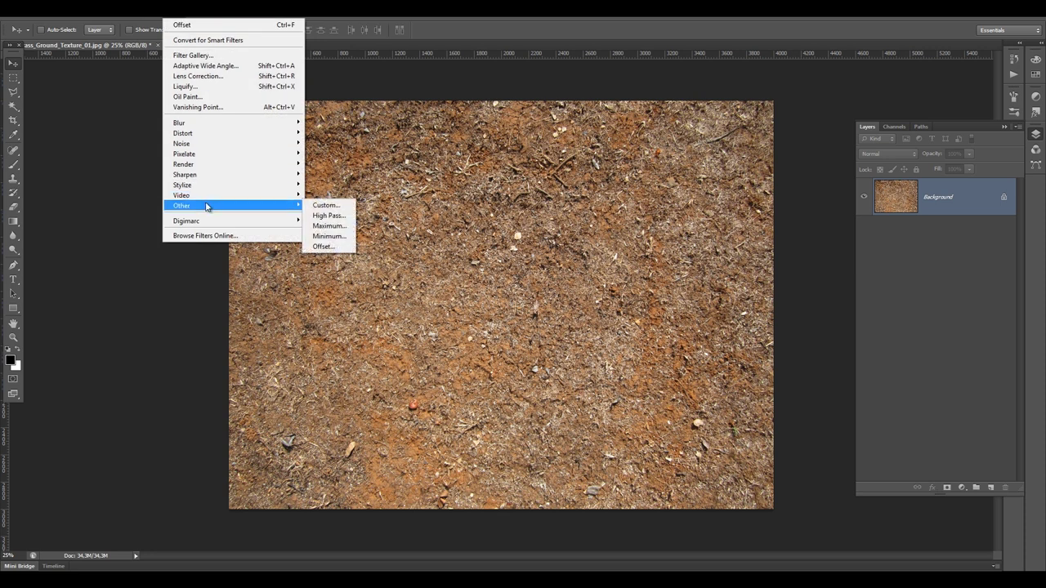
{"action": "left_click", "coordinate": [323, 246]}
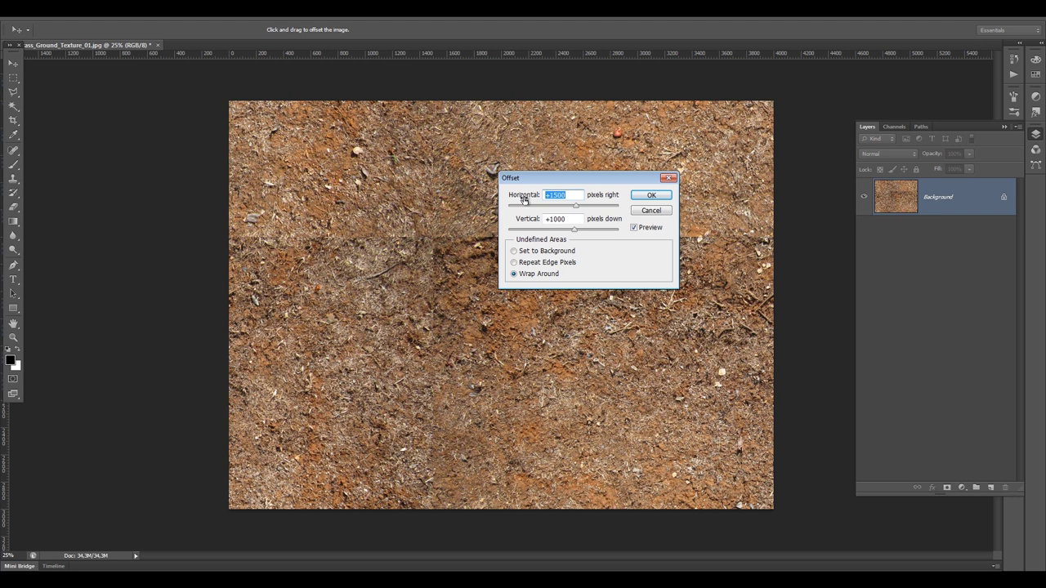
{"action": "type", "text": "2000"}
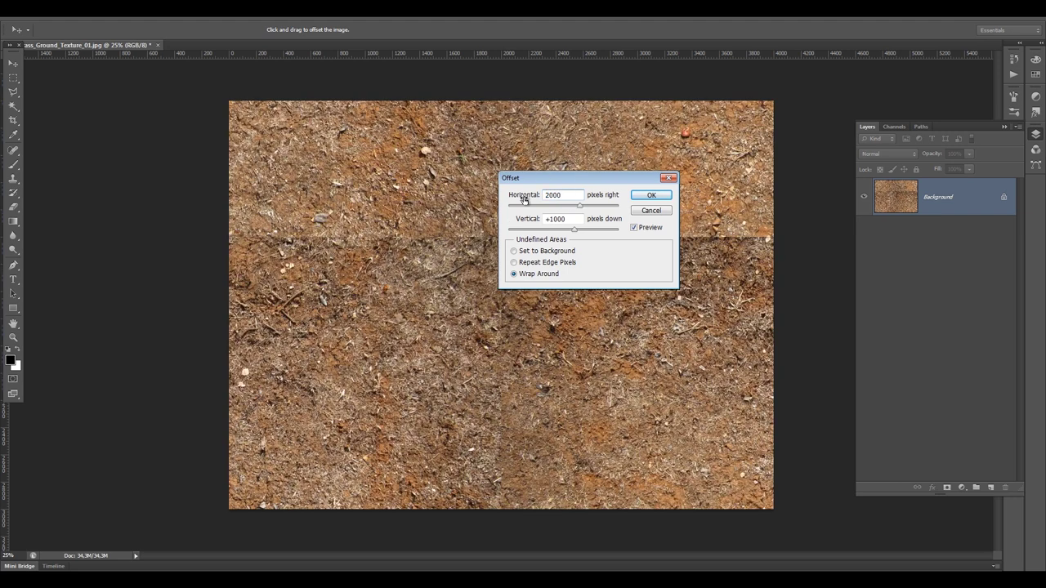
{"action": "key", "text": "Tab"}
{"action": "type", "text": "1500"}
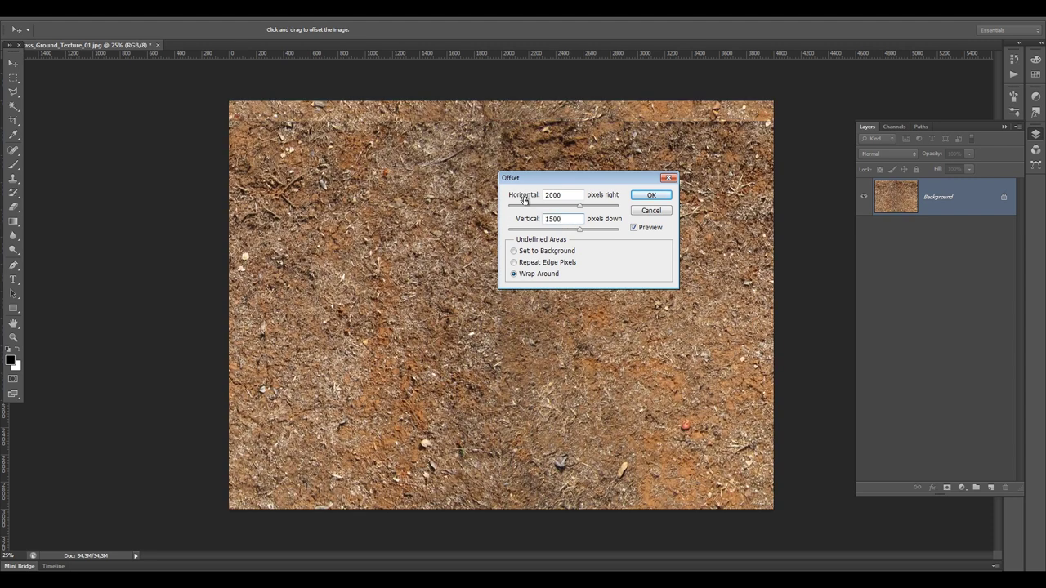
{"action": "left_click", "coordinate": [651, 196]}
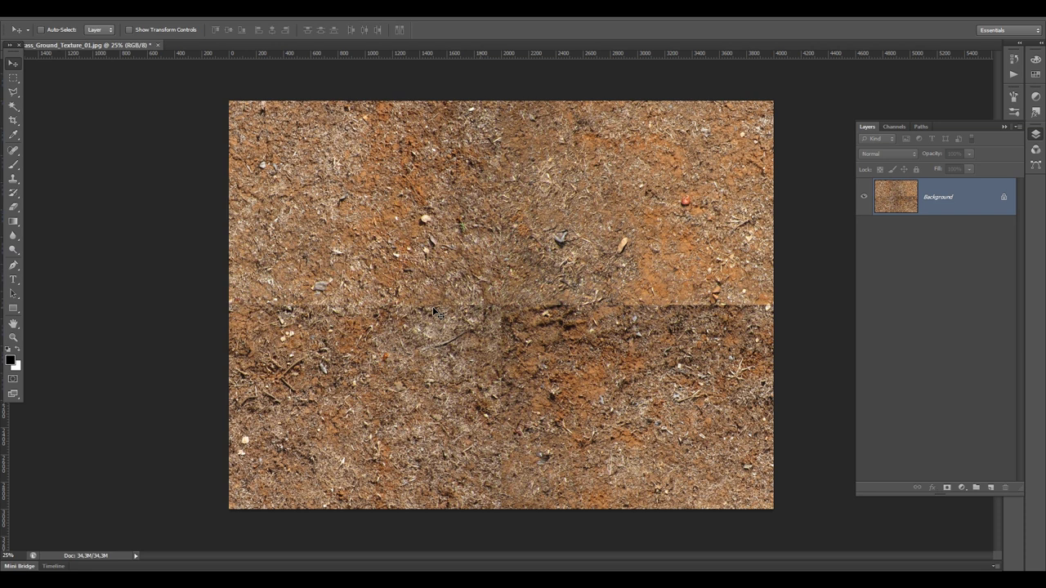
Convert the Background into Layer 0 and set the Spot Healing Brush size to 300 px.
{"action": "double_click", "coordinate": [947, 215]}
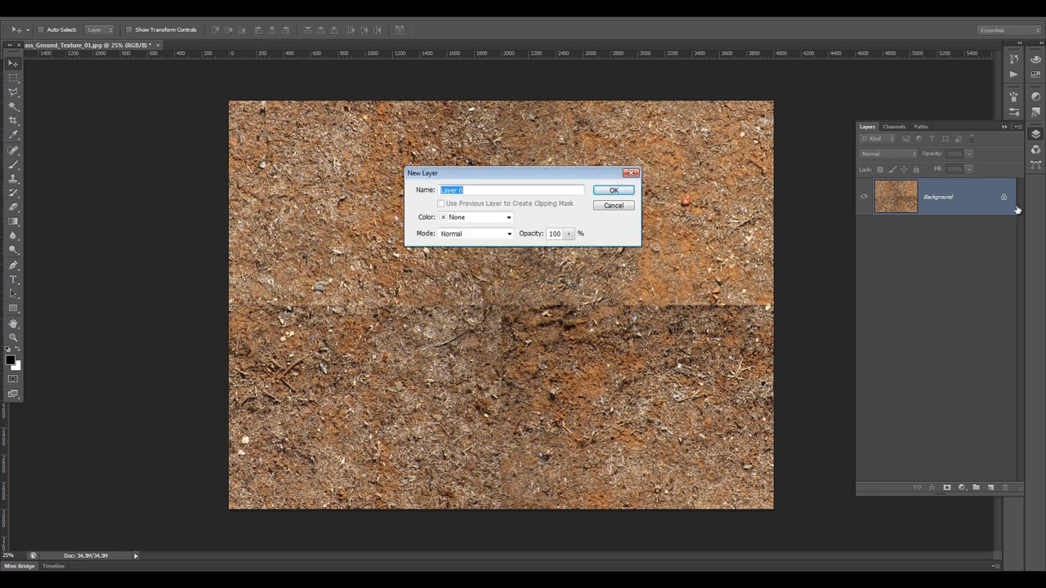
{"action": "left_click", "coordinate": [614, 191]}
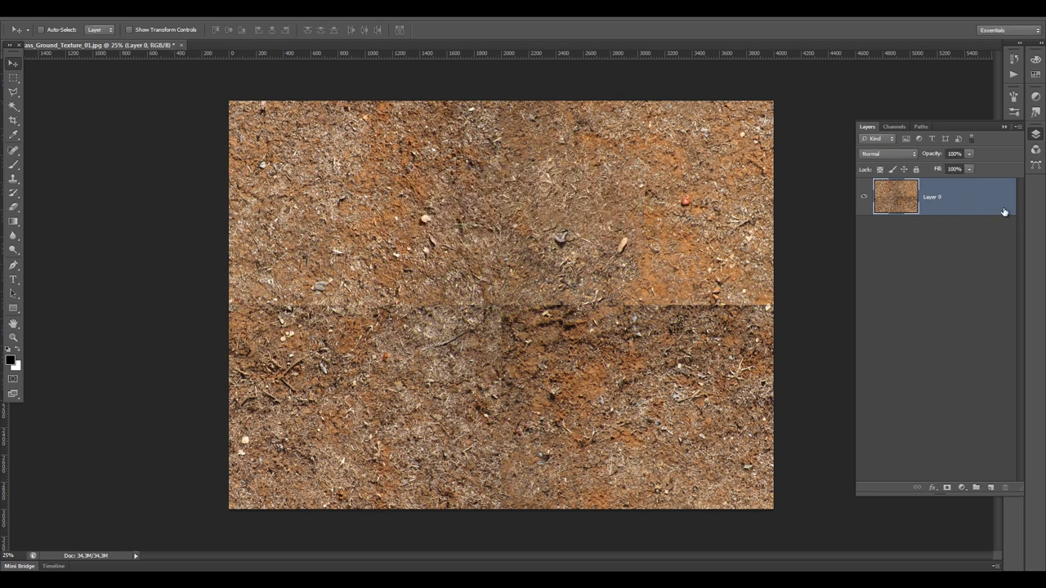
{"action": "left_click", "coordinate": [13, 155]}
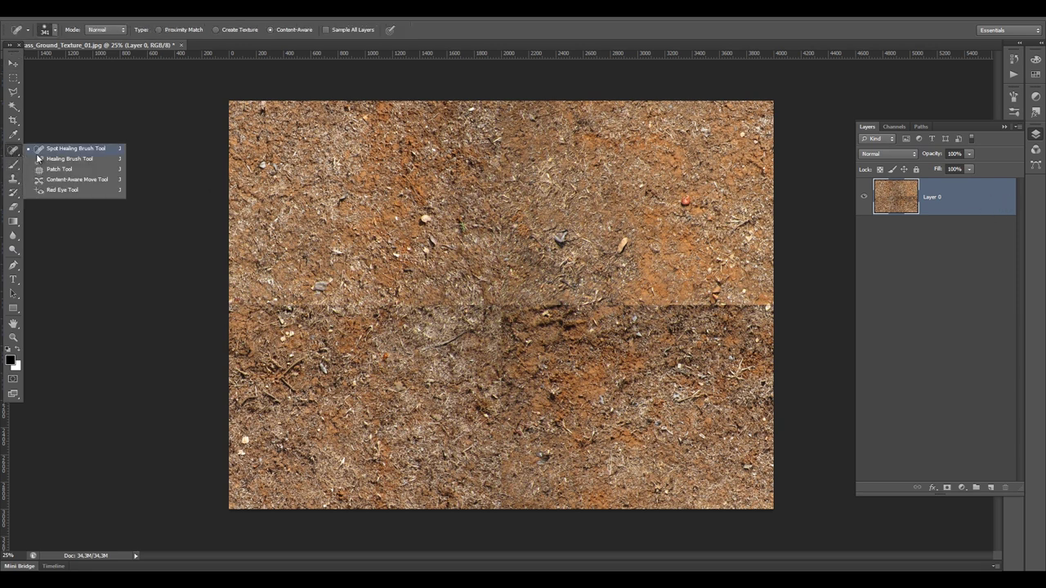
{"action": "left_click", "coordinate": [116, 150]}
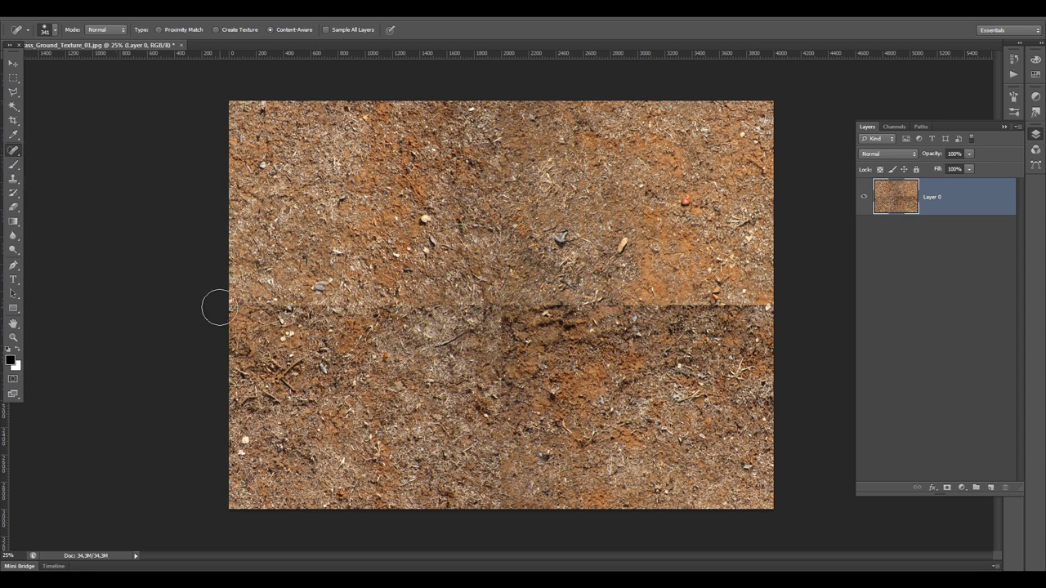
{"action": "right_click", "coordinate": [303, 298]}
{"action": "key", "text": "Tab"}
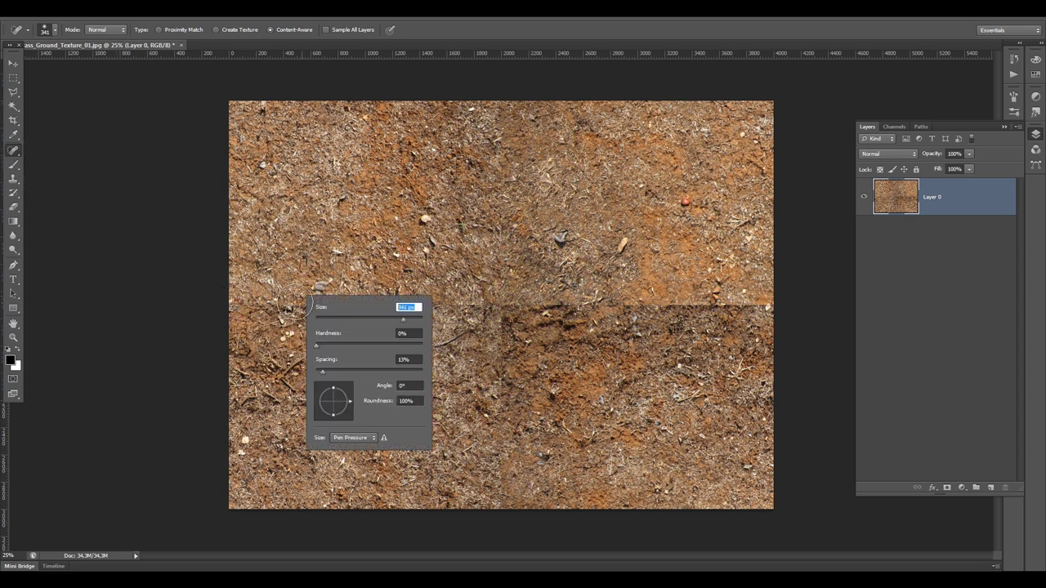
{"action": "type", "text": "300"}
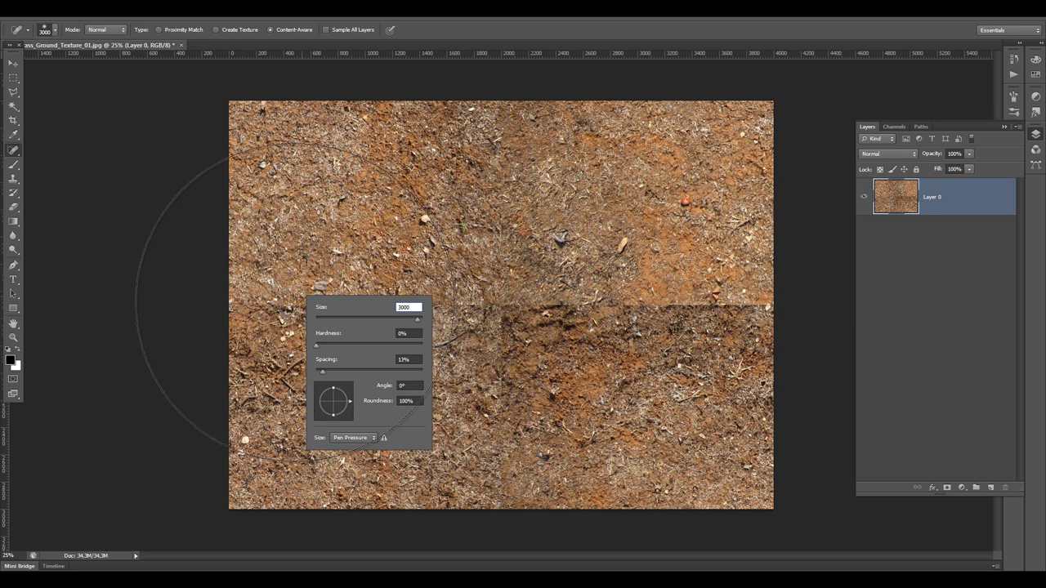
{"action": "left_click", "coordinate": [411, 332]}
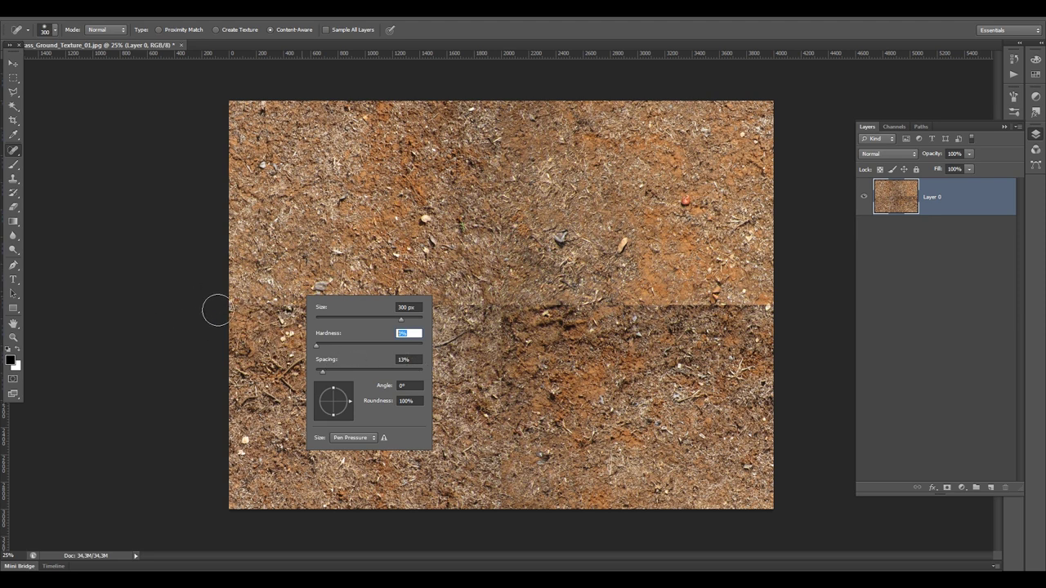
Paint one Spot Healing stroke along the horizontal seam from the left edge to the right edge.
{"action": "left_click_drag", "start_coordinate": [216, 311], "coordinate": [785, 305]}
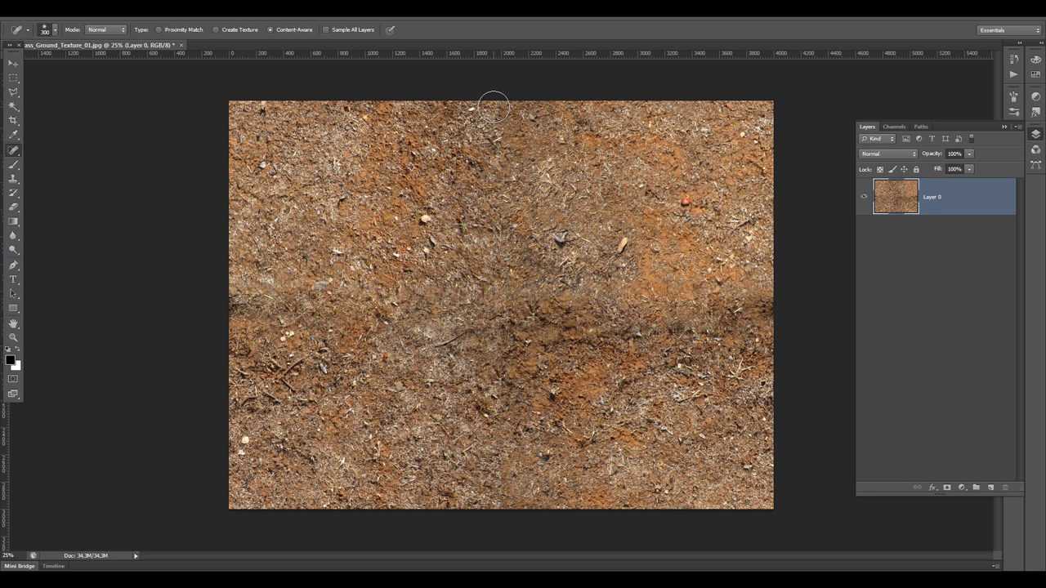
Spot-heal the ground texture's vertical seam and the seam crossing at the image centre.
{"action": "mouse_move", "coordinate": [496, 89]}
{"action": "left_mouse_down"}
{"action": "mouse_move", "coordinate": [483, 313]}
{"action": "mouse_move", "coordinate": [488, 516]}
{"action": "mouse_move", "coordinate": [498, 490]}
{"action": "mouse_move", "coordinate": [498, 219]}
{"action": "left_mouse_up"}
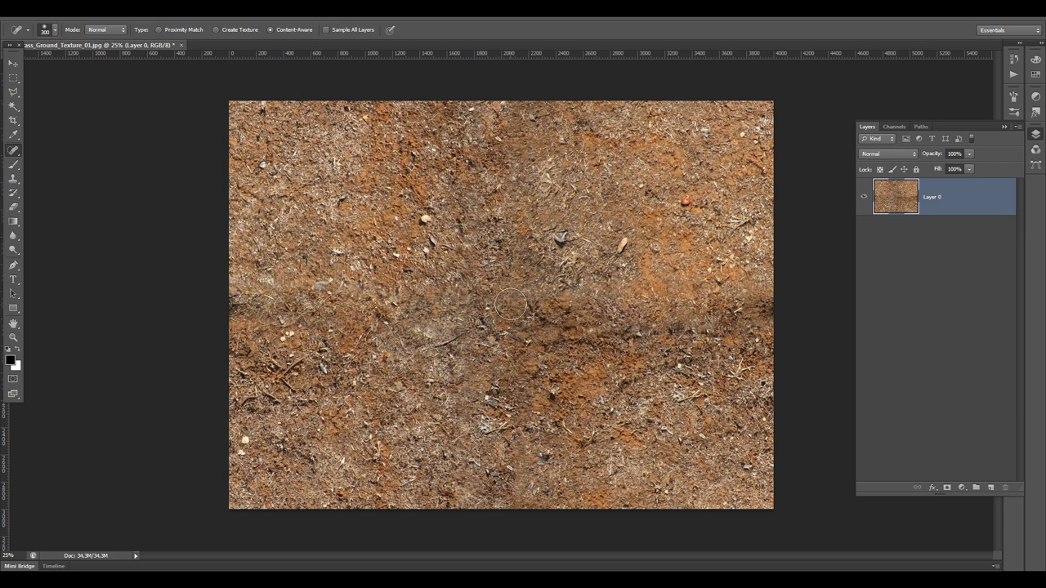
{"action": "left_click", "coordinate": [507, 295]}
Save the healed texture as a JPEG named 'Dry grass Ground Texture'.
{"action": "key", "text": "alt+f"}
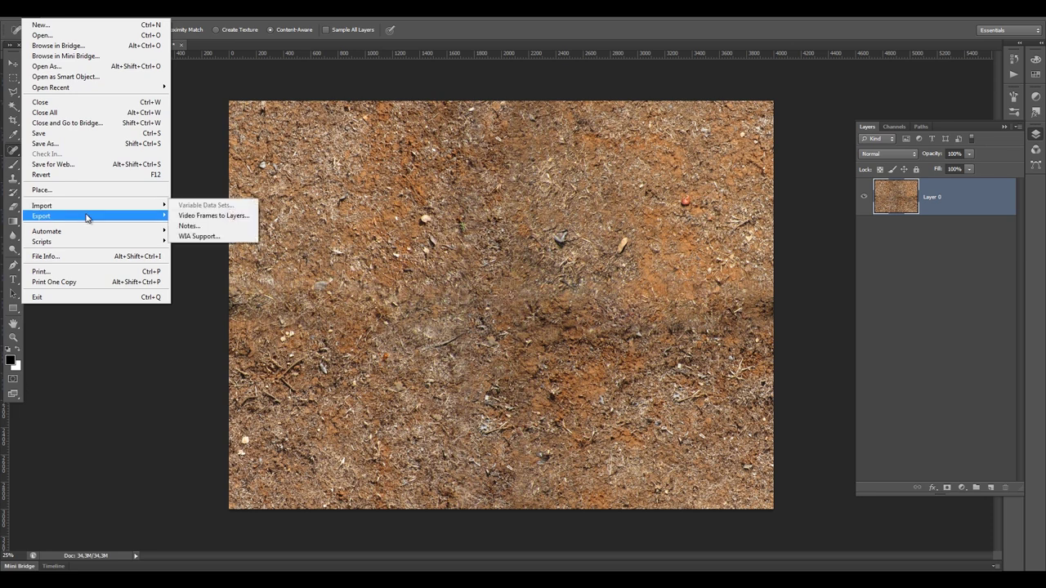
{"action": "left_click", "coordinate": [67, 146]}
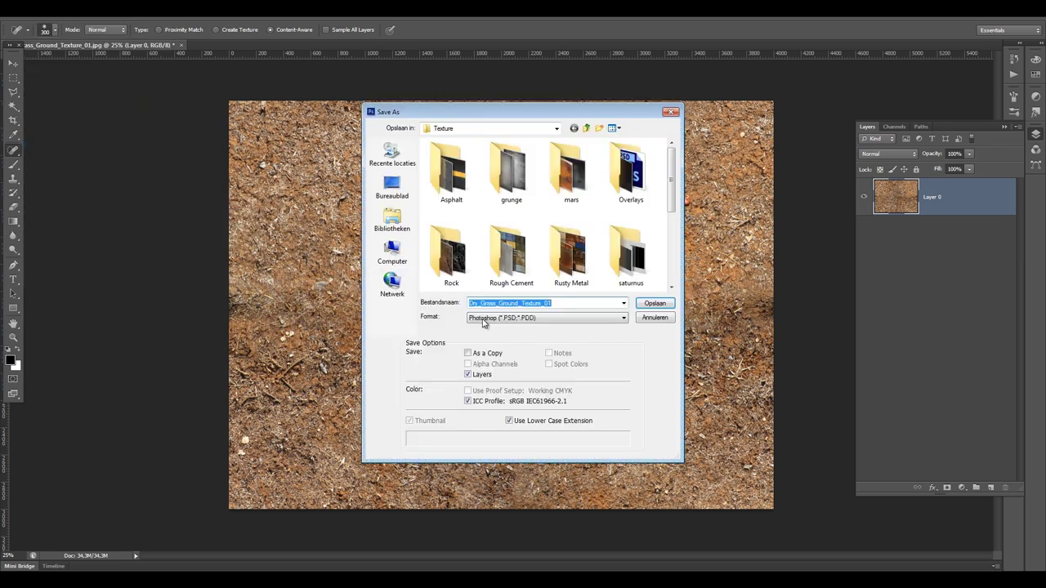
{"action": "left_click", "coordinate": [546, 317]}
{"action": "left_click", "coordinate": [524, 385]}
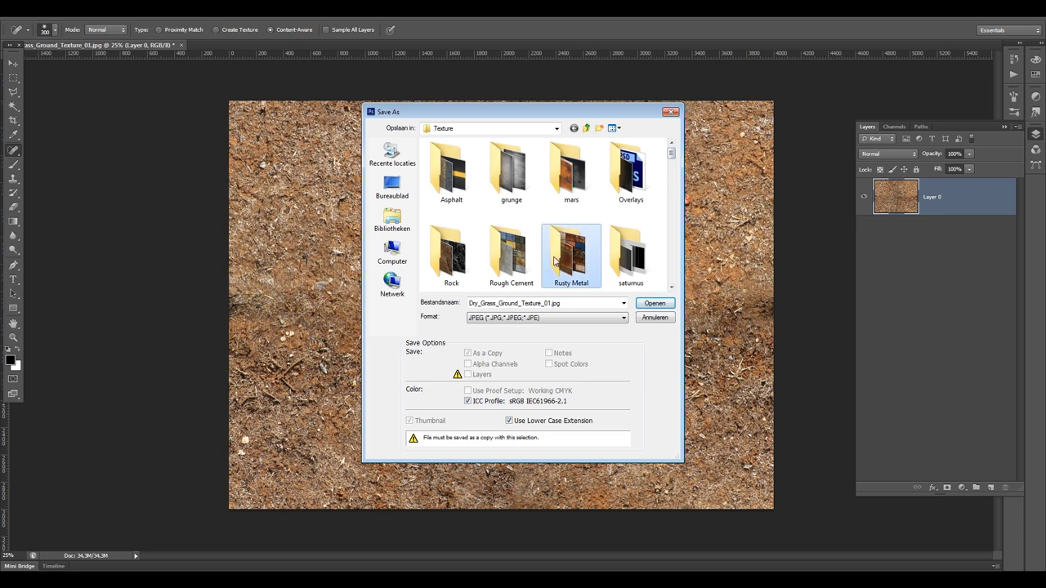
{"action": "left_click", "coordinate": [658, 288]}
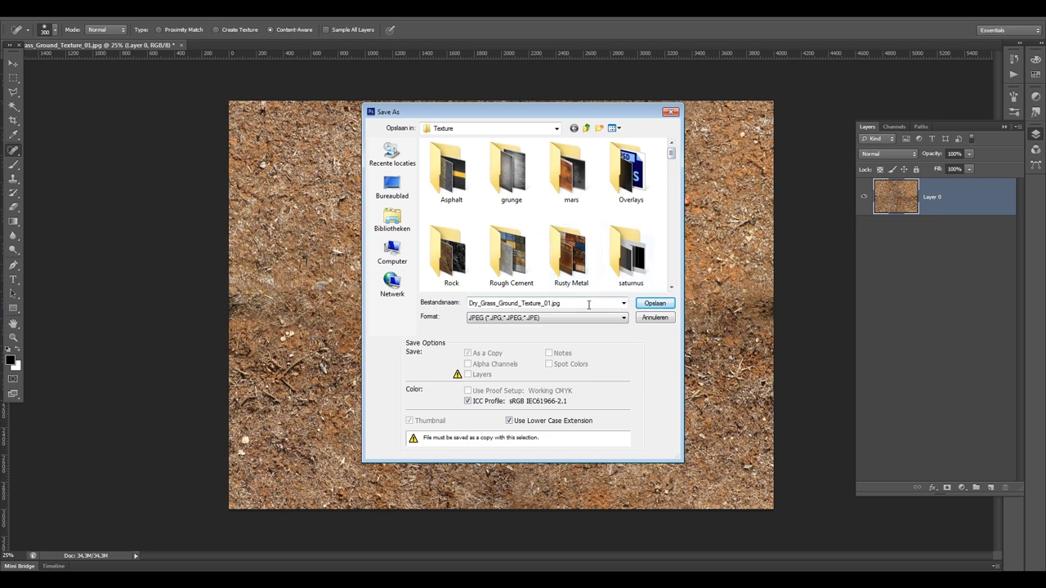
{"action": "type", "text": "Dry"}
{"action": "type", "text": "ure"}
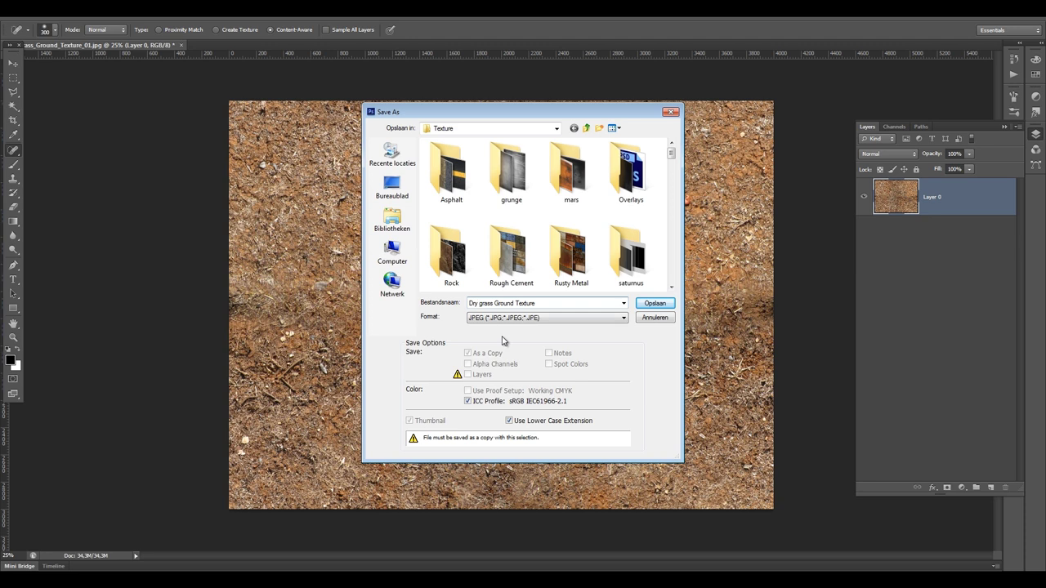
{"action": "left_click", "coordinate": [654, 303]}
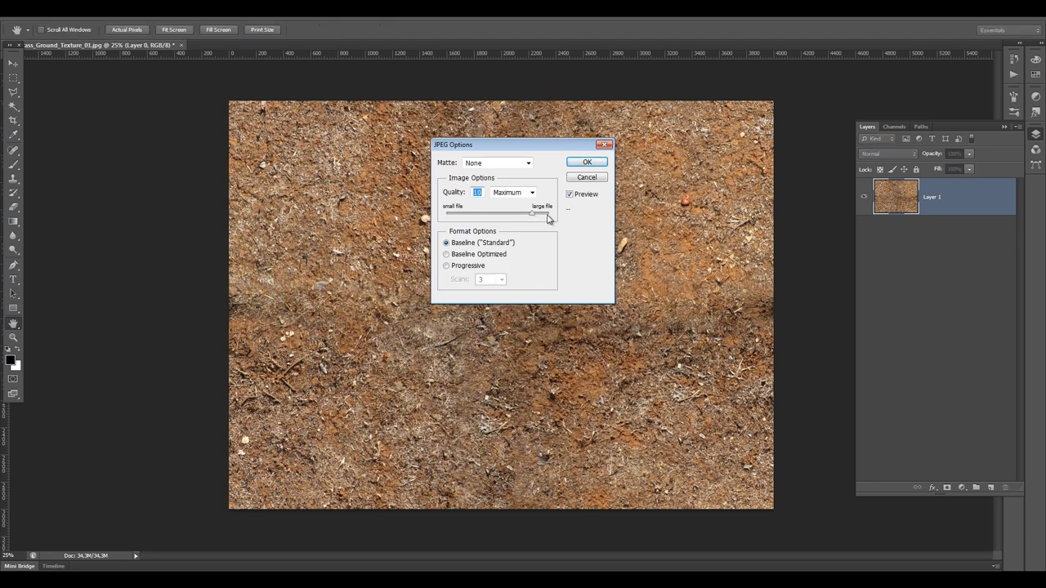
Finish the JPEG save at Maximum quality, then switch off specular on the Cliff material.
{"action": "left_click", "coordinate": [587, 163]}
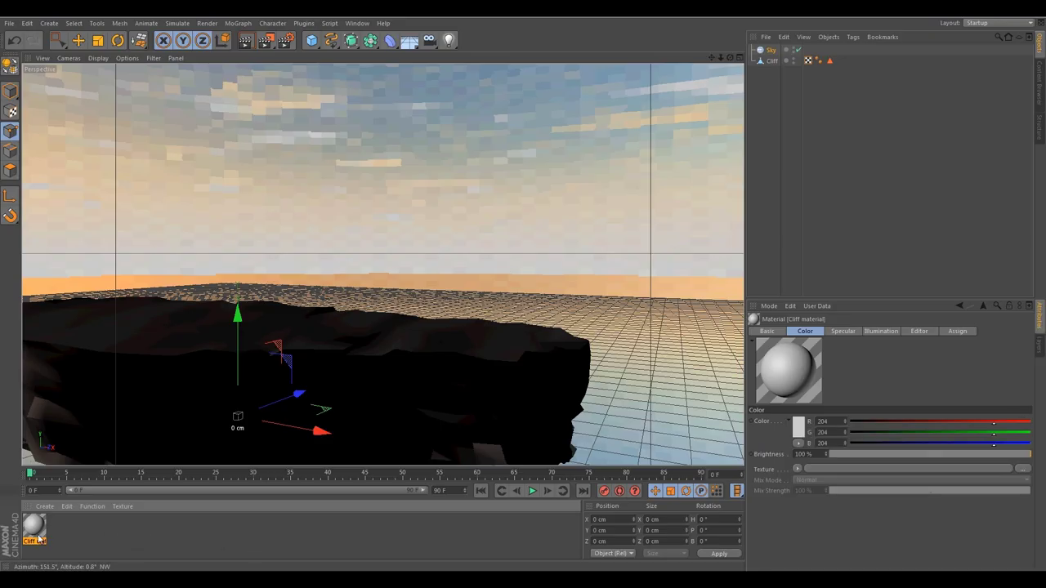
{"action": "double_click", "coordinate": [33, 529]}
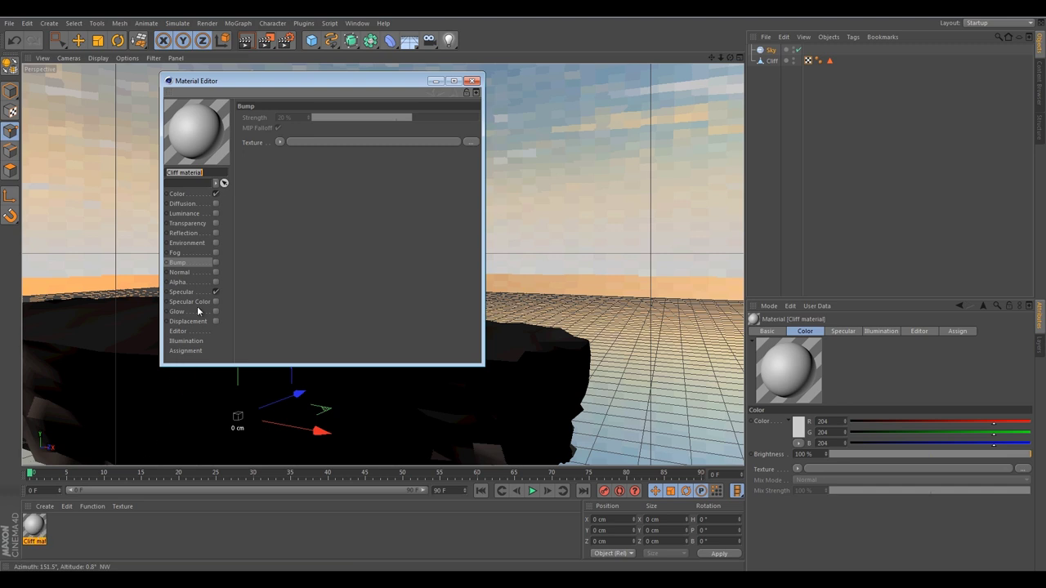
{"action": "left_click", "coordinate": [216, 292]}
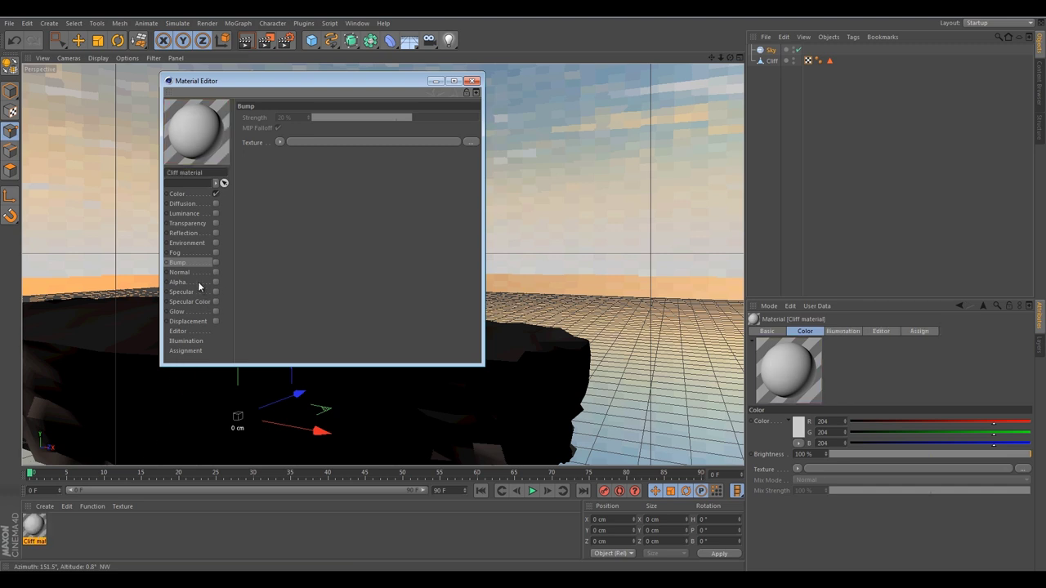
Load Rock/MountainTexture as the Cliff colour texture without copying it into the project.
{"action": "left_click", "coordinate": [199, 194]}
{"action": "left_click", "coordinate": [286, 164]}
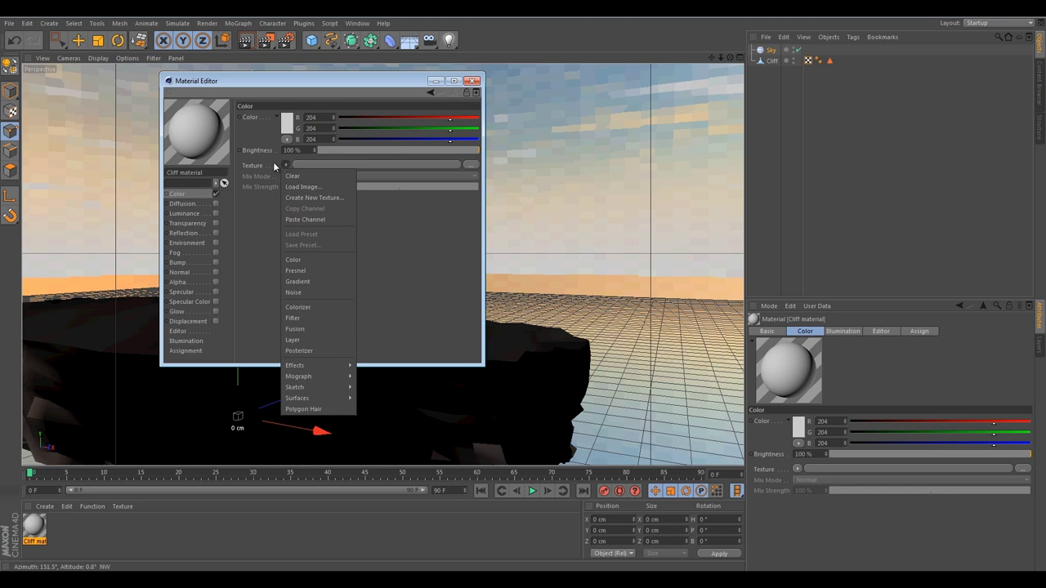
{"action": "left_click", "coordinate": [296, 187]}
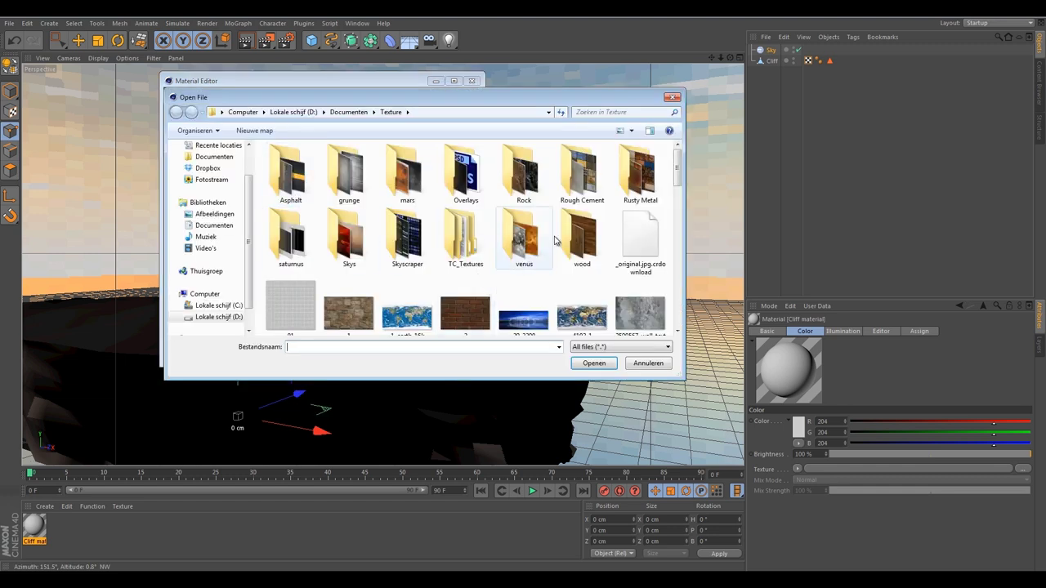
{"action": "double_click", "coordinate": [524, 174]}
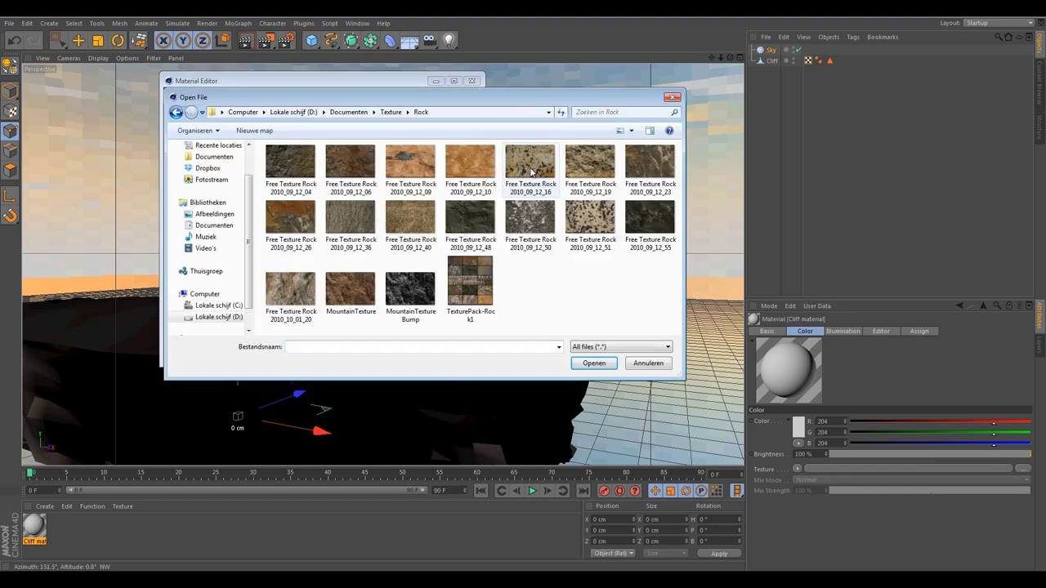
{"action": "left_click", "coordinate": [337, 274]}
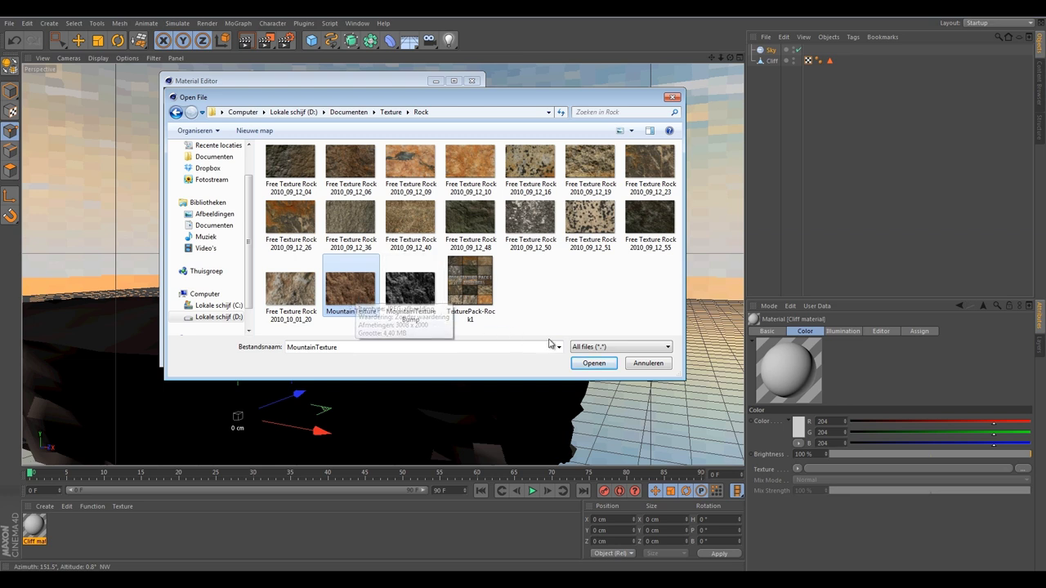
{"action": "left_click", "coordinate": [608, 369]}
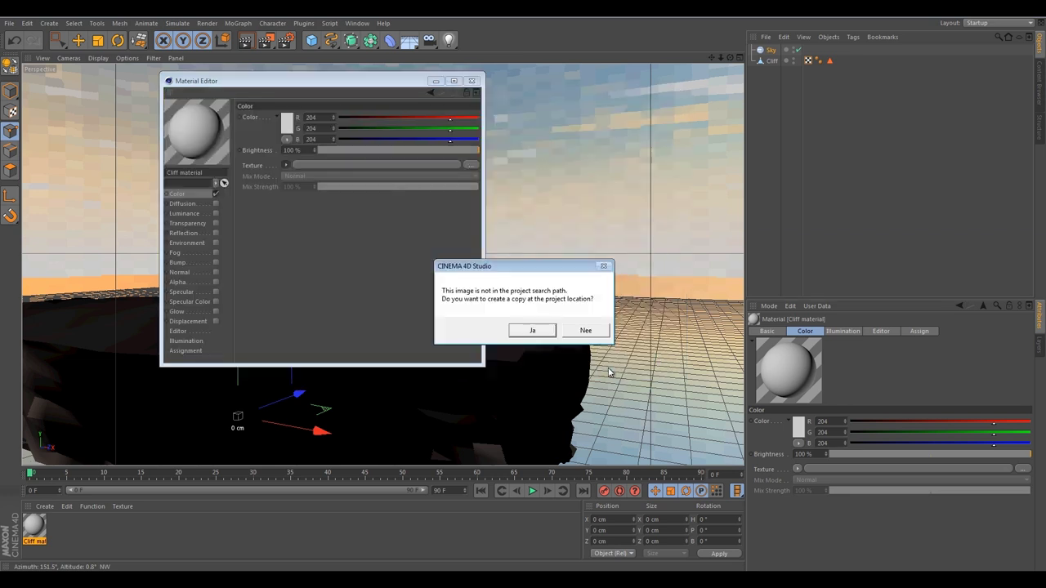
{"action": "left_click", "coordinate": [586, 331]}
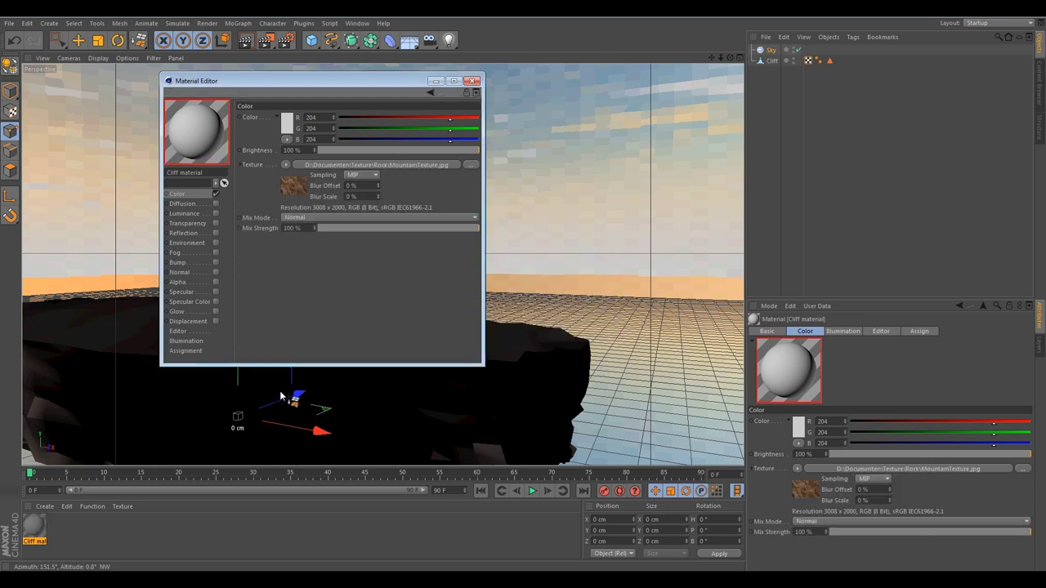
Enable the Cliff material's Bump channel and paste the colour rock texture into it.
{"action": "left_click", "coordinate": [285, 165]}
{"action": "left_click", "coordinate": [315, 245]}
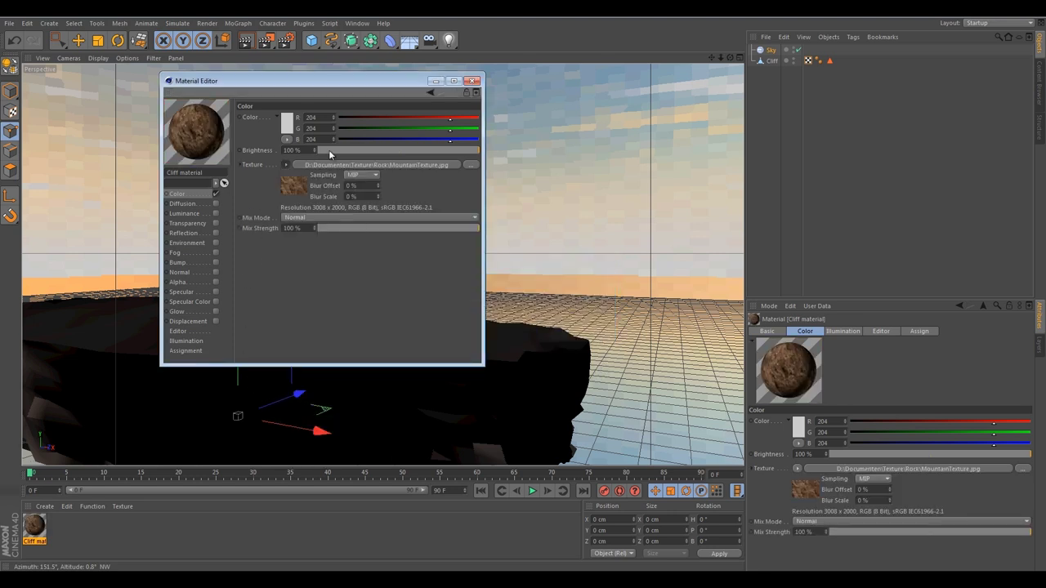
{"action": "left_click", "coordinate": [185, 264]}
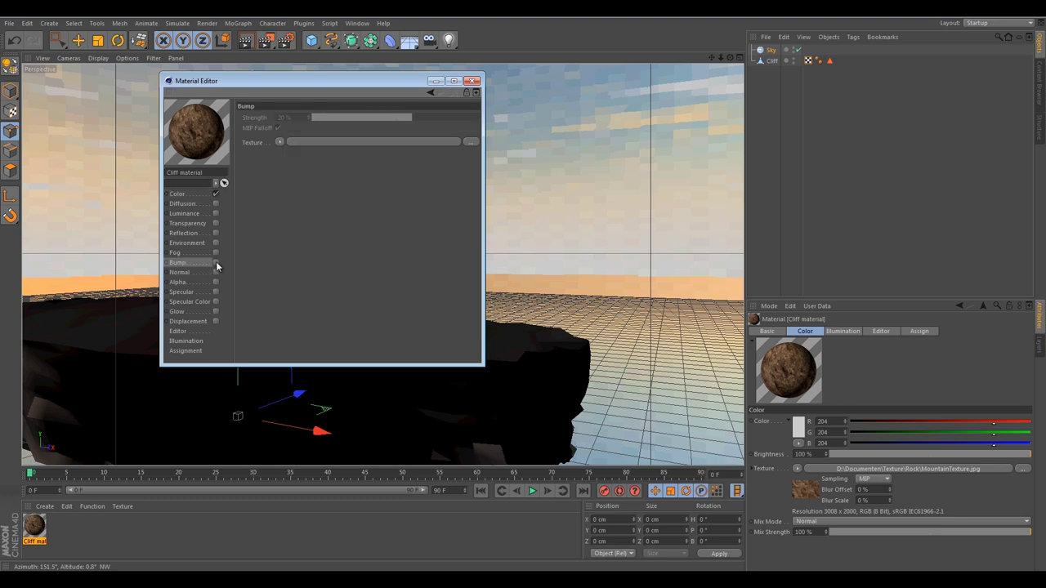
{"action": "left_click", "coordinate": [216, 263]}
{"action": "left_click", "coordinate": [279, 143]}
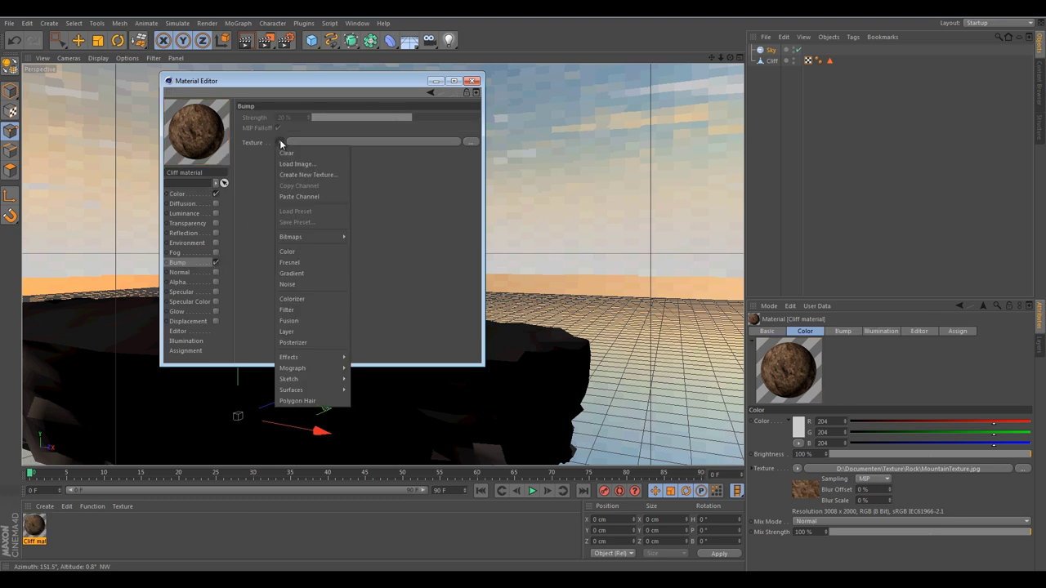
{"action": "left_click", "coordinate": [307, 197]}
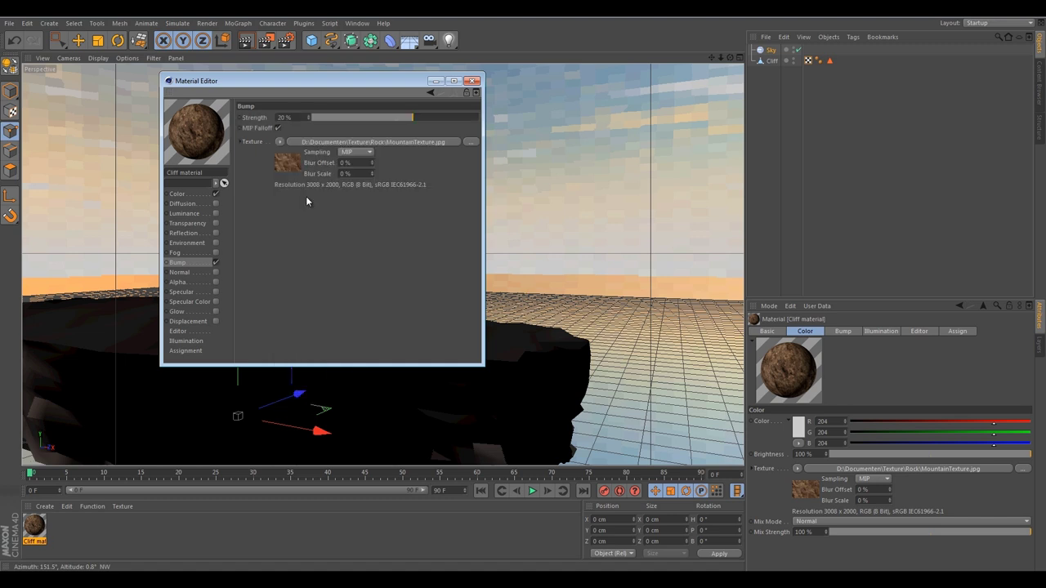
Wrap the bump texture in a Filter with -100% saturation and 20% contrast, at 30% bump strength.
{"action": "left_click", "coordinate": [279, 144]}
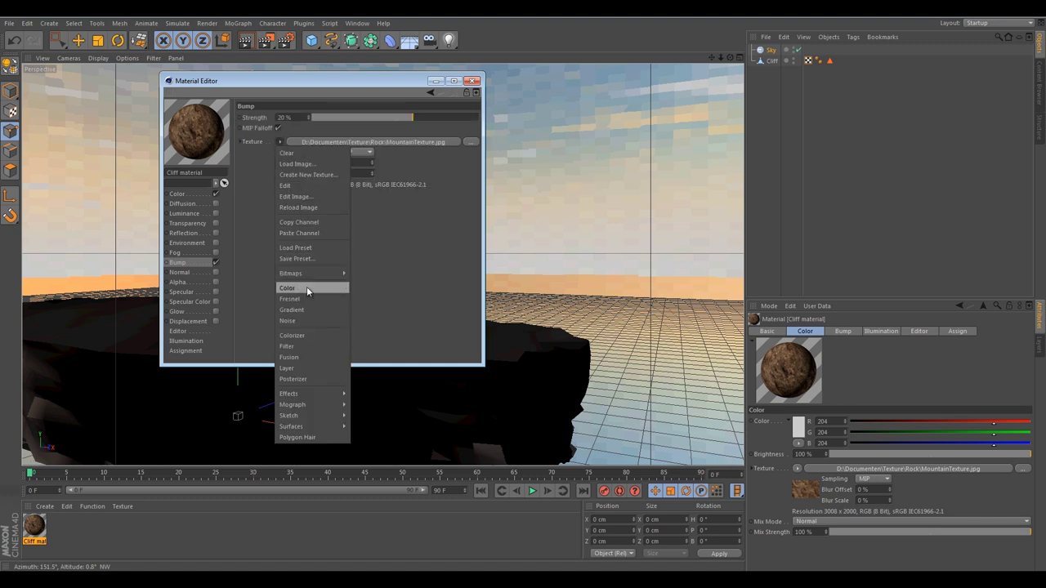
{"action": "left_click", "coordinate": [287, 346]}
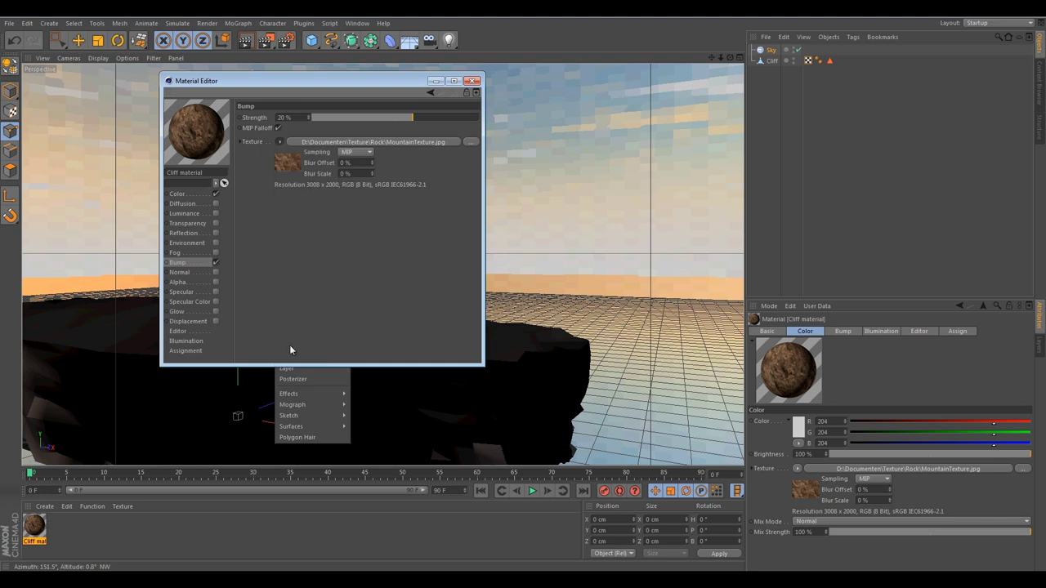
{"action": "left_click", "coordinate": [345, 141]}
{"action": "left_click_drag", "start_coordinate": [351, 259], "coordinate": [325, 258]}
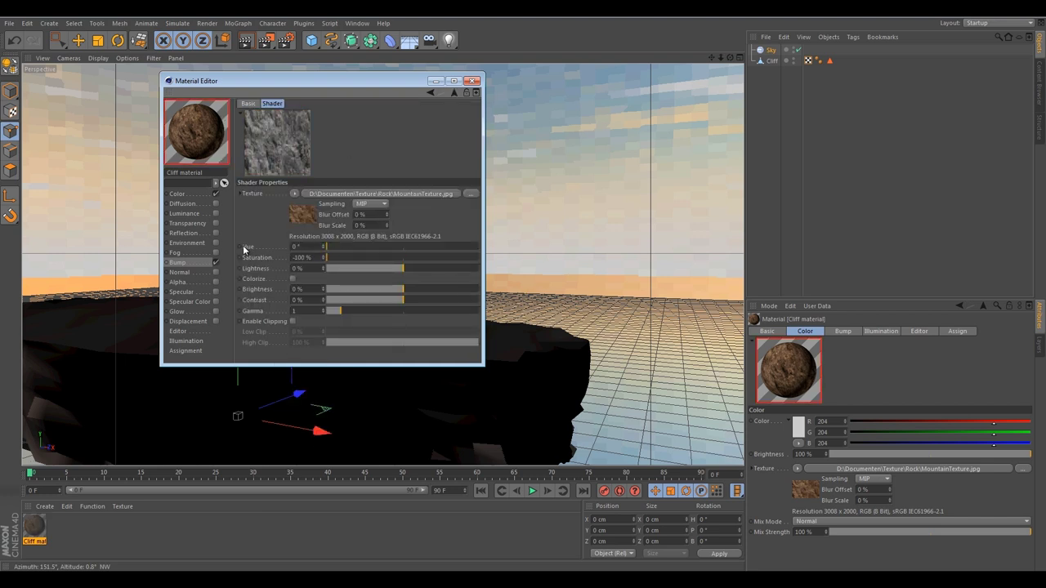
{"action": "left_click", "coordinate": [194, 265]}
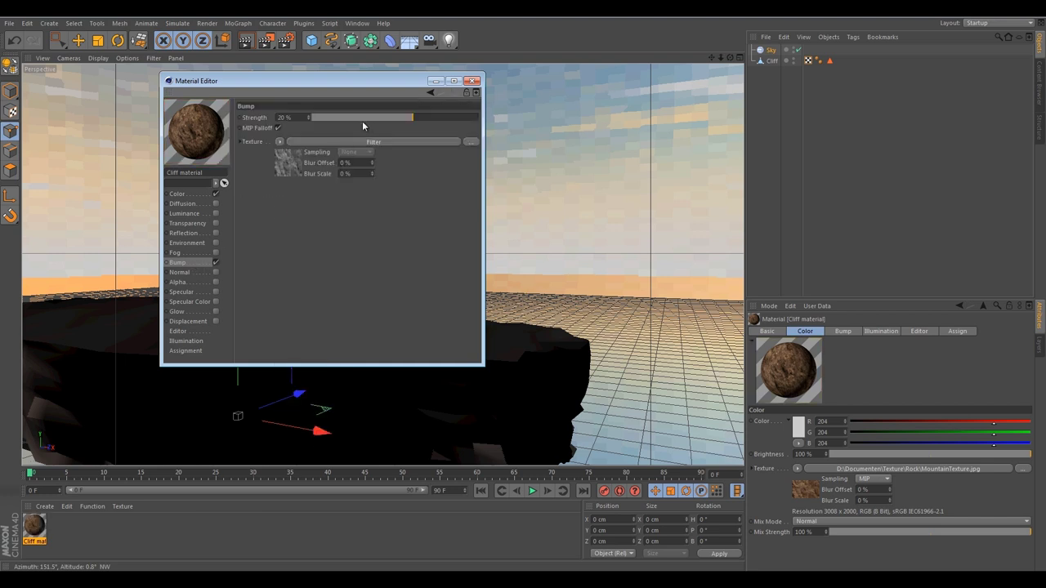
{"action": "double_click", "coordinate": [292, 116]}
{"action": "type", "text": "30"}
{"action": "left_click", "coordinate": [328, 141]}
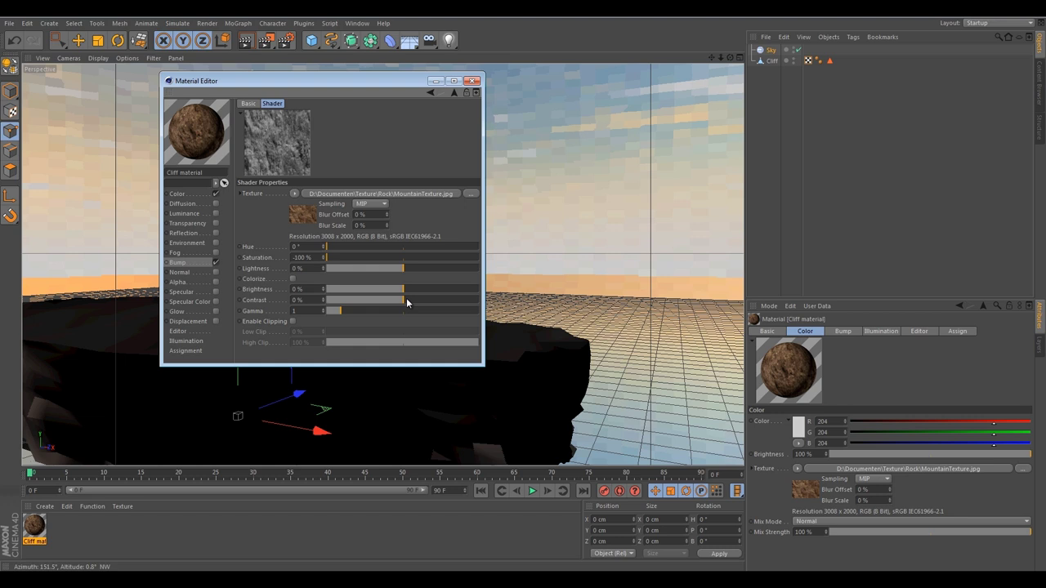
{"action": "left_click_drag", "start_coordinate": [406, 303], "coordinate": [420, 303]}
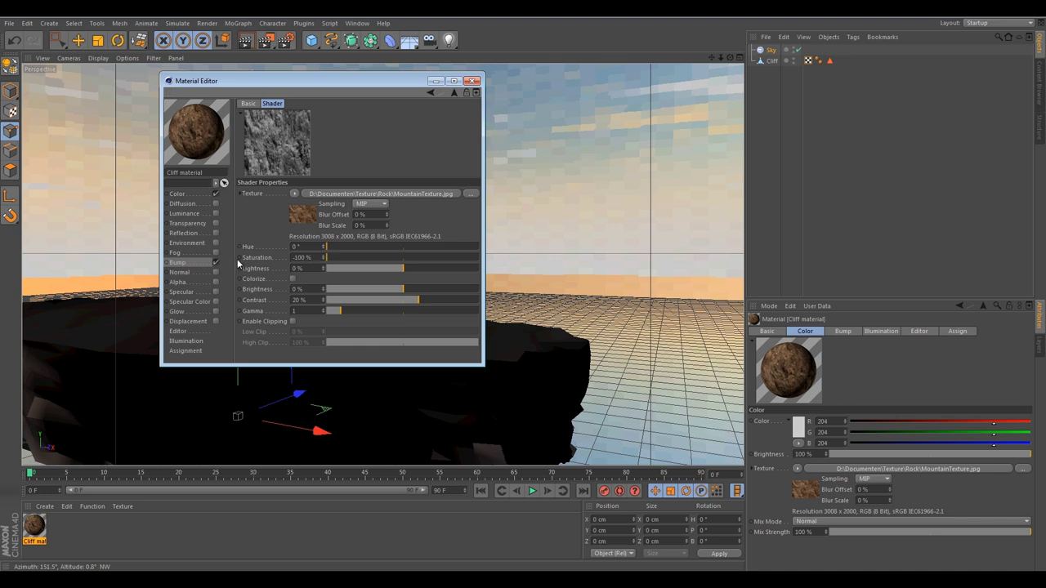
{"action": "left_click_drag", "start_coordinate": [316, 82], "coordinate": [537, 120]}
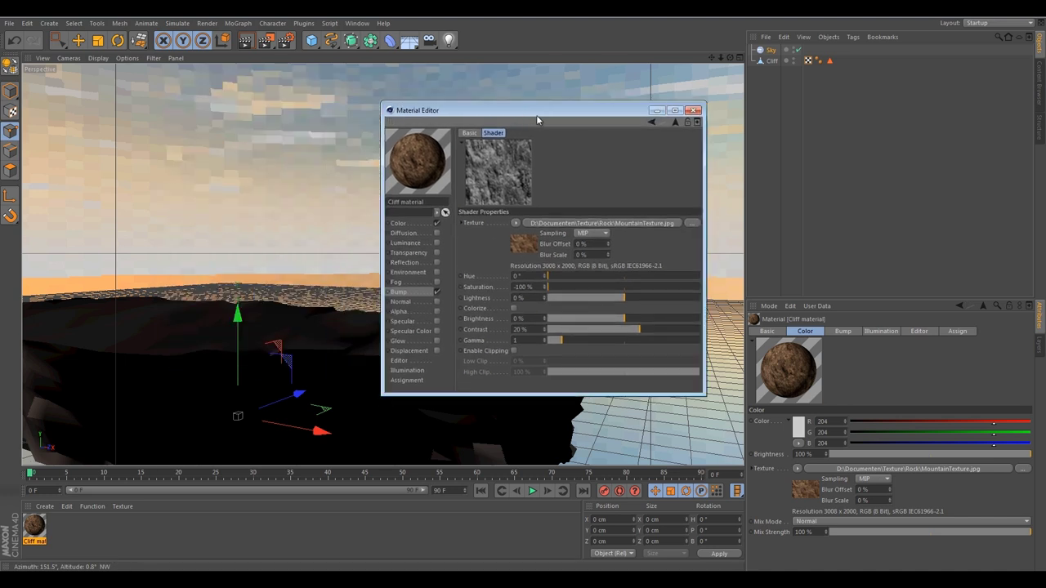
Apply the Cliff material to the cliff with Cubic projection and Length U of 150%.
{"action": "left_click", "coordinate": [693, 110]}
{"action": "left_click_drag", "start_coordinate": [22, 433], "coordinate": [777, 64]}
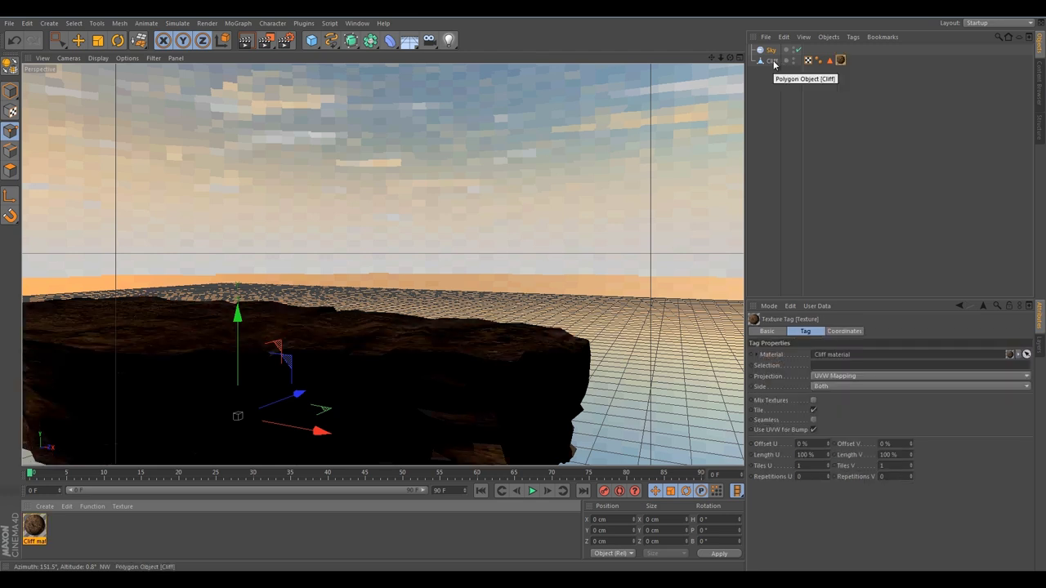
{"action": "left_click", "coordinate": [832, 380]}
{"action": "left_click", "coordinate": [834, 421]}
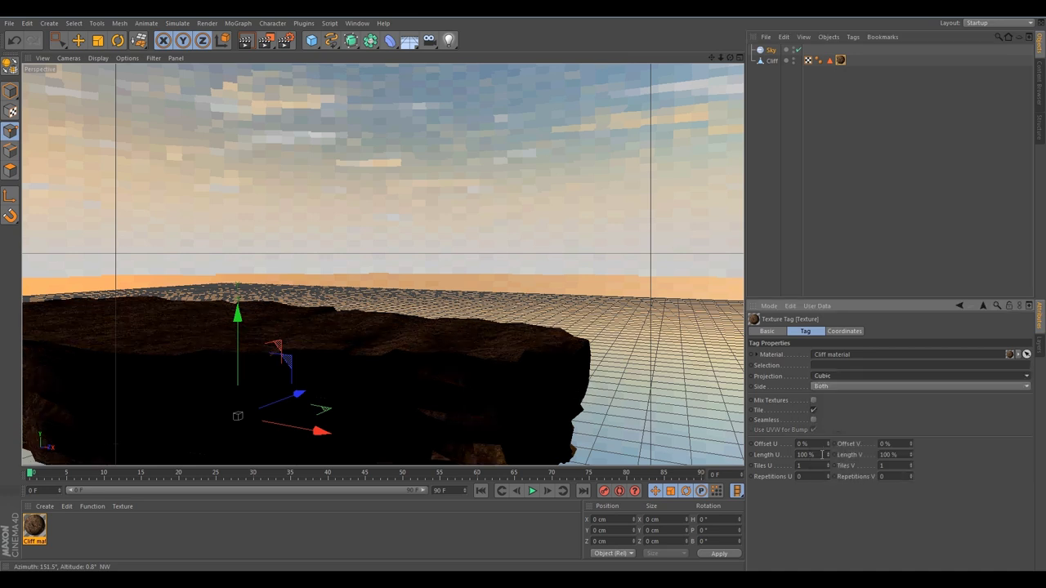
{"action": "left_click", "coordinate": [822, 454]}
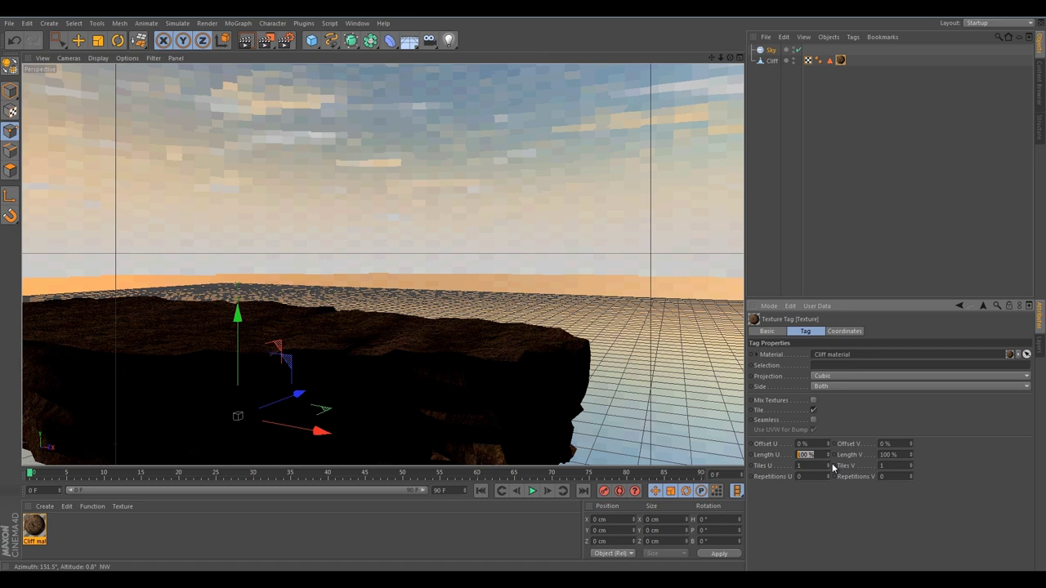
{"action": "type", "text": "150"}
{"action": "key", "text": "Return"}
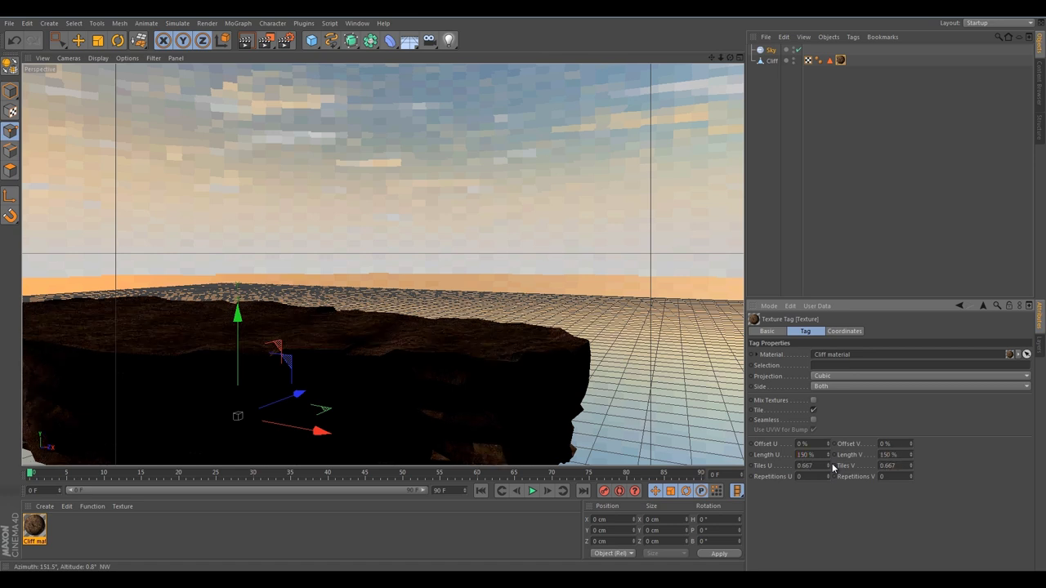
{"action": "left_click_drag", "start_coordinate": [423, 321], "coordinate": [525, 336], "text": "alt"}
Add a light with Area shadows and a pale peach colour (R249 G233 B220).
{"action": "key", "text": "ctrl+r"}
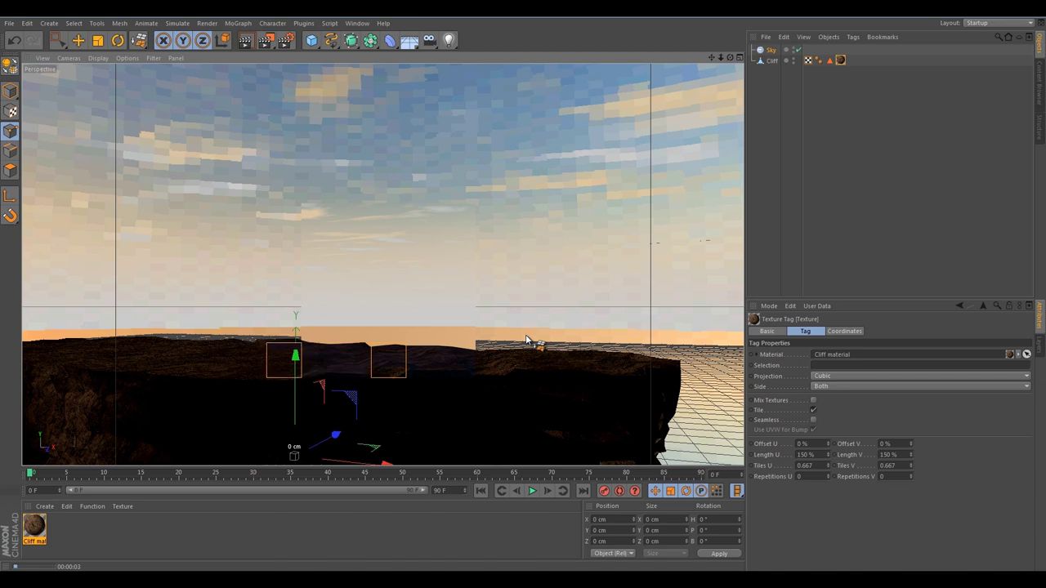
{"action": "left_click", "coordinate": [448, 40]}
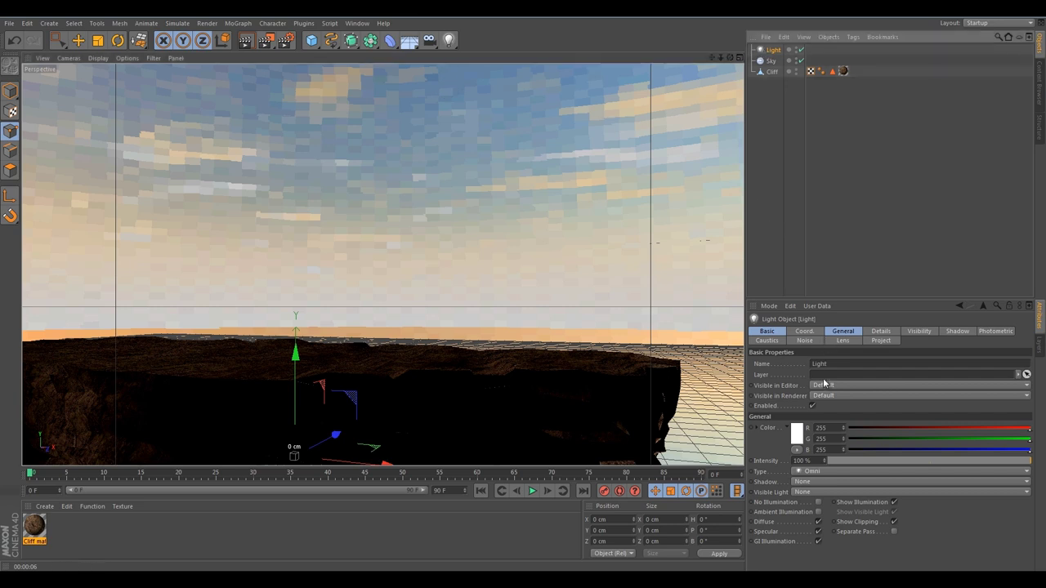
{"action": "left_click", "coordinate": [809, 483]}
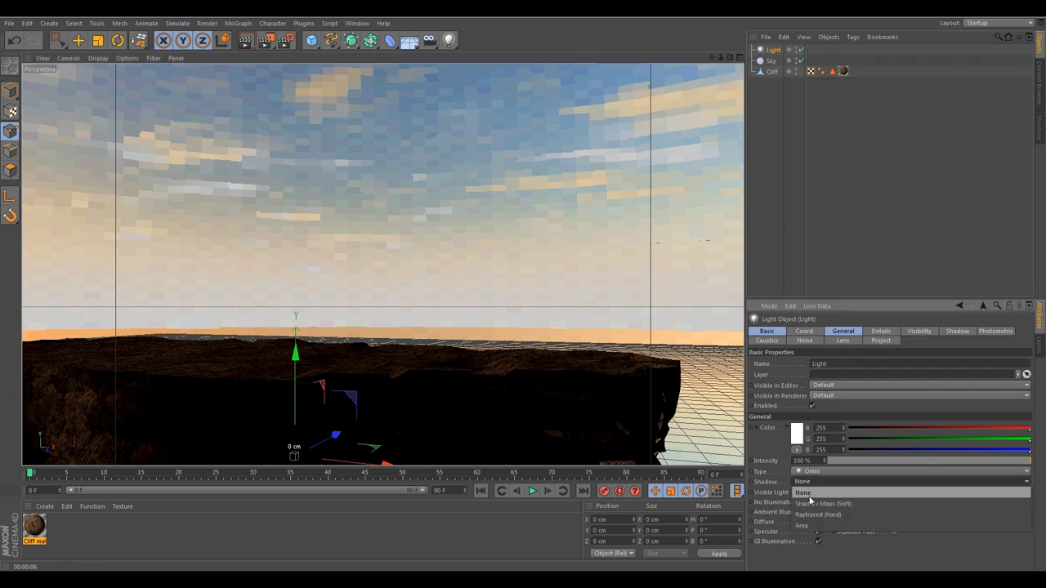
{"action": "left_click", "coordinate": [808, 526]}
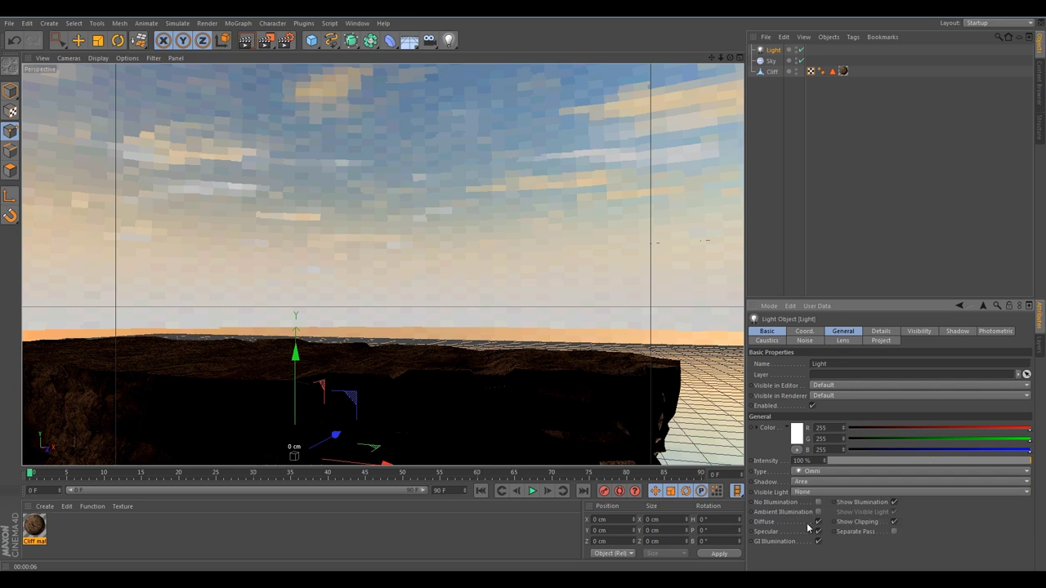
{"action": "left_click", "coordinate": [800, 436]}
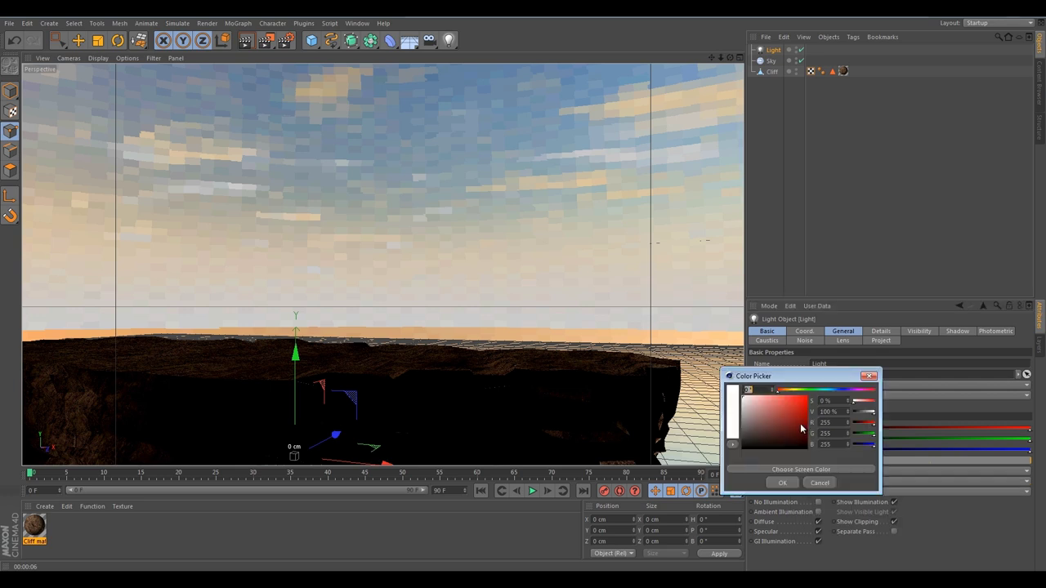
{"action": "left_click", "coordinate": [783, 390]}
{"action": "left_click", "coordinate": [753, 401]}
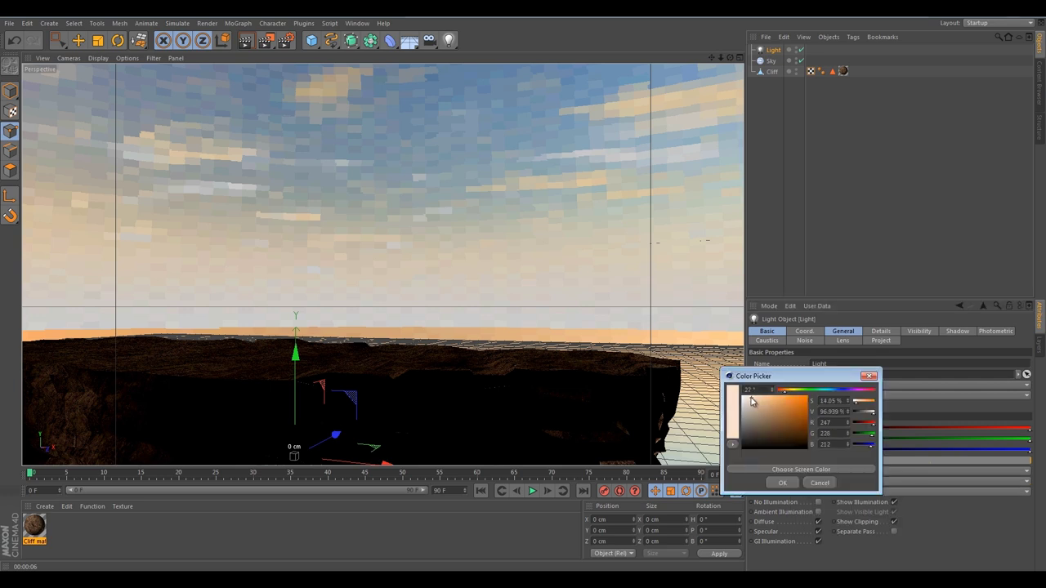
{"action": "left_click_drag", "start_coordinate": [754, 400], "coordinate": [751, 399]}
{"action": "left_click", "coordinate": [783, 482]}
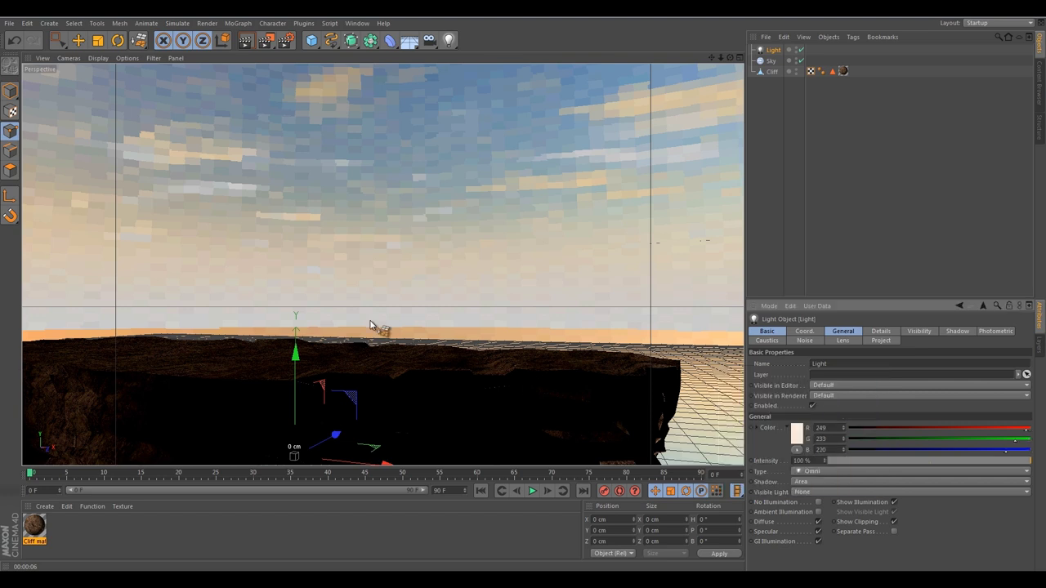
Move the light high above the cliff and off to the right.
{"action": "left_click", "coordinate": [12, 108]}
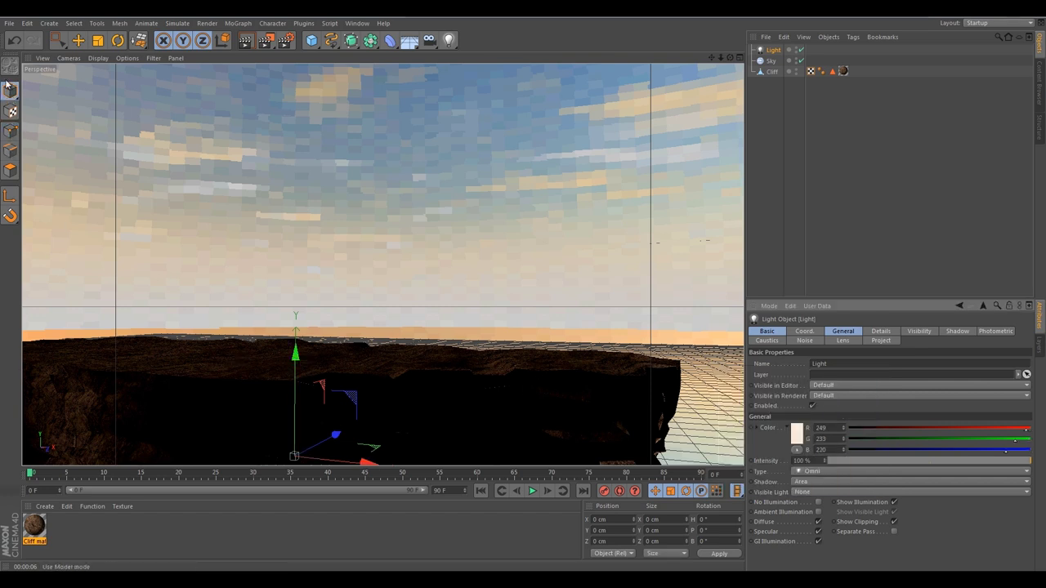
{"action": "key", "text": "e"}
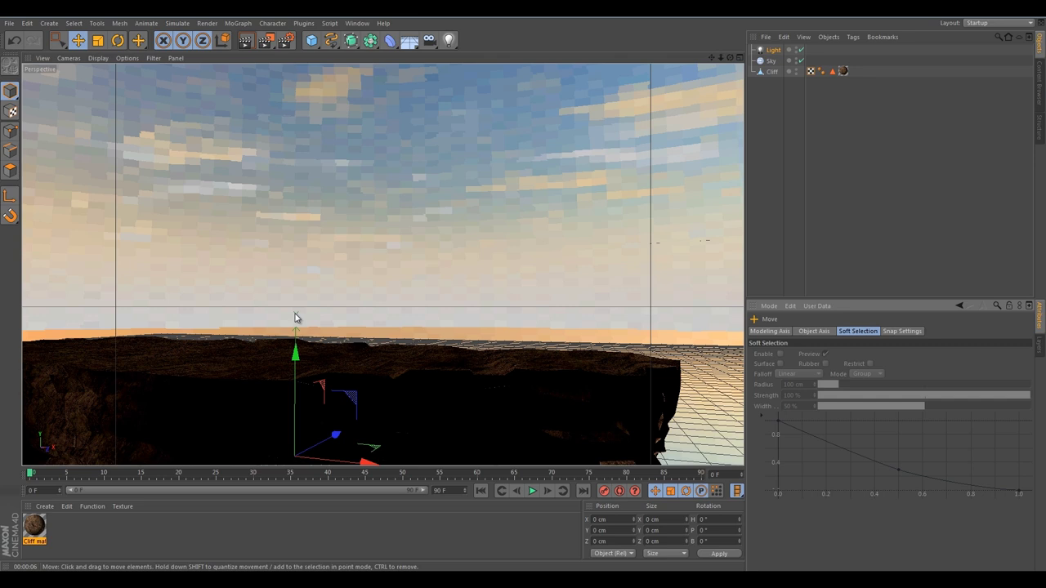
{"action": "left_click_drag", "start_coordinate": [295, 356], "coordinate": [300, 98]}
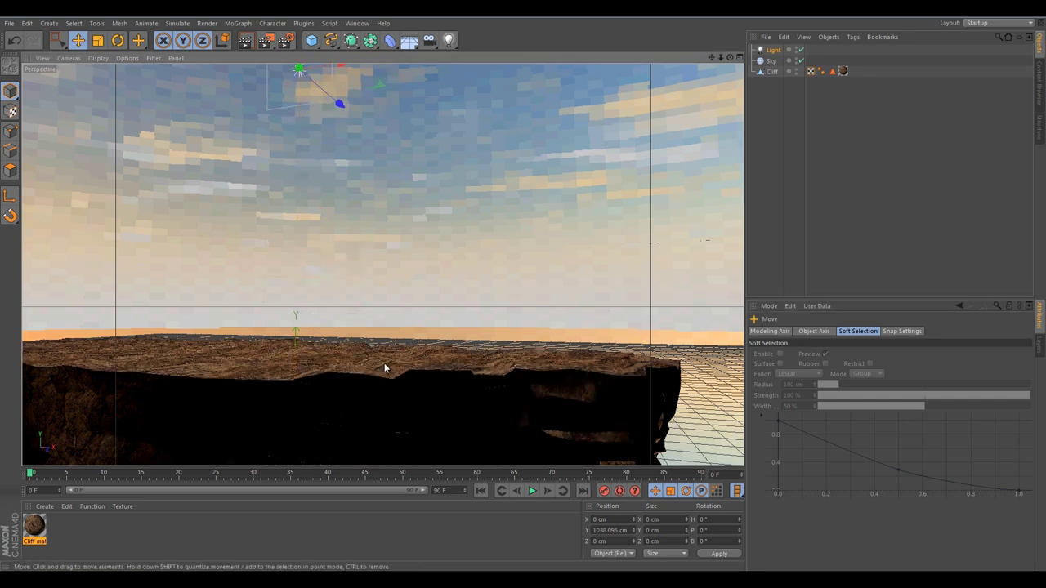
{"action": "left_click_drag", "start_coordinate": [341, 67], "coordinate": [528, 290]}
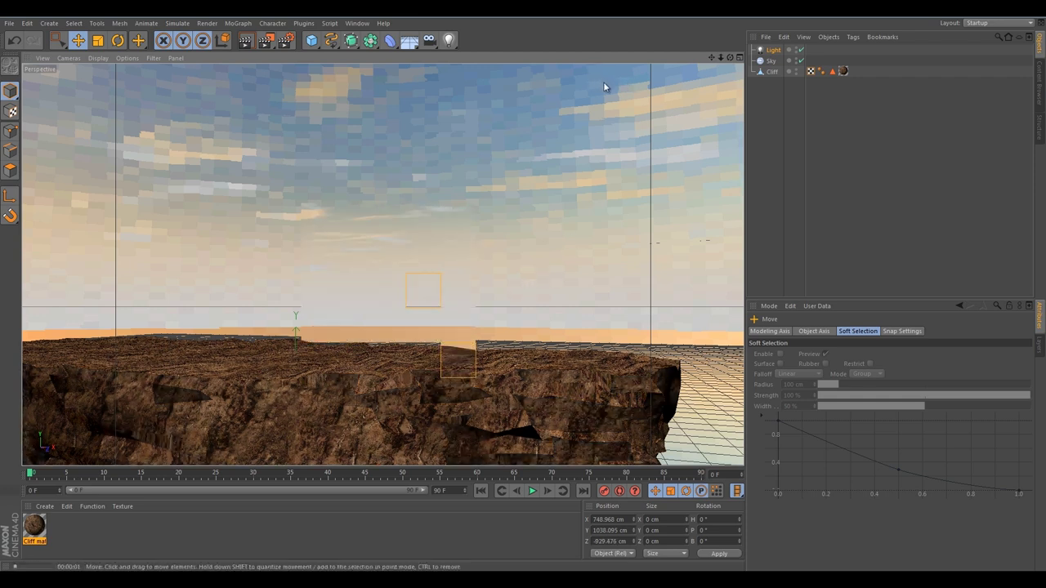
{"action": "left_click", "coordinate": [773, 50]}
{"action": "left_click", "coordinate": [801, 460]}
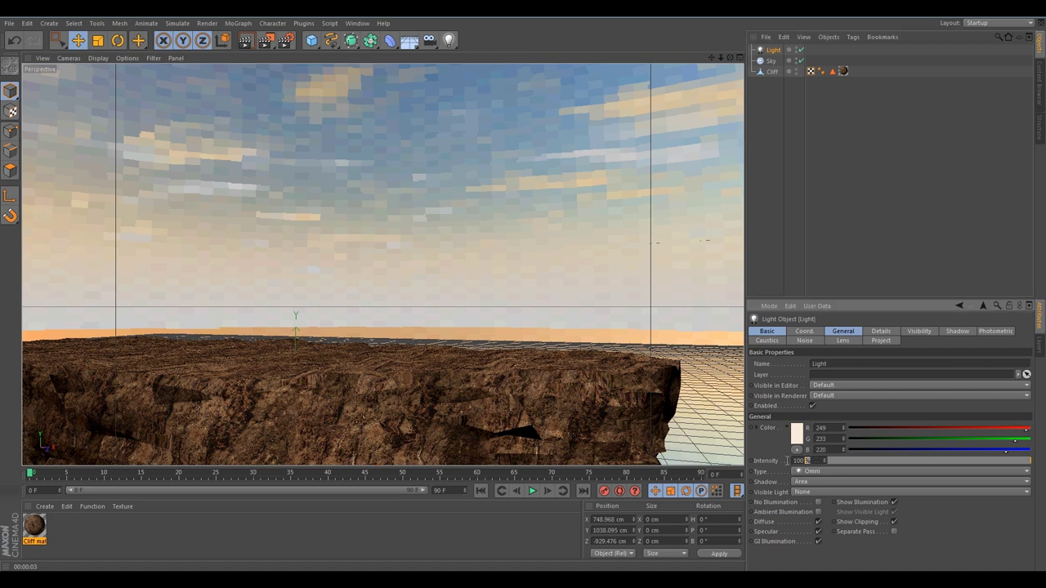
Set light intensity to 60%, then give the Cliff's Phong tag a 50° angle without angle limit.
{"action": "type", "text": "650"}
{"action": "key", "text": "Return"}
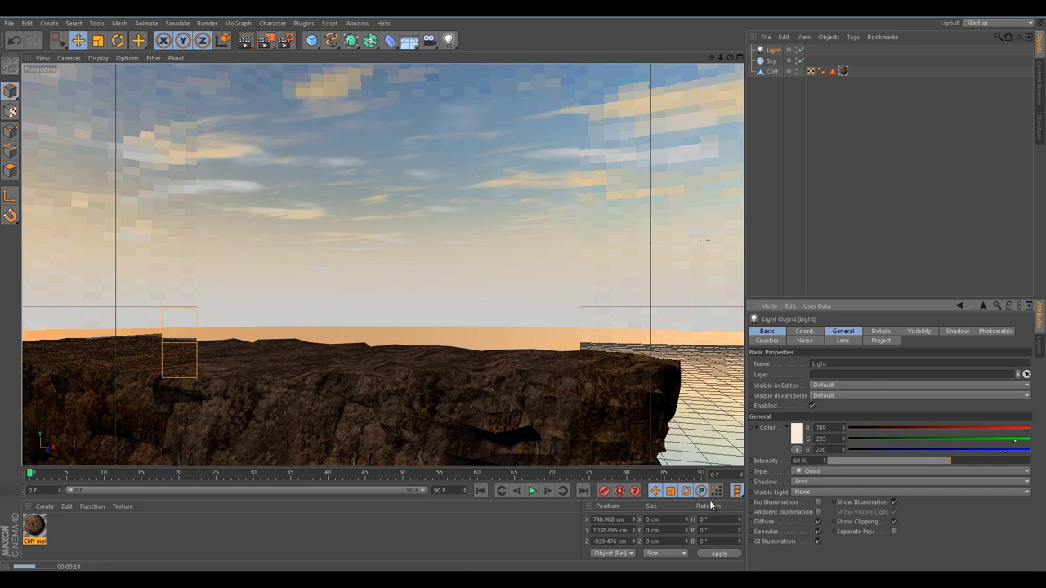
{"action": "left_click", "coordinate": [821, 71]}
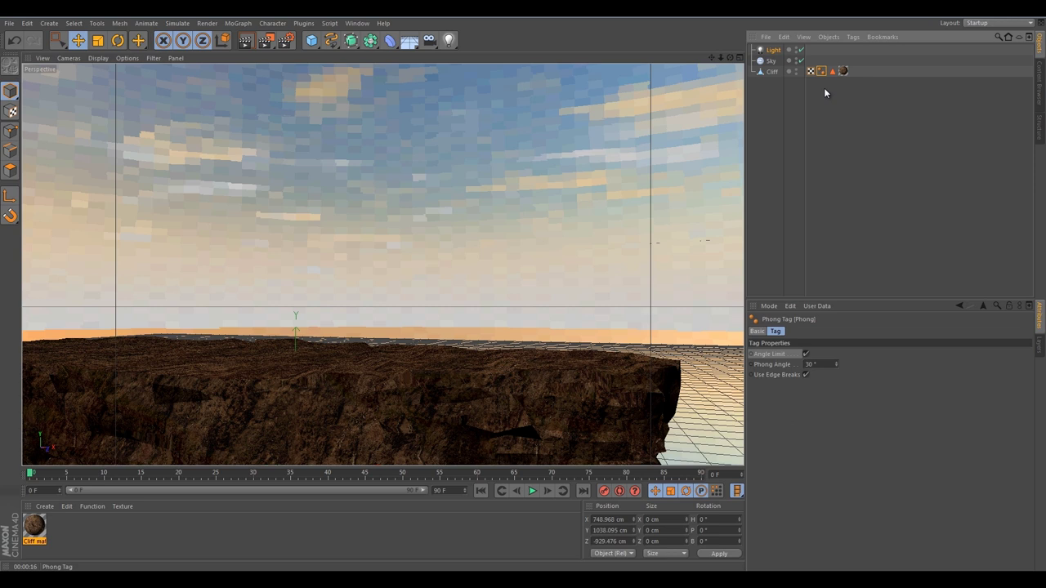
{"action": "double_click", "coordinate": [826, 367]}
{"action": "type", "text": "50"}
{"action": "key", "text": "Return"}
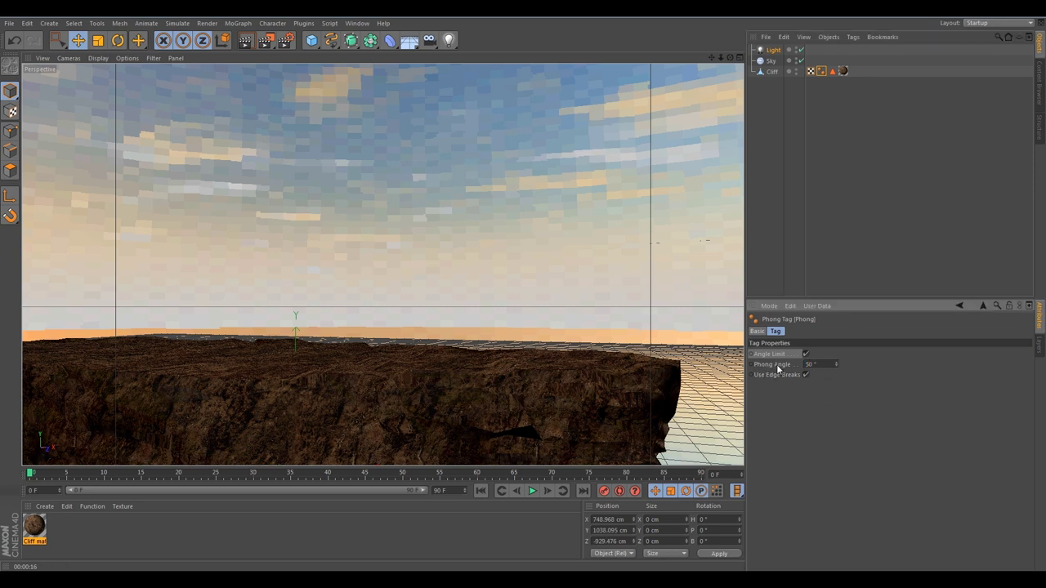
{"action": "left_click", "coordinate": [805, 354]}
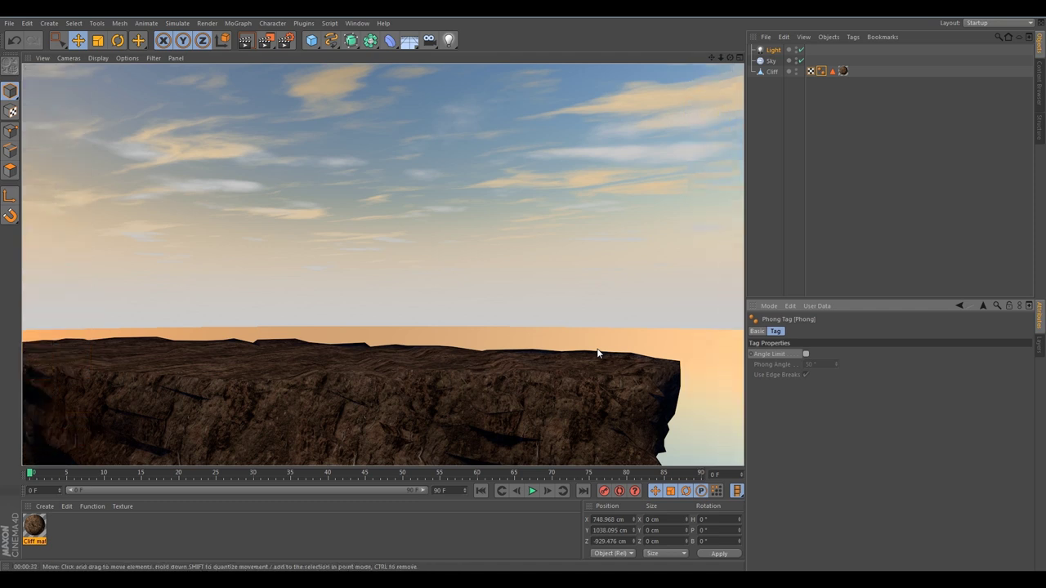
In Polygon mode, paint-select the Cliff's left edge and top-surface polygons, undoing a stray pick.
{"action": "left_click", "coordinate": [769, 72]}
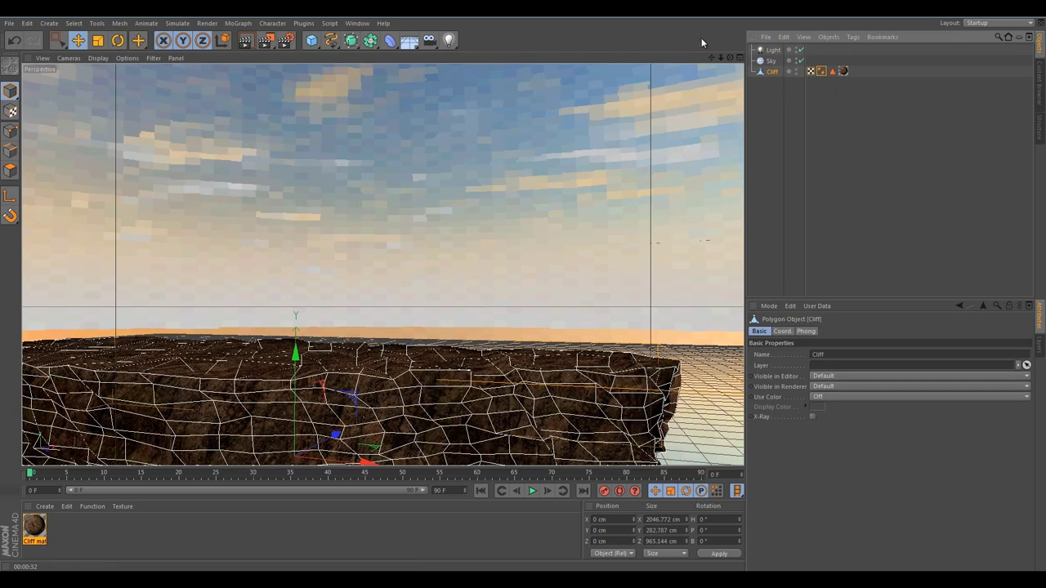
{"action": "middle_click", "coordinate": [398, 307]}
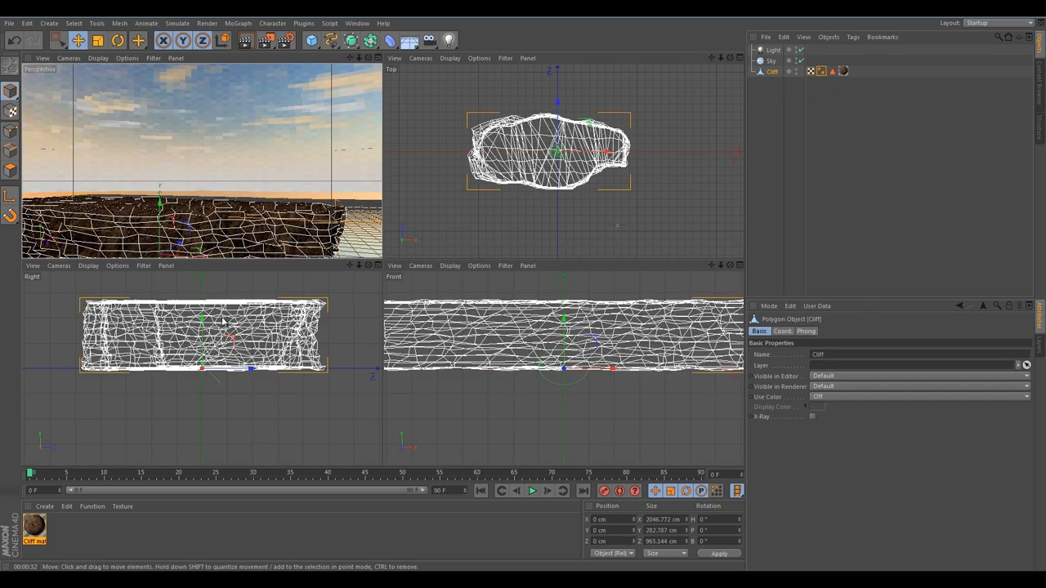
{"action": "middle_click", "coordinate": [248, 233]}
{"action": "left_click_drag", "start_coordinate": [348, 262], "coordinate": [244, 343], "text": "alt"}
{"action": "left_click_drag", "start_coordinate": [57, 39], "coordinate": [96, 50]}
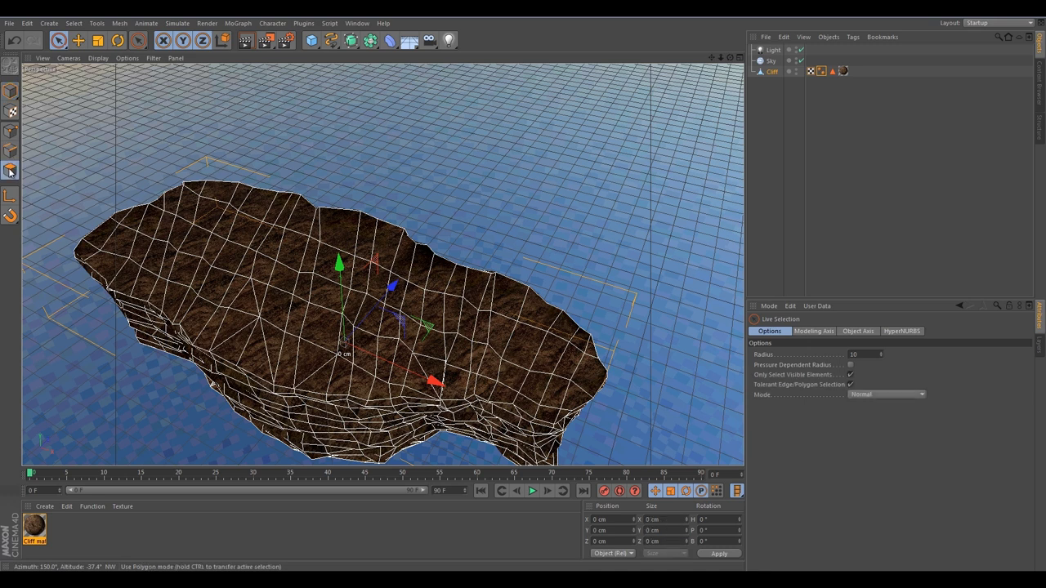
{"action": "left_click", "coordinate": [9, 170]}
{"action": "left_click_drag", "start_coordinate": [87, 245], "coordinate": [125, 227]}
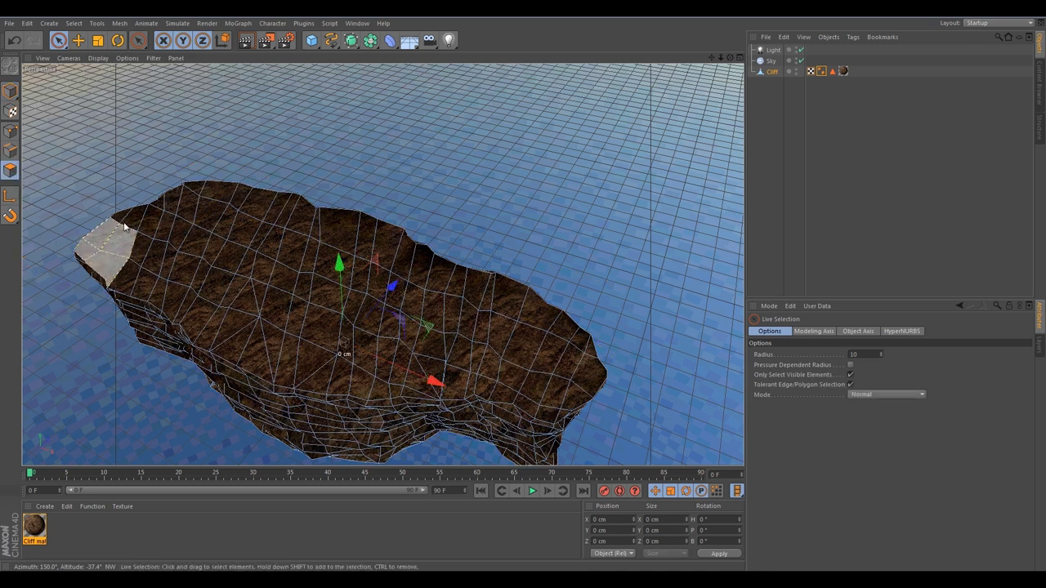
{"action": "mouse_move", "coordinate": [246, 205]}
{"action": "left_mouse_down", "text": "shift"}
{"action": "mouse_move", "coordinate": [379, 249]}
{"action": "mouse_move", "coordinate": [546, 328]}
{"action": "mouse_move", "coordinate": [587, 368]}
{"action": "left_mouse_up", "text": "shift"}
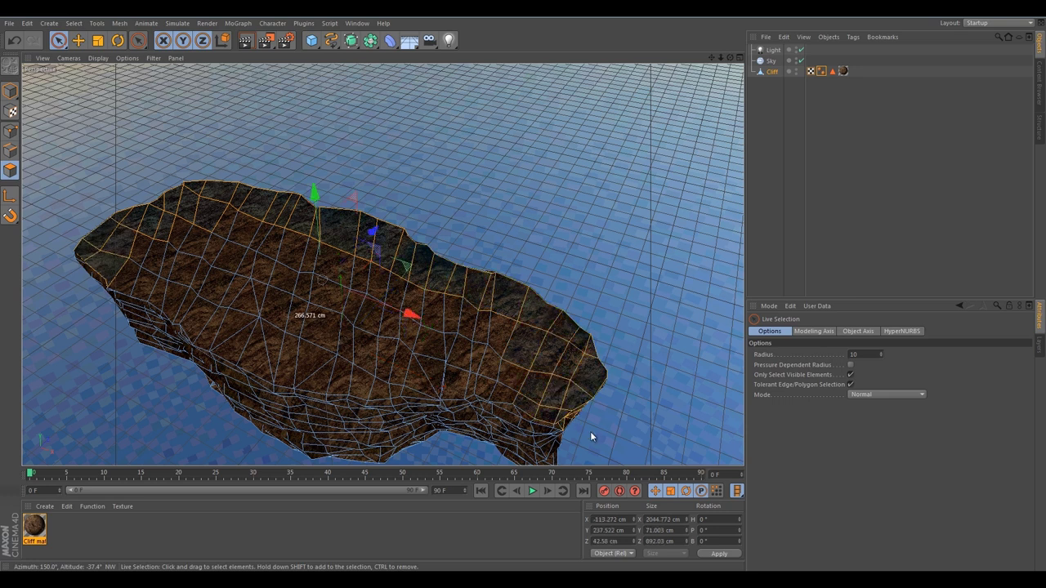
{"action": "left_click_drag", "start_coordinate": [591, 434], "coordinate": [554, 374], "text": "alt"}
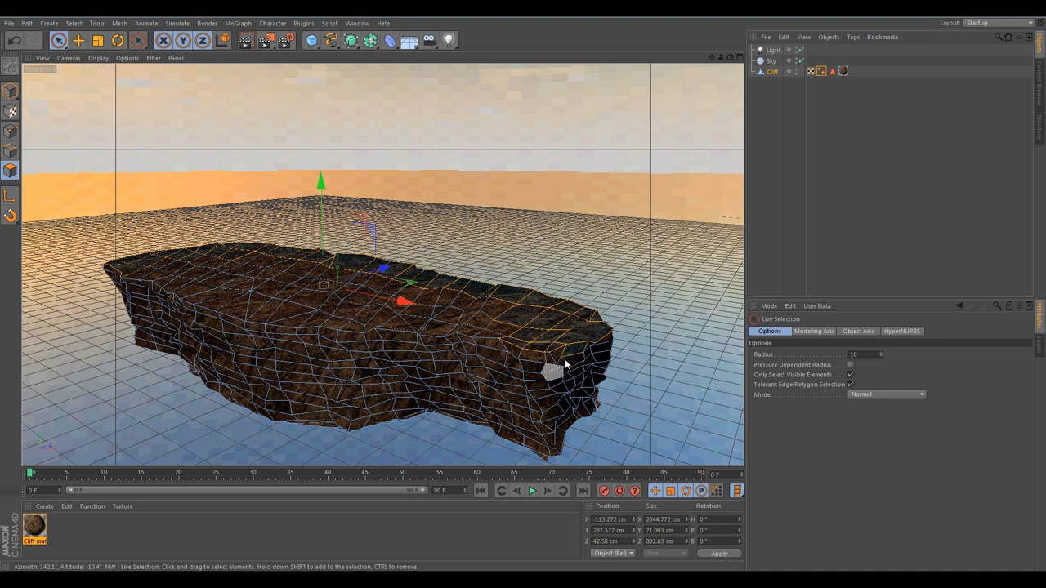
{"action": "left_click_drag", "start_coordinate": [527, 323], "coordinate": [537, 361], "text": "alt"}
{"action": "left_click", "coordinate": [537, 360]}
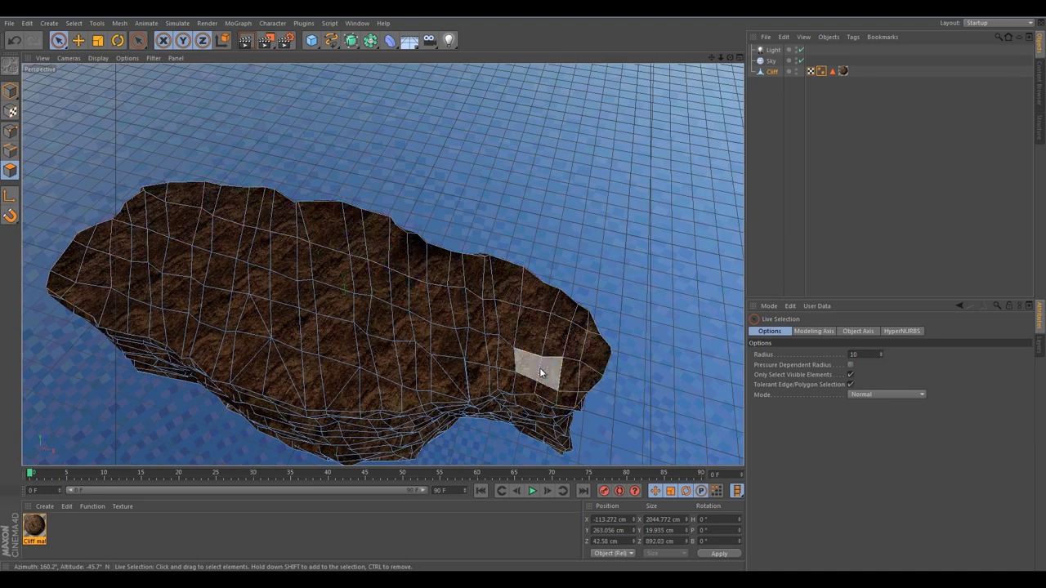
{"action": "key", "text": "ctrl+z"}
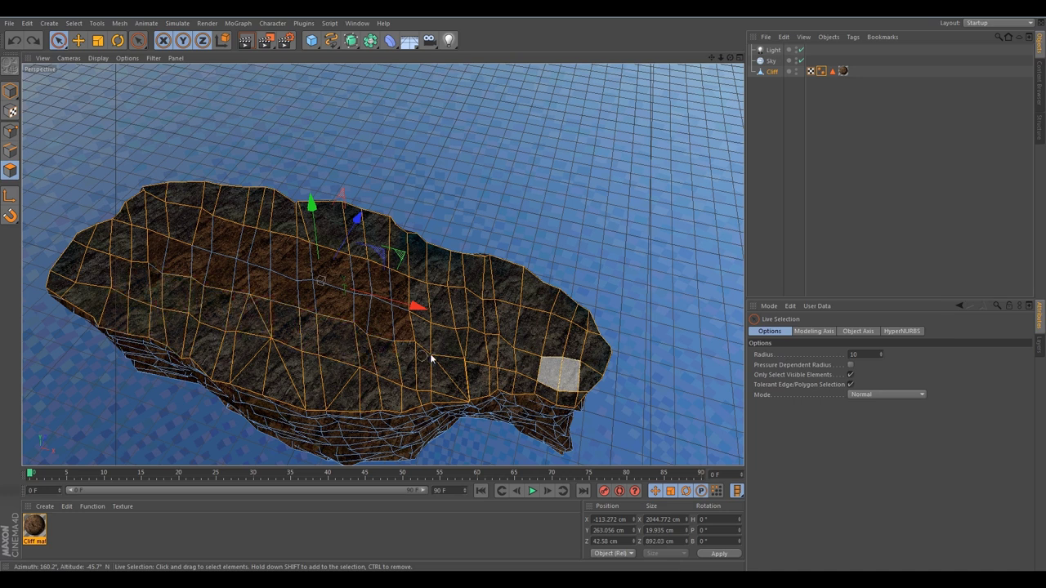
{"action": "key", "text": "ctrl+shift+a"}
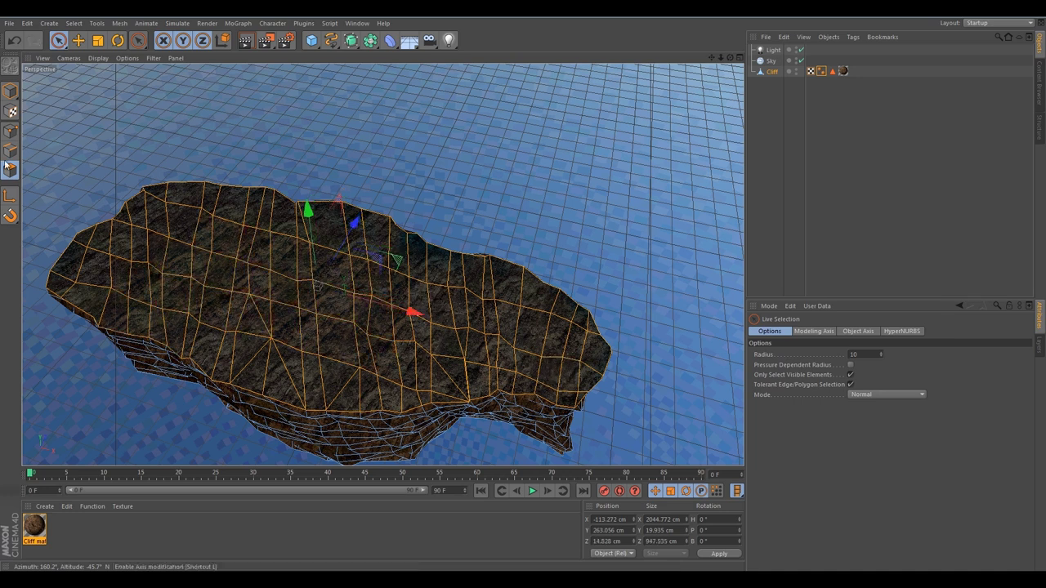
Store the selected top polygons in a Polygon Selection tag named 'Ground cliff'.
{"action": "left_click", "coordinate": [74, 23]}
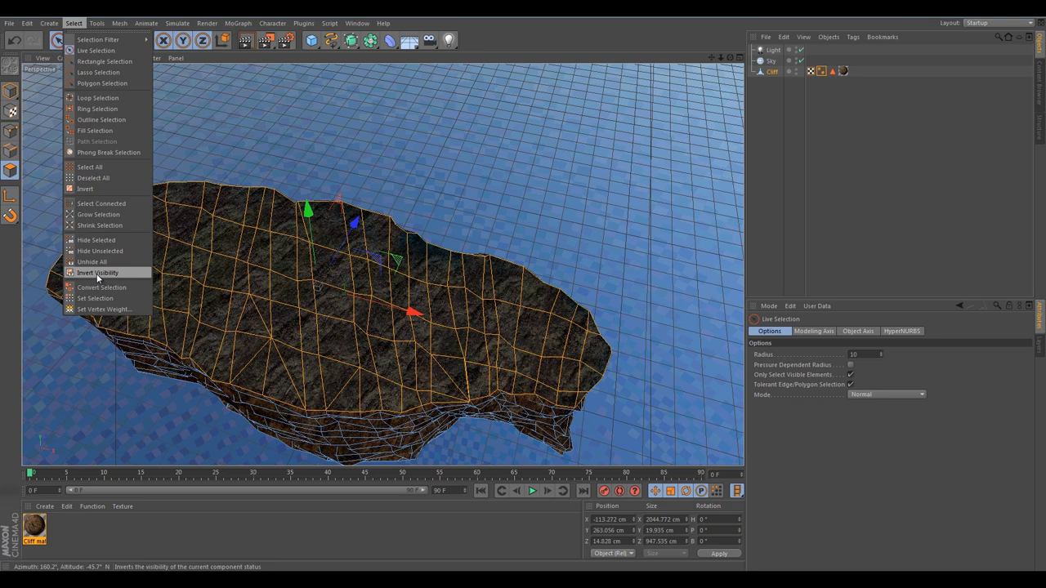
{"action": "left_click", "coordinate": [102, 299]}
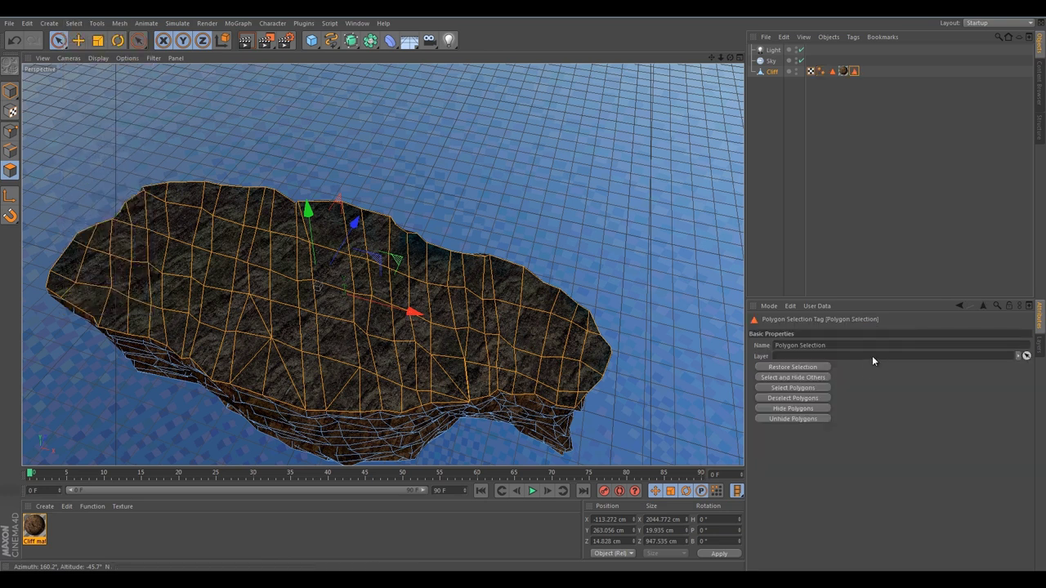
{"action": "left_click", "coordinate": [850, 345]}
{"action": "type", "text": "Cl"}
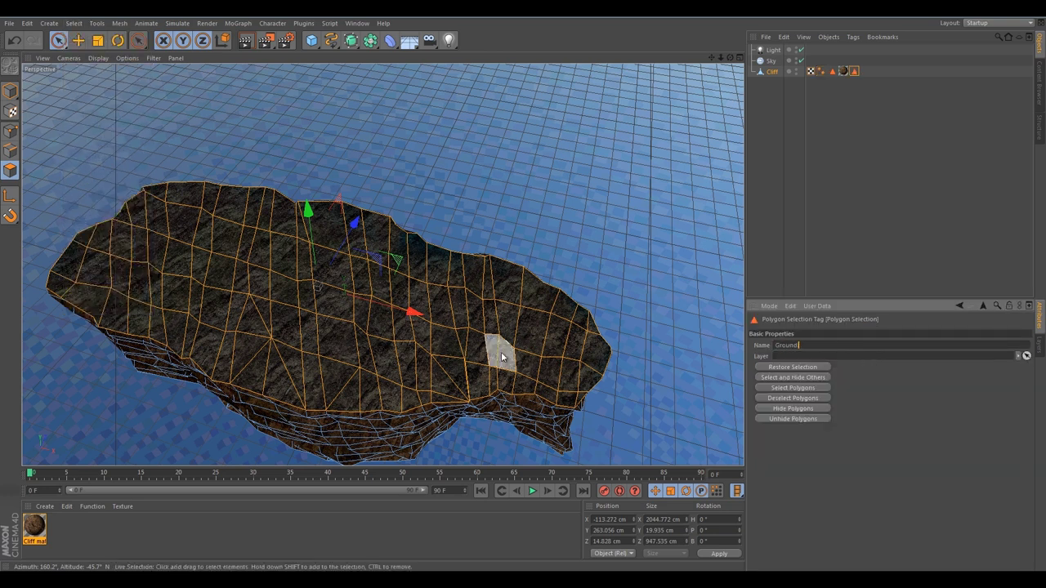
{"action": "key", "text": "Return"}
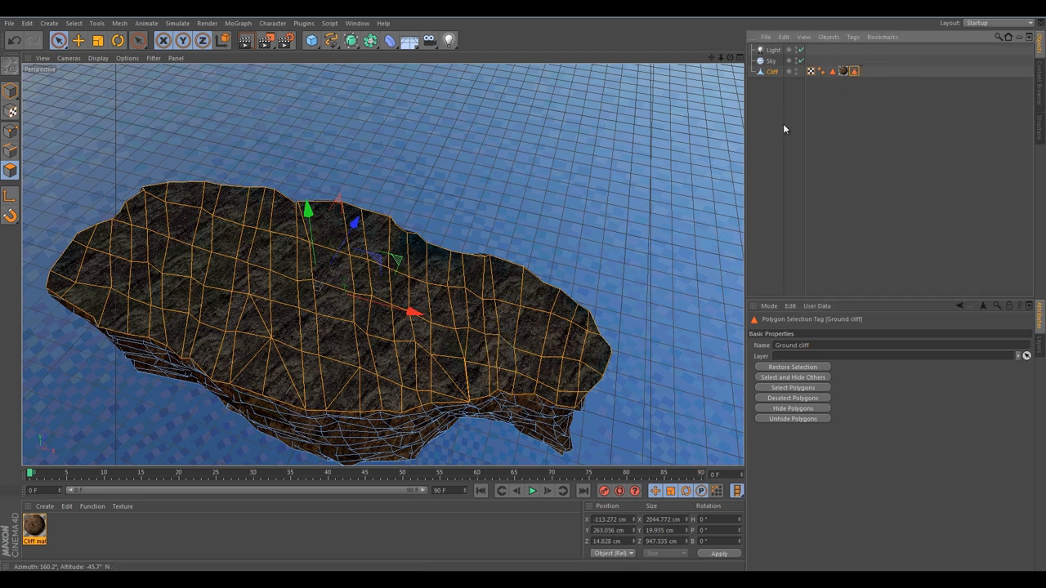
{"action": "left_click", "coordinate": [805, 106]}
{"action": "left_click", "coordinate": [855, 71]}
{"action": "left_click_drag", "start_coordinate": [601, 210], "coordinate": [605, 172], "text": "alt"}
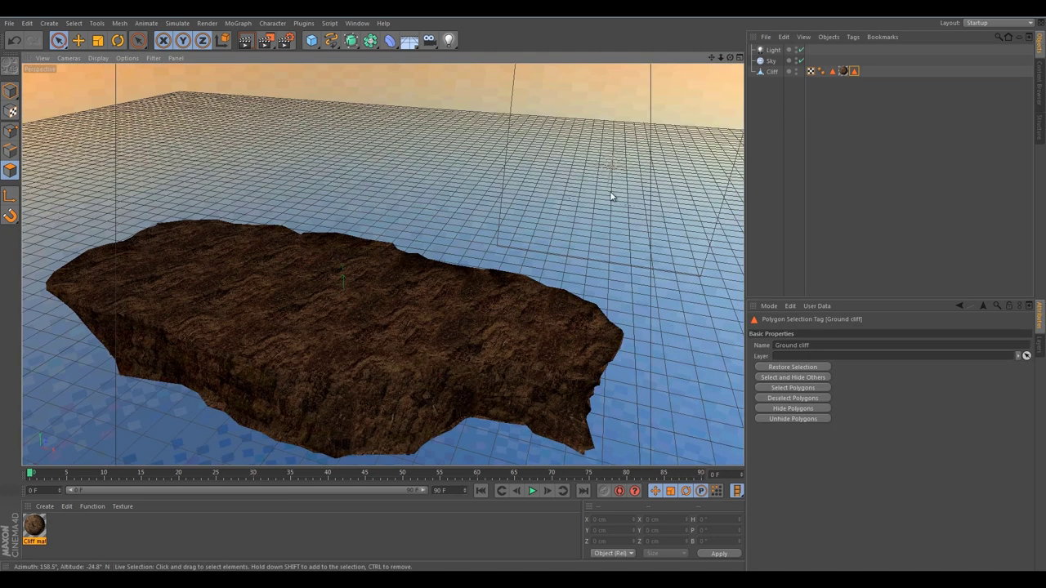
Create a new material and name it 'Ground cliff'.
{"action": "left_click", "coordinate": [791, 389]}
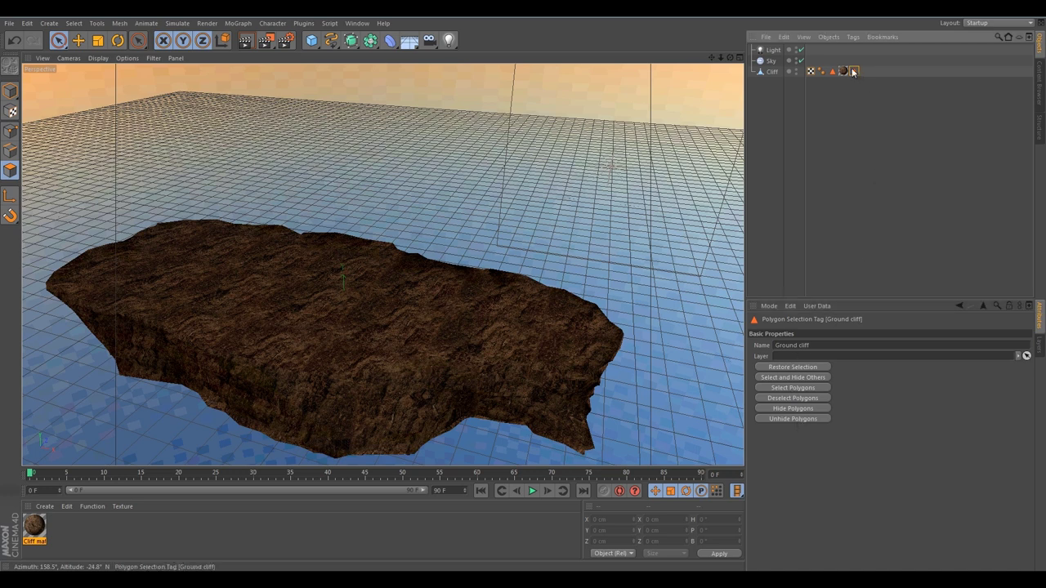
{"action": "double_click", "coordinate": [72, 532]}
{"action": "double_click", "coordinate": [34, 527]}
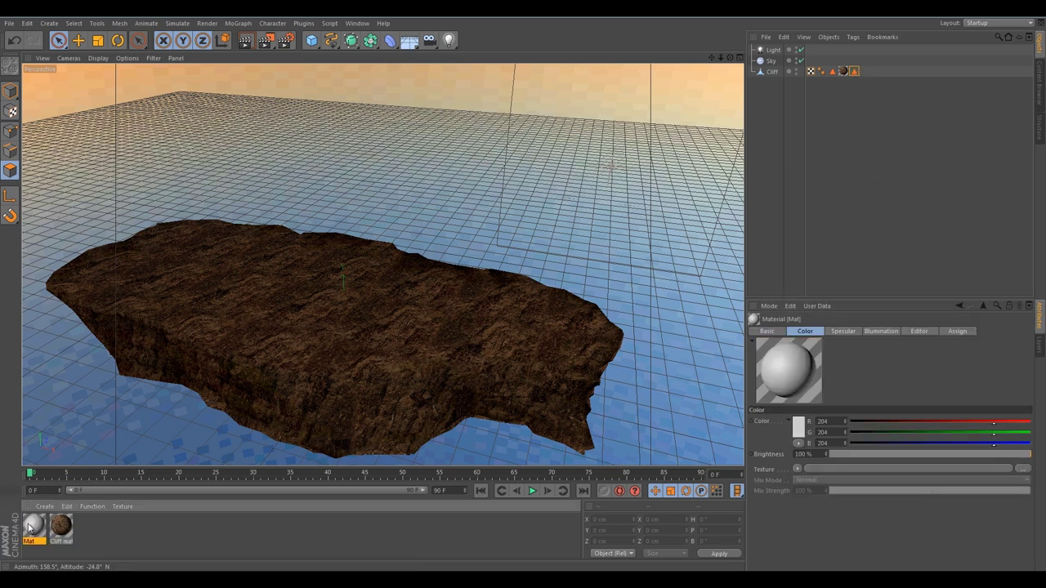
{"action": "type", "text": "Ground c"}
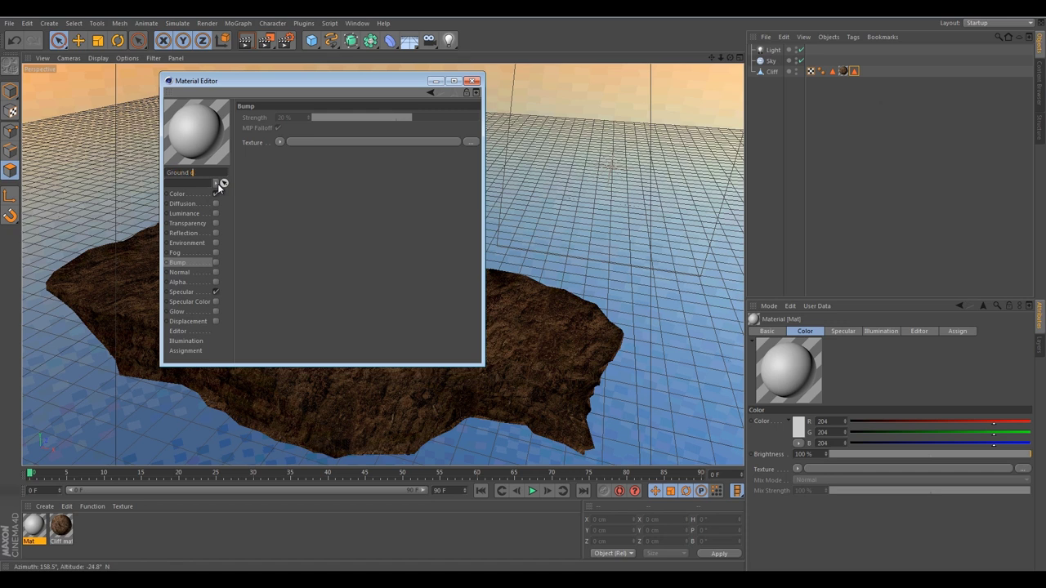
{"action": "type", "text": "liff"}
Load Dry Grass Ground Texture from the Texture folder as its colour texture, without copying it into the project.
{"action": "left_click", "coordinate": [199, 193]}
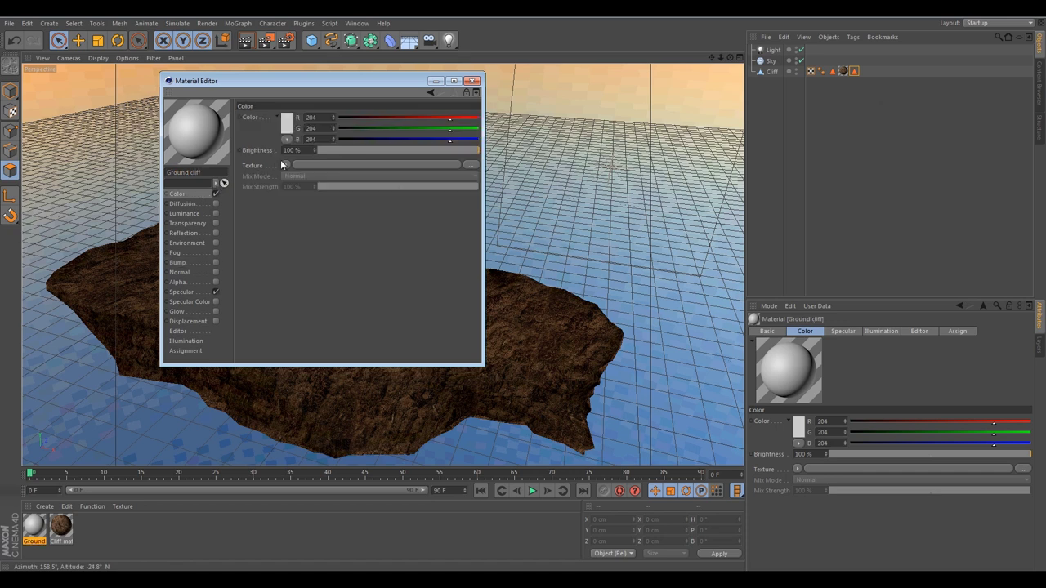
{"action": "left_click", "coordinate": [280, 164]}
{"action": "left_click", "coordinate": [300, 180]}
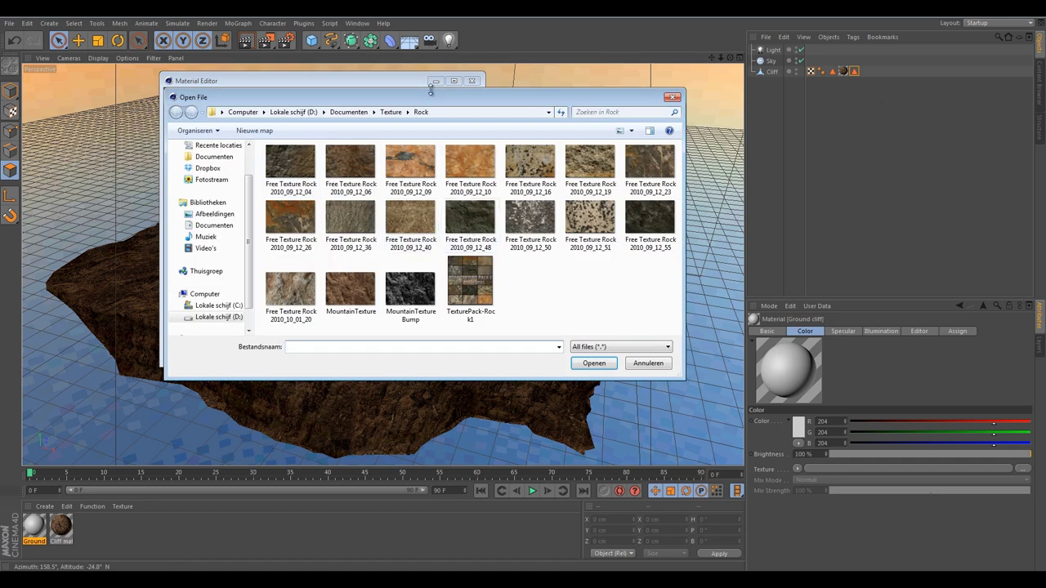
{"action": "left_click", "coordinate": [390, 112]}
{"action": "left_click", "coordinate": [399, 304]}
{"action": "scroll", "coordinate": [400, 304], "scroll_direction": "down", "scroll_amount": 5}
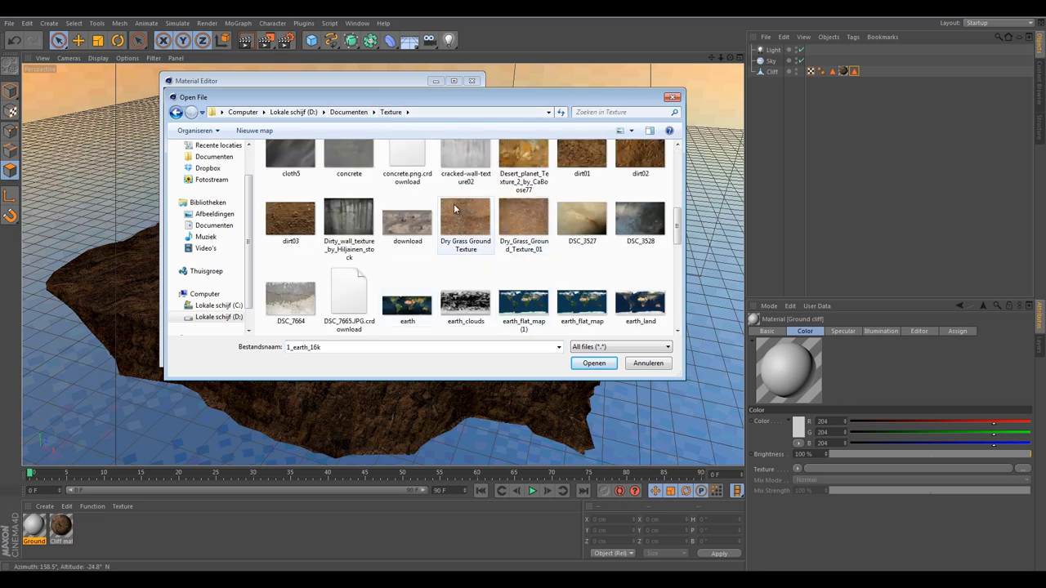
{"action": "left_click", "coordinate": [459, 216]}
{"action": "left_click", "coordinate": [594, 363]}
{"action": "left_click", "coordinate": [580, 333]}
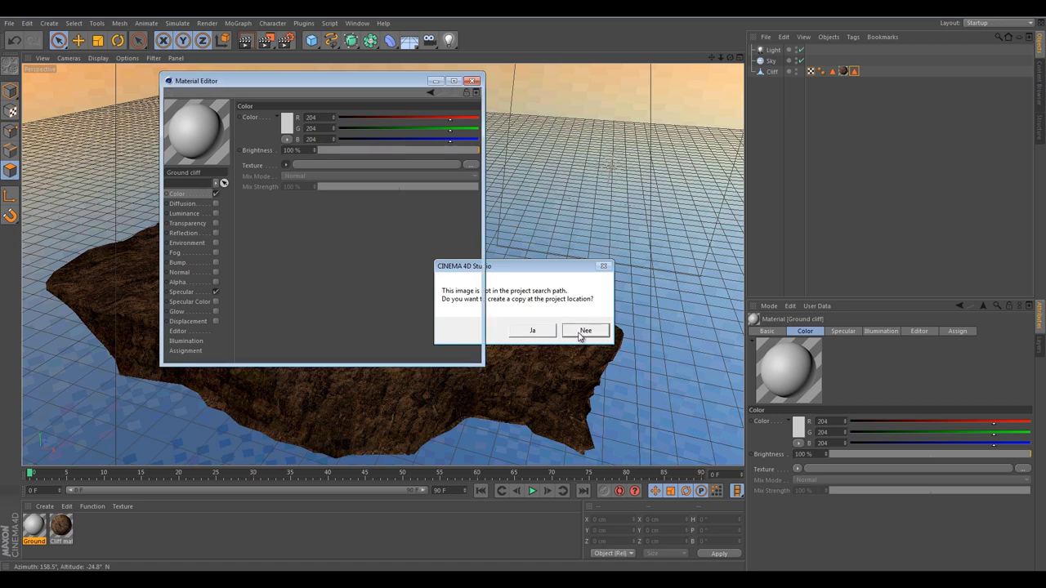
Enable Bump and paste the dry grass colour texture into it.
{"action": "left_click", "coordinate": [287, 163]}
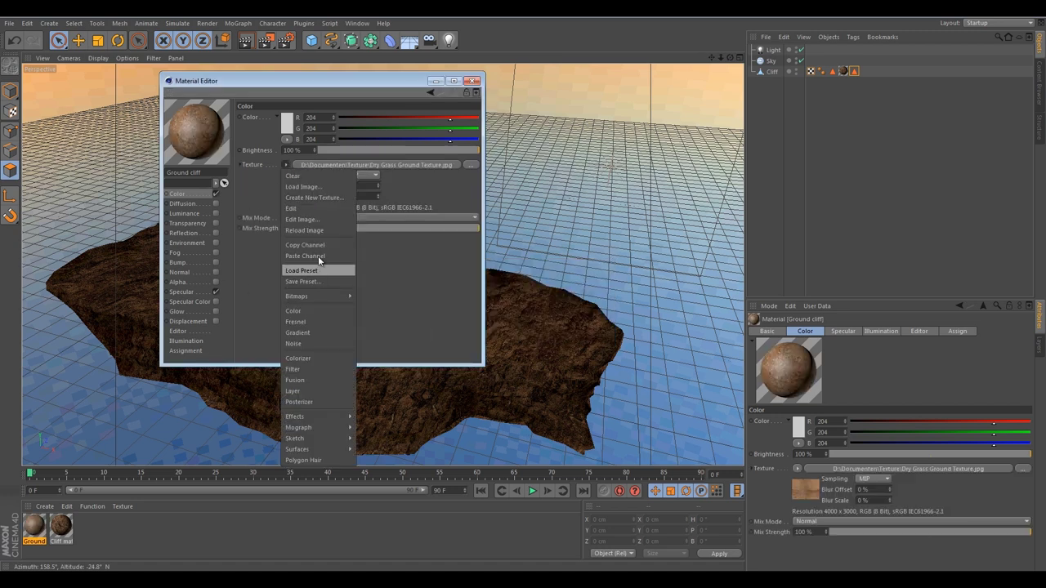
{"action": "left_click", "coordinate": [237, 249]}
{"action": "left_click", "coordinate": [215, 261]}
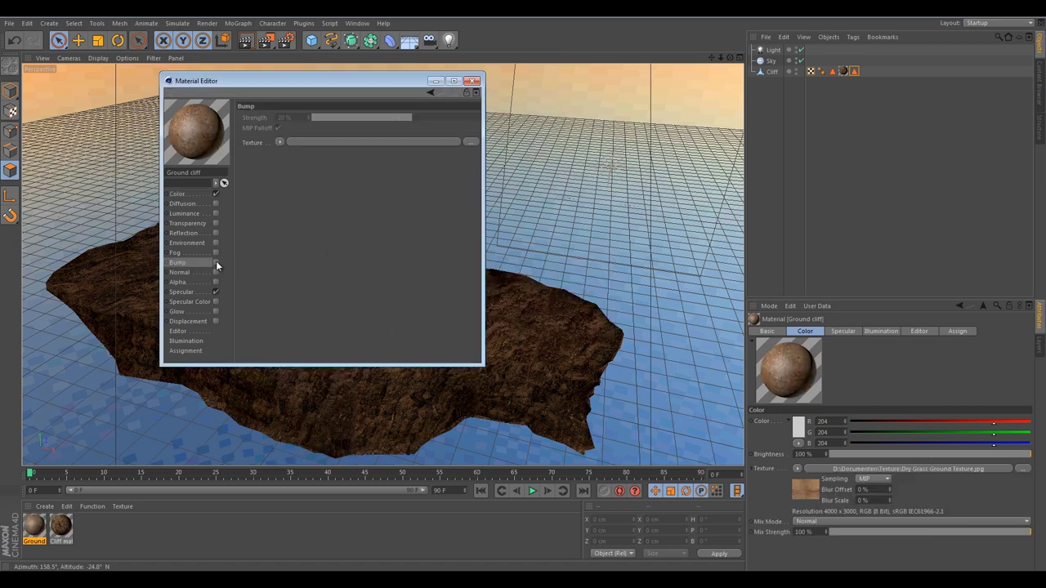
{"action": "left_click", "coordinate": [279, 142]}
{"action": "left_click", "coordinate": [291, 191]}
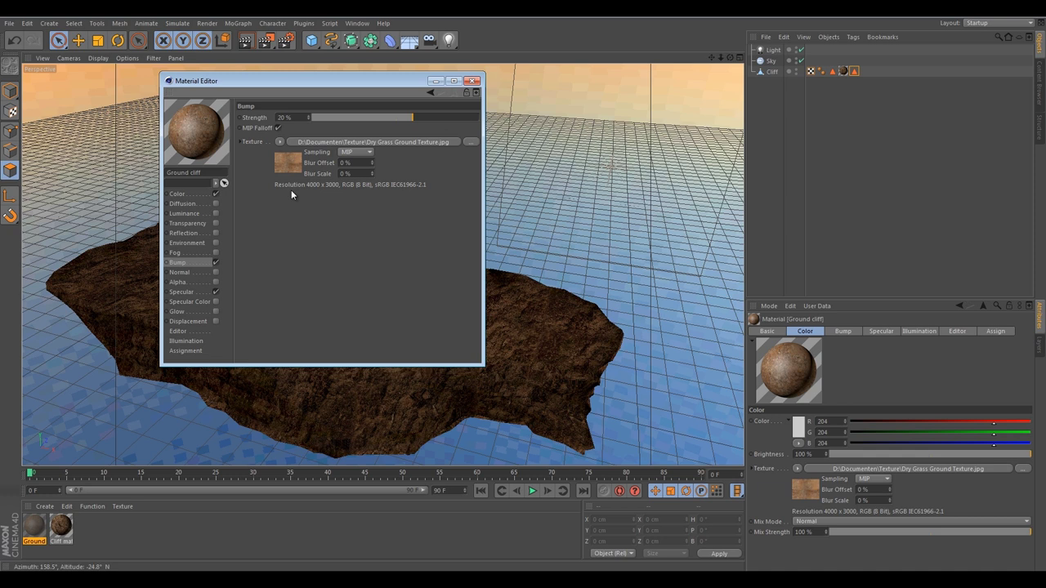
Wrap the bump in a Filter (Saturation -100%, Contrast 56%, Low Clip 26%) and disable Specular.
{"action": "left_click", "coordinate": [280, 142]}
{"action": "left_click", "coordinate": [310, 346]}
{"action": "left_click", "coordinate": [335, 141]}
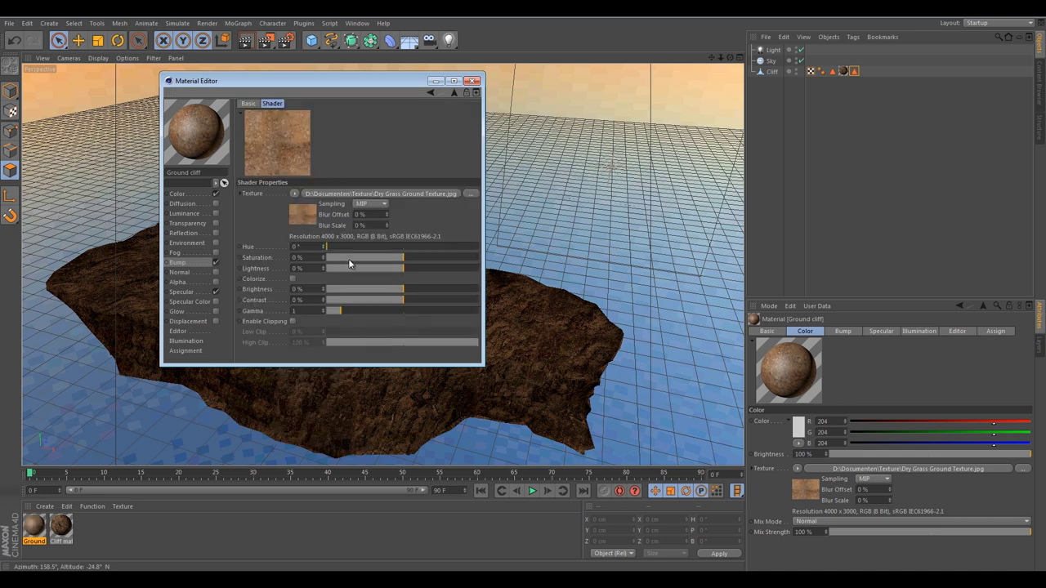
{"action": "left_click_drag", "start_coordinate": [348, 258], "coordinate": [325, 258]}
{"action": "left_click_drag", "start_coordinate": [425, 300], "coordinate": [447, 300]}
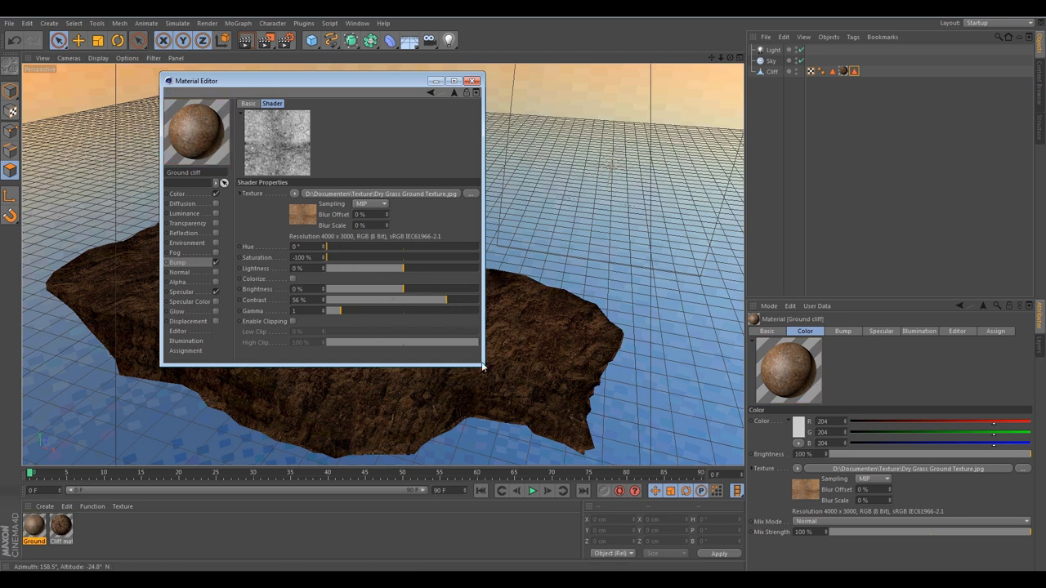
{"action": "left_click", "coordinate": [293, 321]}
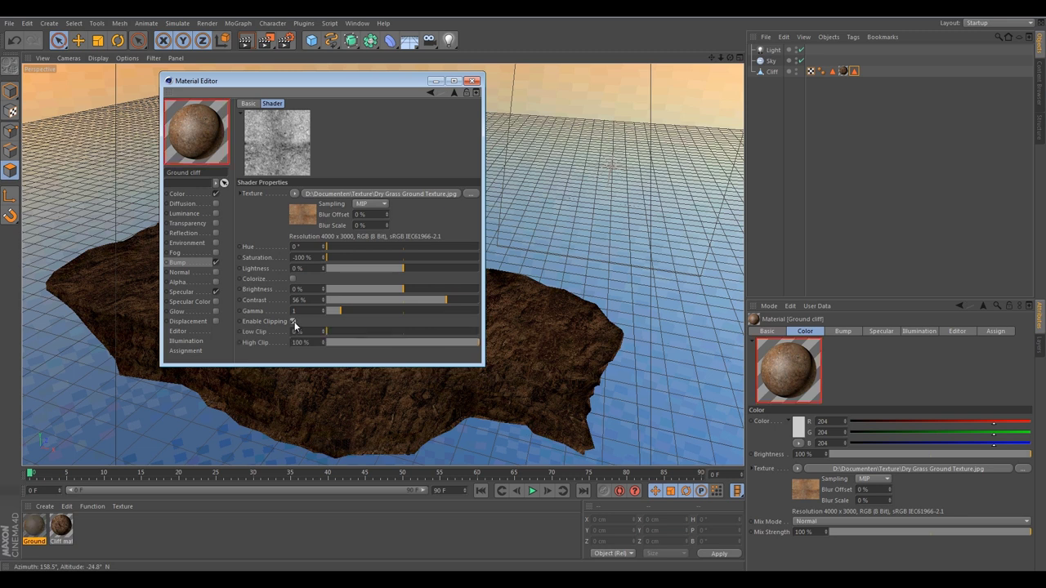
{"action": "left_click_drag", "start_coordinate": [339, 332], "coordinate": [366, 335]}
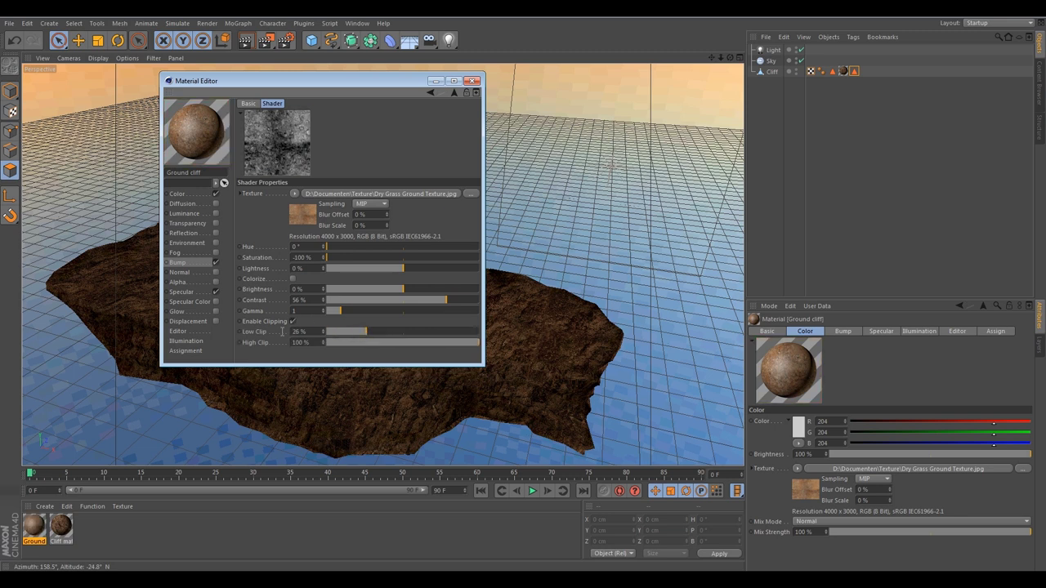
{"action": "left_click", "coordinate": [194, 294]}
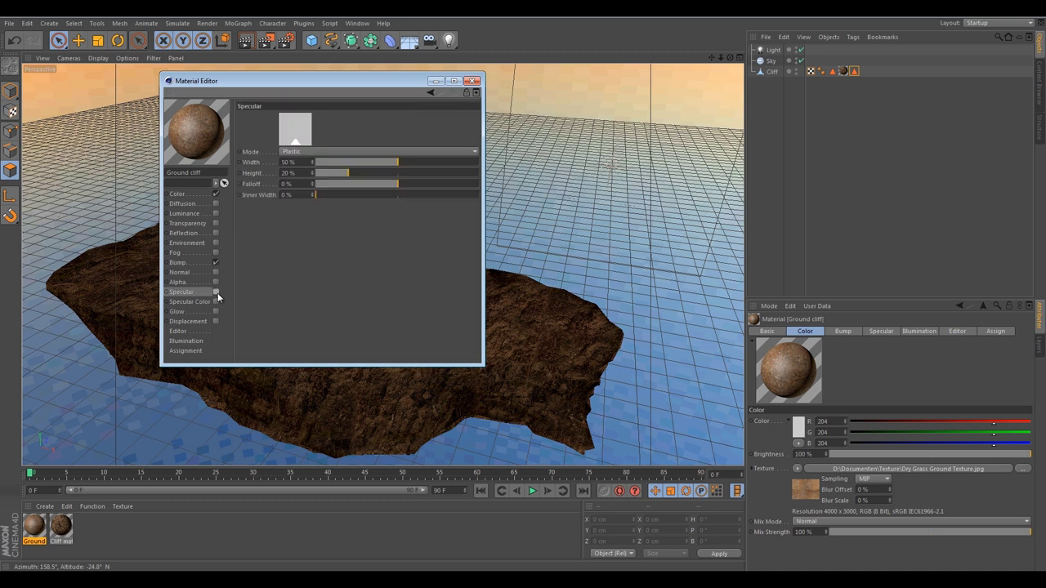
{"action": "left_click", "coordinate": [216, 292]}
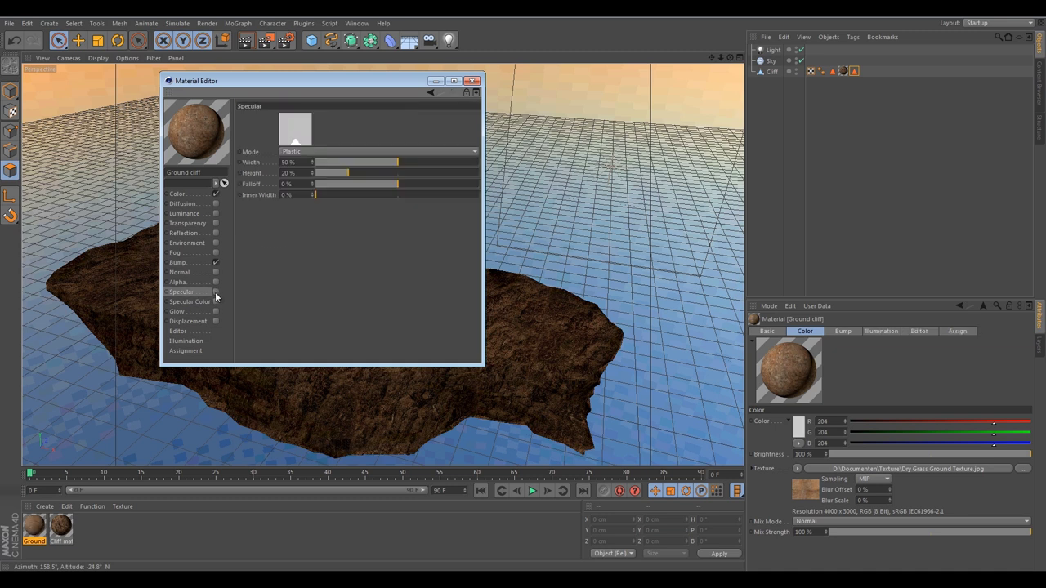
Apply the Ground material to the Cliff with Cubic projection, limited to the Ground cliff selection.
{"action": "left_click", "coordinate": [472, 81]}
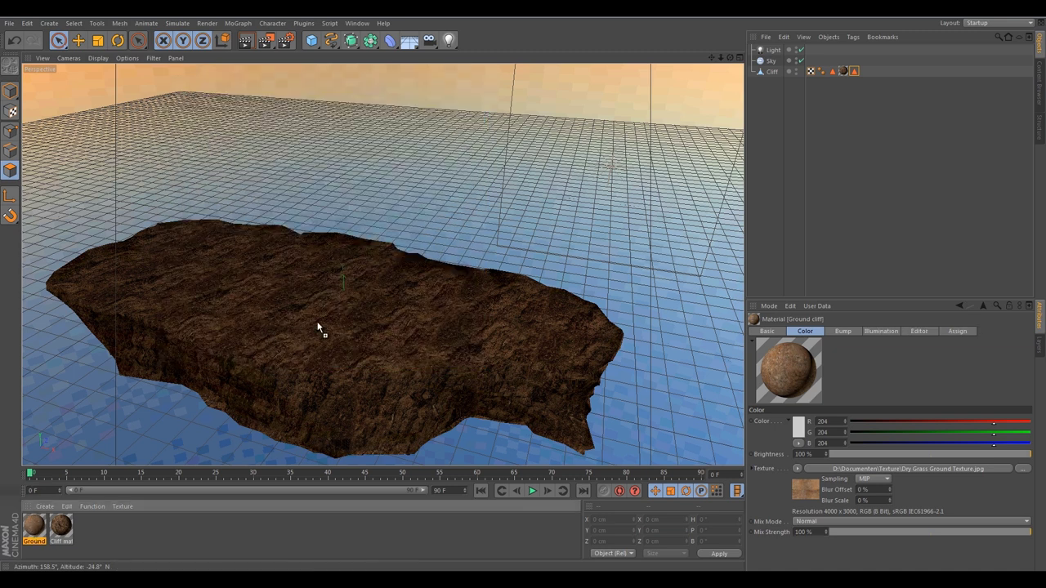
{"action": "left_click_drag", "start_coordinate": [319, 329], "coordinate": [317, 331]}
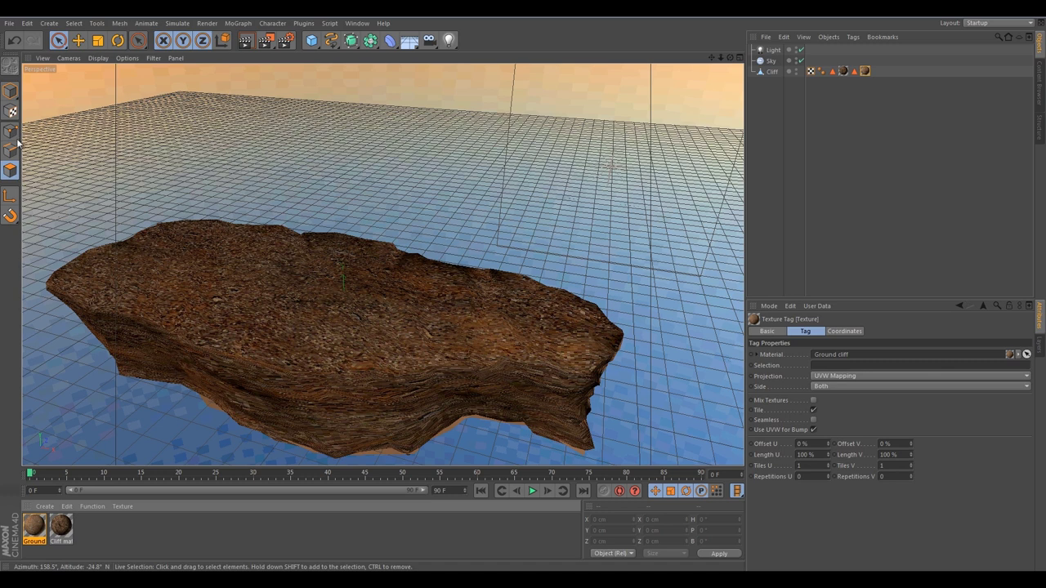
{"action": "left_click", "coordinate": [819, 376]}
{"action": "left_click", "coordinate": [827, 416]}
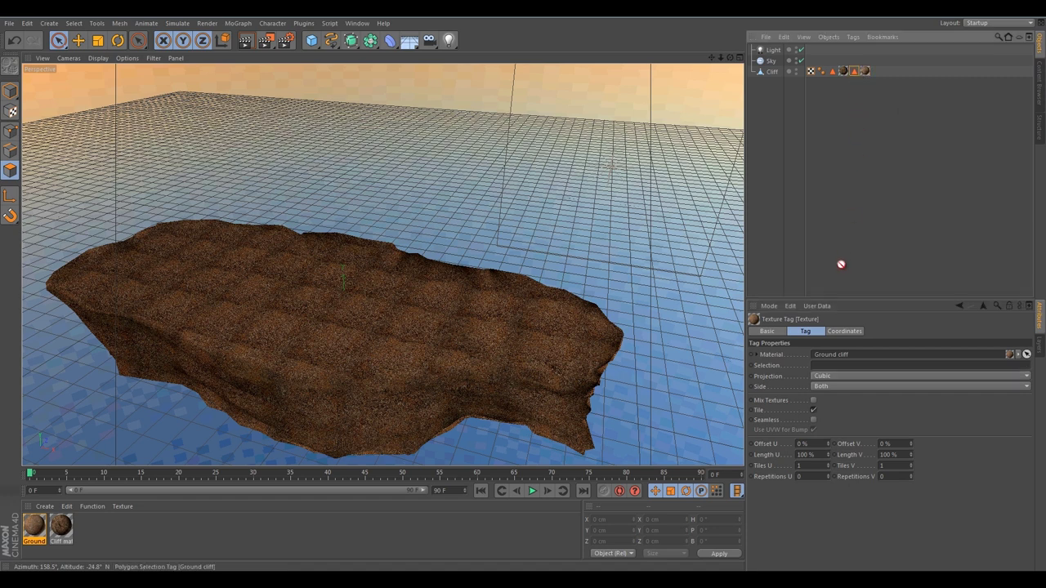
{"action": "left_click_drag", "start_coordinate": [841, 264], "coordinate": [827, 369]}
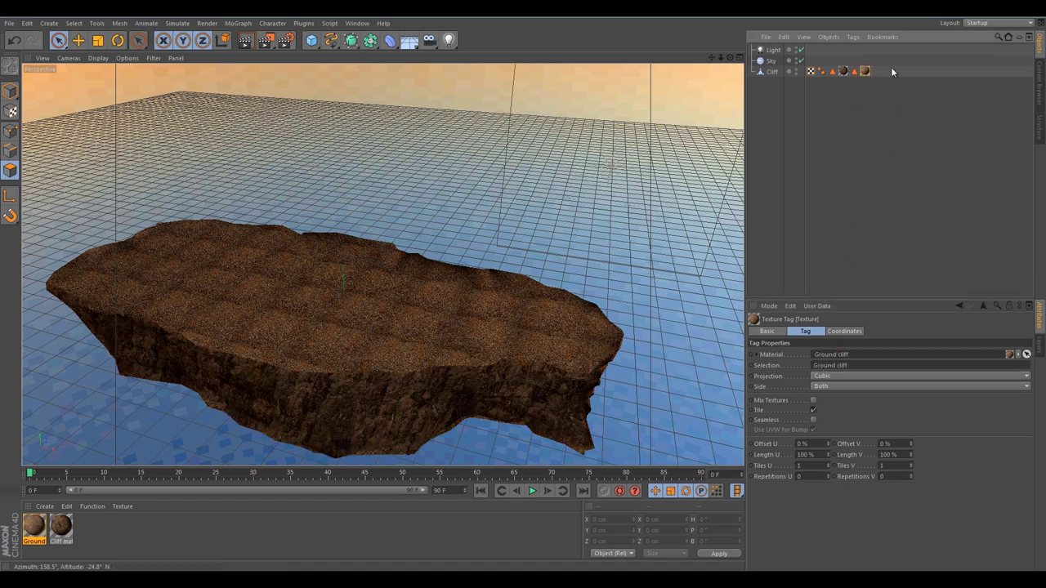
{"action": "left_click", "coordinate": [865, 71]}
Set the texture's Length U and V to 200%.
{"action": "left_click_drag", "start_coordinate": [575, 384], "coordinate": [546, 393], "text": "alt"}
{"action": "left_click", "coordinate": [806, 455]}
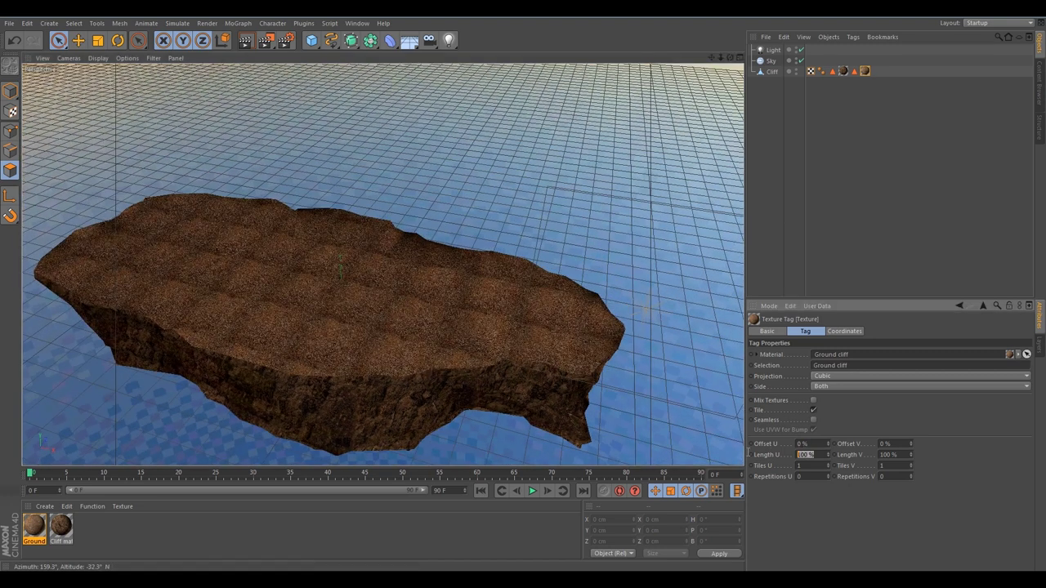
{"action": "type", "text": "200"}
{"action": "key", "text": "Tab"}
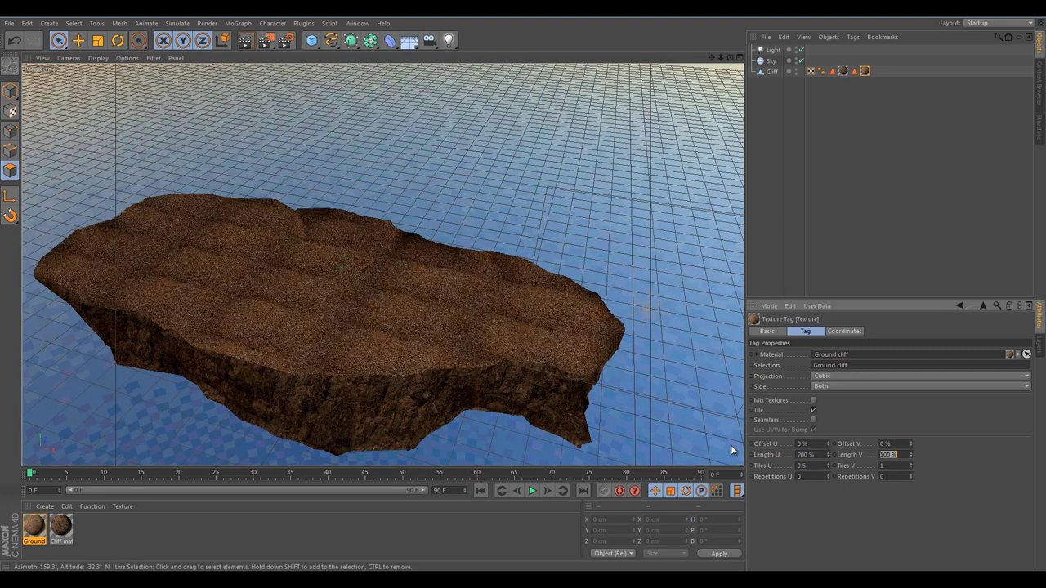
{"action": "type", "text": "200"}
{"action": "key", "text": "Return"}
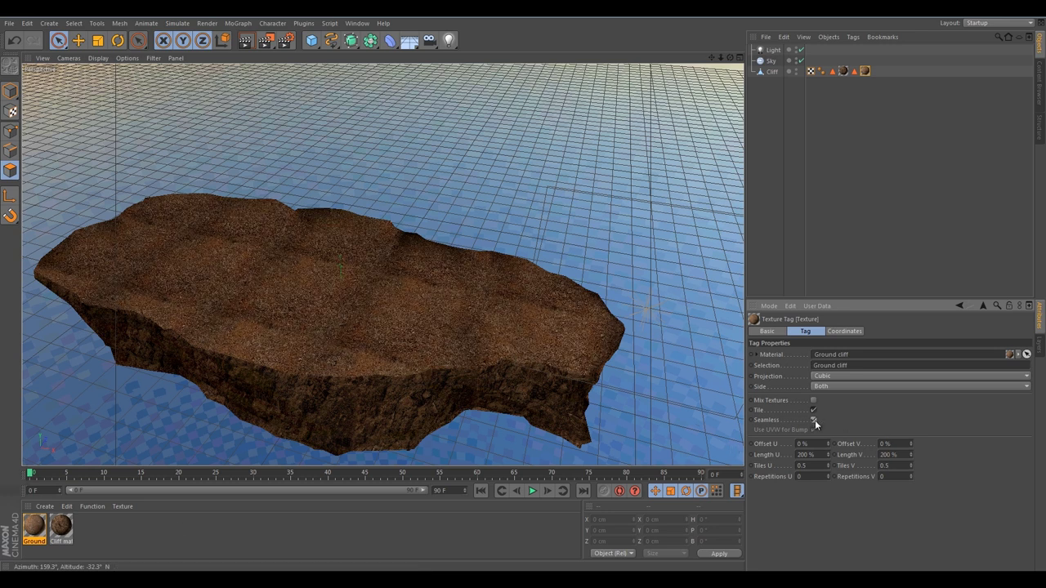
{"action": "left_click_drag", "start_coordinate": [478, 411], "coordinate": [476, 381], "text": "alt"}
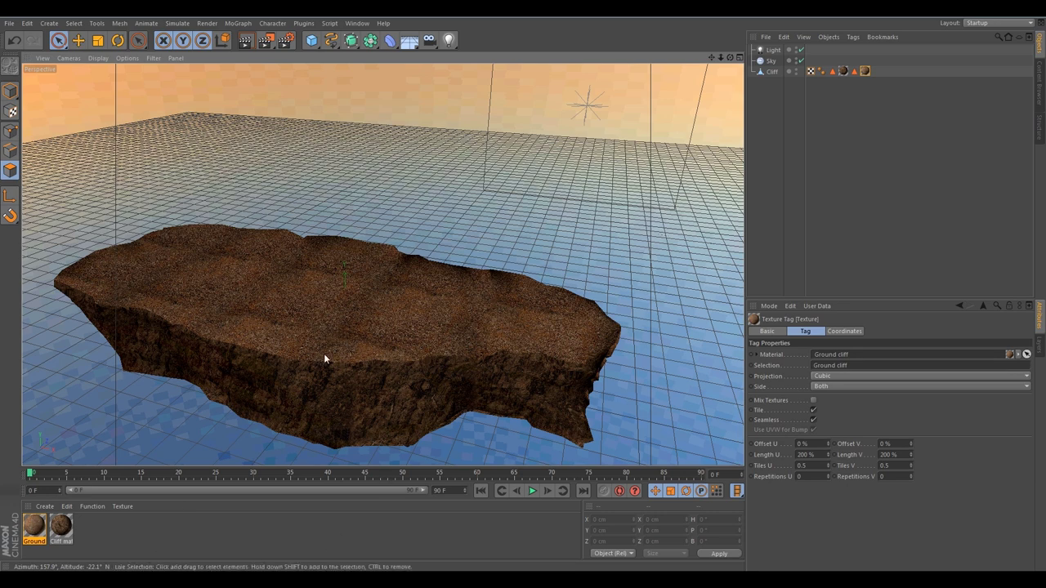
Stretch the Cliff to 472 cm tall, lower it to Y -135.77 cm, and render a preview.
{"action": "left_click_drag", "start_coordinate": [454, 398], "coordinate": [574, 289], "text": "alt"}
{"action": "left_click", "coordinate": [772, 71]}
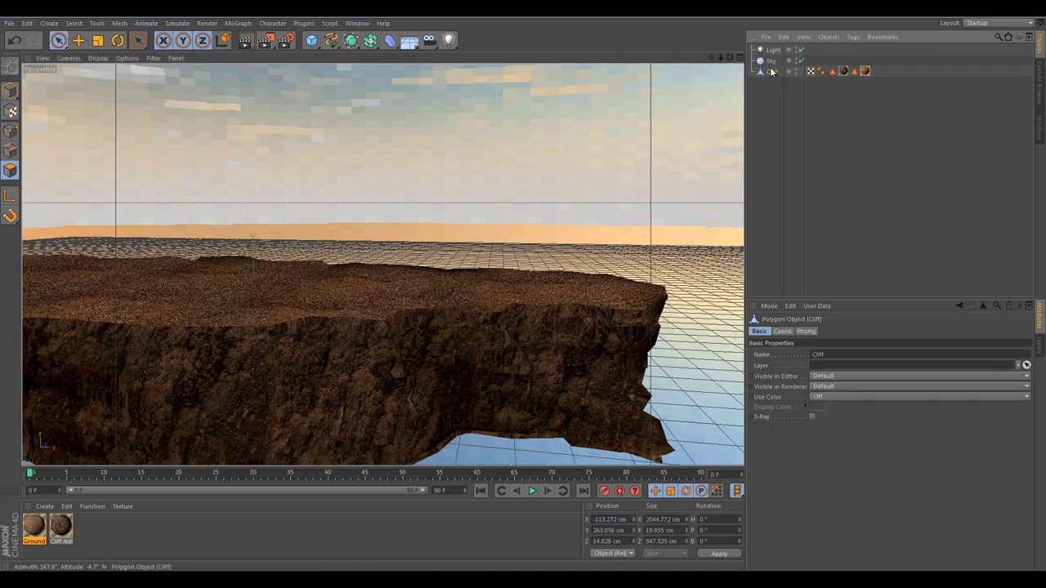
{"action": "left_click", "coordinate": [9, 90]}
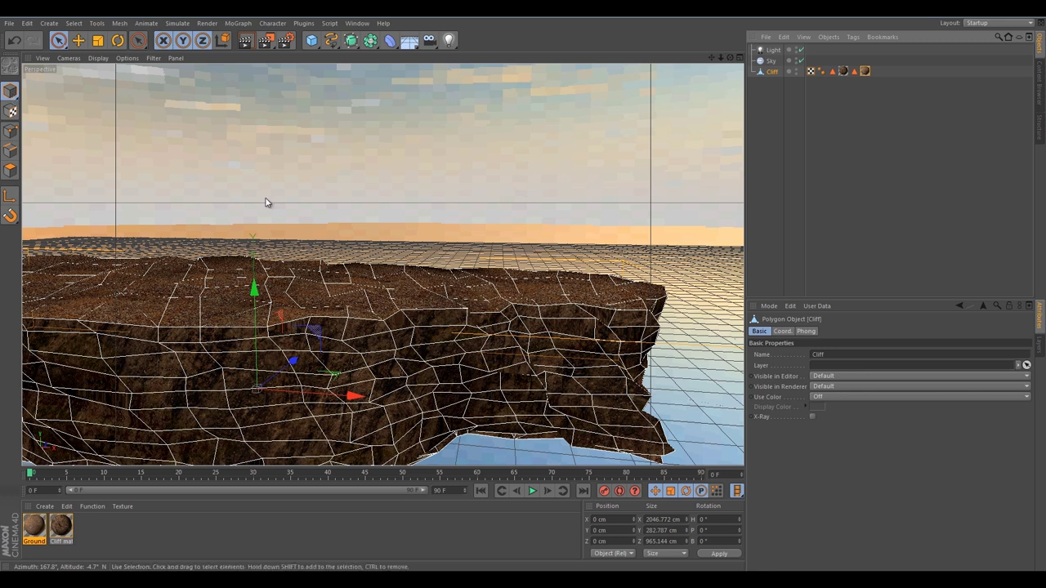
{"action": "key", "text": "t"}
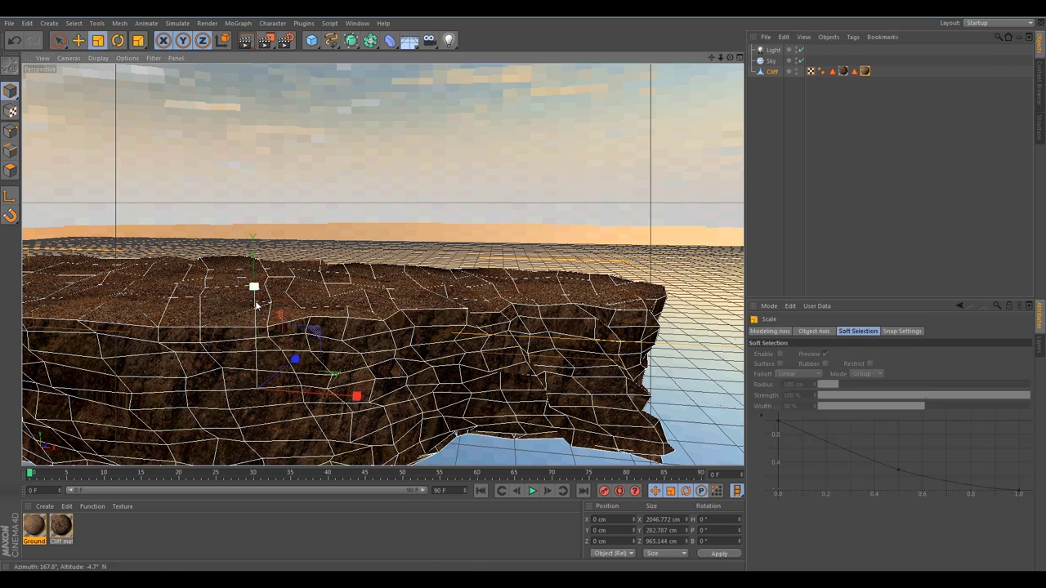
{"action": "left_click_drag", "start_coordinate": [254, 286], "coordinate": [256, 343]}
{"action": "key", "text": "e"}
{"action": "key", "text": "t"}
{"action": "key", "text": "e"}
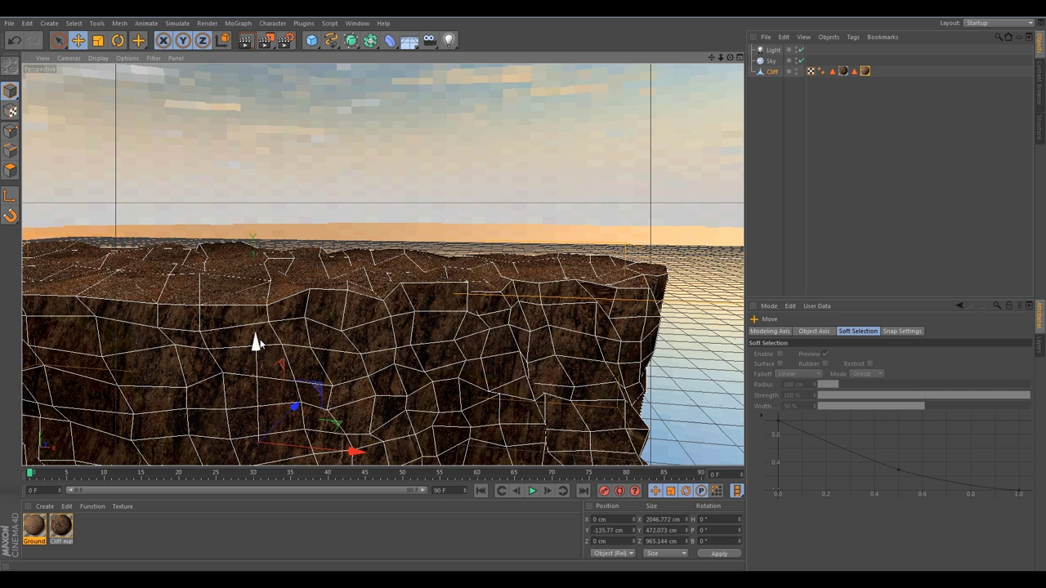
{"action": "key", "text": "ctrl+r"}
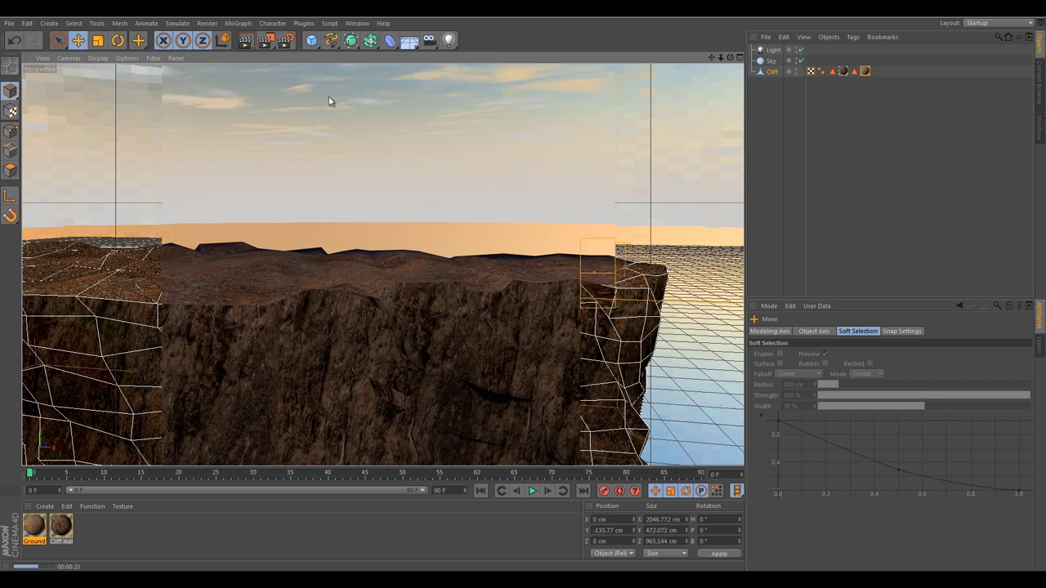
Add a Landscape object, widen it across the cliff, shift it left and raise it into tall hills.
{"action": "left_click", "coordinate": [312, 40]}
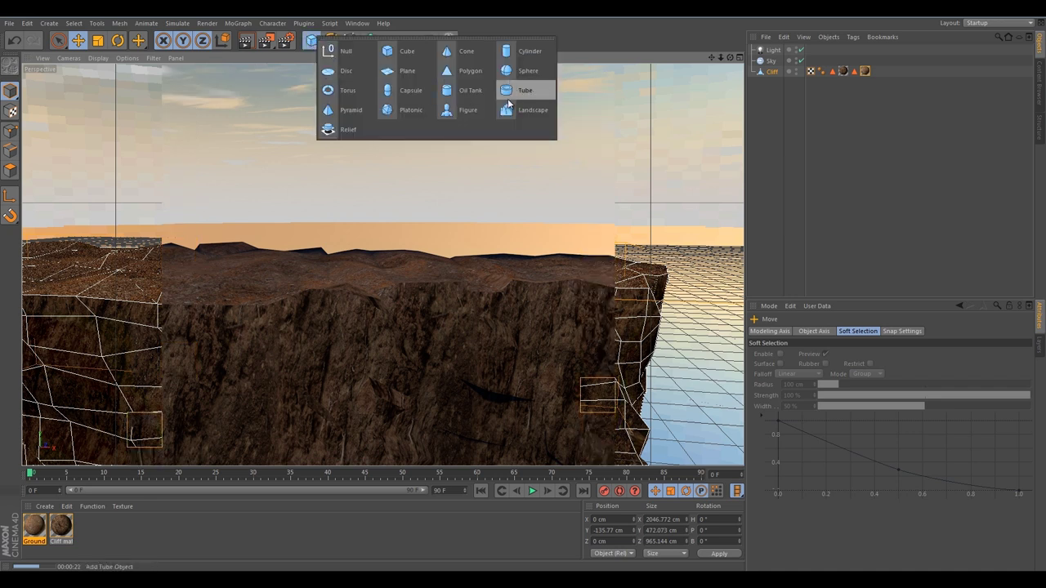
{"action": "left_click", "coordinate": [534, 111]}
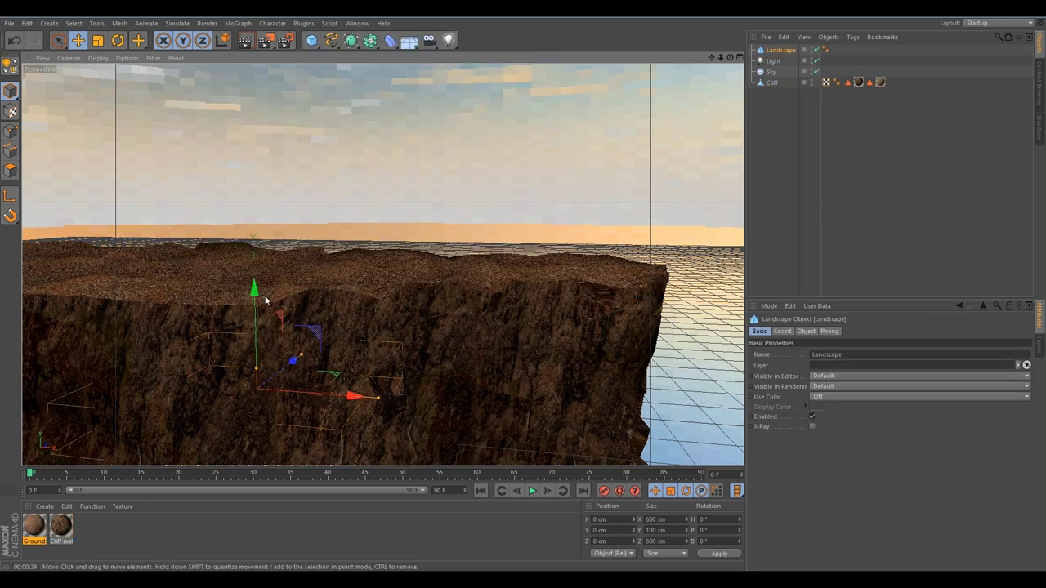
{"action": "left_click_drag", "start_coordinate": [256, 276], "coordinate": [356, 217]}
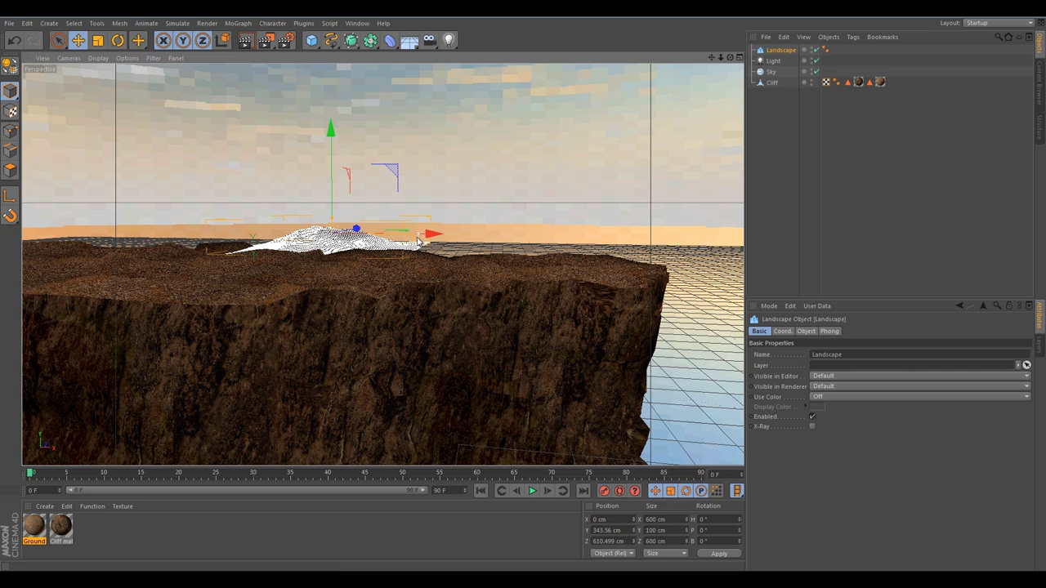
{"action": "left_click_drag", "start_coordinate": [426, 237], "coordinate": [524, 292]}
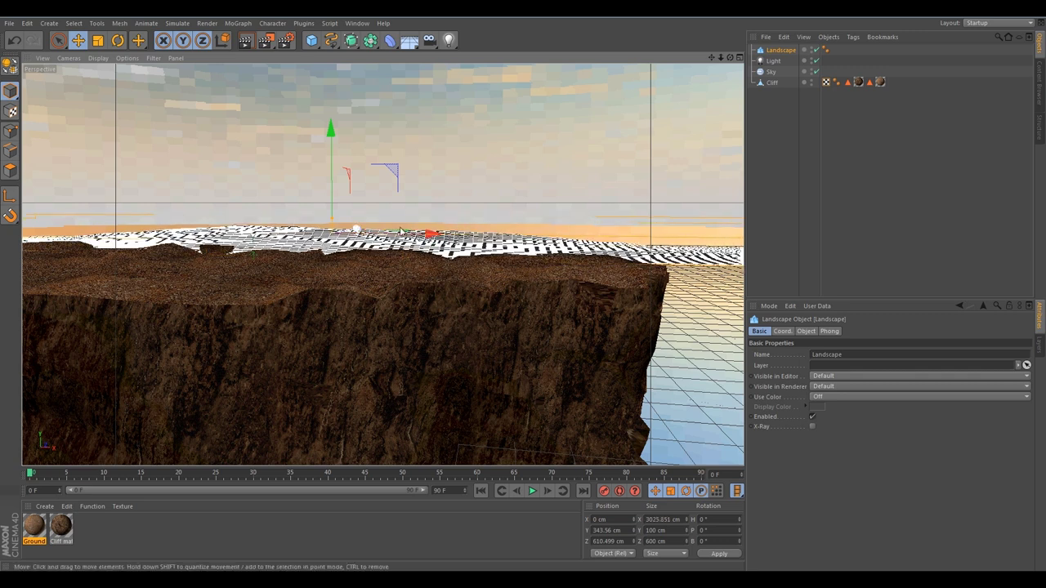
{"action": "left_click_drag", "start_coordinate": [429, 234], "coordinate": [272, 237]}
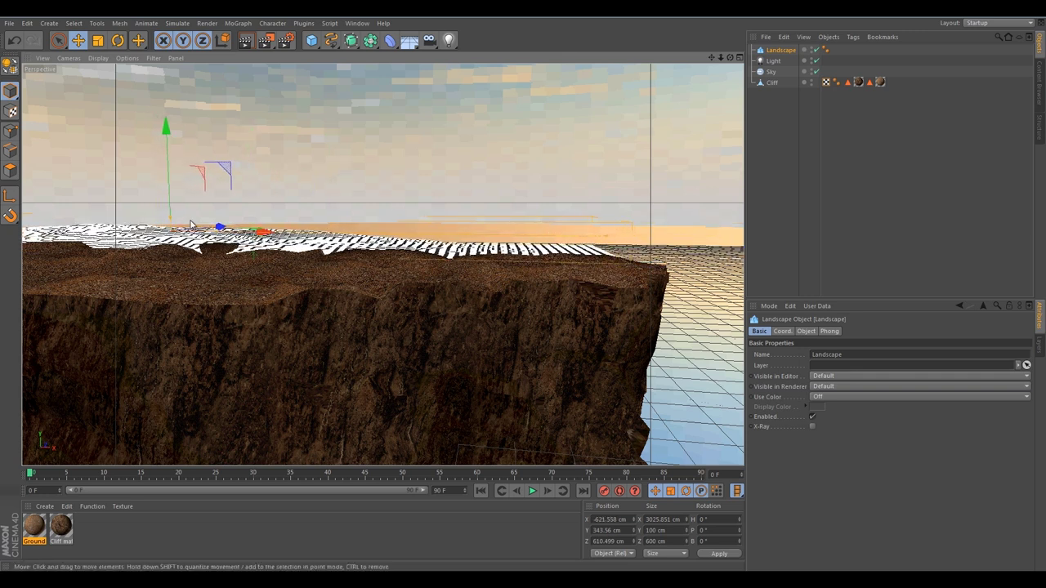
{"action": "left_click_drag", "start_coordinate": [174, 219], "coordinate": [166, 143]}
Move Landscape.1 right, stretch it taller, and lift it higher behind the cliff.
{"action": "left_click_drag", "start_coordinate": [262, 222], "coordinate": [347, 223]}
{"action": "key", "text": "t"}
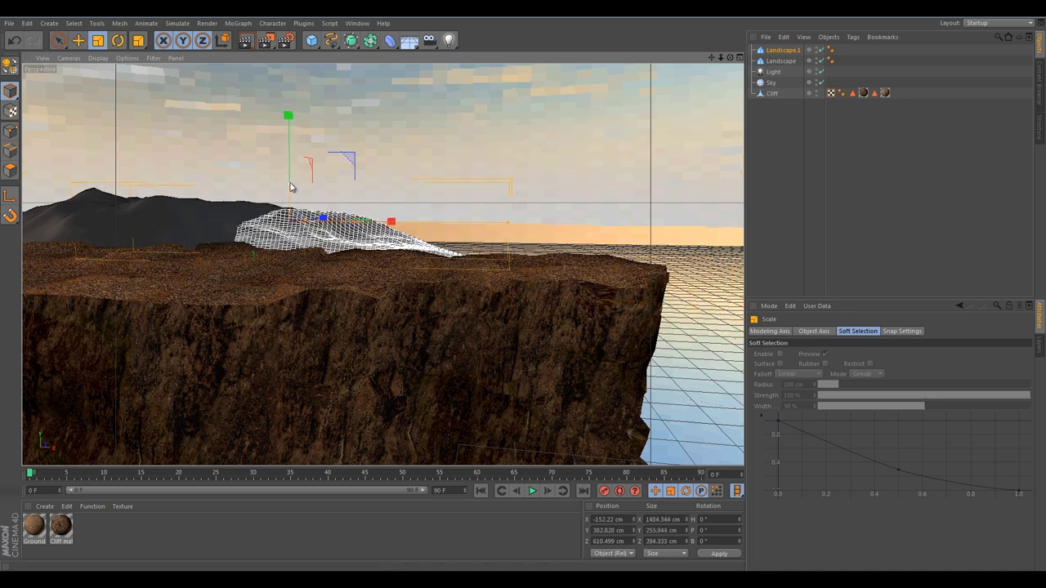
{"action": "left_click_drag", "start_coordinate": [290, 187], "coordinate": [290, 166]}
{"action": "key", "text": "e"}
{"action": "left_click_drag", "start_coordinate": [289, 115], "coordinate": [289, 97]}
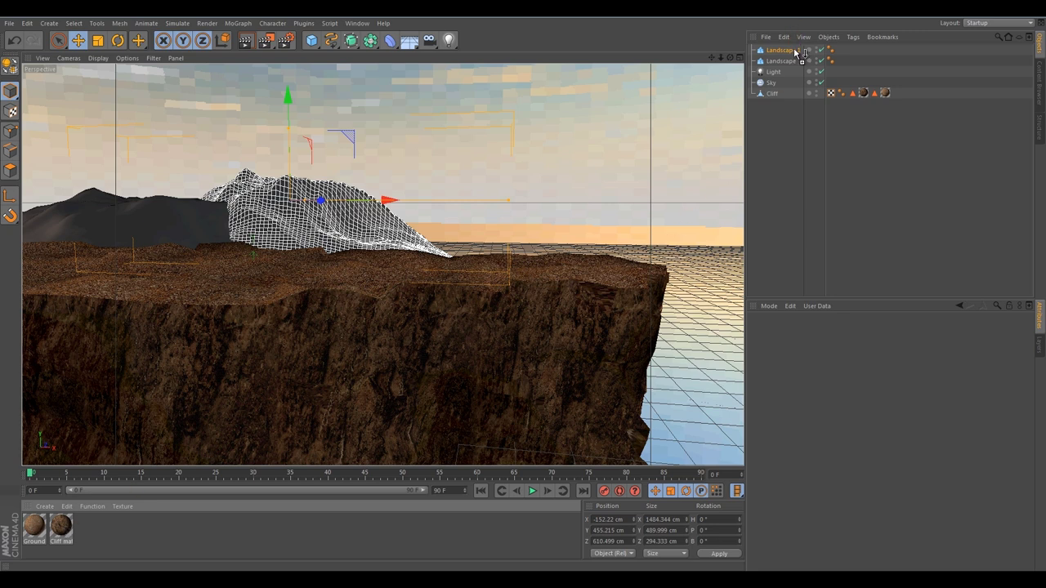
Give Landscape.1 the Cliff material with Cubic projection and copy that tag onto Landscape.
{"action": "left_click_drag", "start_coordinate": [797, 52], "coordinate": [797, 51]}
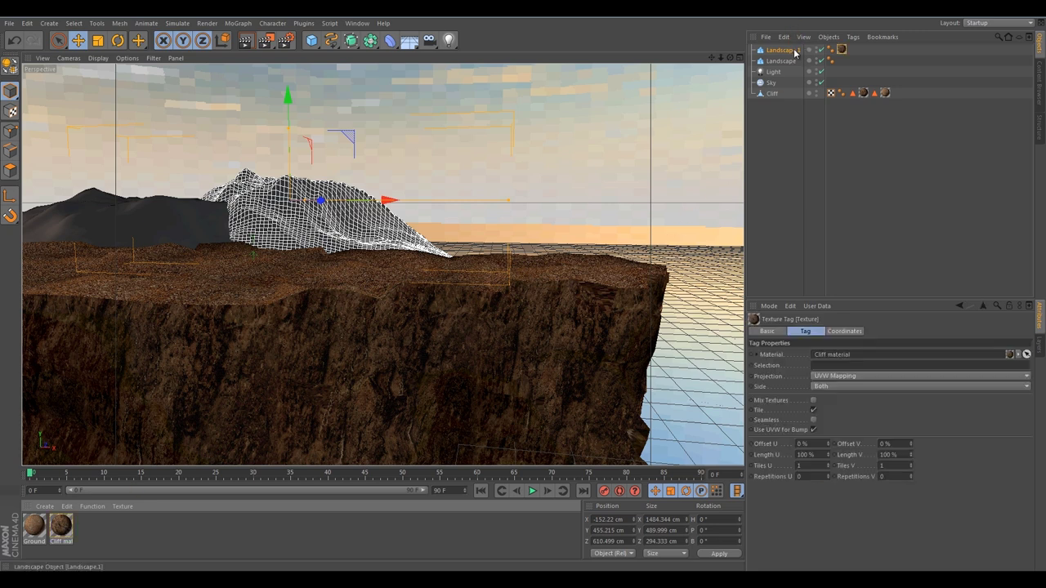
{"action": "left_click", "coordinate": [831, 379]}
{"action": "left_click", "coordinate": [813, 421]}
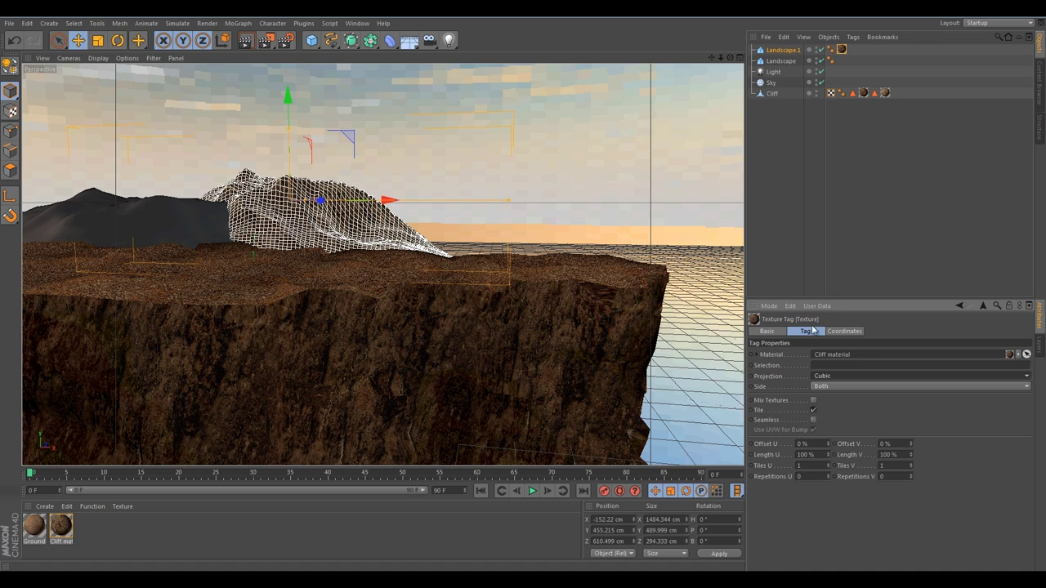
{"action": "left_click_drag", "start_coordinate": [842, 51], "coordinate": [833, 63], "text": "ctrl"}
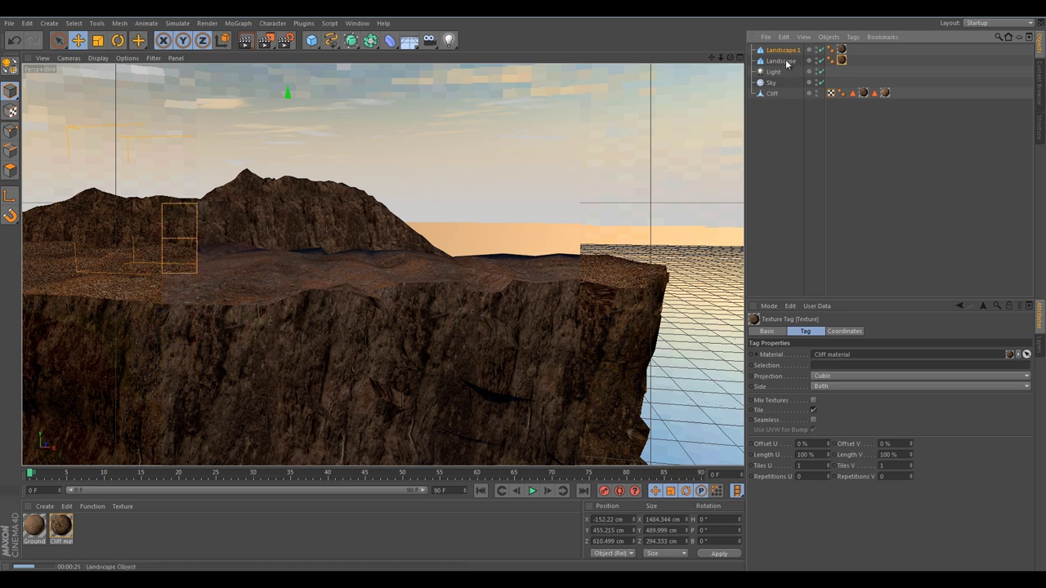
Set the Physical Sky's Horizon Start to -20° for a bluer, cloudier backdrop.
{"action": "left_click", "coordinate": [771, 82]}
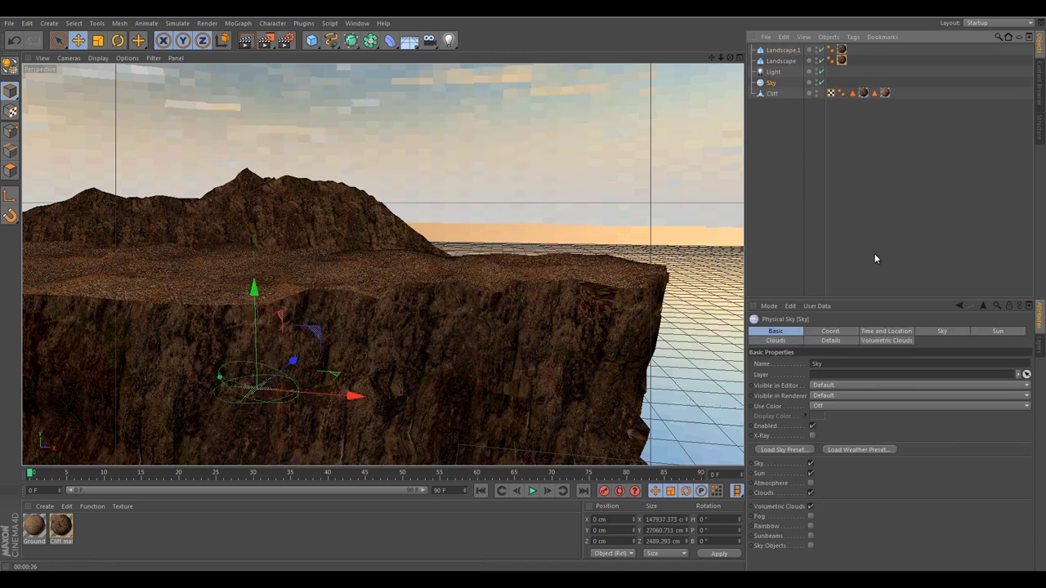
{"action": "left_click", "coordinate": [944, 331]}
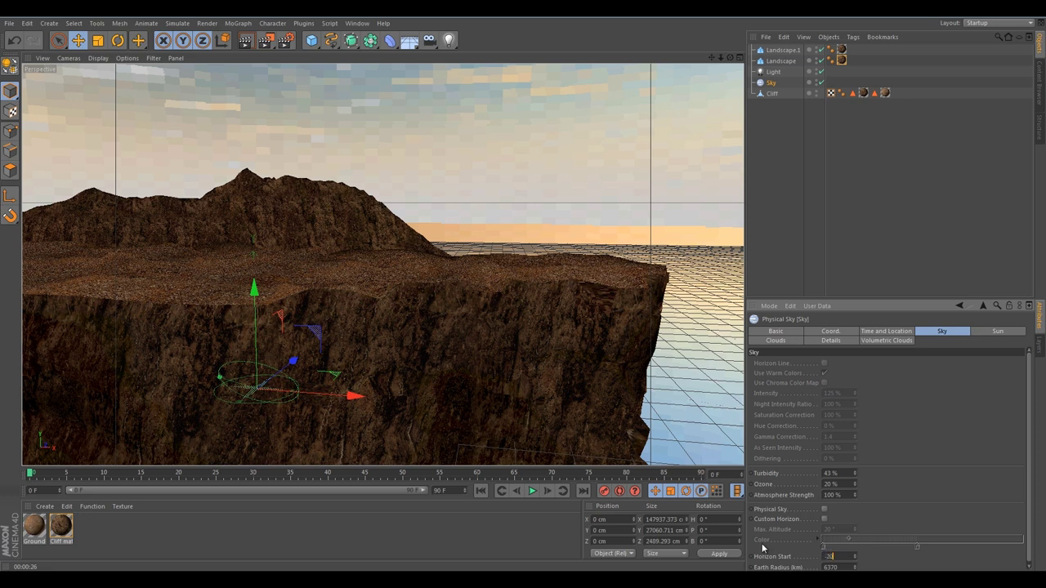
{"action": "key", "text": "Return"}
{"action": "left_click_drag", "start_coordinate": [569, 404], "coordinate": [528, 340], "text": "alt"}
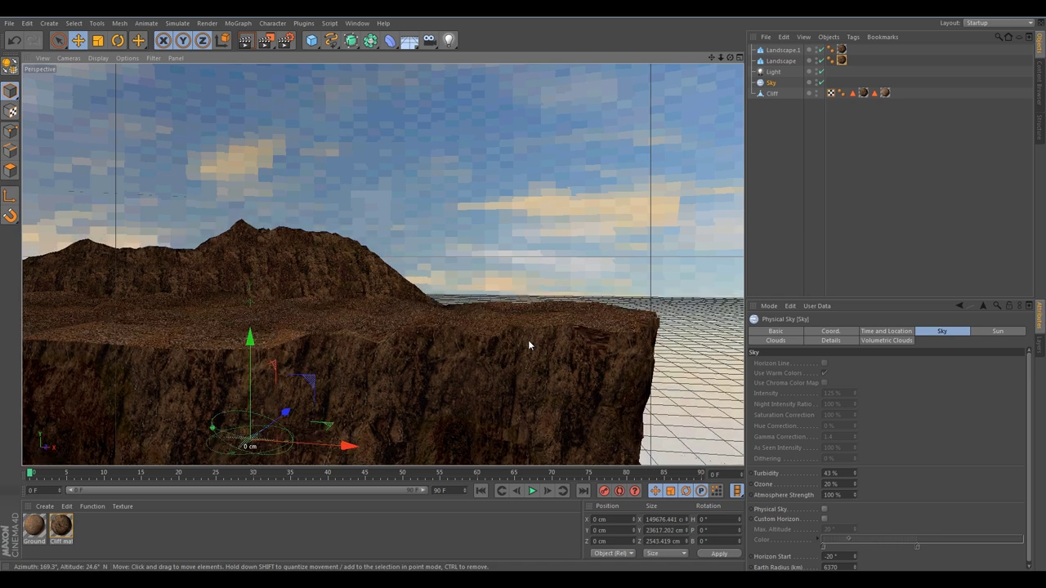
Duplicate the Landscape as Landscape.2, then shrink, narrow and flatten it into a low mound.
{"action": "left_click_drag", "start_coordinate": [774, 61], "coordinate": [776, 48], "text": "ctrl"}
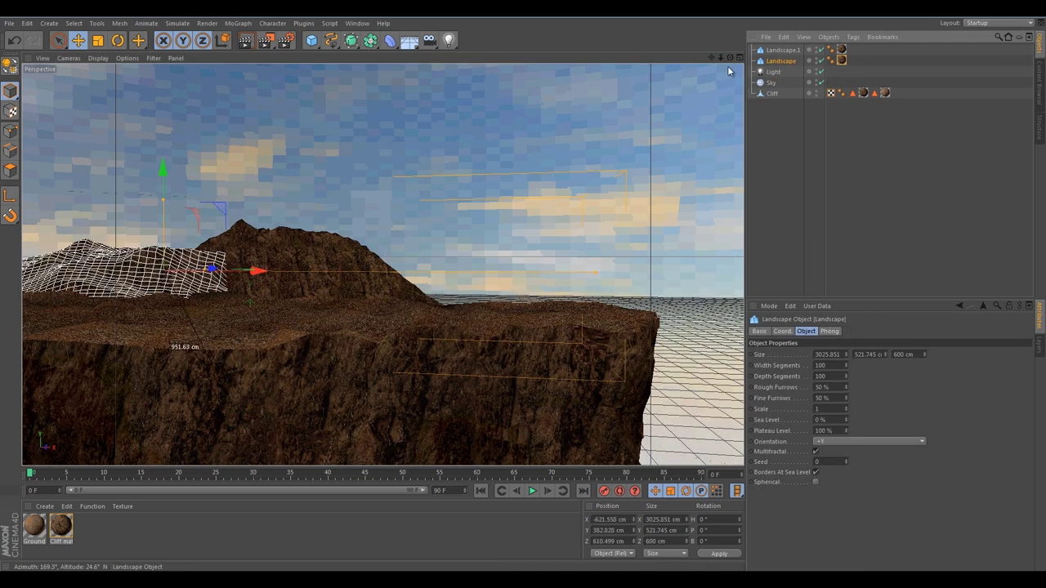
{"action": "left_click_drag", "start_coordinate": [211, 270], "coordinate": [85, 317]}
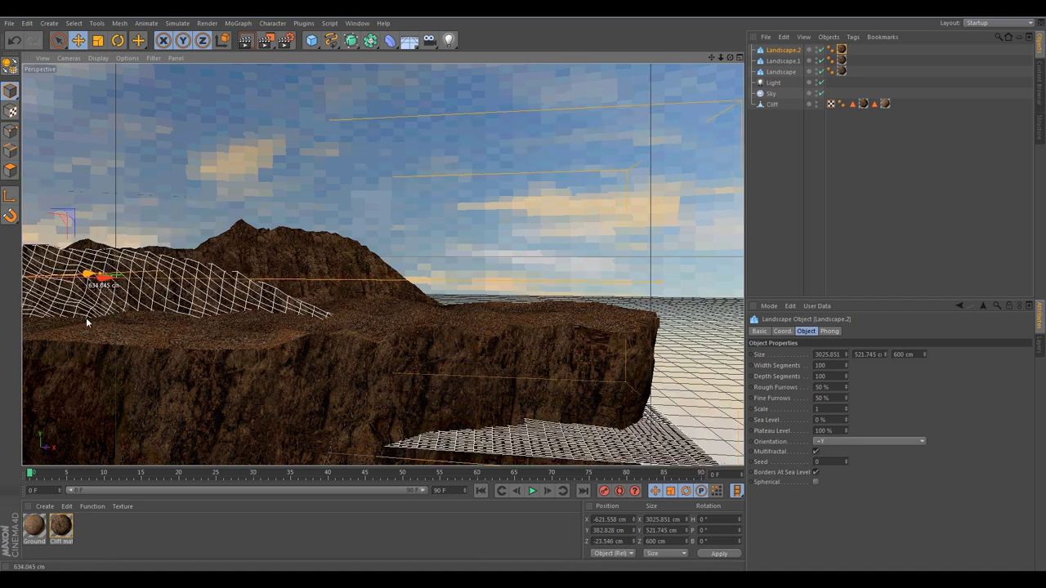
{"action": "key", "text": "t"}
{"action": "left_click_drag", "start_coordinate": [313, 257], "coordinate": [55, 279]}
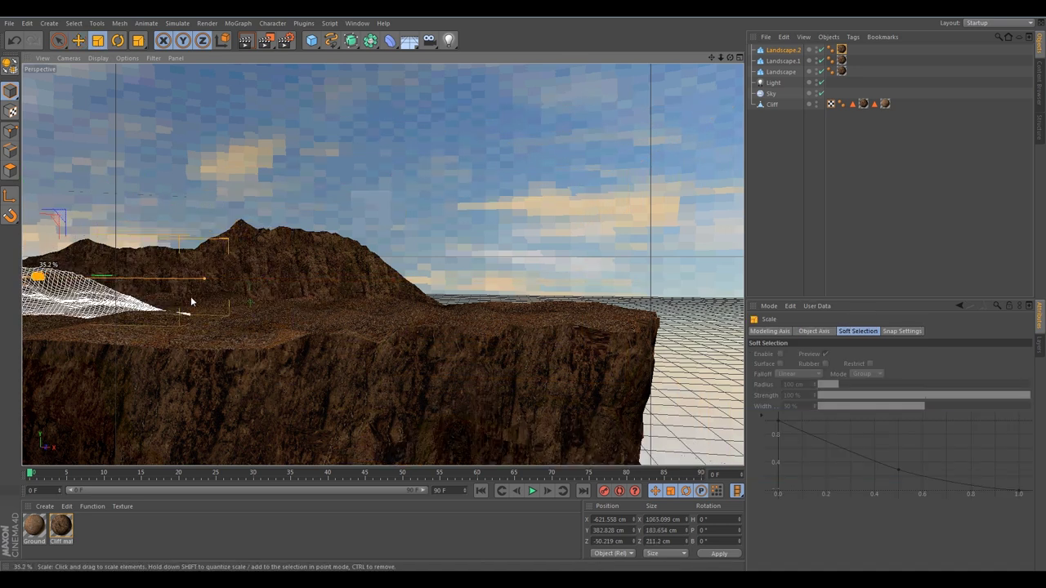
{"action": "key", "text": "e"}
{"action": "left_click_drag", "start_coordinate": [222, 289], "coordinate": [310, 309]}
{"action": "left_click_drag", "start_coordinate": [202, 281], "coordinate": [127, 335]}
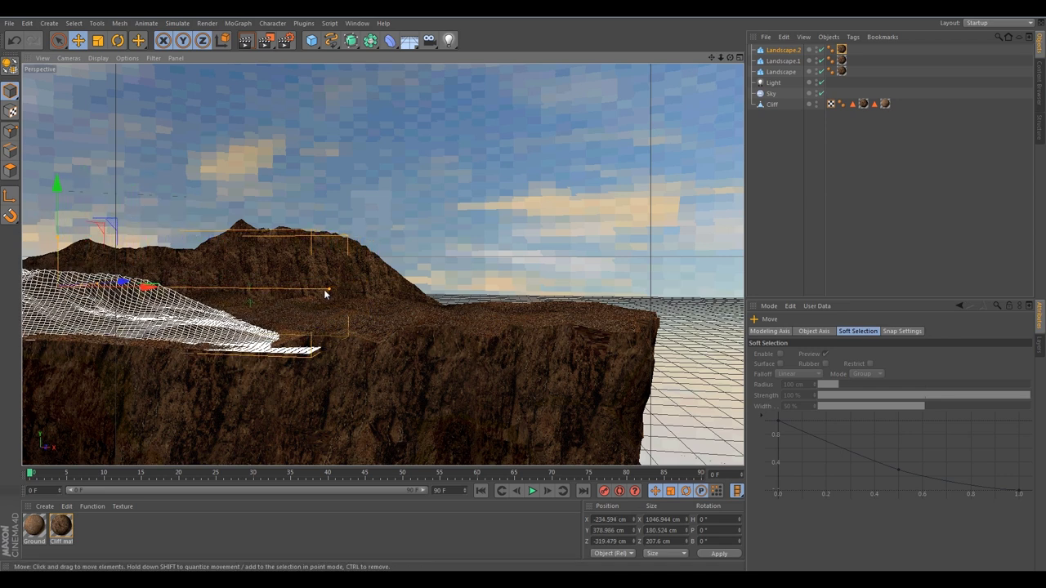
{"action": "left_click_drag", "start_coordinate": [325, 294], "coordinate": [204, 289]}
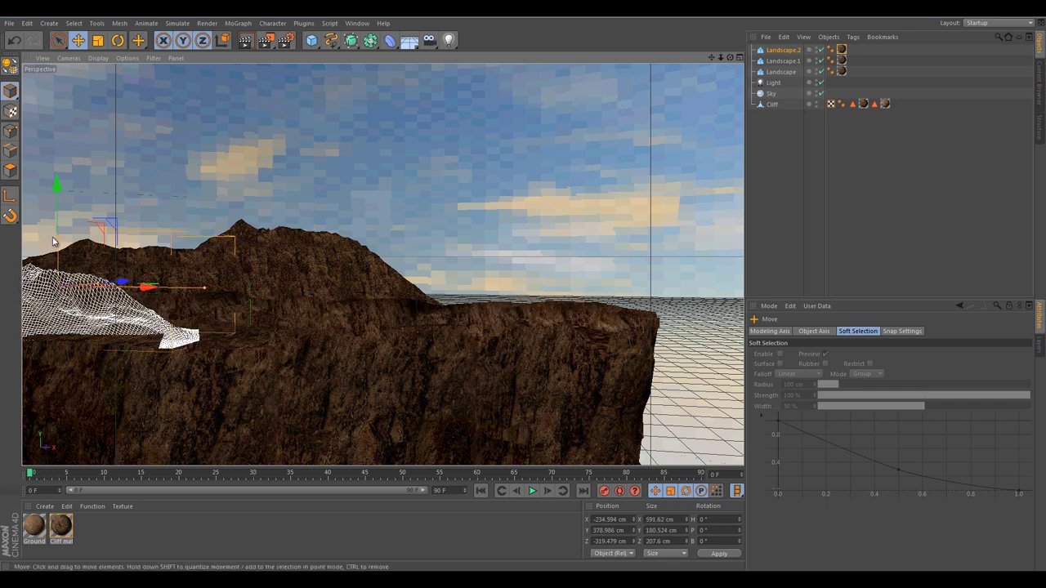
{"action": "left_click_drag", "start_coordinate": [53, 243], "coordinate": [57, 288]}
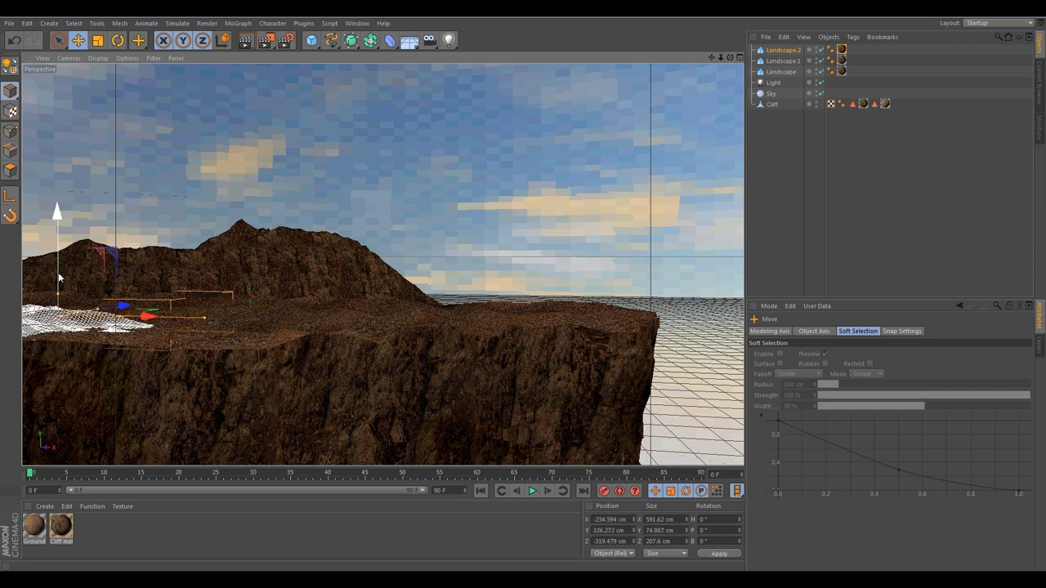
Slide Landscape.2 onto the cliff top and apply the Cliff material to it.
{"action": "left_click_drag", "start_coordinate": [155, 319], "coordinate": [234, 318]}
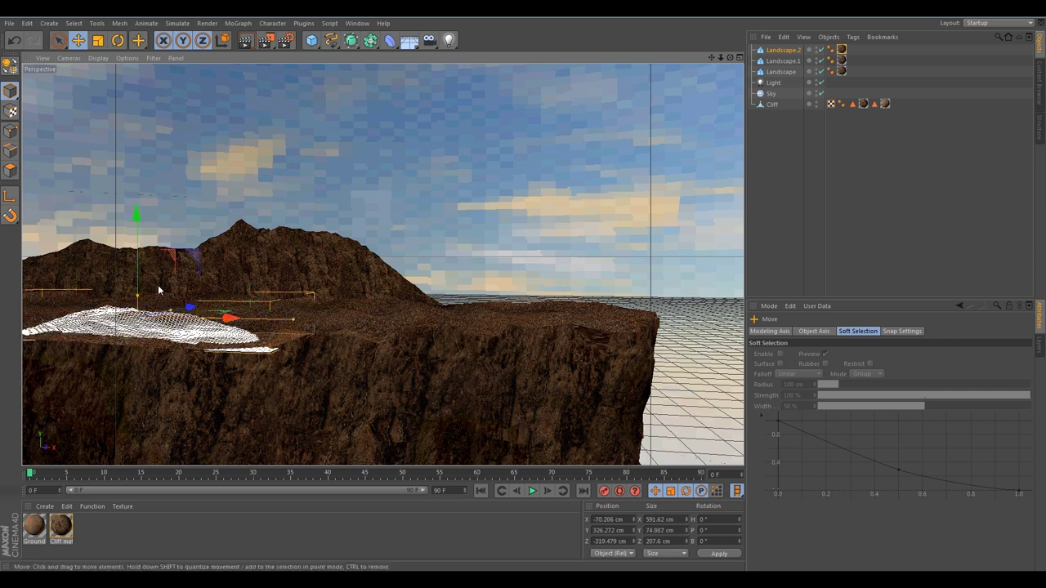
{"action": "left_click_drag", "start_coordinate": [139, 273], "coordinate": [139, 271]}
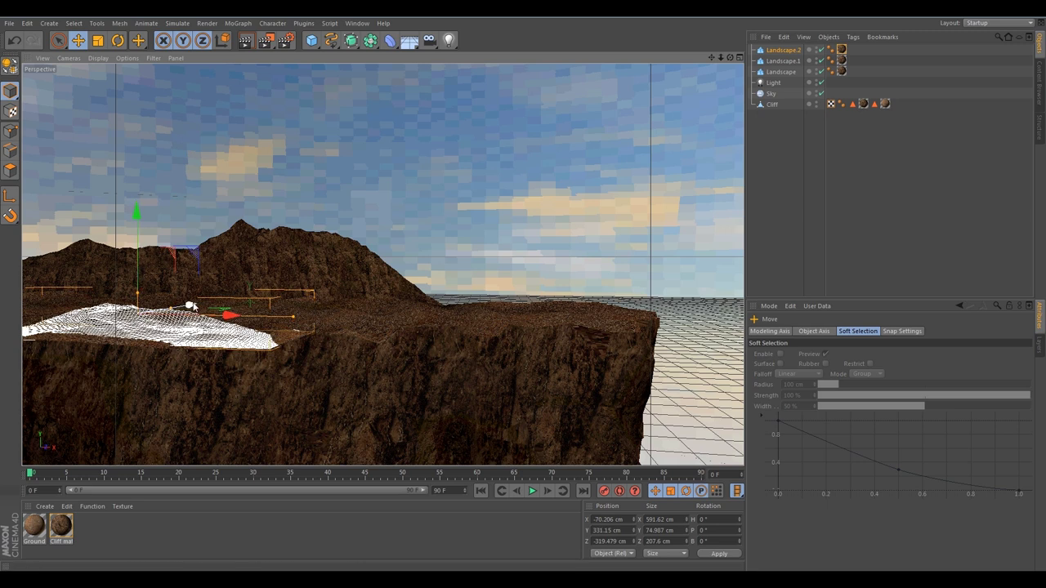
{"action": "left_click_drag", "start_coordinate": [191, 308], "coordinate": [167, 255]}
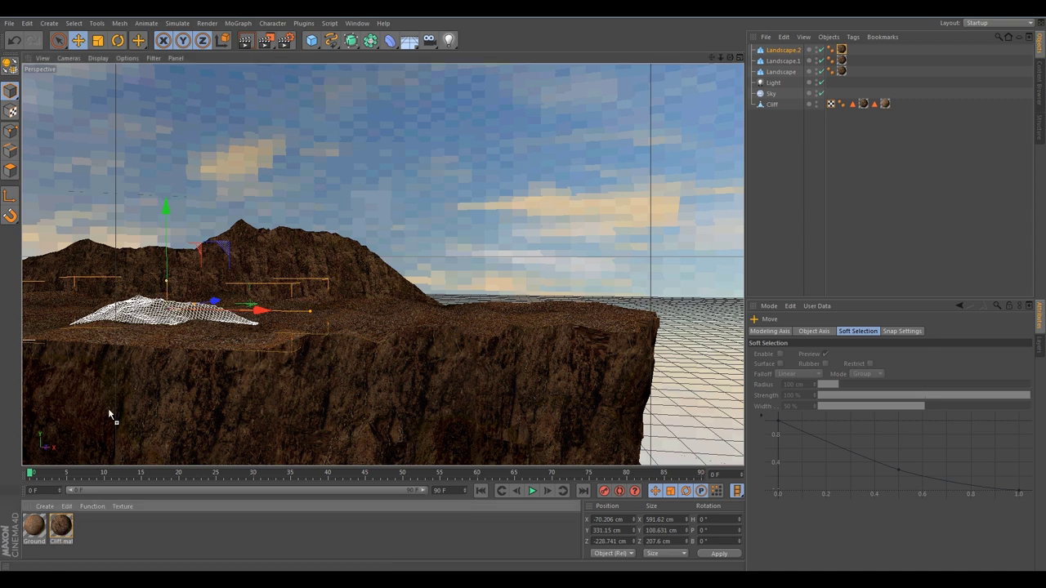
{"action": "left_click_drag", "start_coordinate": [69, 532], "coordinate": [843, 50]}
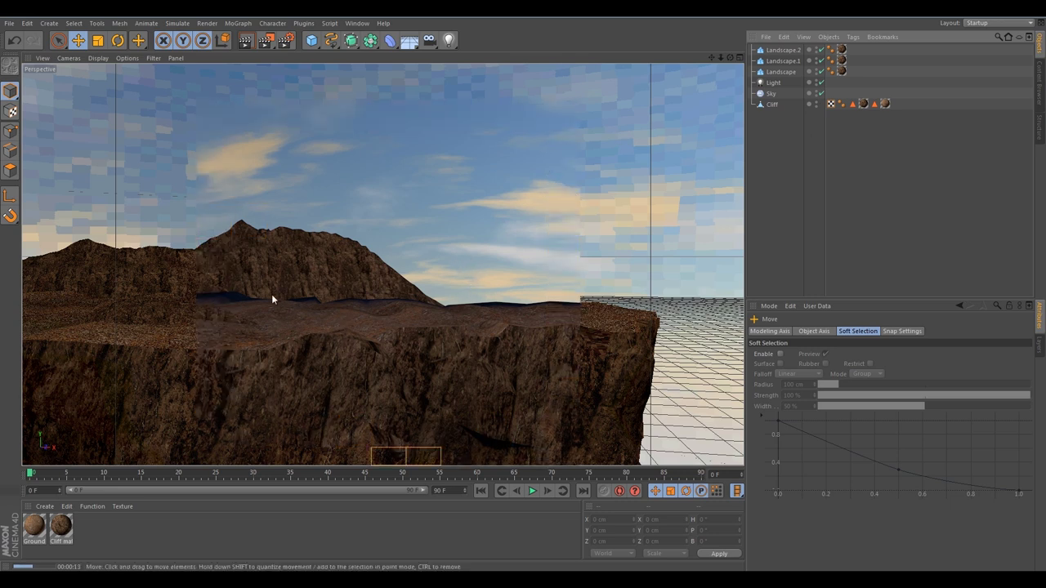
Add a Sphere, raise it to the hilltop, shrink it to about half size, and set 6 segments.
{"action": "left_click", "coordinate": [312, 40]}
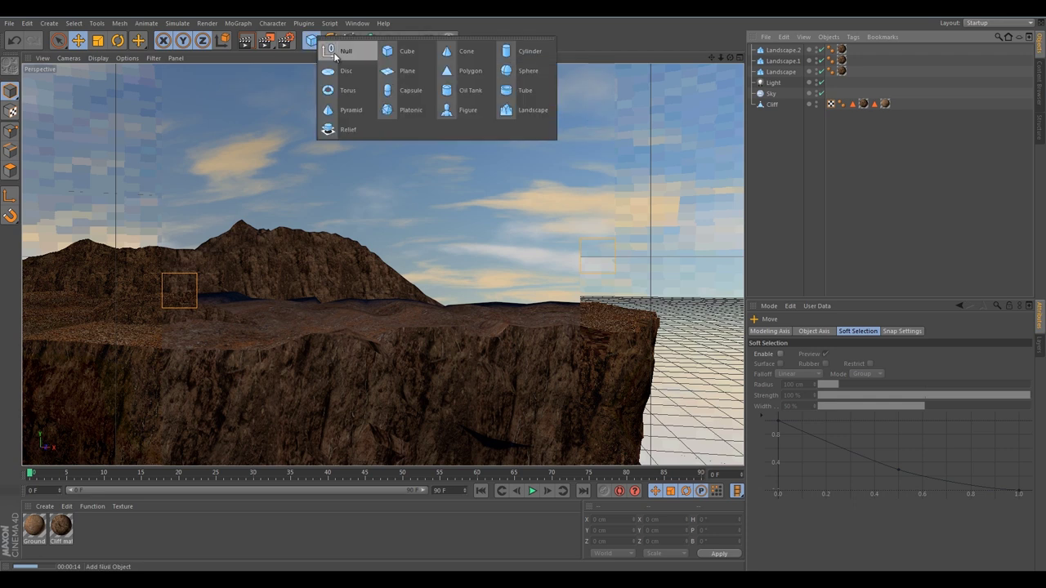
{"action": "left_click", "coordinate": [520, 71]}
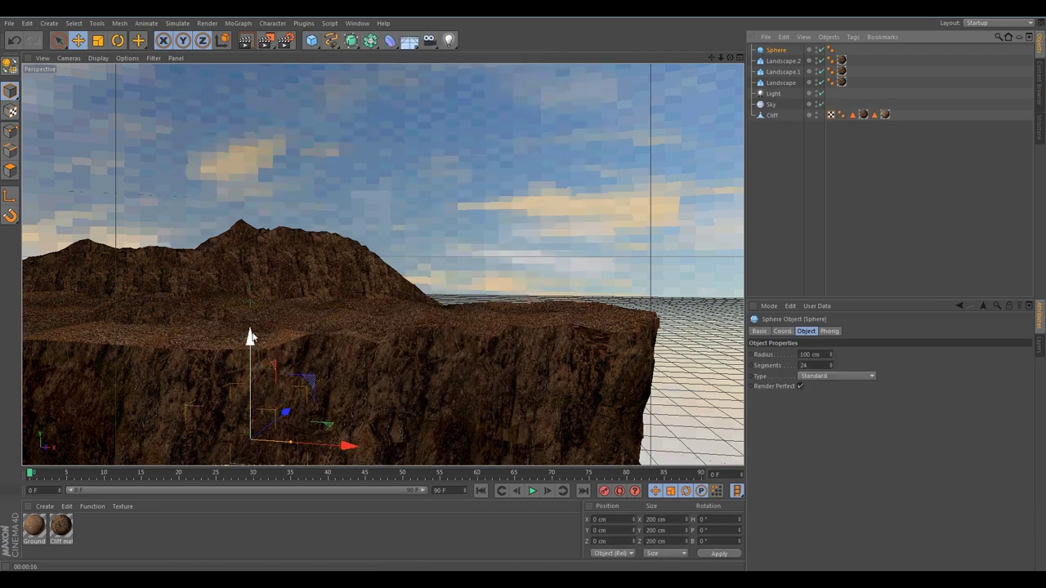
{"action": "left_click_drag", "start_coordinate": [251, 335], "coordinate": [252, 161]}
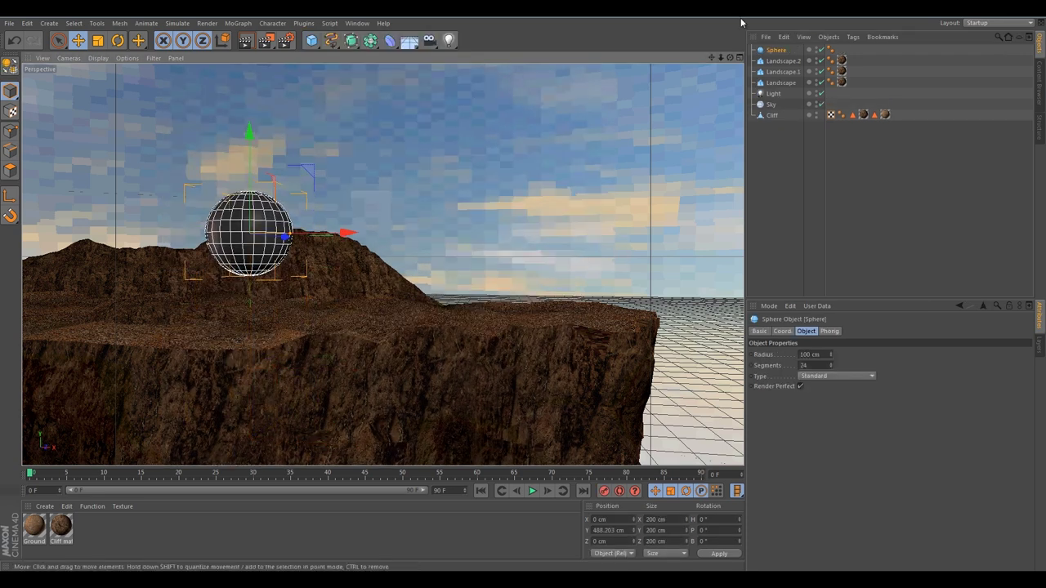
{"action": "key", "text": "t"}
{"action": "left_click_drag", "start_coordinate": [377, 146], "coordinate": [268, 211]}
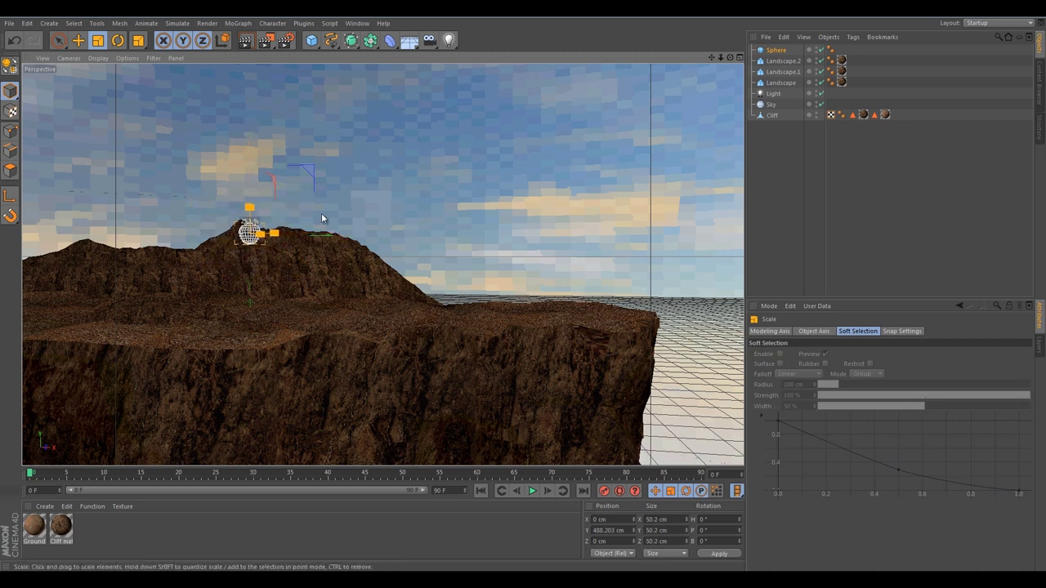
{"action": "key", "text": "e"}
{"action": "left_click", "coordinate": [773, 52]}
{"action": "left_click", "coordinate": [809, 365]}
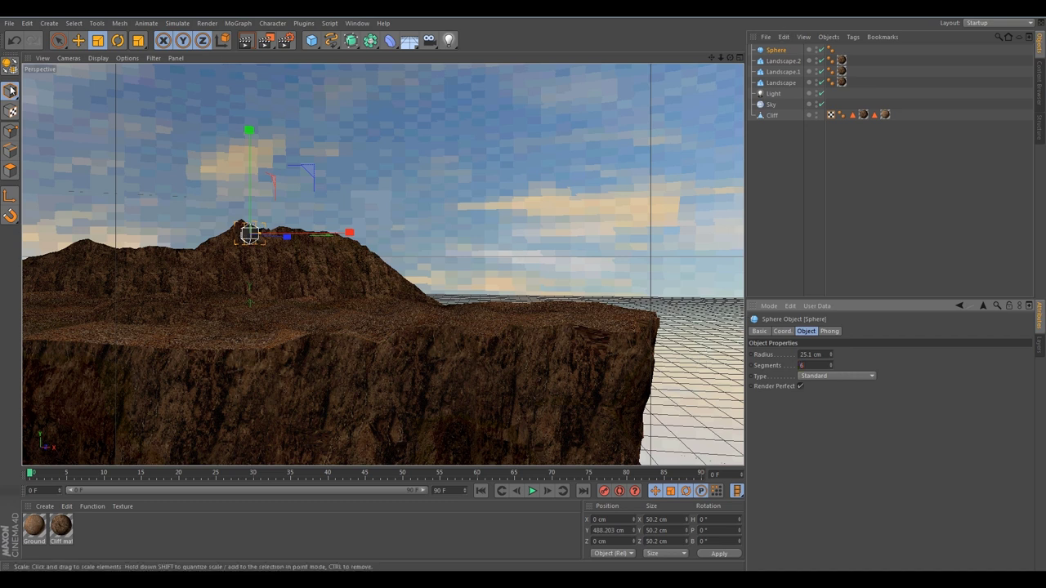
Make the sphere editable and crumple all its points by 6 cm on each axis.
{"action": "key", "text": "c"}
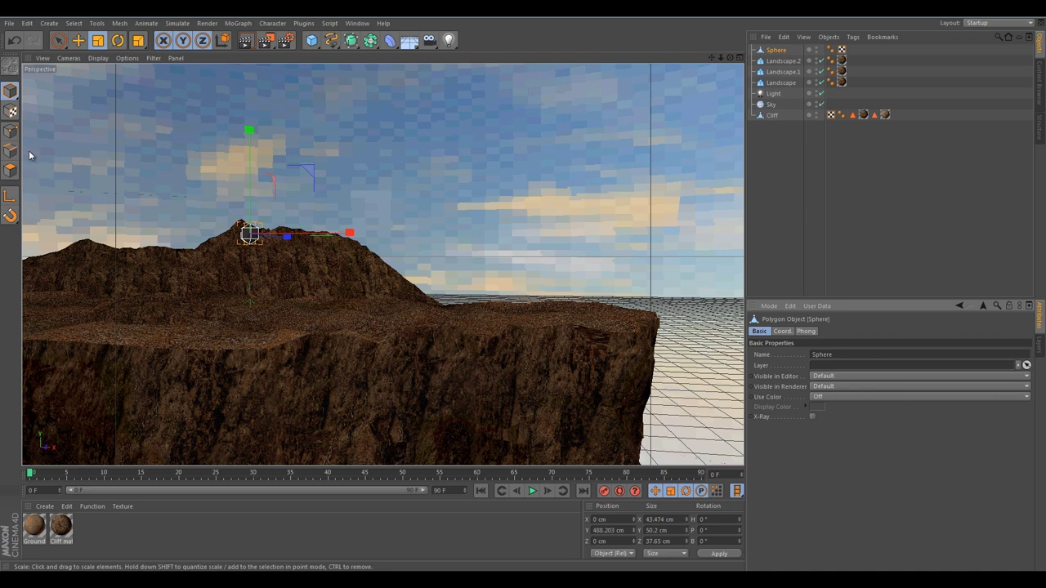
{"action": "left_click", "coordinate": [10, 130]}
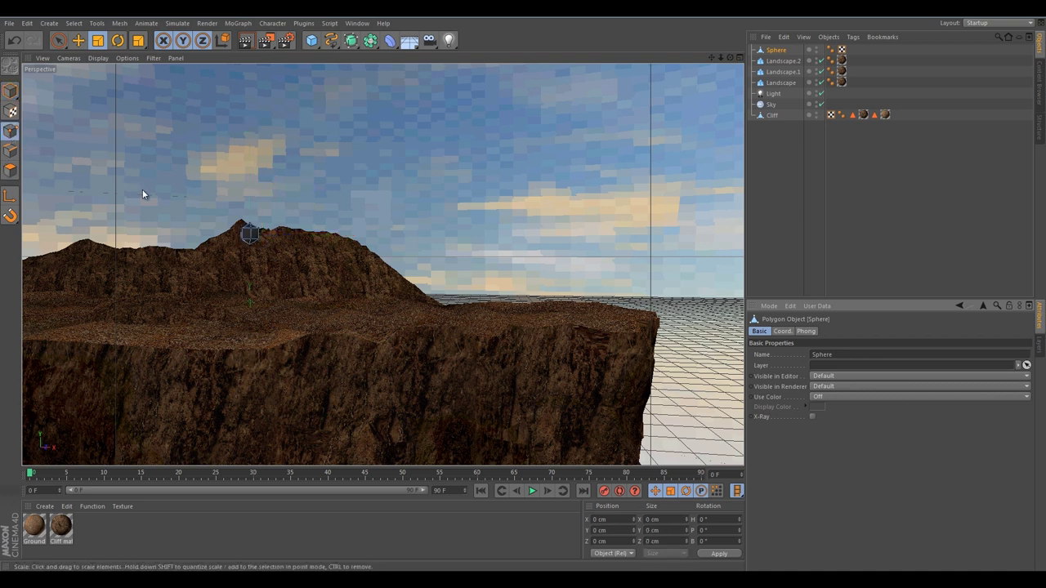
{"action": "key", "text": "ctrl+a"}
{"action": "right_click", "coordinate": [250, 232]}
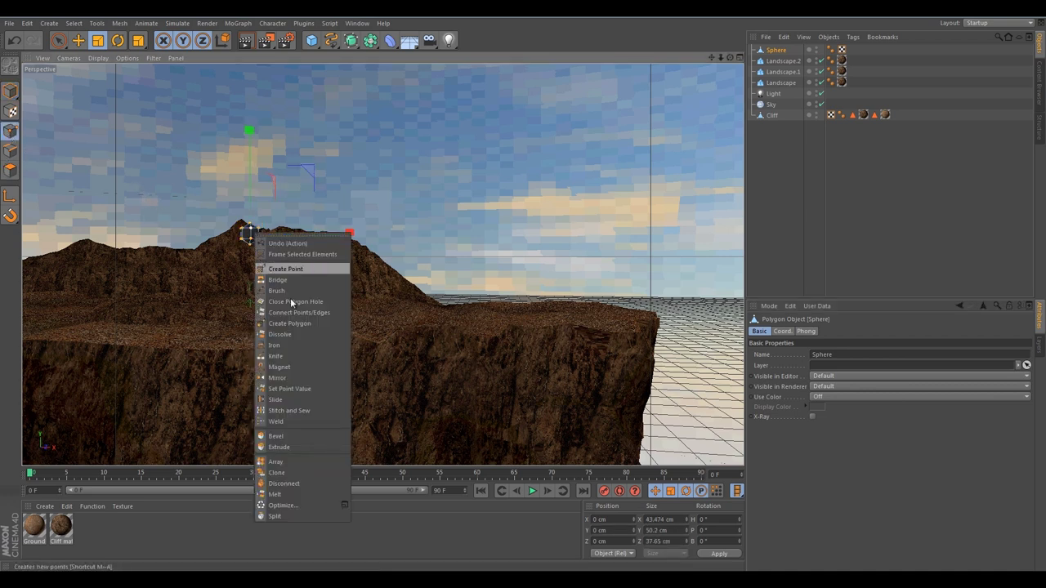
{"action": "left_click", "coordinate": [297, 390]}
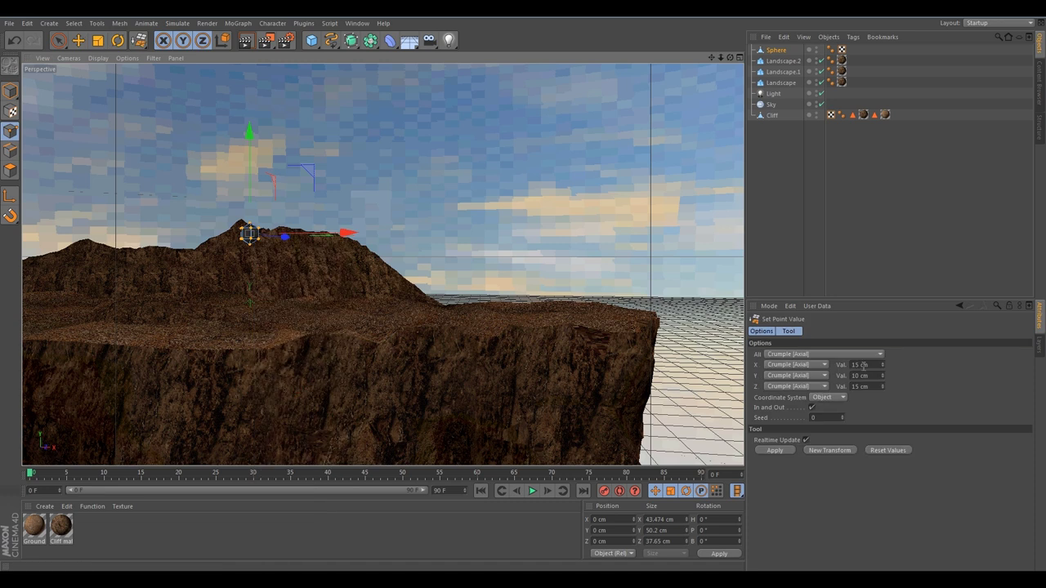
{"action": "type", "text": "6"}
{"action": "key", "text": "Tab"}
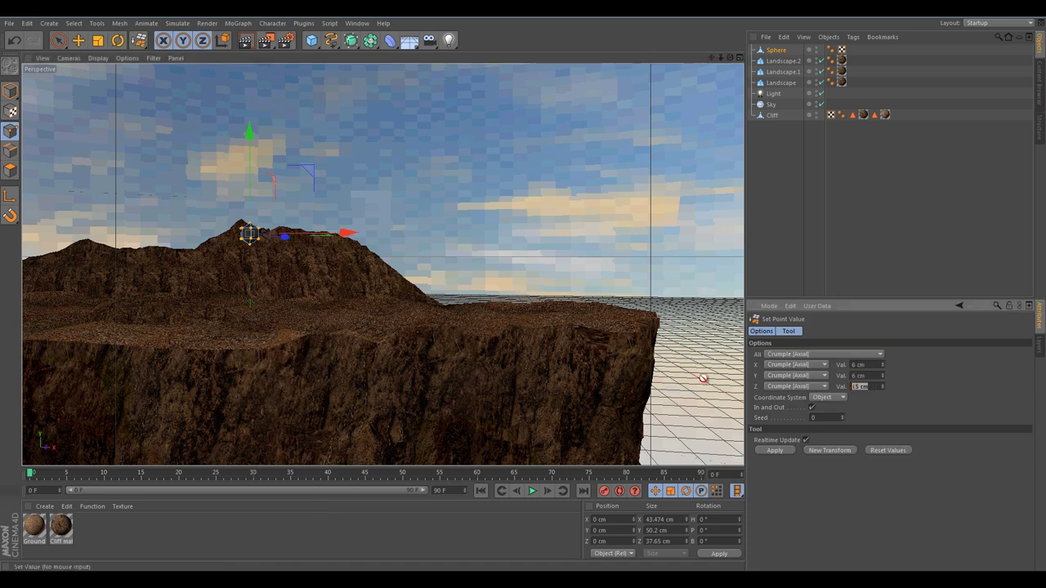
{"action": "type", "text": "6"}
{"action": "key", "text": "Return"}
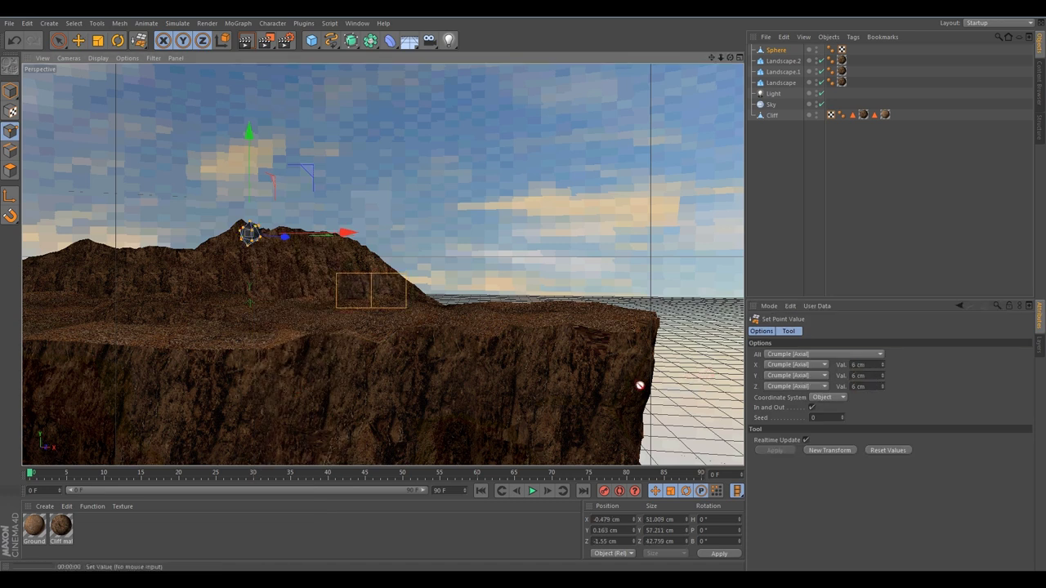
Apply the Cliff material to the Sphere and render a preview region over it.
{"action": "left_click", "coordinate": [265, 40]}
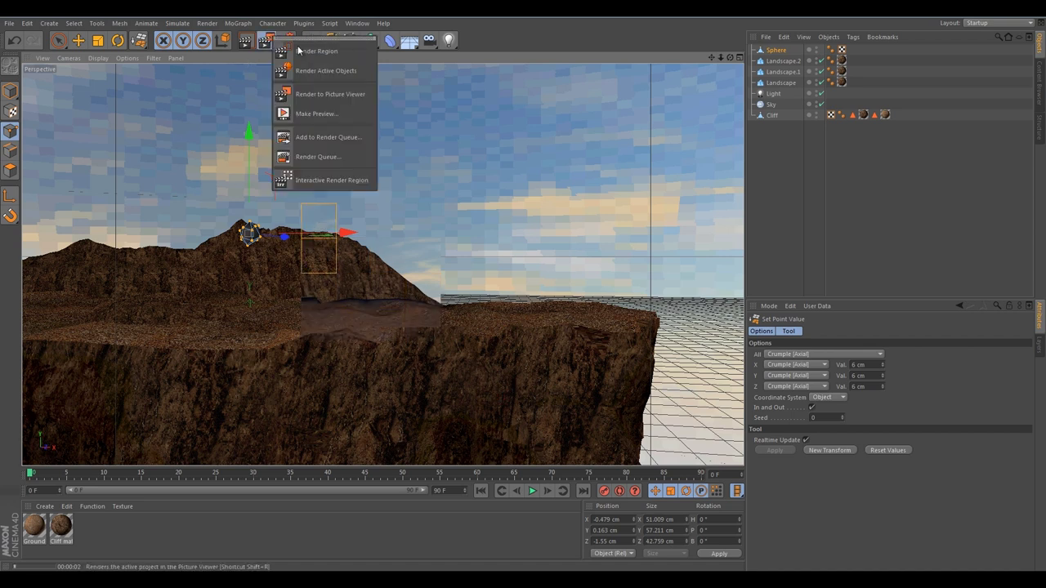
{"action": "left_click", "coordinate": [306, 51]}
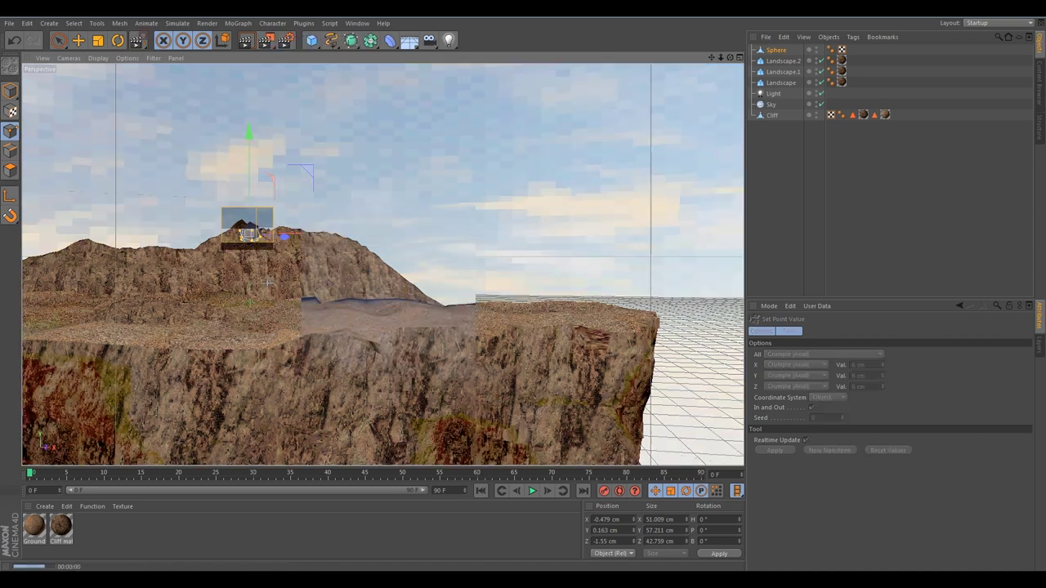
{"action": "left_click_drag", "start_coordinate": [61, 536], "coordinate": [846, 53]}
{"action": "left_click_drag", "start_coordinate": [771, 50], "coordinate": [832, 50]}
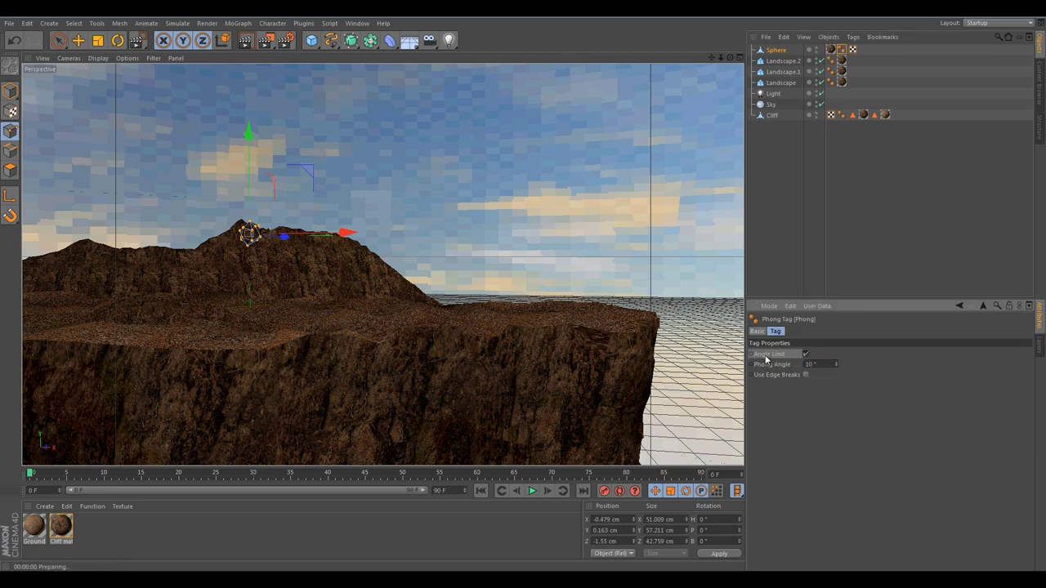
{"action": "left_click", "coordinate": [266, 40]}
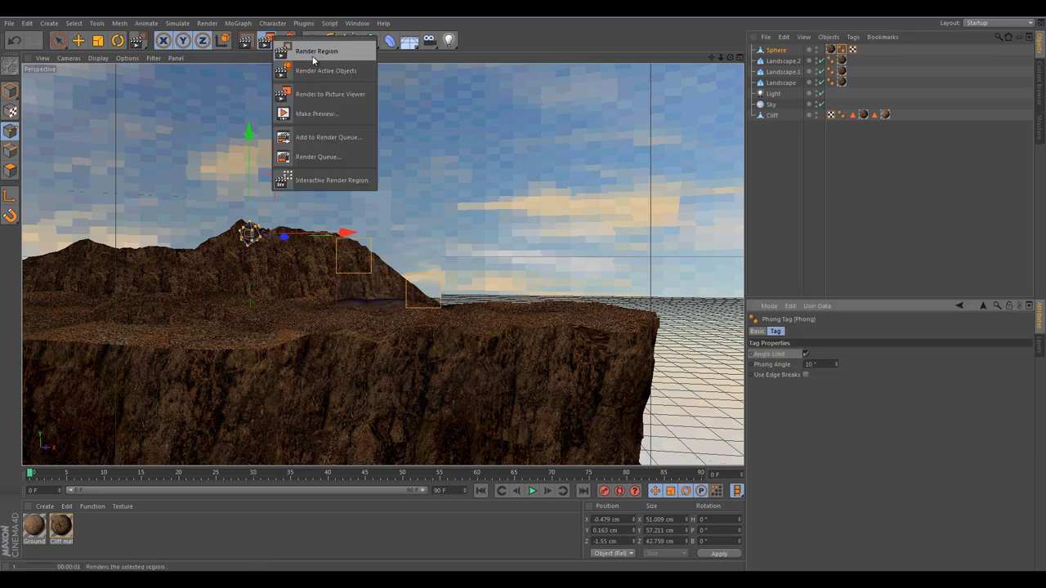
{"action": "left_click", "coordinate": [314, 47]}
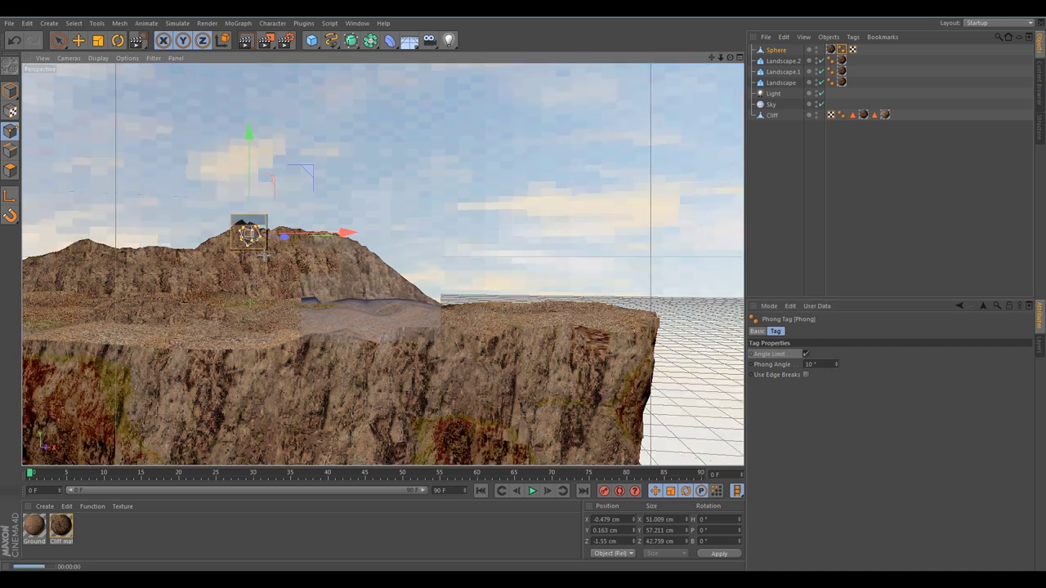
{"action": "left_click_drag", "start_coordinate": [267, 251], "coordinate": [266, 258]}
{"action": "left_click", "coordinate": [777, 52]}
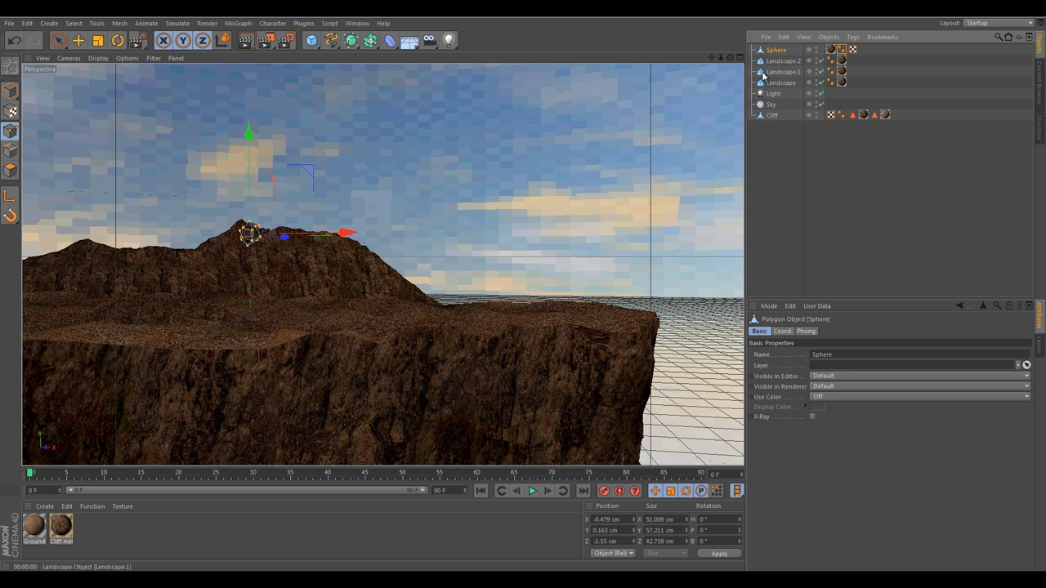
Maximise the Top view and choose the Bezier spline drawing mode.
{"action": "left_click", "coordinate": [740, 59]}
{"action": "middle_click", "coordinate": [558, 205]}
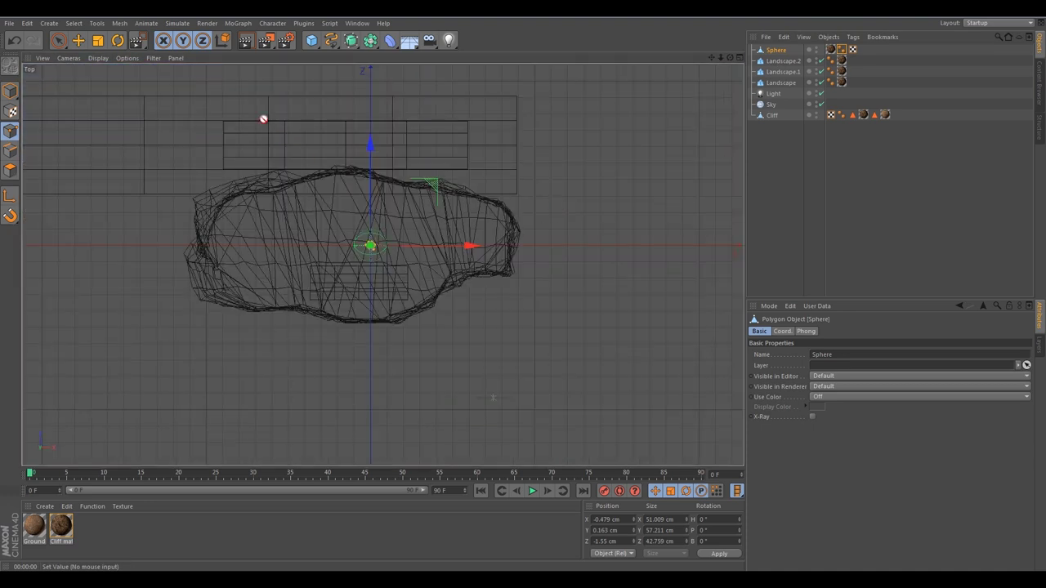
{"action": "left_click", "coordinate": [331, 40]}
{"action": "left_click", "coordinate": [426, 50]}
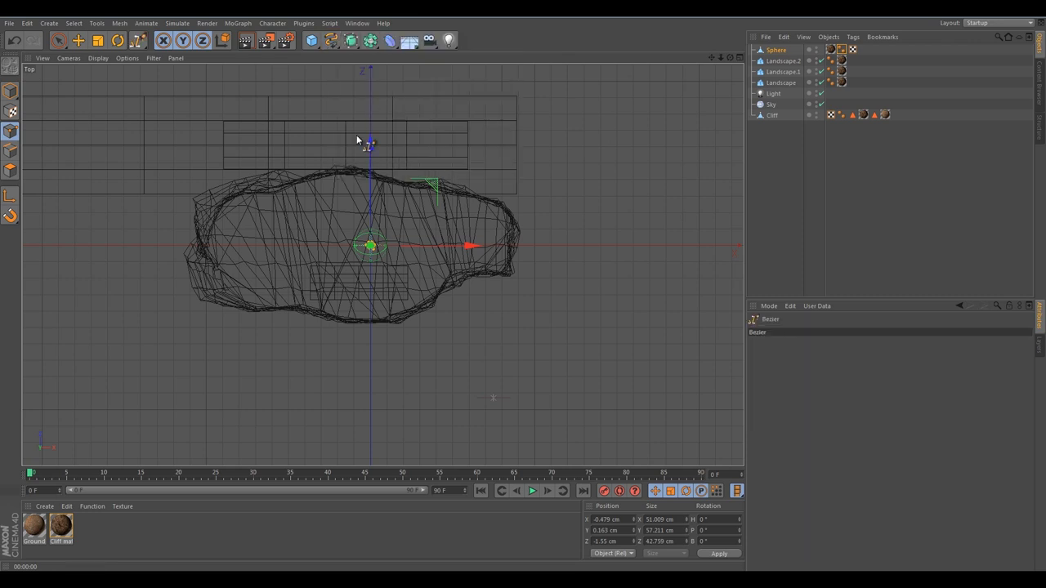
Draw a winding zigzag Bezier spline across the cliff top in the Top view.
{"action": "left_click", "coordinate": [242, 208]}
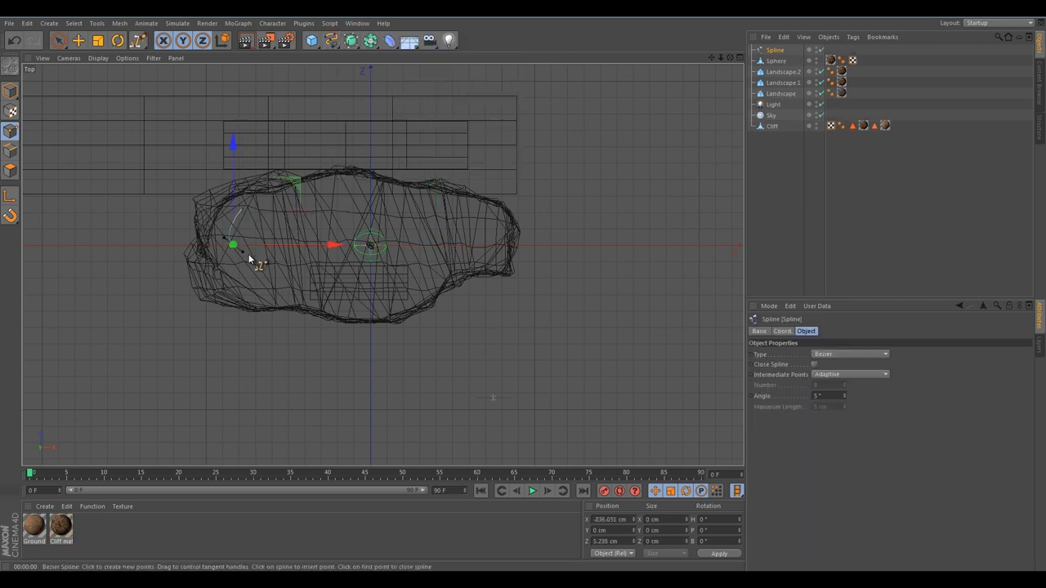
{"action": "left_click", "coordinate": [271, 273]}
{"action": "left_click", "coordinate": [263, 237]}
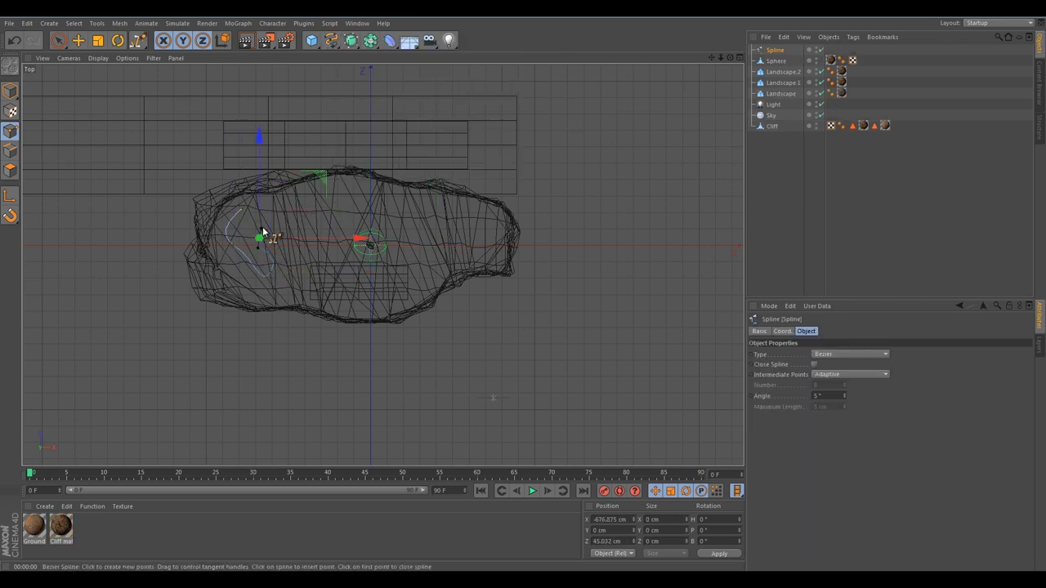
{"action": "left_click", "coordinate": [273, 208]}
{"action": "left_click", "coordinate": [291, 236]}
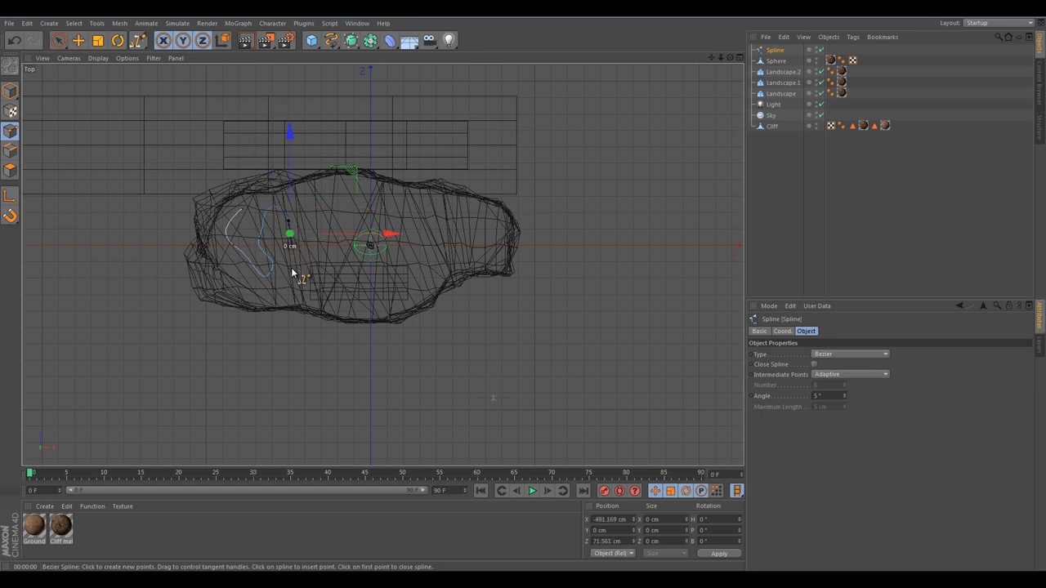
{"action": "left_click", "coordinate": [296, 278]}
{"action": "left_click", "coordinate": [315, 295]}
{"action": "left_click", "coordinate": [327, 245]}
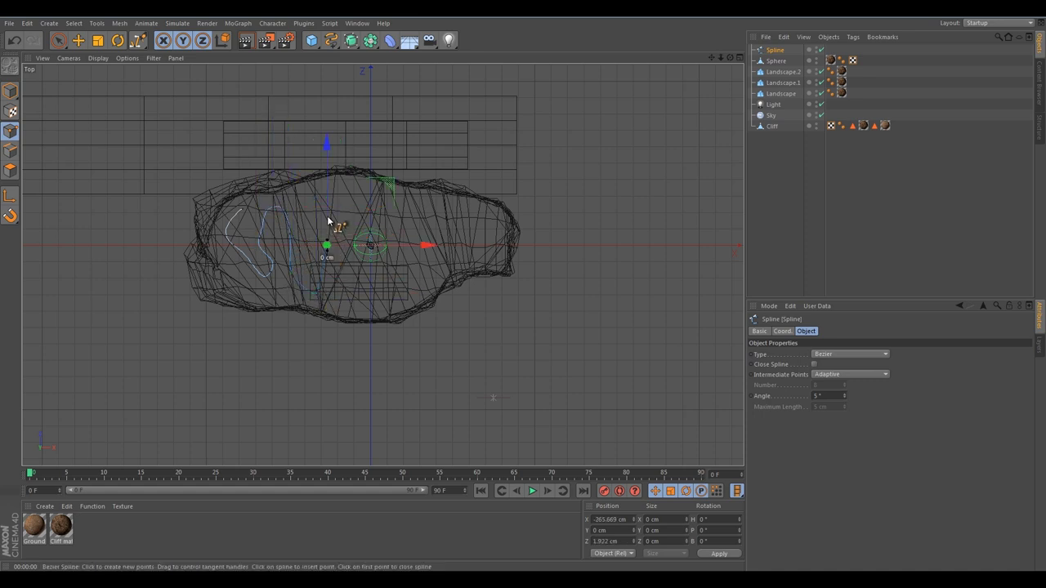
{"action": "left_click", "coordinate": [317, 199]}
{"action": "left_click", "coordinate": [349, 201]}
{"action": "left_click", "coordinate": [340, 236]}
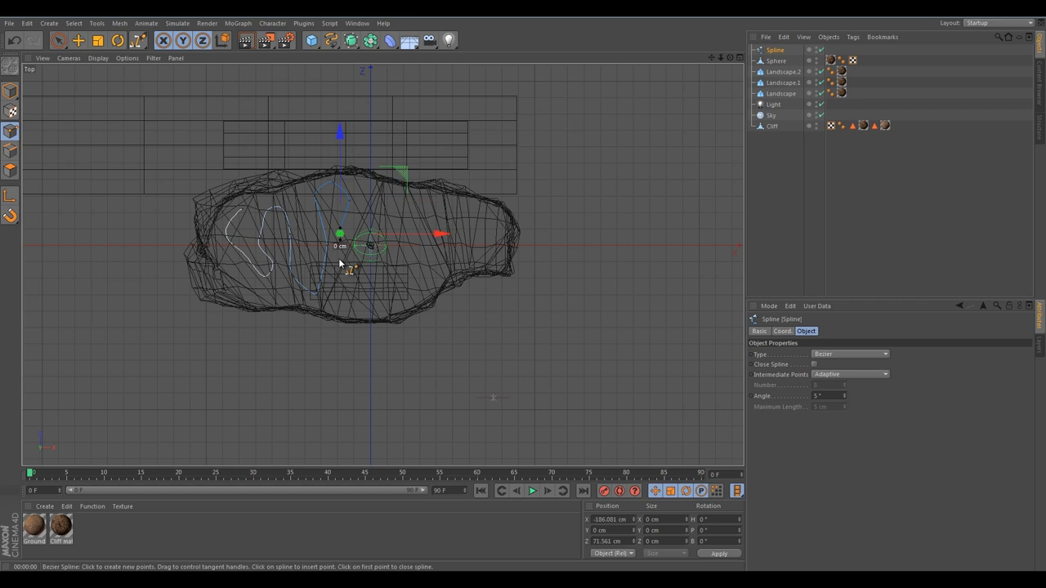
{"action": "left_click", "coordinate": [343, 282]}
{"action": "left_click", "coordinate": [365, 299]}
{"action": "left_click", "coordinate": [385, 270]}
{"action": "left_click", "coordinate": [361, 204]}
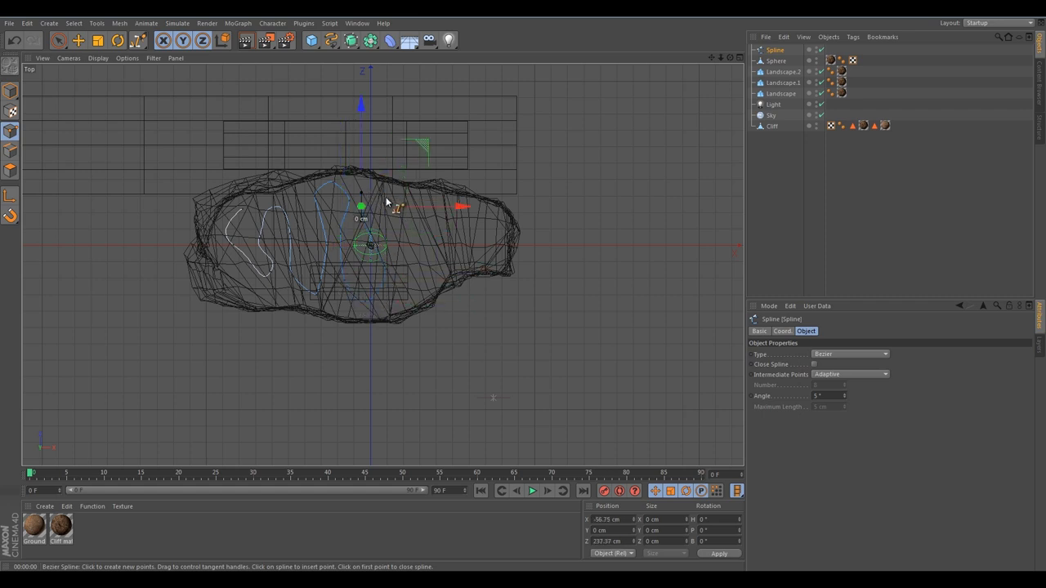
{"action": "left_click", "coordinate": [399, 238]}
{"action": "left_click", "coordinate": [402, 280]}
{"action": "left_click", "coordinate": [435, 257]}
{"action": "left_click", "coordinate": [491, 258]}
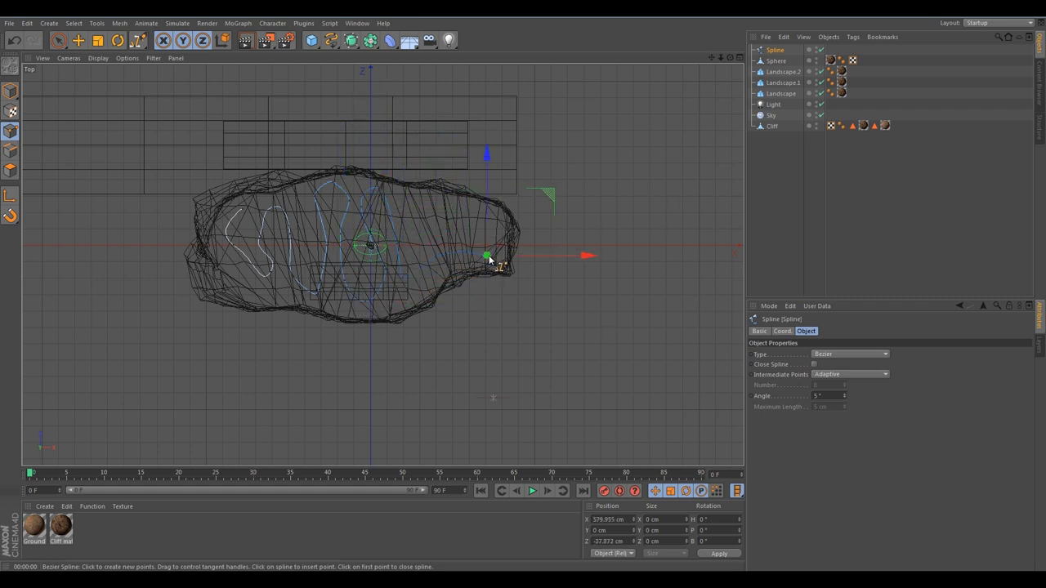
{"action": "left_click", "coordinate": [499, 223]}
{"action": "left_click", "coordinate": [485, 221]}
{"action": "left_click", "coordinate": [478, 232]}
{"action": "left_click", "coordinate": [437, 235]}
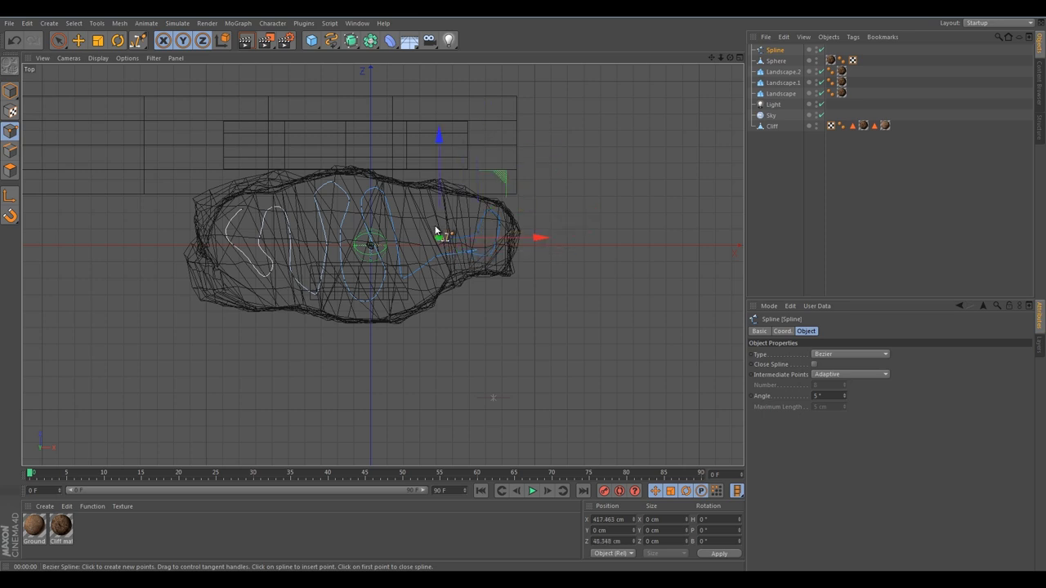
{"action": "left_click", "coordinate": [424, 208]}
{"action": "left_click", "coordinate": [415, 222]}
{"action": "left_click", "coordinate": [415, 245]}
{"action": "left_click", "coordinate": [411, 263]}
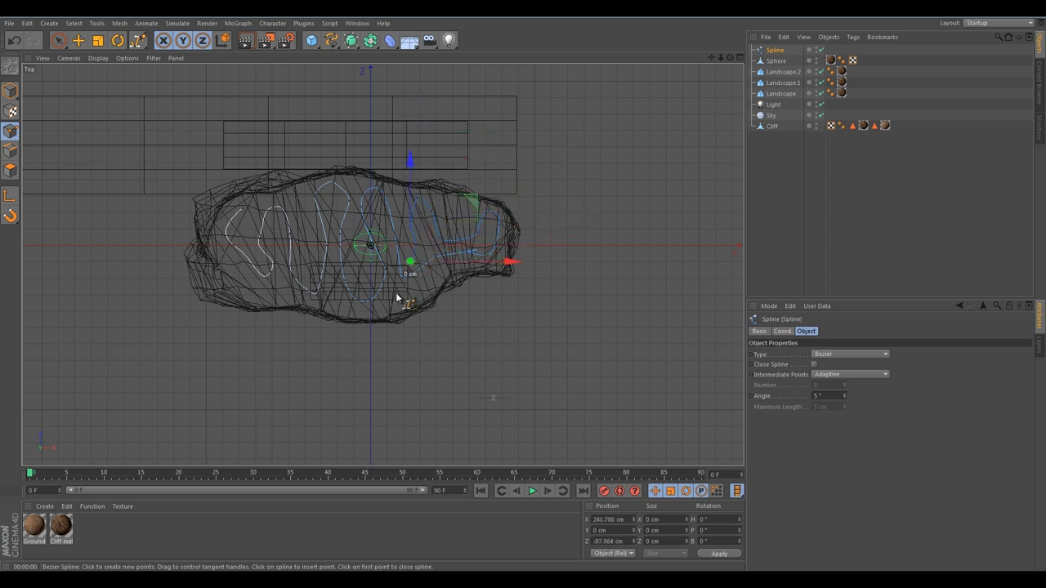
{"action": "left_click", "coordinate": [391, 301]}
{"action": "left_click", "coordinate": [240, 275]}
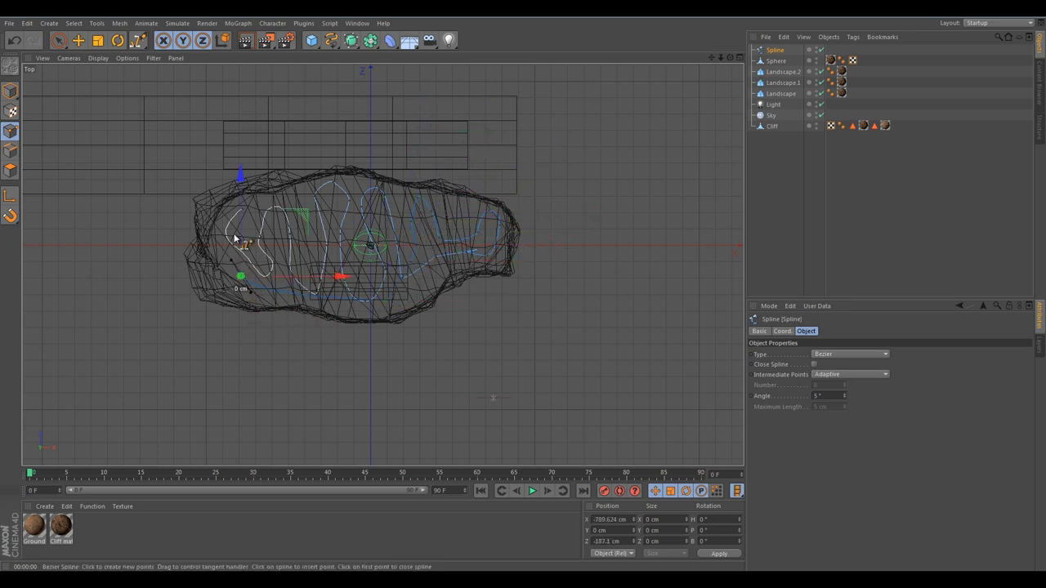
{"action": "left_click", "coordinate": [239, 237]}
{"action": "left_click", "coordinate": [290, 195]}
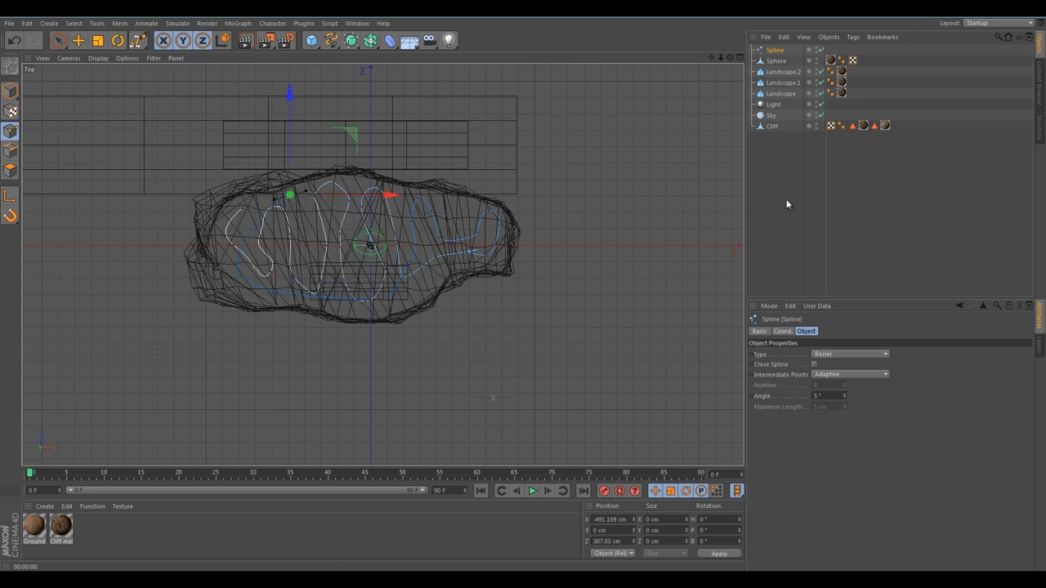
{"action": "left_click", "coordinate": [786, 200]}
Back in Perspective, lift the whole Spline onto the cliff surface at Y 300.696 cm.
{"action": "middle_click", "coordinate": [311, 223]}
{"action": "middle_click", "coordinate": [215, 163]}
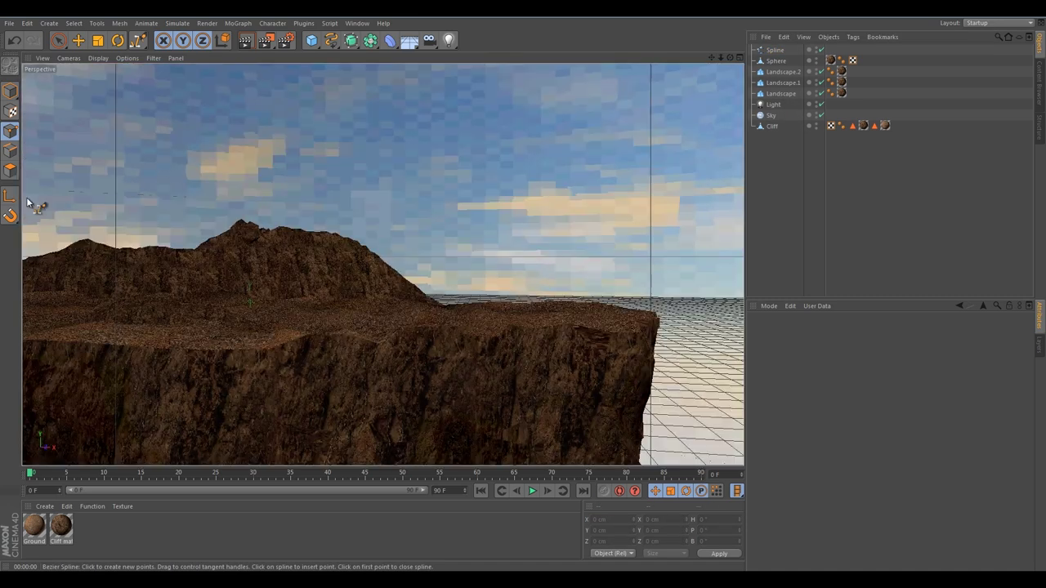
{"action": "left_click", "coordinate": [774, 50]}
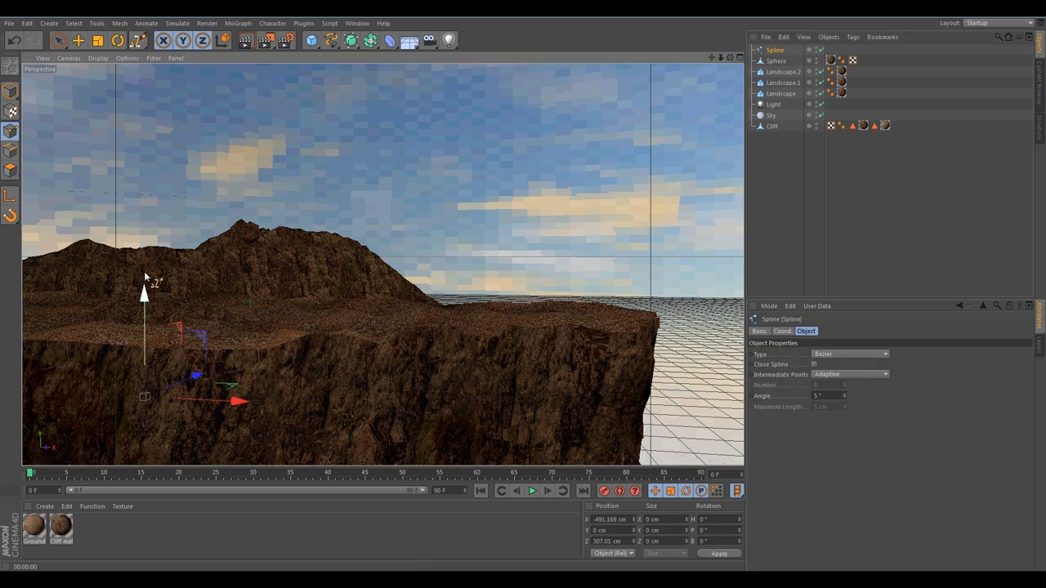
{"action": "left_click_drag", "start_coordinate": [147, 282], "coordinate": [151, 161]}
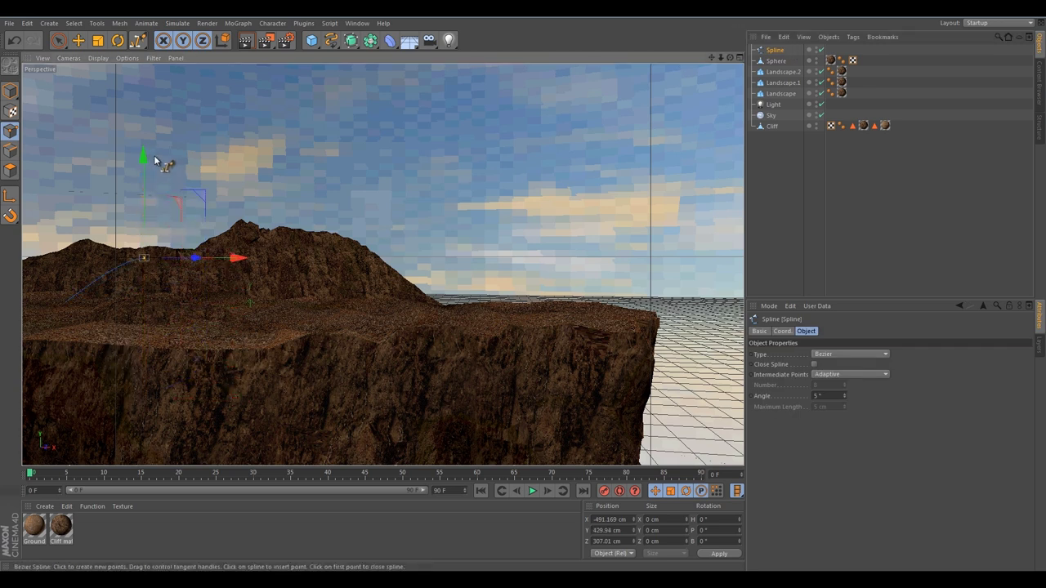
{"action": "key", "text": "ctrl+z"}
{"action": "left_click", "coordinate": [11, 92]}
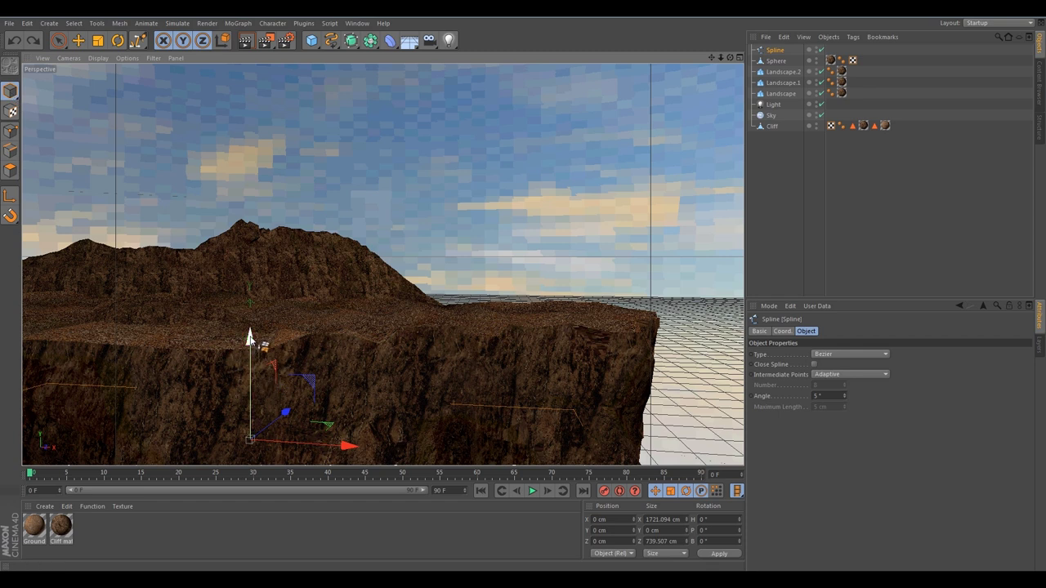
{"action": "left_click_drag", "start_coordinate": [250, 335], "coordinate": [254, 214]}
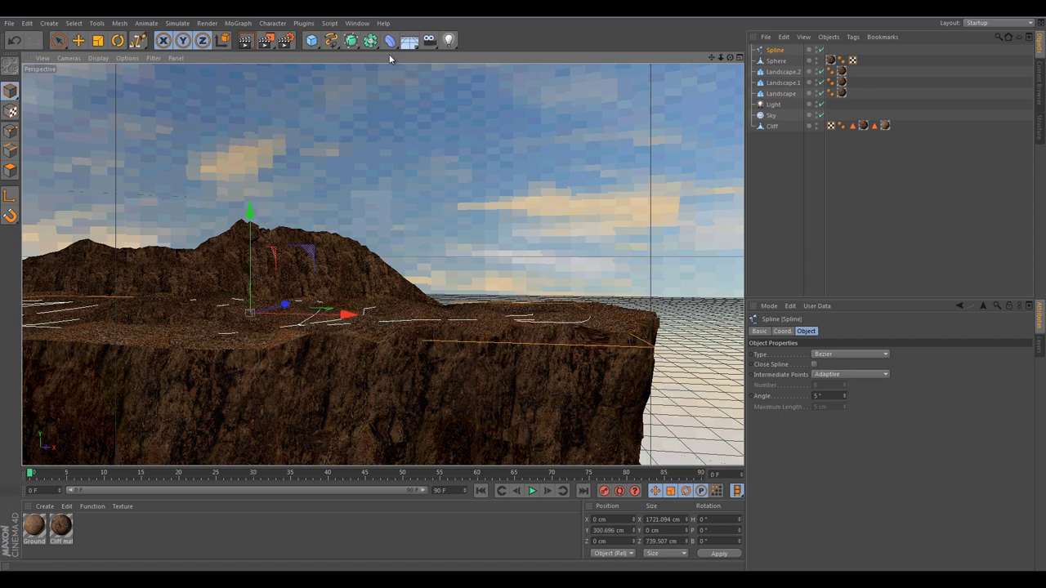
Add a Cloner object and rename the Sphere to 'rock'.
{"action": "left_click", "coordinate": [237, 23]}
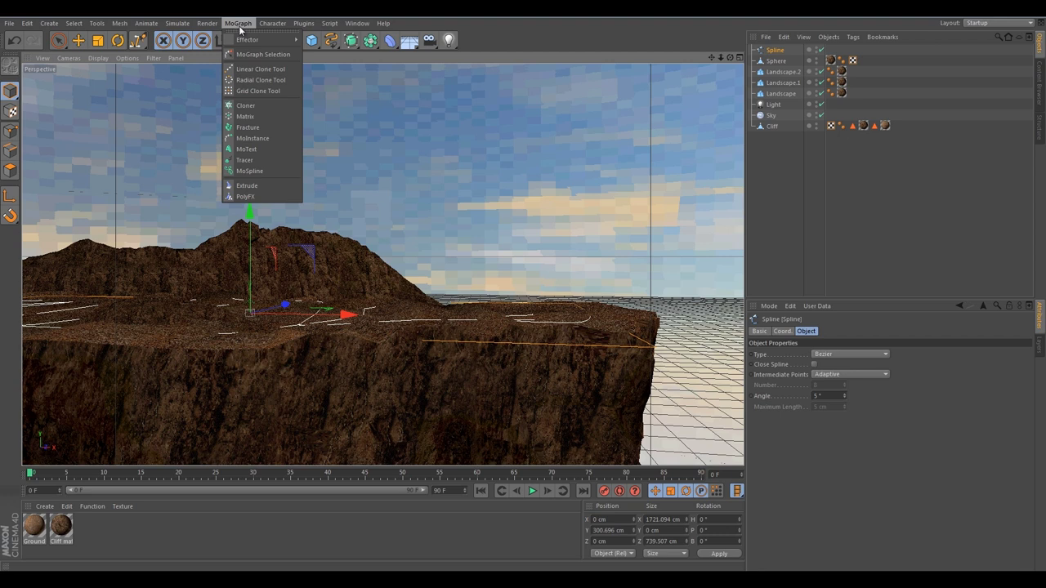
{"action": "left_click", "coordinate": [260, 106]}
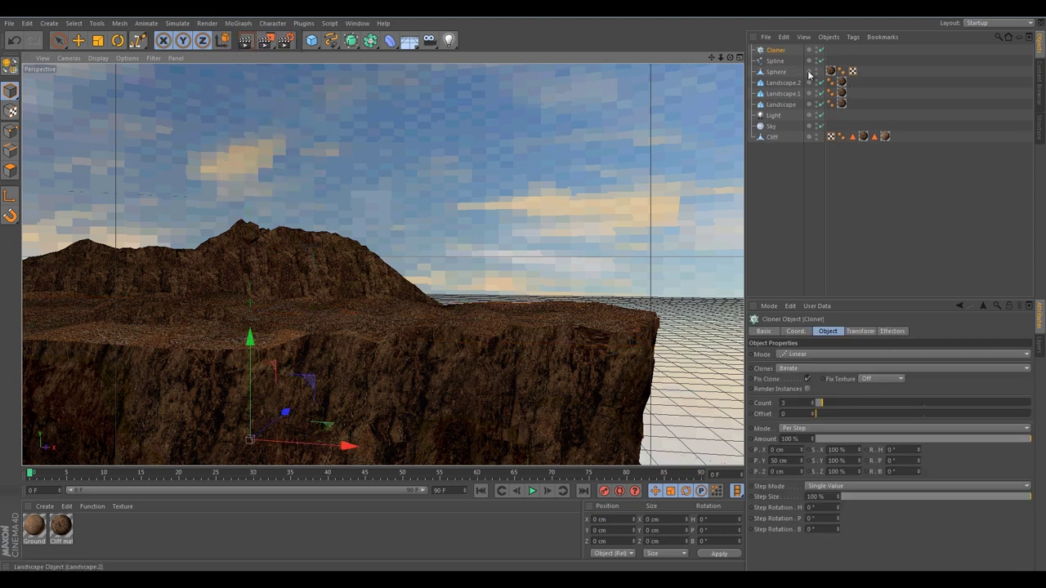
{"action": "double_click", "coordinate": [775, 72]}
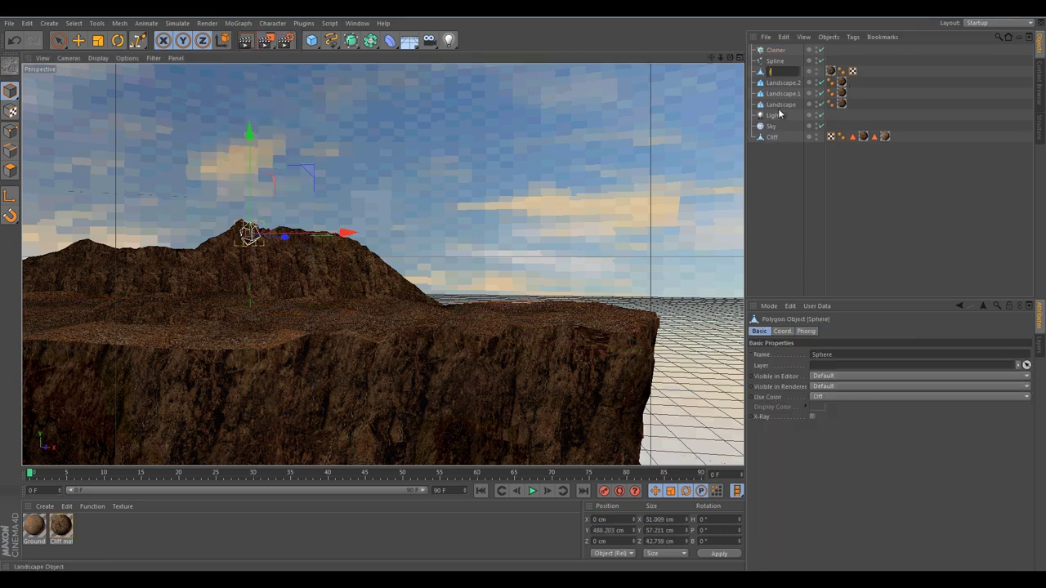
{"action": "type", "text": "rock"}
{"action": "key", "text": "Return"}
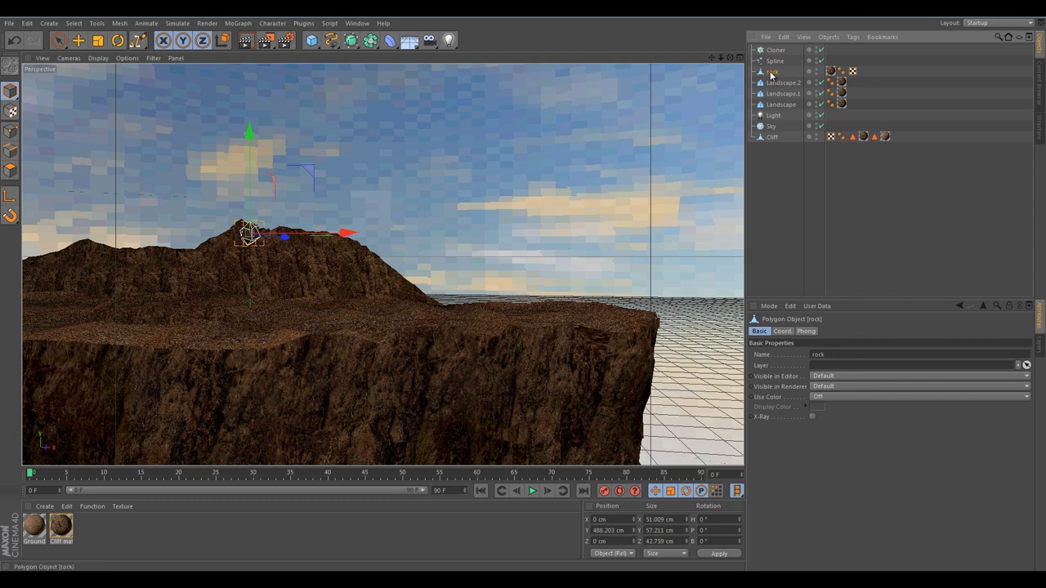
Put rock under the Cloner in Object mode, spreading 30 clones along the Spline.
{"action": "left_click_drag", "start_coordinate": [773, 74], "coordinate": [776, 47]}
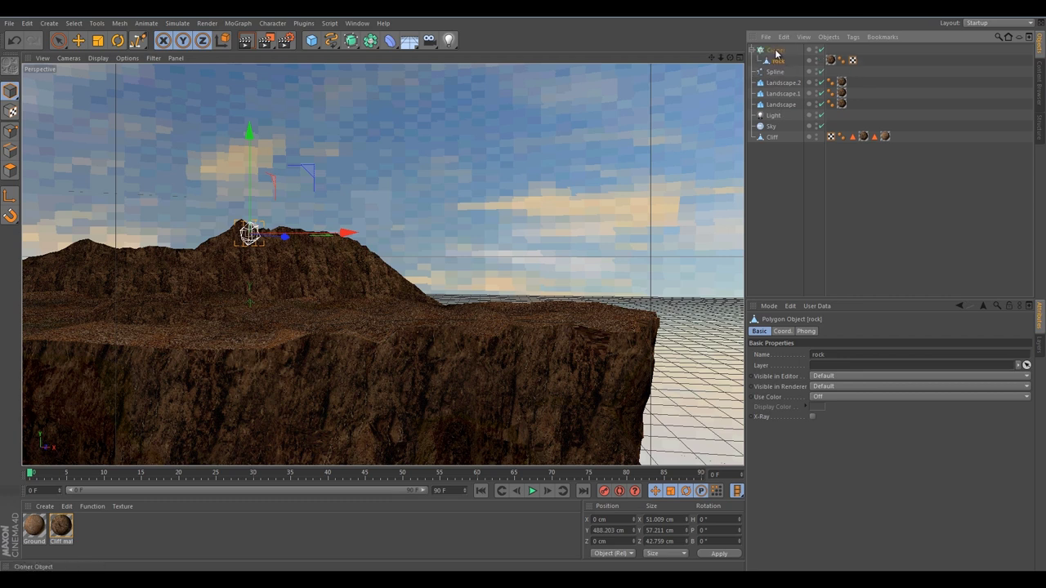
{"action": "left_click", "coordinate": [776, 50]}
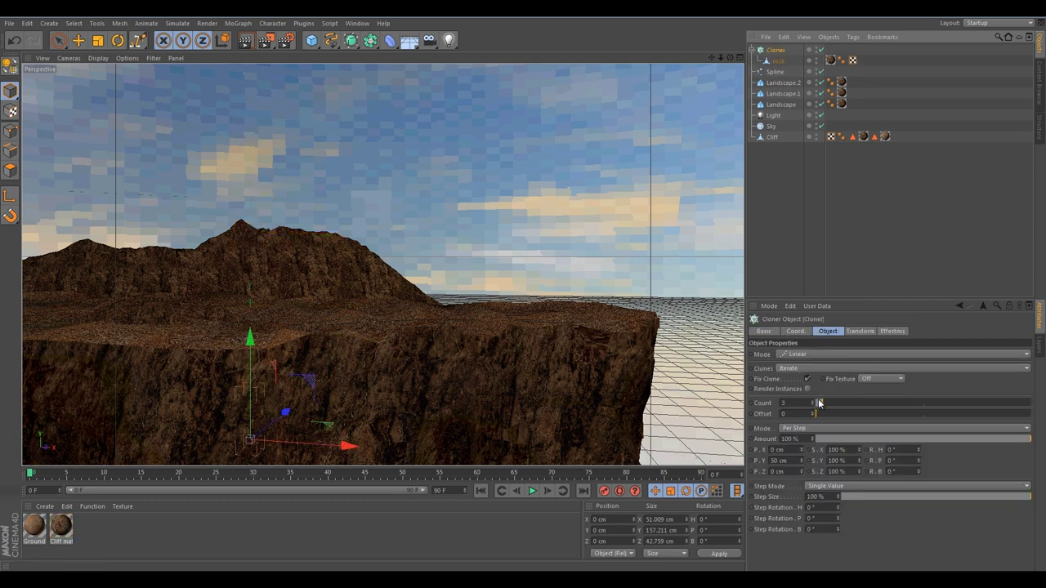
{"action": "left_click", "coordinate": [800, 355]}
{"action": "left_click", "coordinate": [788, 372]}
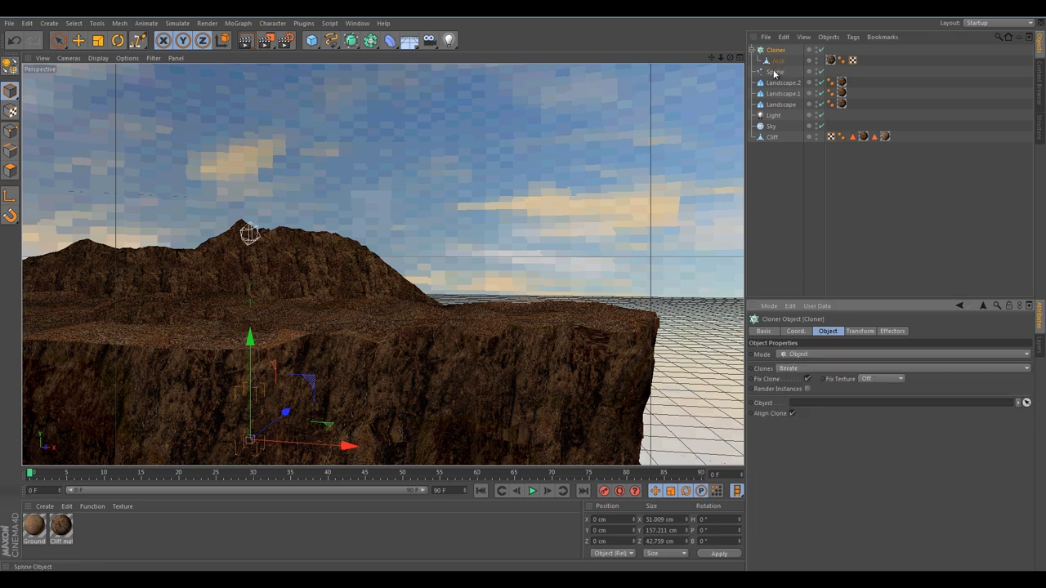
{"action": "left_click_drag", "start_coordinate": [774, 72], "coordinate": [805, 403]}
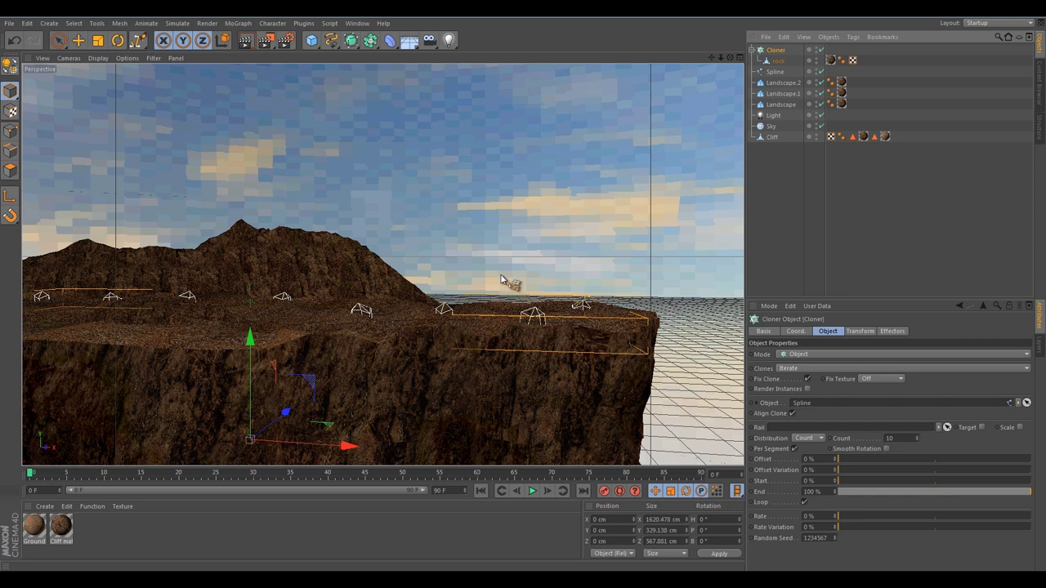
{"action": "left_click", "coordinate": [907, 439]}
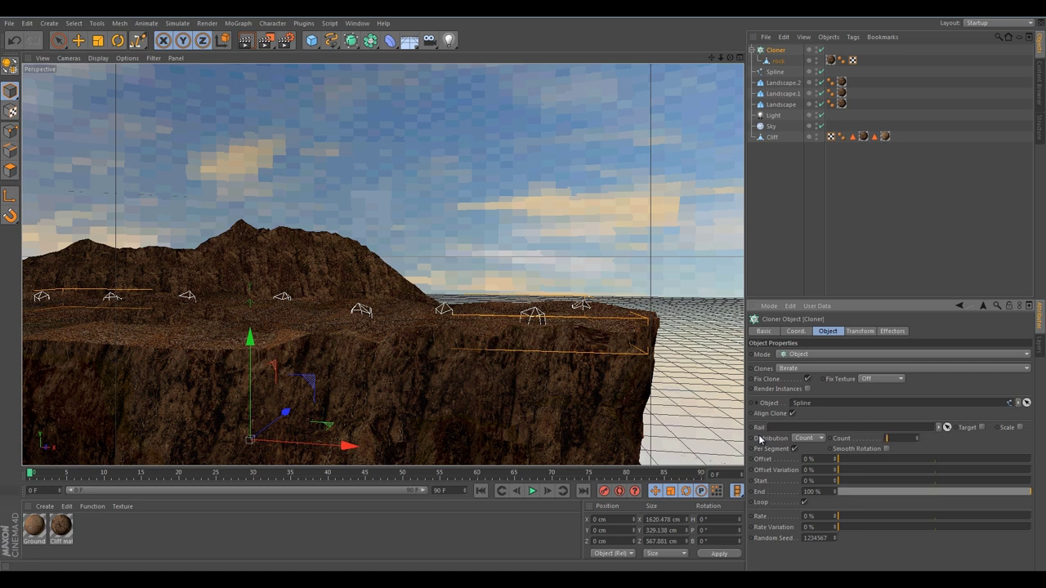
{"action": "key", "text": "Return"}
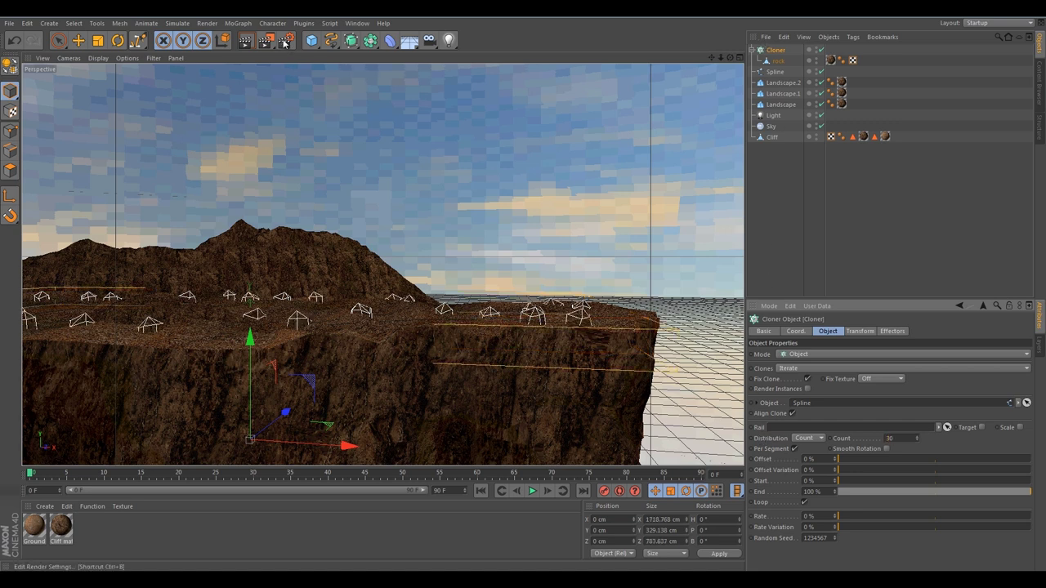
{"action": "left_click", "coordinate": [237, 24]}
Add a Random effector and set its vertical position offset to 3 cm.
{"action": "mouse_move", "coordinate": [260, 40]}
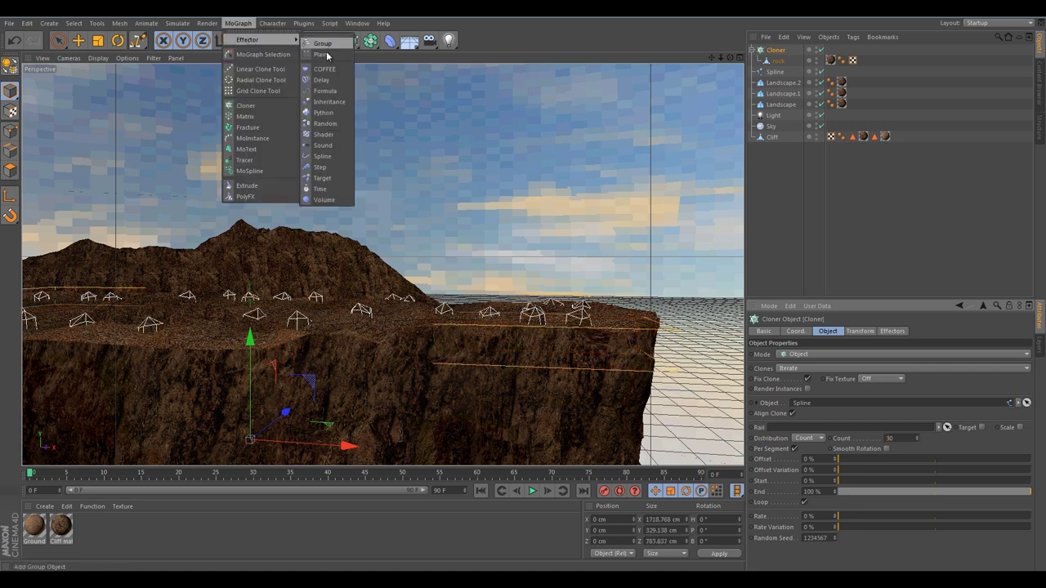
{"action": "left_click", "coordinate": [323, 124]}
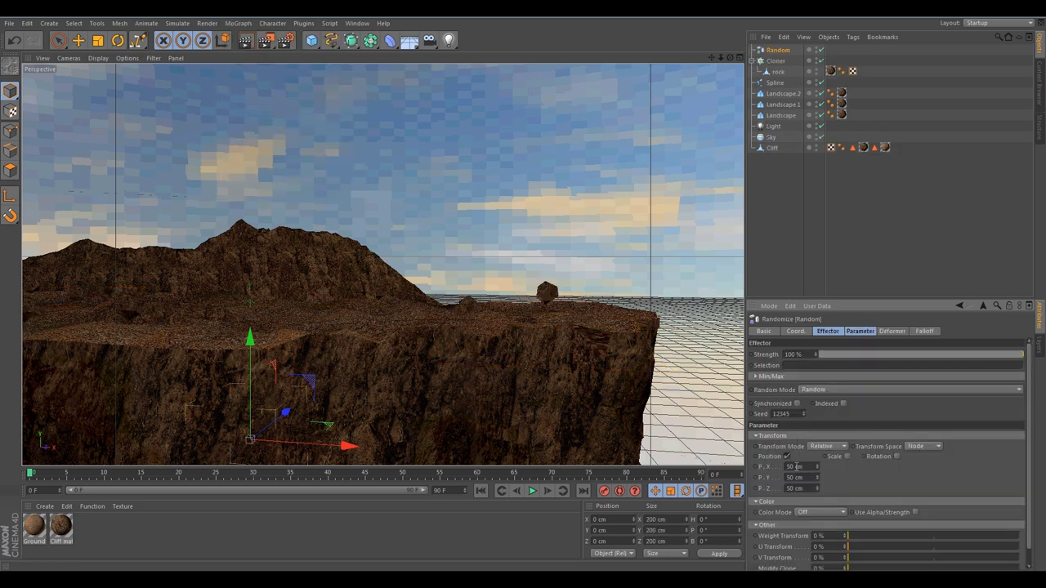
{"action": "left_click", "coordinate": [811, 477]}
{"action": "type", "text": "0"}
{"action": "key", "text": "Return"}
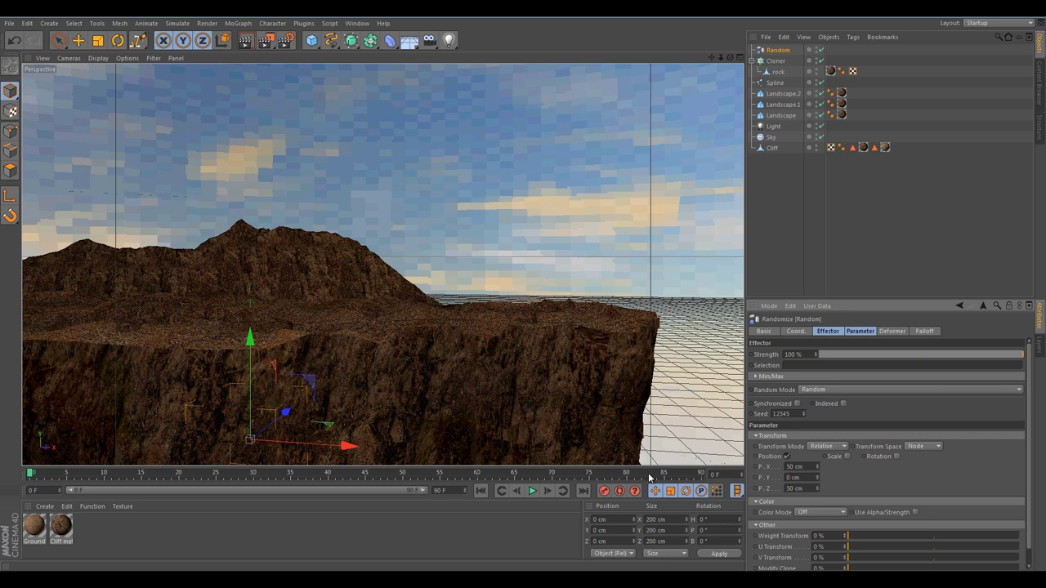
{"action": "left_click", "coordinate": [797, 477]}
{"action": "key", "text": "Return"}
Enable random scale of 1 and random rotation of 360° on H, P and B.
{"action": "left_click", "coordinate": [803, 467]}
{"action": "left_click", "coordinate": [847, 456]}
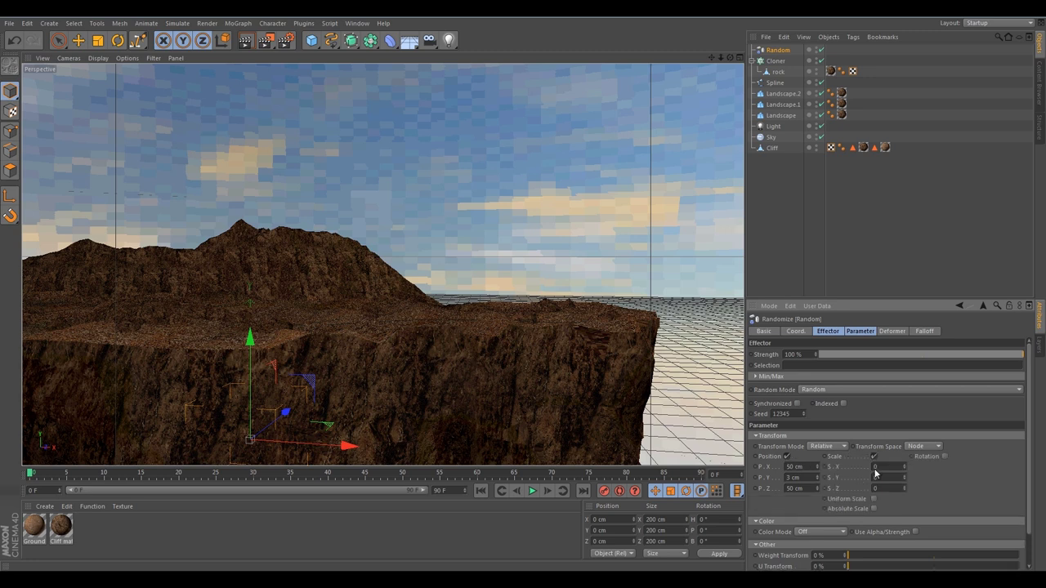
{"action": "key", "text": "Tab"}
{"action": "type", "text": "1"}
{"action": "key", "text": "Return"}
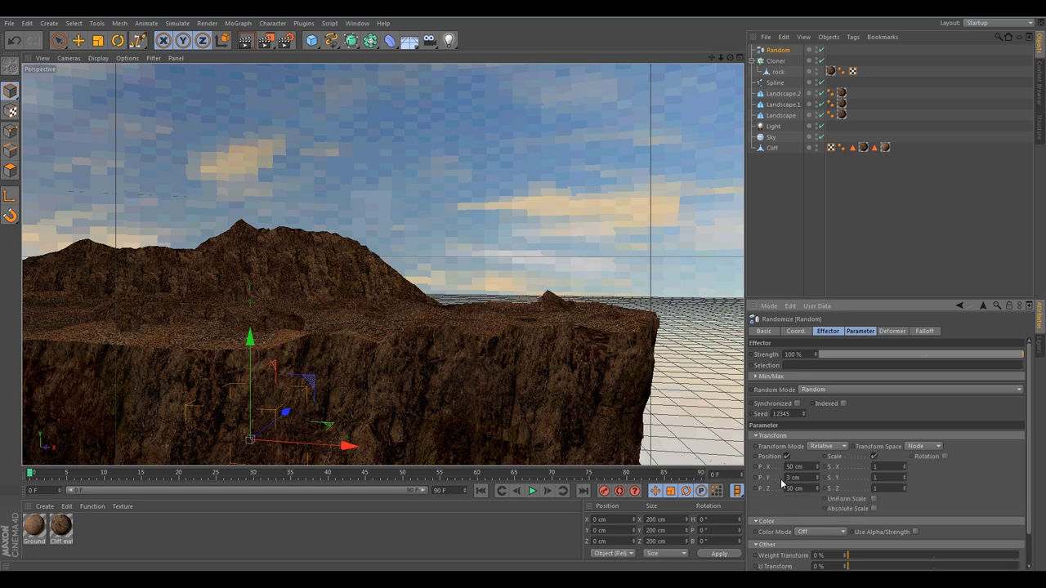
{"action": "left_click", "coordinate": [944, 457]}
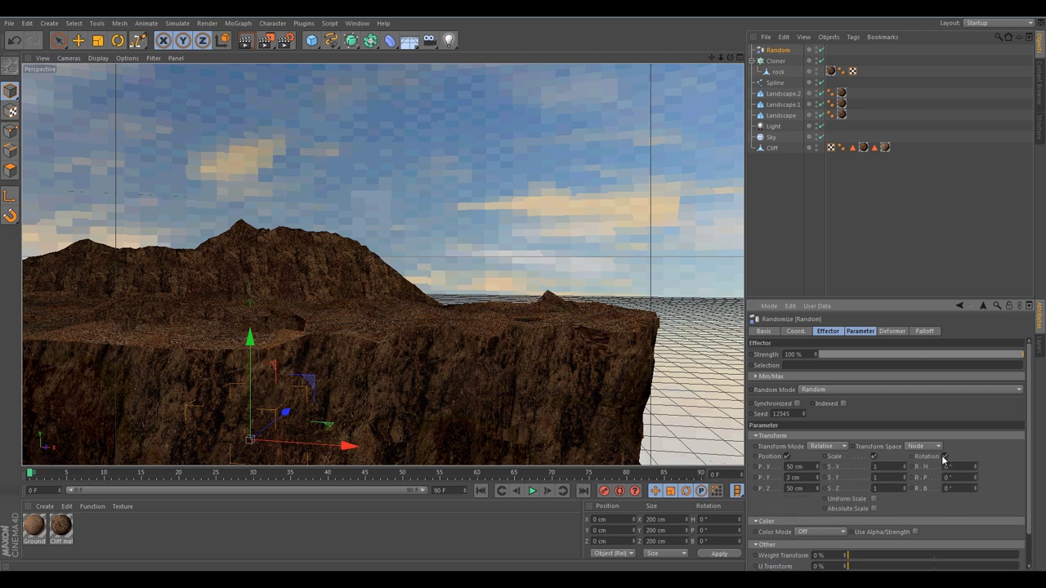
{"action": "left_click", "coordinate": [965, 467]}
{"action": "type", "text": "36360360"}
{"action": "key", "text": "Return"}
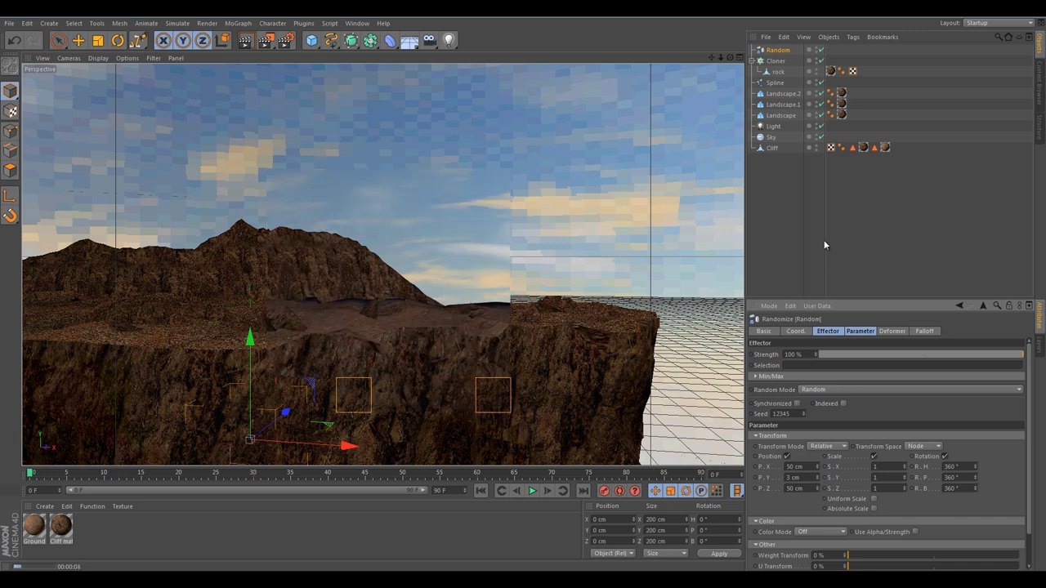
Set the rock's Phong smoothing angle to 80° and open the Cliff material in the Material Editor.
{"action": "left_click", "coordinate": [842, 72]}
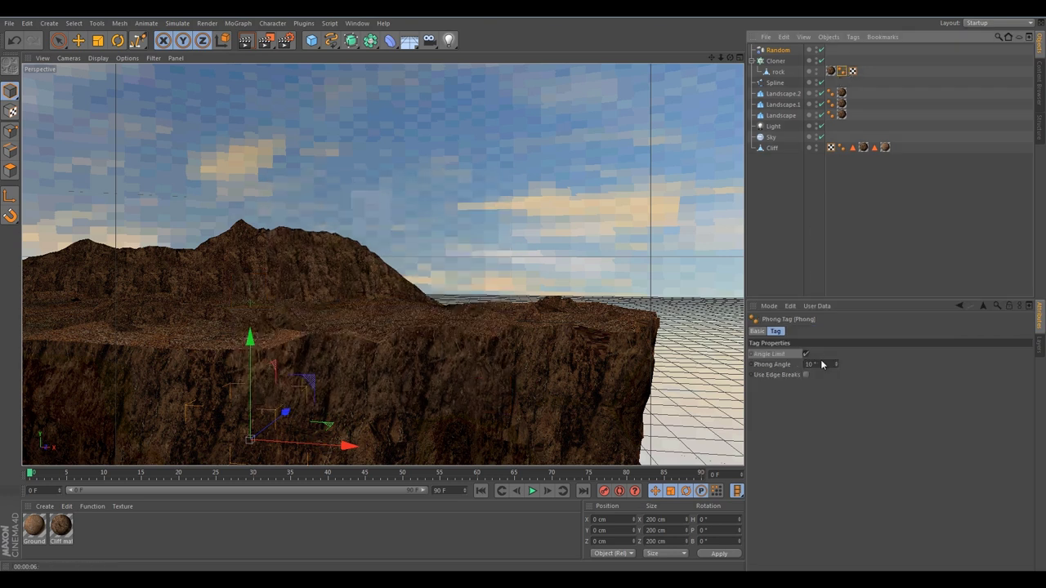
{"action": "type", "text": "5"}
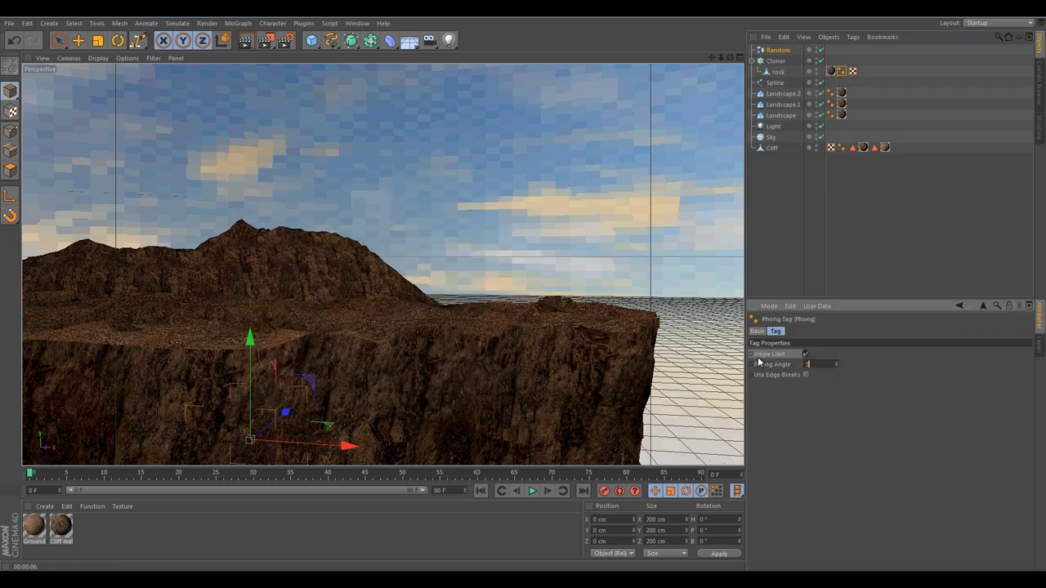
{"action": "key", "text": "Return"}
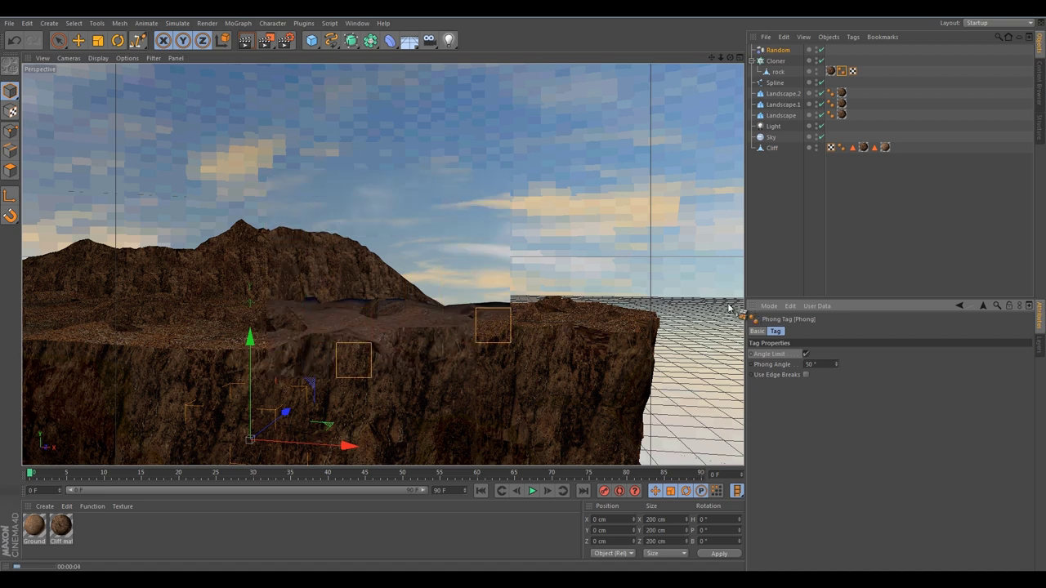
{"action": "key", "text": "Return"}
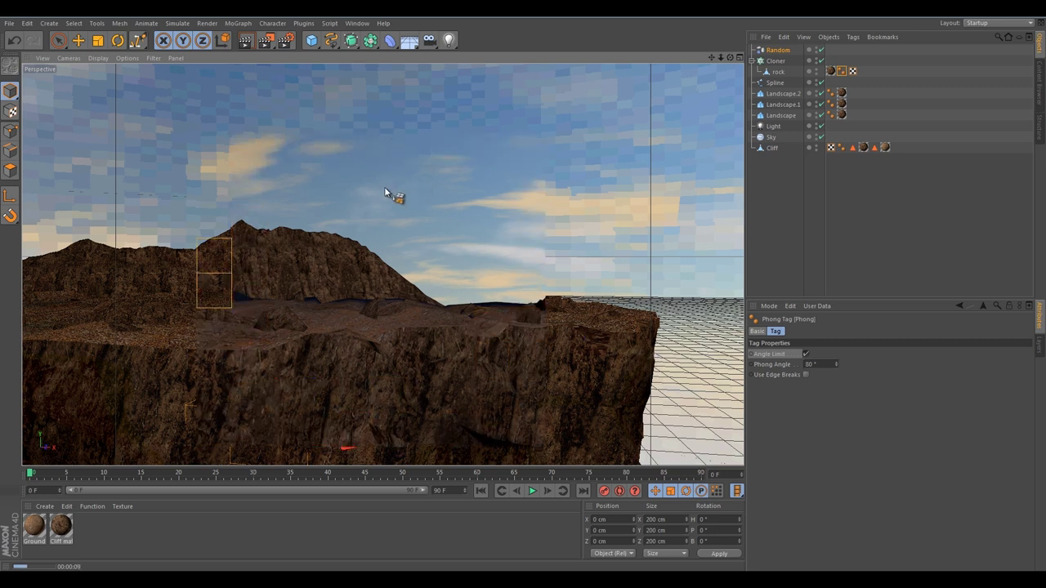
{"action": "double_click", "coordinate": [61, 525]}
Raise the Cliff bump strength to 50%, apply the material to the scene, then switch Bump off.
{"action": "left_click", "coordinate": [178, 262]}
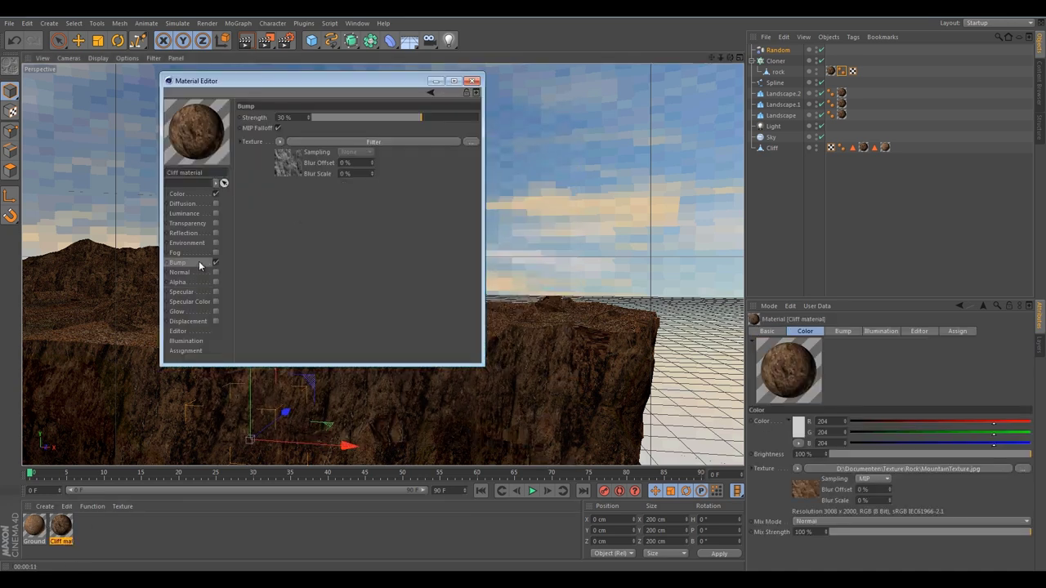
{"action": "left_click_drag", "start_coordinate": [308, 118], "coordinate": [308, 86]}
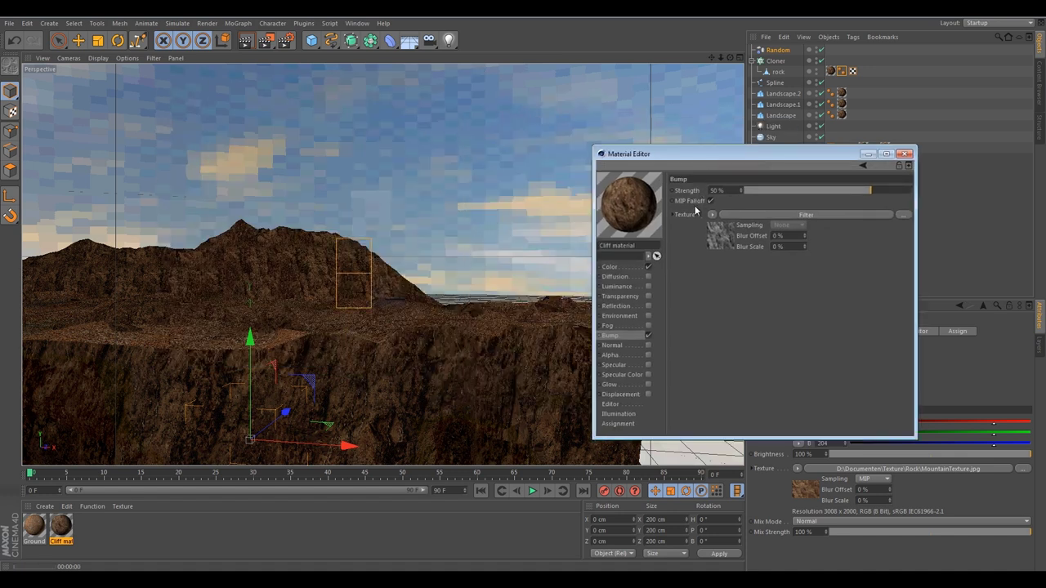
{"action": "left_click_drag", "start_coordinate": [695, 211], "coordinate": [450, 343]}
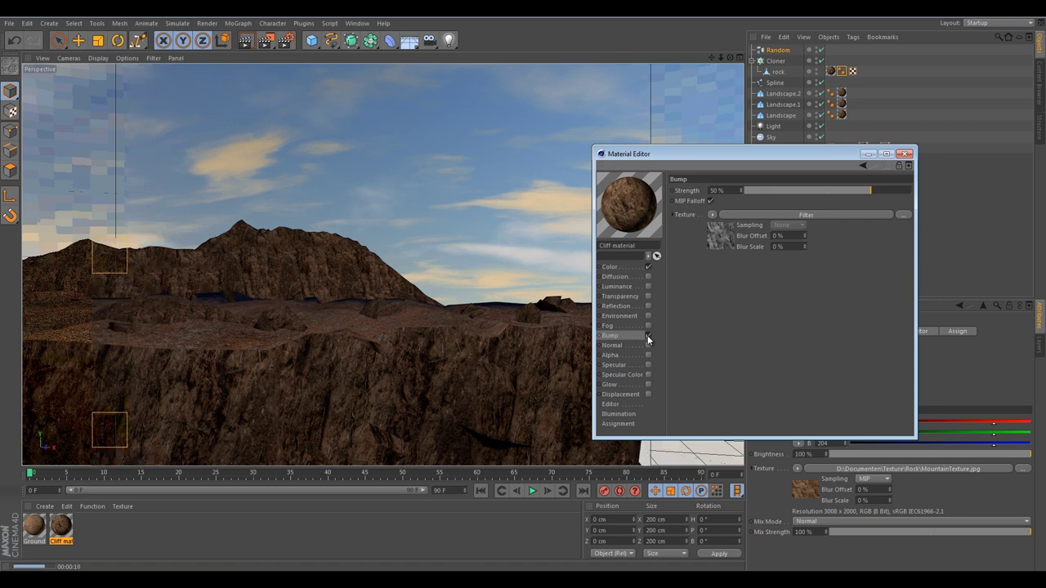
{"action": "left_click", "coordinate": [649, 336]}
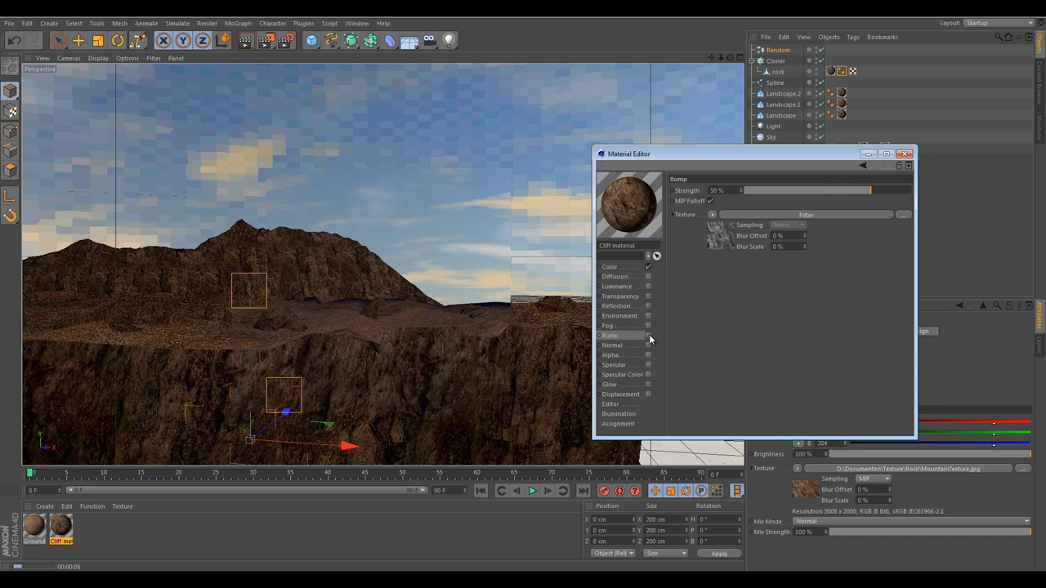
Set the render output Save format to PNG in Render Settings.
{"action": "left_click", "coordinate": [287, 45]}
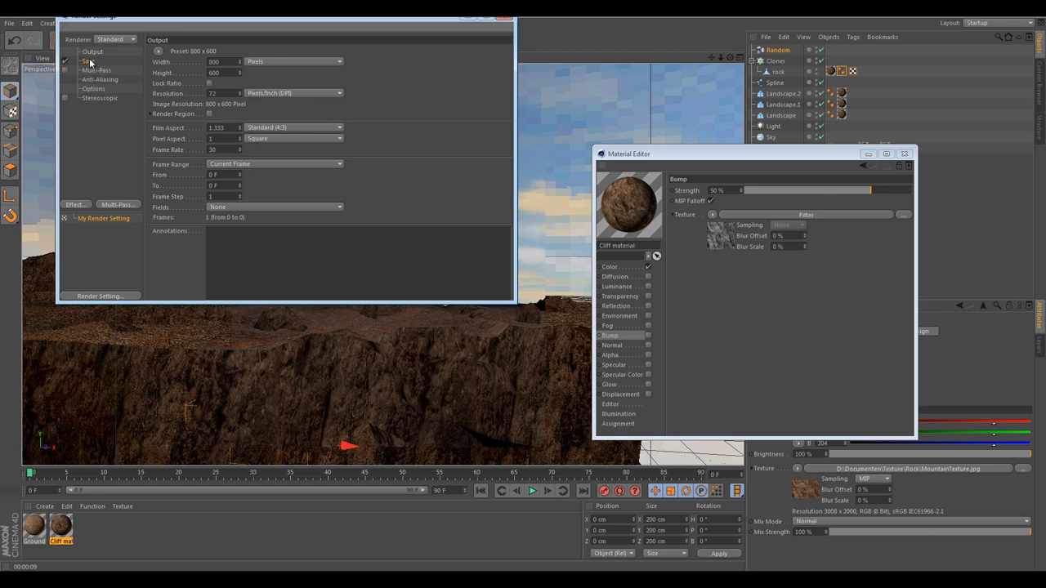
{"action": "left_click", "coordinate": [90, 61]}
{"action": "left_click", "coordinate": [247, 82]}
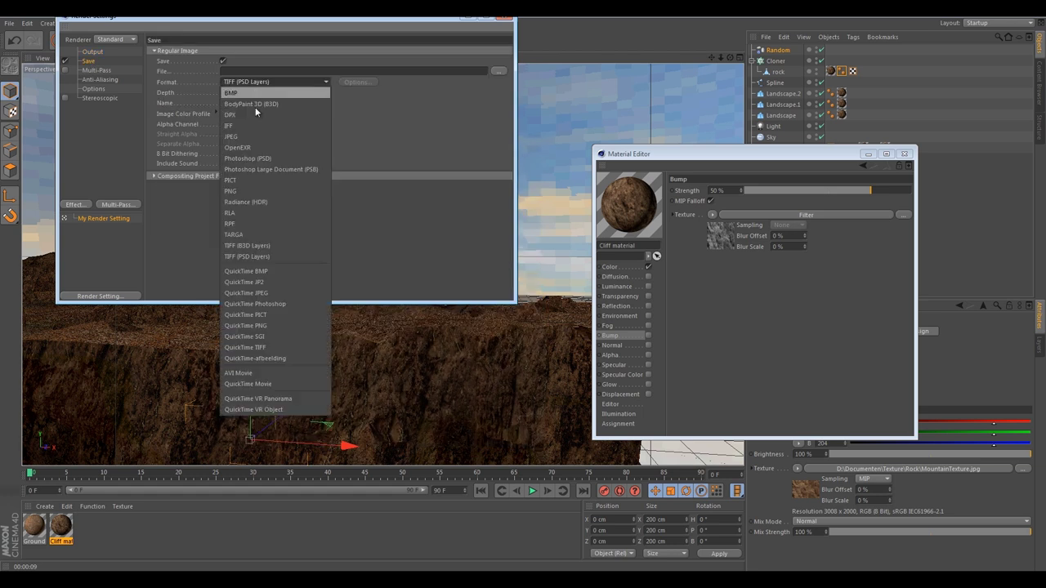
{"action": "left_click", "coordinate": [239, 191]}
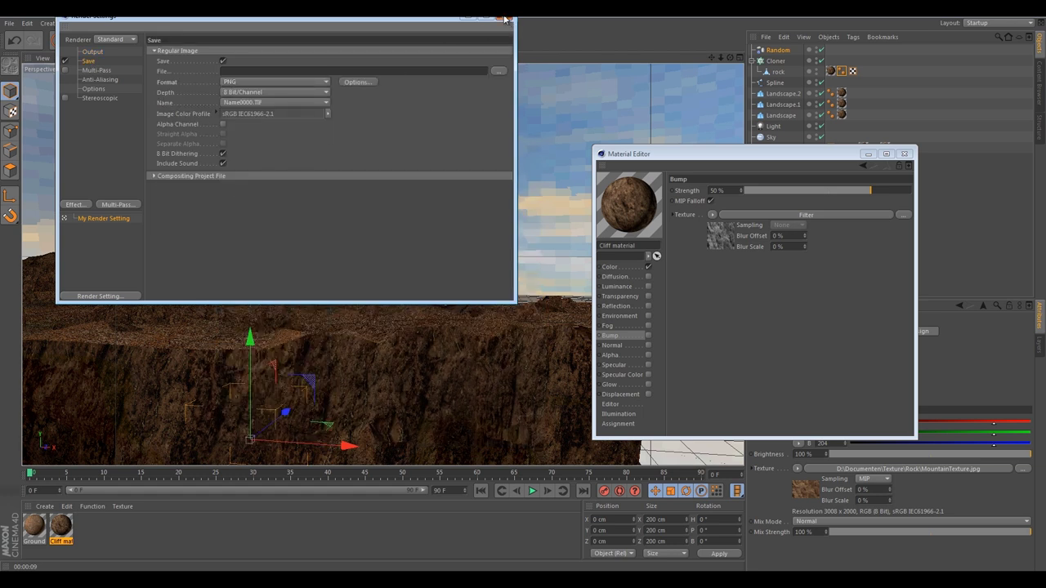
{"action": "left_click", "coordinate": [506, 17]}
Render the cliff scene to the Picture Viewer, then render it again for comparison.
{"action": "key", "text": "shift+r"}
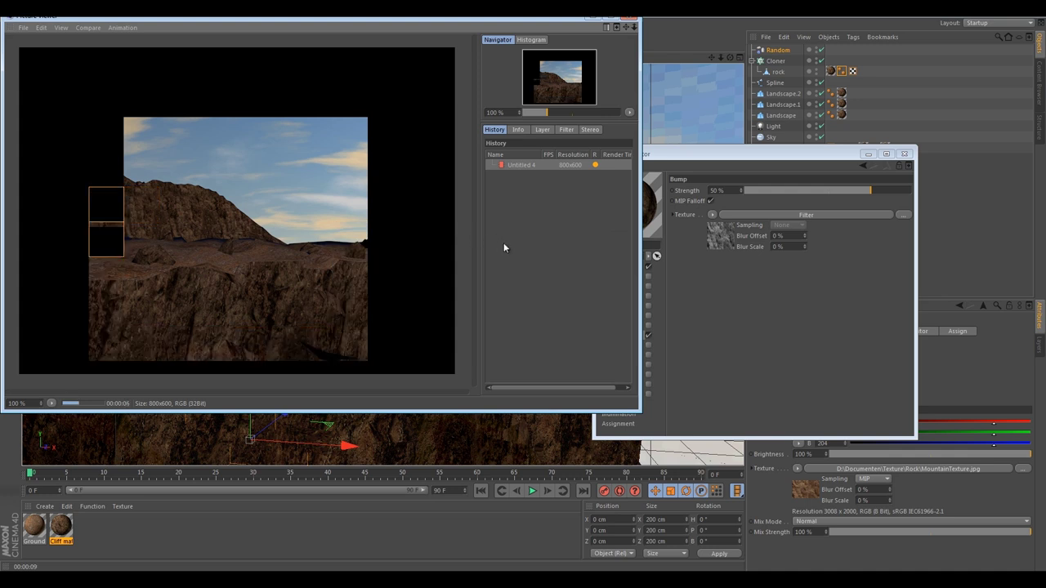
{"action": "left_click", "coordinate": [699, 321]}
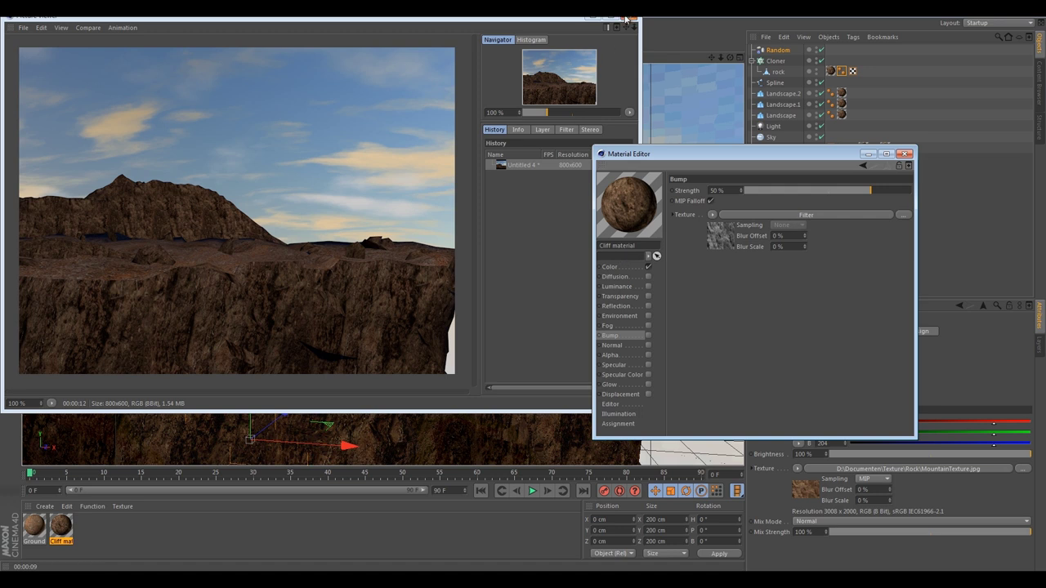
{"action": "left_click", "coordinate": [366, 68]}
{"action": "key", "text": "shift+r"}
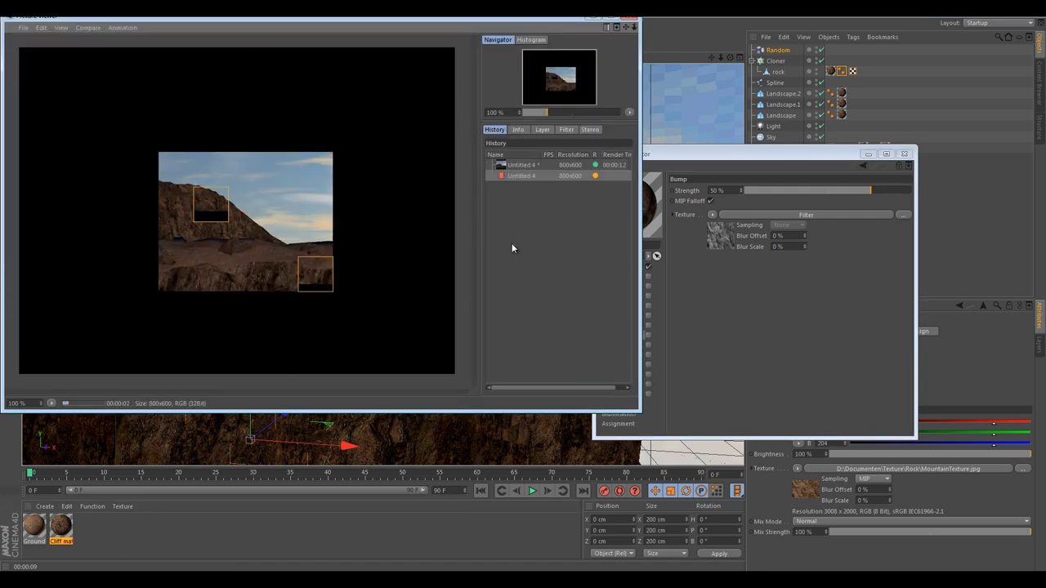
Maximize the Picture Viewer and select the latest Untitled 4 render in the History.
{"action": "left_click", "coordinate": [611, 20]}
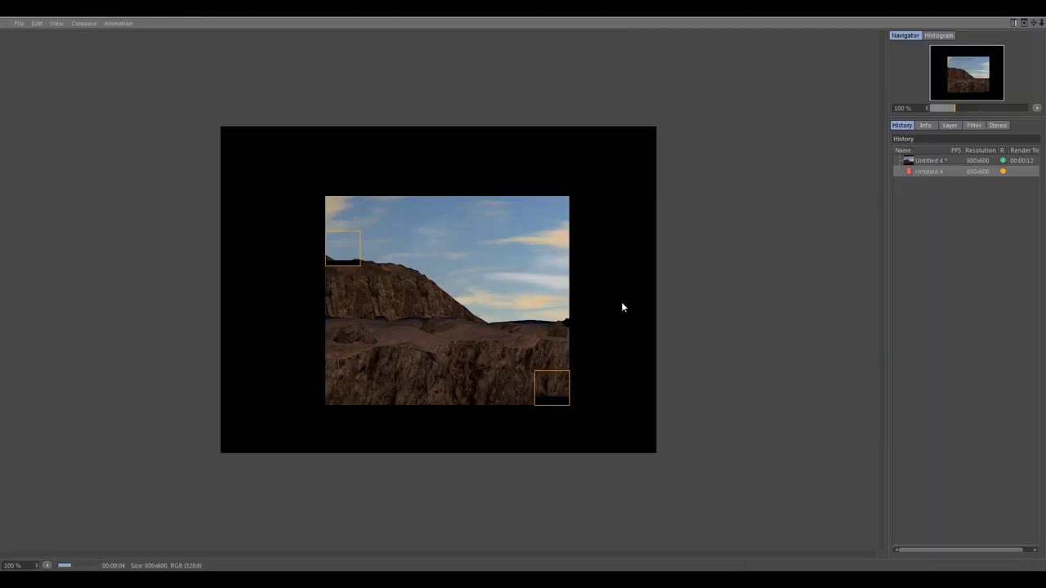
{"action": "scroll", "coordinate": [642, 344], "scroll_direction": "up", "scroll_amount": 2}
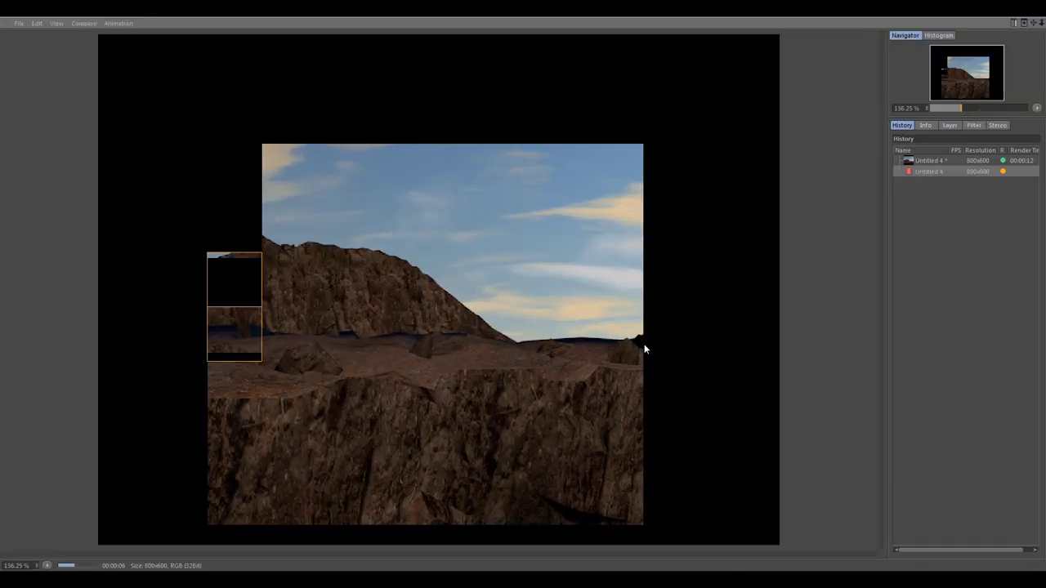
{"action": "scroll", "coordinate": [644, 349], "scroll_direction": "down", "scroll_amount": 2}
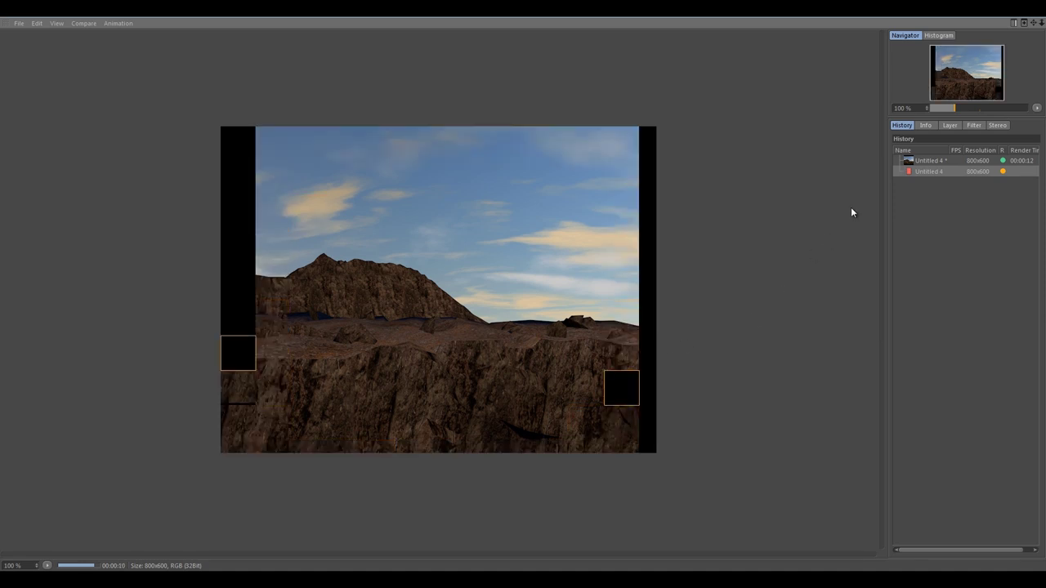
{"action": "left_click", "coordinate": [923, 166]}
{"action": "double_click", "coordinate": [923, 162]}
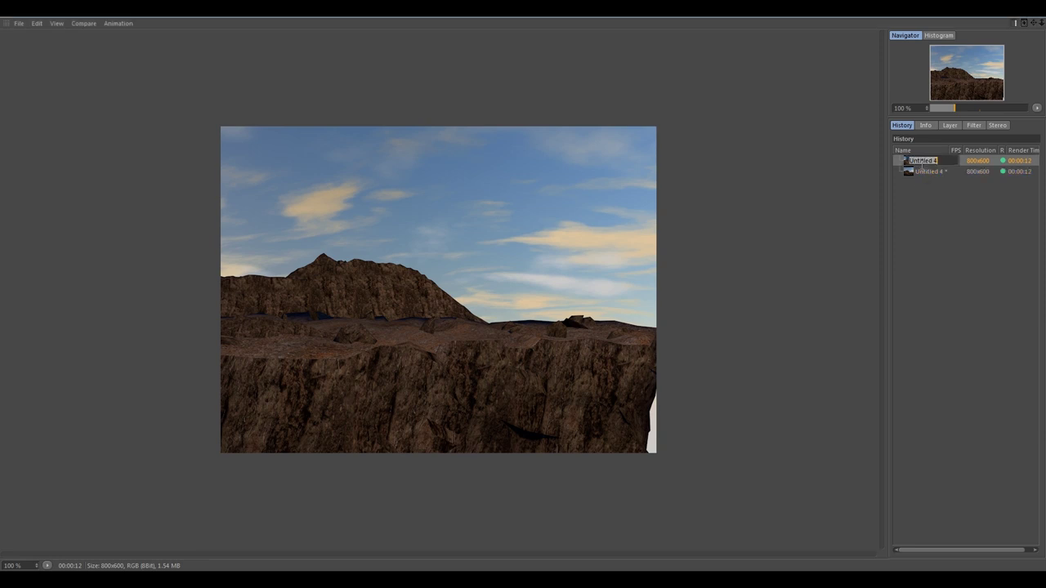
{"action": "key", "text": "Return"}
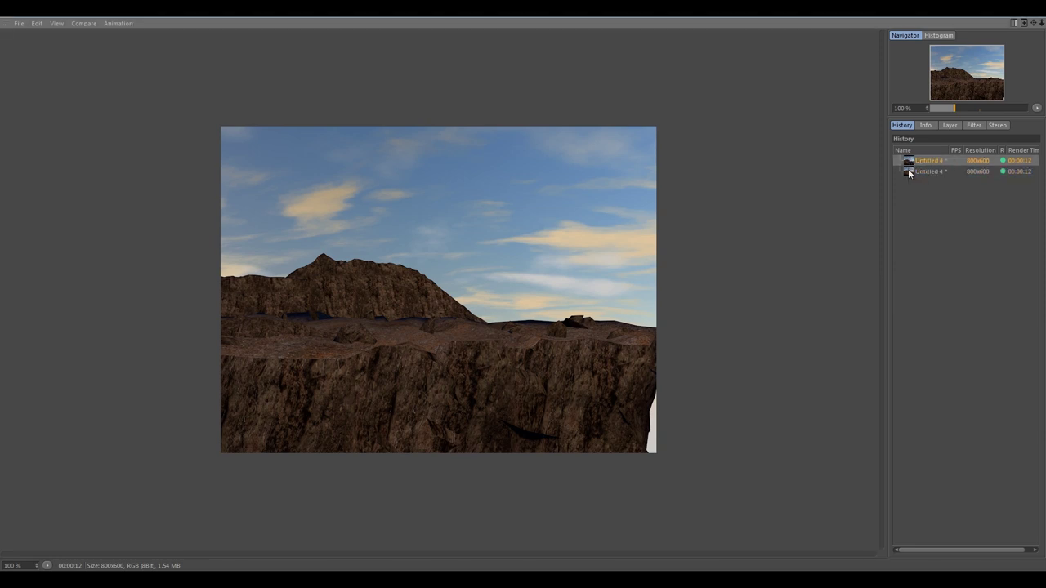
Flip back and forth between the two history renders to compare them.
{"action": "left_click", "coordinate": [910, 172]}
{"action": "left_click", "coordinate": [913, 163]}
{"action": "left_click", "coordinate": [910, 172]}
{"action": "left_click", "coordinate": [914, 163]}
{"action": "left_click", "coordinate": [913, 172]}
{"action": "left_click", "coordinate": [917, 162]}
{"action": "left_click", "coordinate": [914, 174]}
{"action": "left_click", "coordinate": [914, 164]}
{"action": "left_click", "coordinate": [915, 170]}
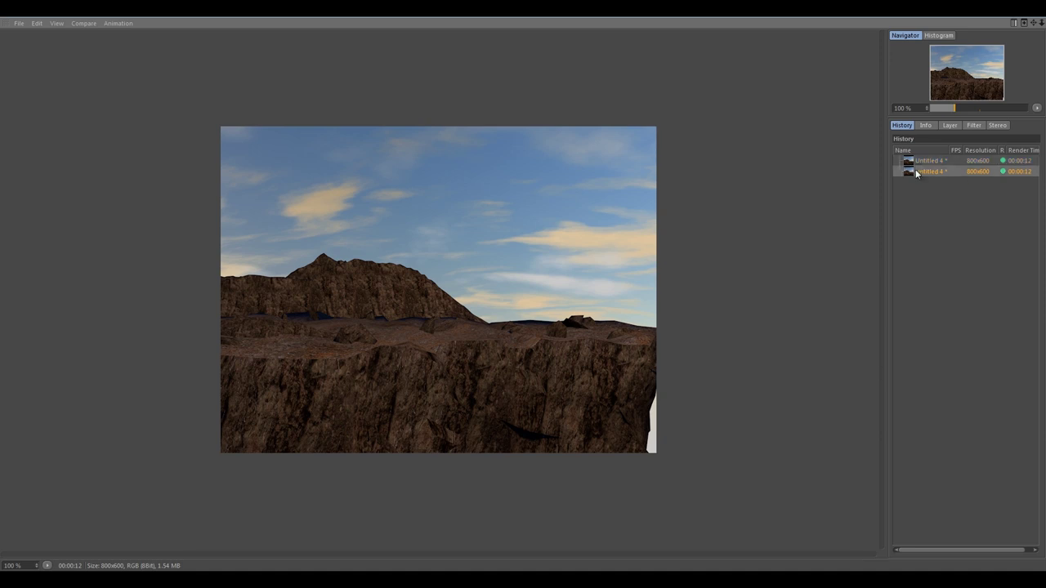
{"action": "left_click", "coordinate": [911, 162]}
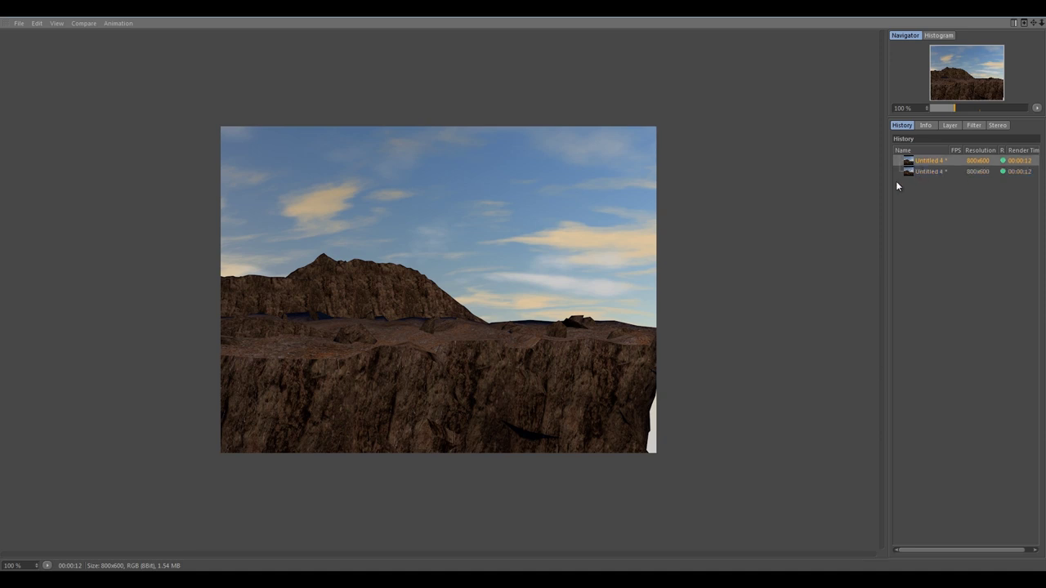
{"action": "left_click", "coordinate": [911, 172]}
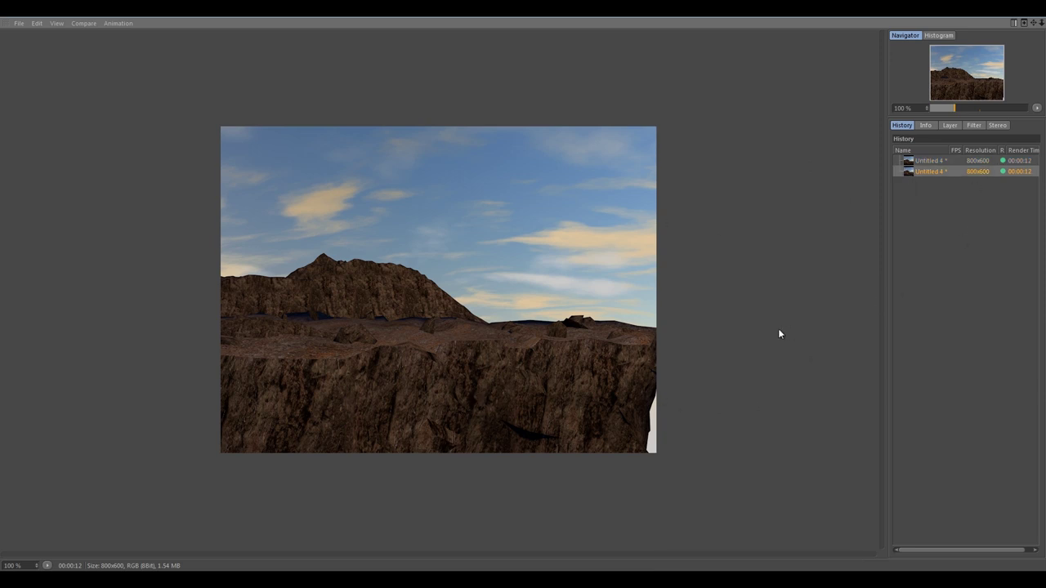
{"action": "left_click", "coordinate": [928, 162]}
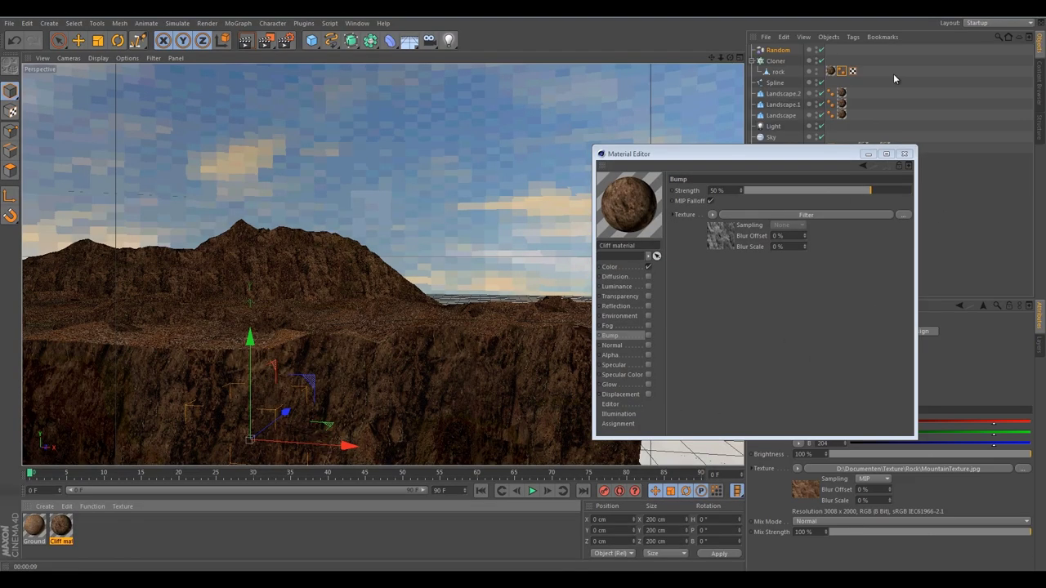
Re-enable Cliff bump and turn on clipping in its Filter shader with Low Clip raised to 21%.
{"action": "left_click", "coordinate": [648, 336]}
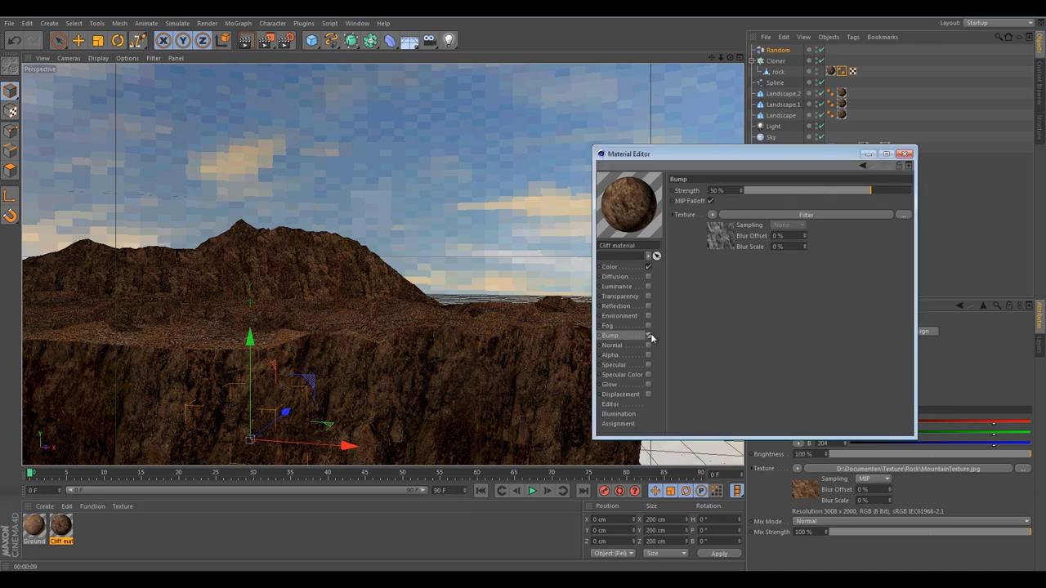
{"action": "left_click", "coordinate": [741, 216]}
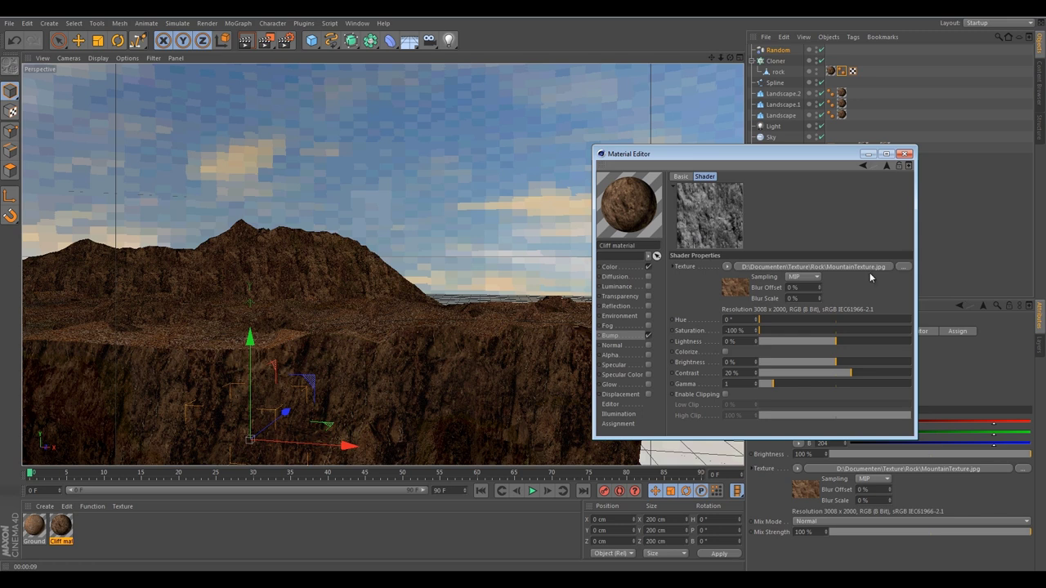
{"action": "left_click", "coordinate": [725, 395]}
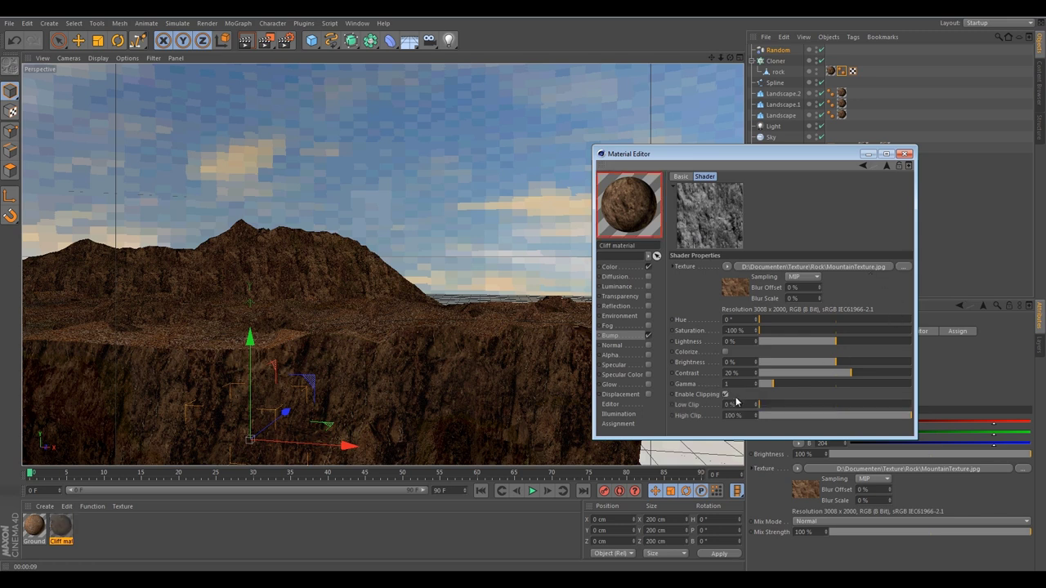
{"action": "left_click_drag", "start_coordinate": [759, 405], "coordinate": [780, 404]}
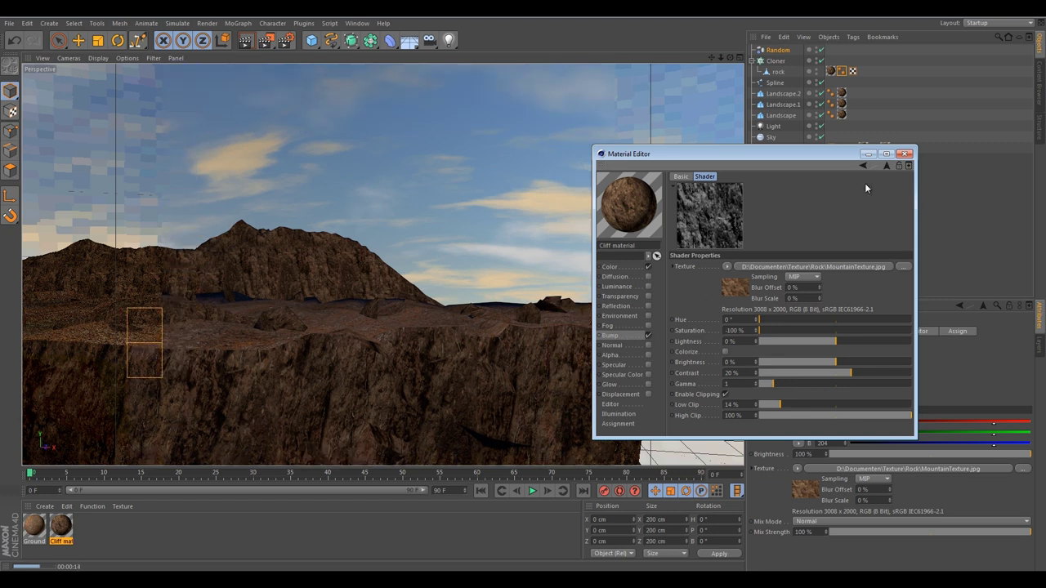
Keep the Light as Omni and give it Shadow Maps (Soft) shadows.
{"action": "left_click", "coordinate": [774, 126]}
{"action": "left_click", "coordinate": [813, 407]}
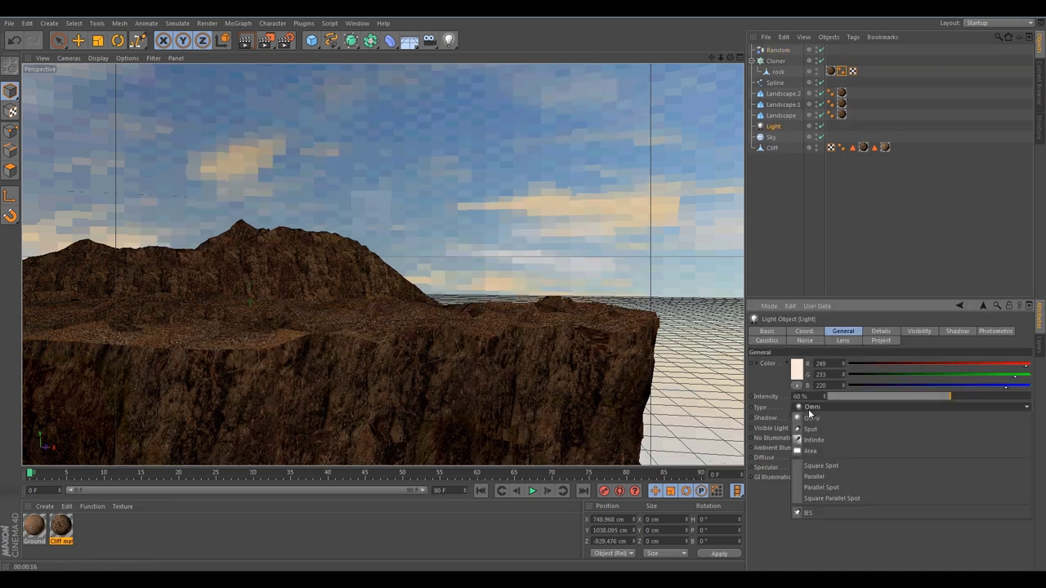
{"action": "left_click", "coordinate": [819, 418]}
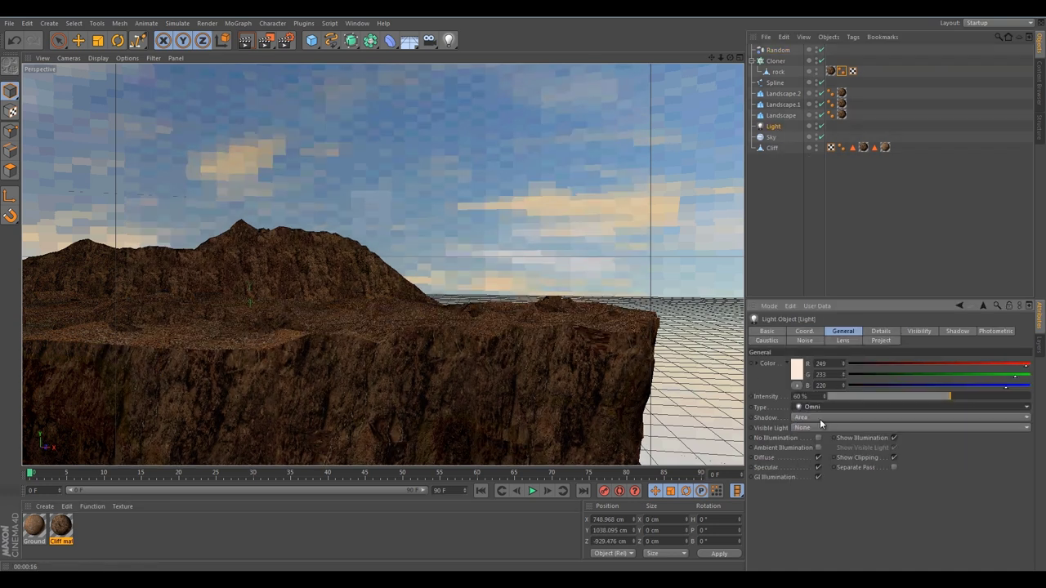
{"action": "left_click", "coordinate": [809, 418]}
{"action": "left_click", "coordinate": [825, 436]}
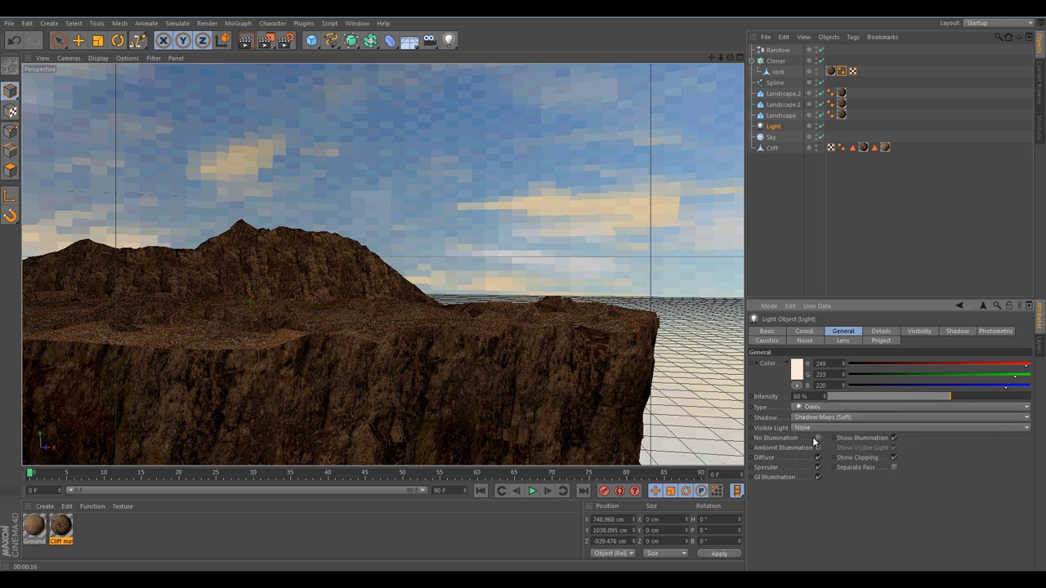
Position the Light high above the cliff at about X 738, Y 1516, Z 1074 cm.
{"action": "left_click", "coordinate": [805, 331]}
{"action": "left_click_drag", "start_coordinate": [803, 385], "coordinate": [814, 290]}
{"action": "left_click_drag", "start_coordinate": [807, 237], "coordinate": [801, 388]}
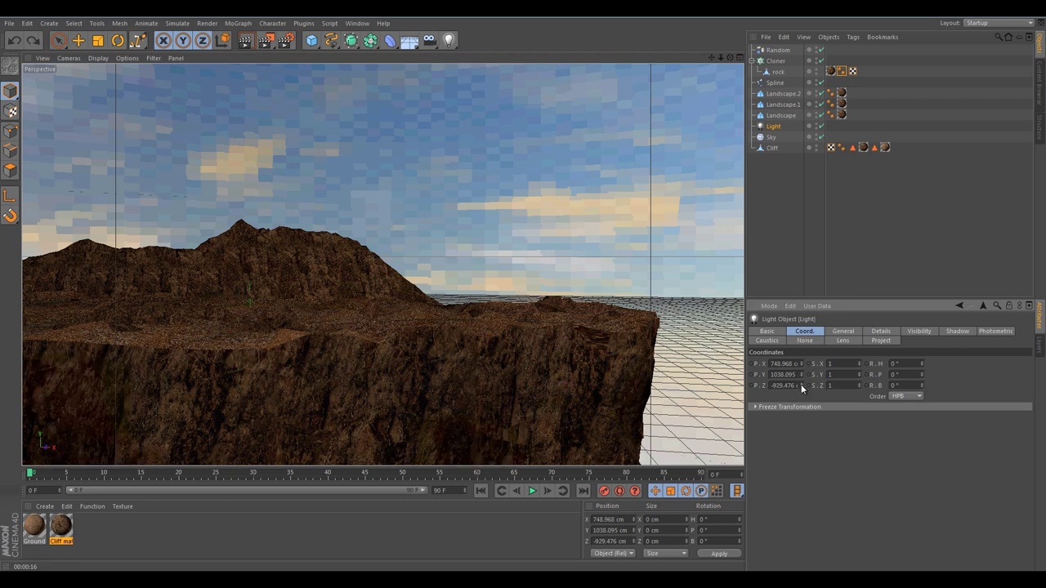
{"action": "left_click_drag", "start_coordinate": [793, 429], "coordinate": [808, 365]}
{"action": "left_click_drag", "start_coordinate": [800, 413], "coordinate": [804, 441]}
{"action": "double_click", "coordinate": [783, 374]}
{"action": "type", "text": "0"}
{"action": "key", "text": "Return"}
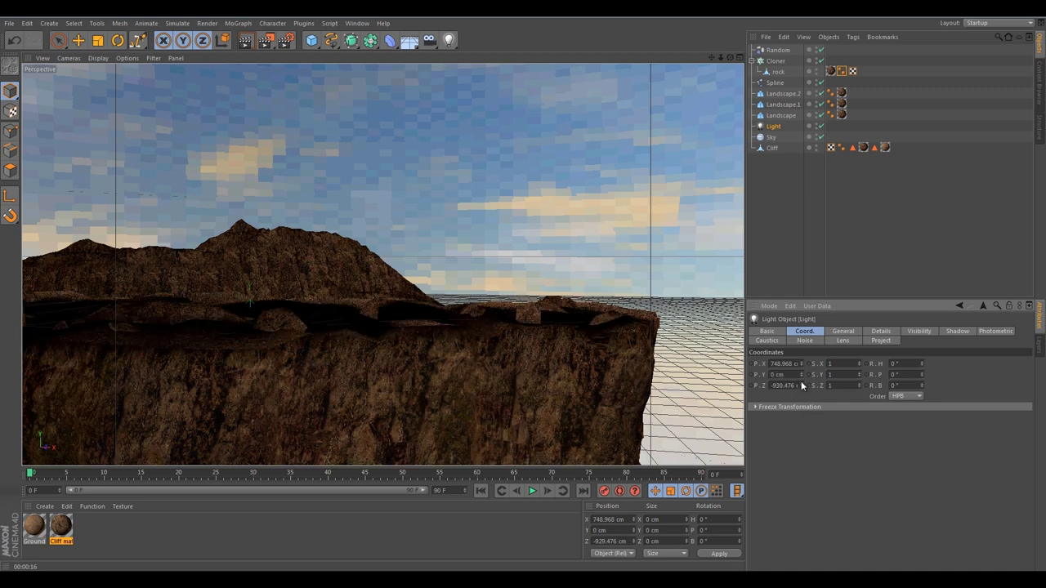
{"action": "left_click_drag", "start_coordinate": [801, 381], "coordinate": [806, 181]}
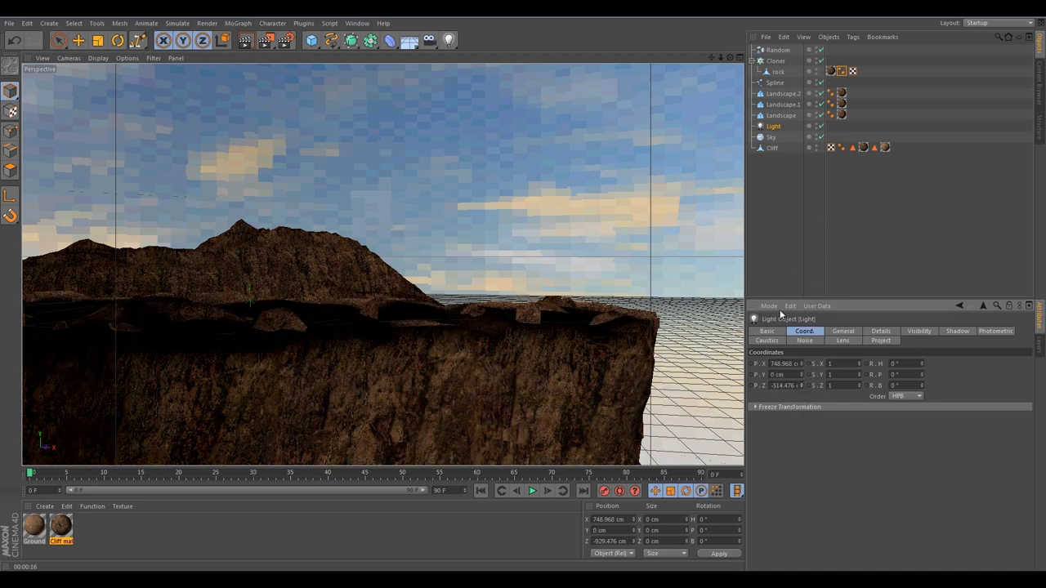
{"action": "left_click_drag", "start_coordinate": [793, 362], "coordinate": [802, 367]}
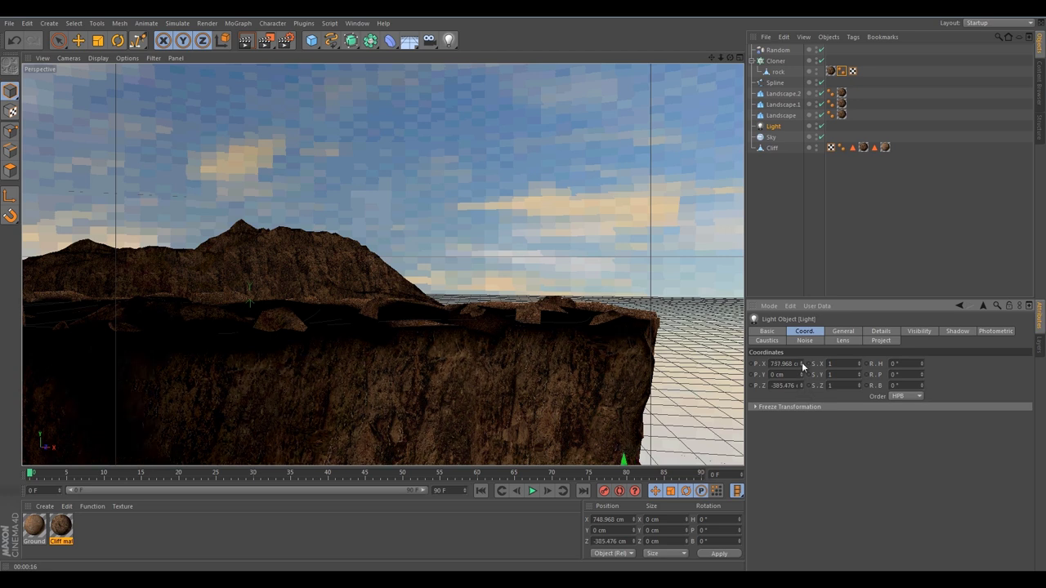
{"action": "left_click_drag", "start_coordinate": [626, 460], "coordinate": [619, 59]}
{"action": "left_click_drag", "start_coordinate": [595, 198], "coordinate": [556, 119]}
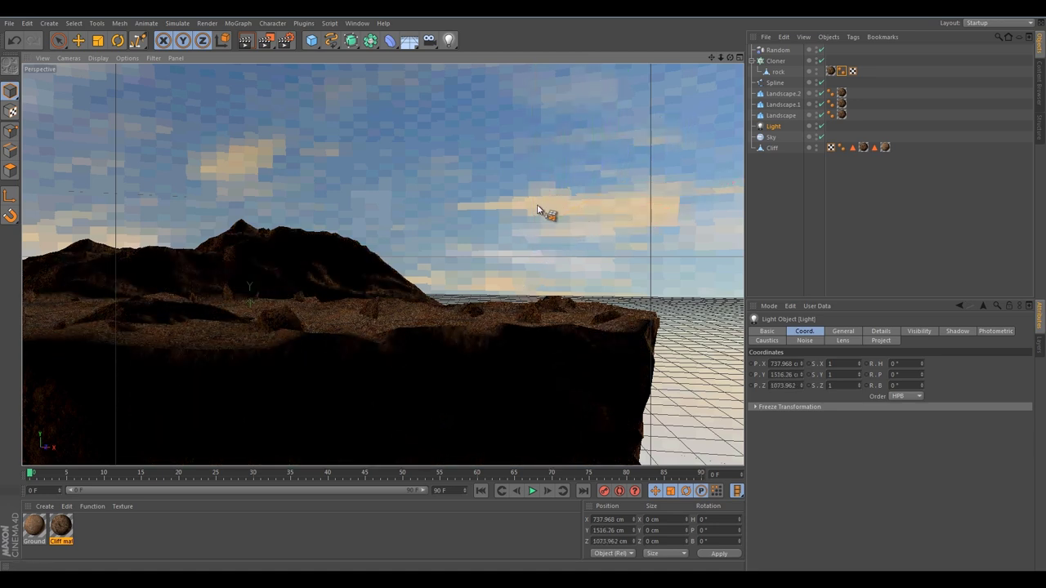
Render the viewport, then duplicate the light as Light.1 and set its Y position to 0.
{"action": "key", "text": "ctrl+r"}
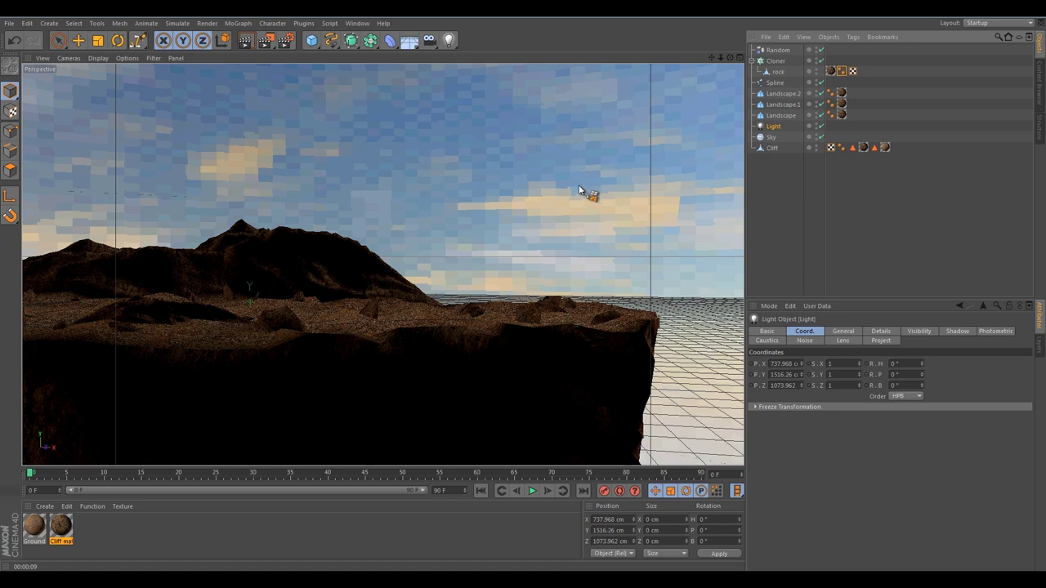
{"action": "key", "text": "ctrl+c"}
{"action": "key", "text": "ctrl+v"}
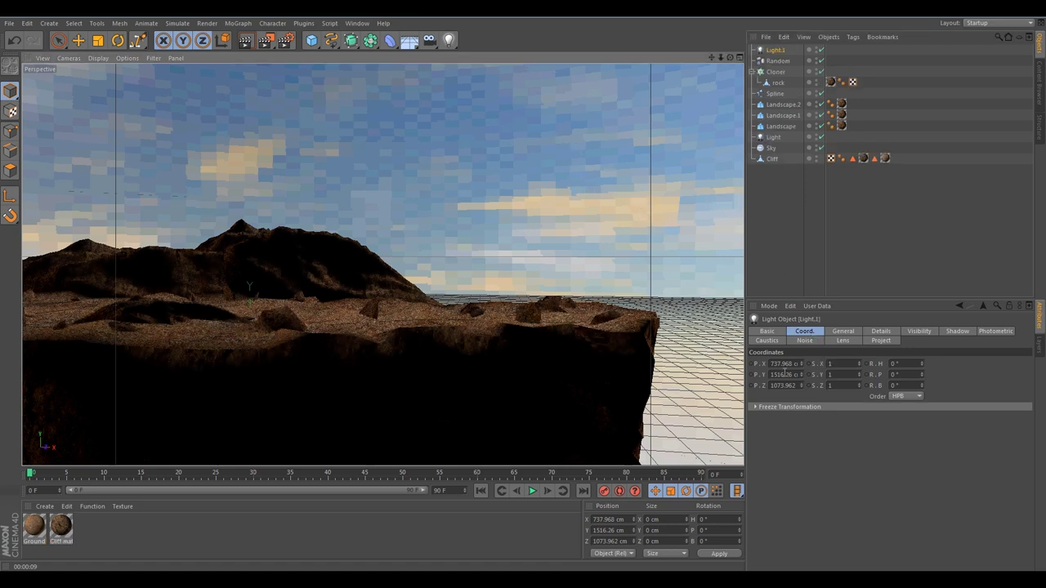
{"action": "double_click", "coordinate": [785, 373]}
{"action": "type", "text": "0"}
{"action": "key", "text": "Return"}
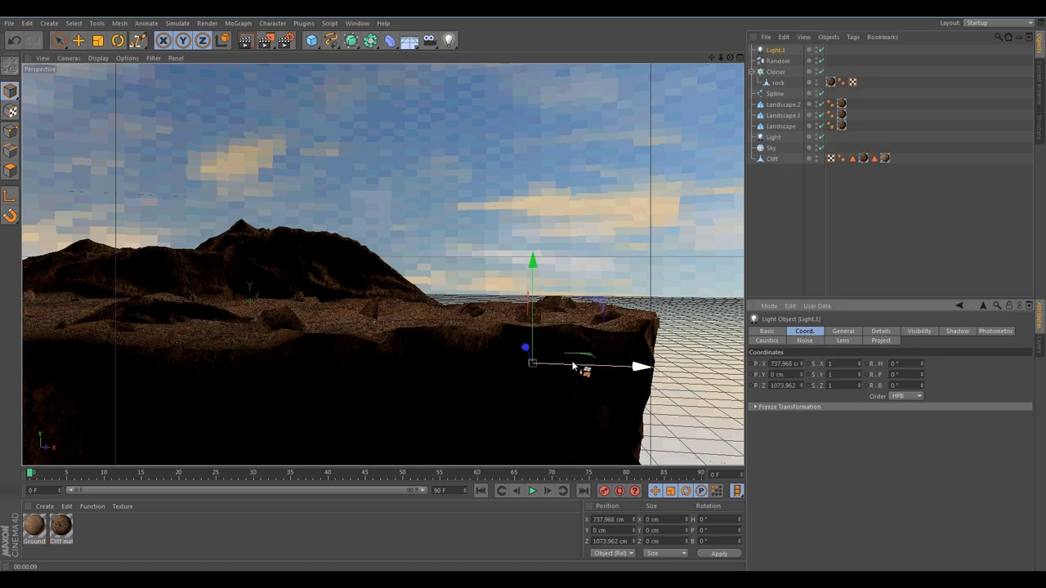
Move Light.1 far out in front of the cliff along X and Z.
{"action": "left_click_drag", "start_coordinate": [572, 368], "coordinate": [197, 341]}
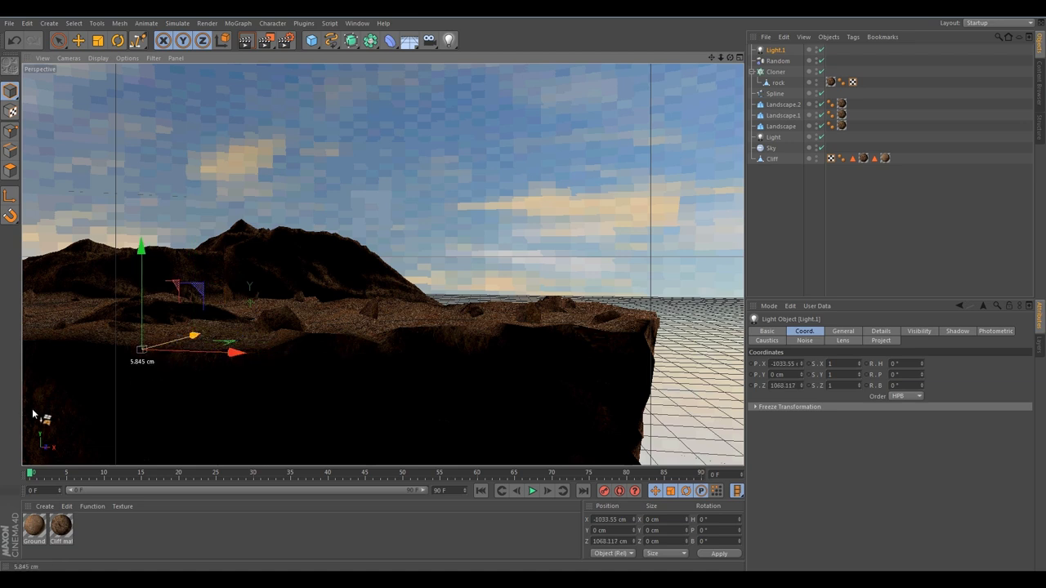
{"action": "left_click_drag", "start_coordinate": [32, 415], "coordinate": [596, 281]}
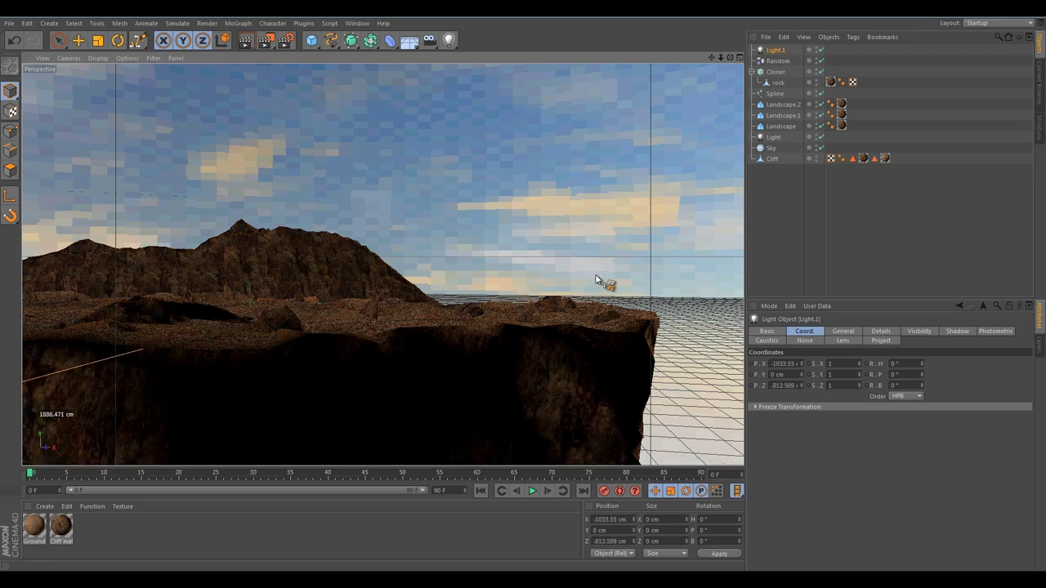
{"action": "left_click_drag", "start_coordinate": [801, 384], "coordinate": [782, 563]}
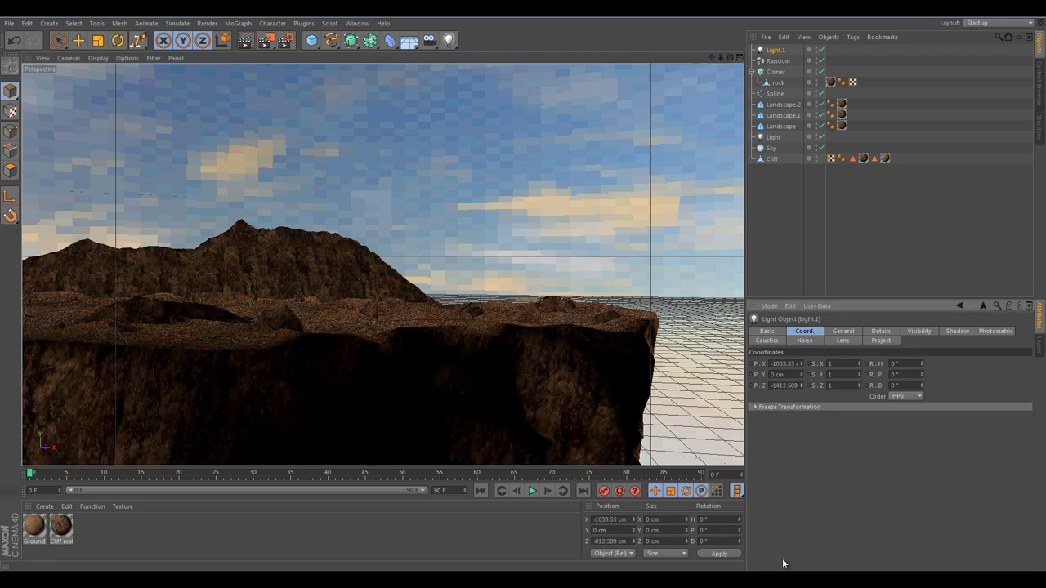
{"action": "left_click_drag", "start_coordinate": [803, 398], "coordinate": [802, 402]}
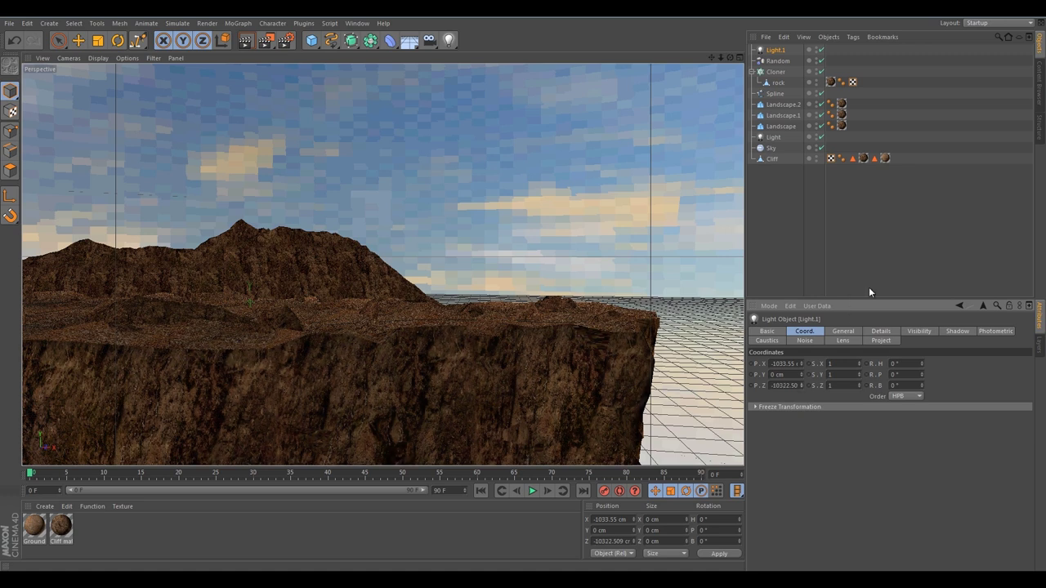
Try Light.1 intensity values of 30% and then 50% in the General tab.
{"action": "left_click", "coordinate": [850, 331]}
{"action": "left_click", "coordinate": [812, 396]}
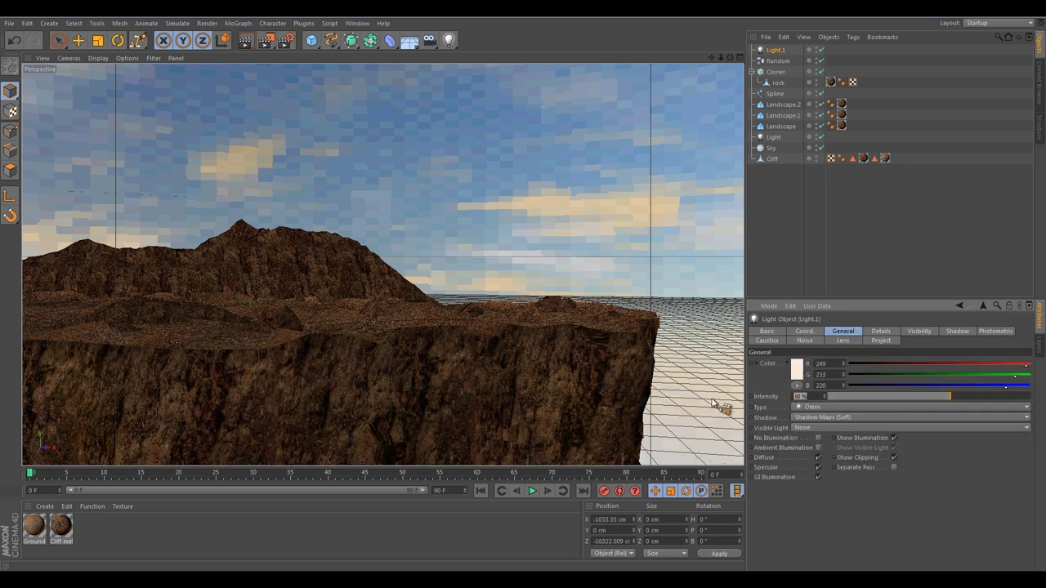
{"action": "type", "text": "30"}
{"action": "key", "text": "Return"}
{"action": "left_click", "coordinate": [815, 396]}
{"action": "type", "text": "50"}
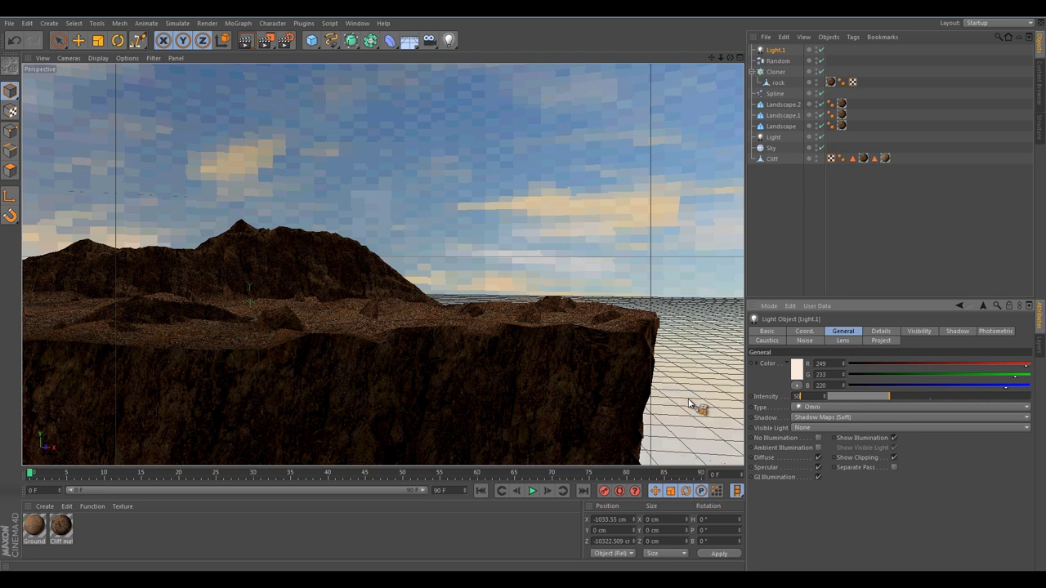
{"action": "key", "text": "Return"}
{"action": "left_click", "coordinate": [814, 395]}
Set Light.1's intensity to 40% and dolly the view closer to the cliff.
{"action": "type", "text": "40"}
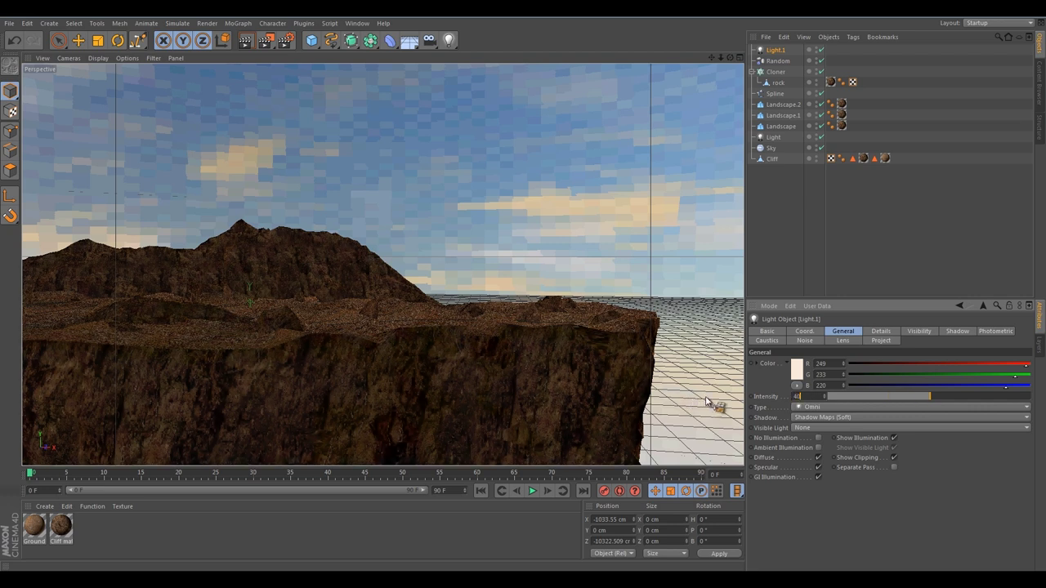
{"action": "key", "text": "Return"}
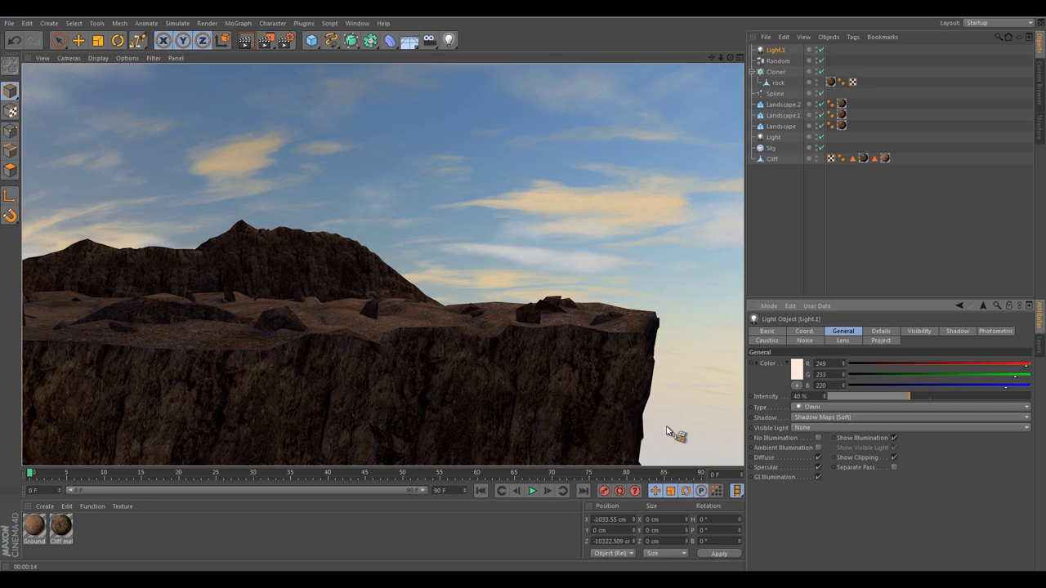
{"action": "left_click_drag", "start_coordinate": [457, 362], "coordinate": [532, 304], "text": "alt"}
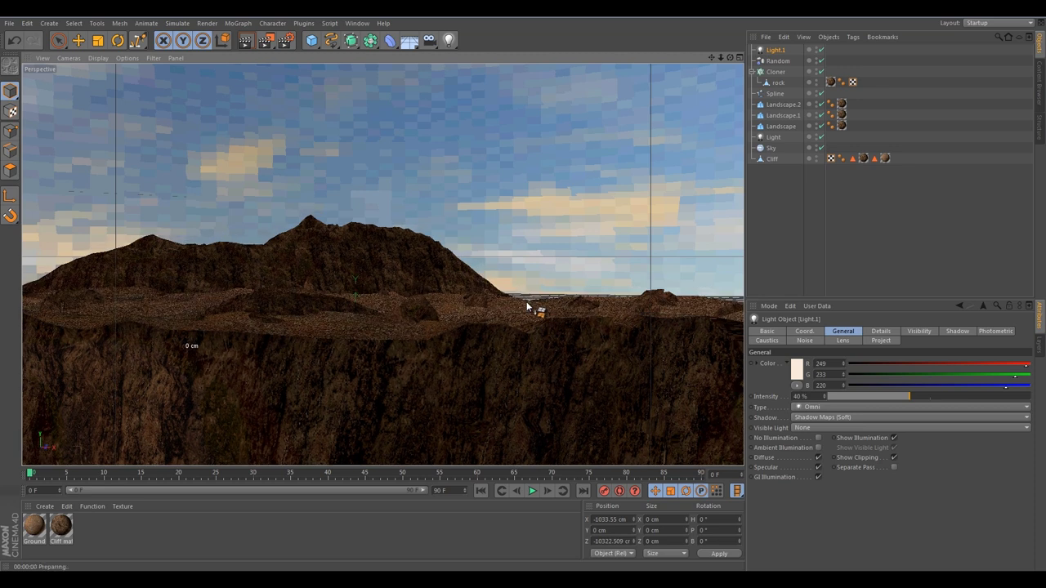